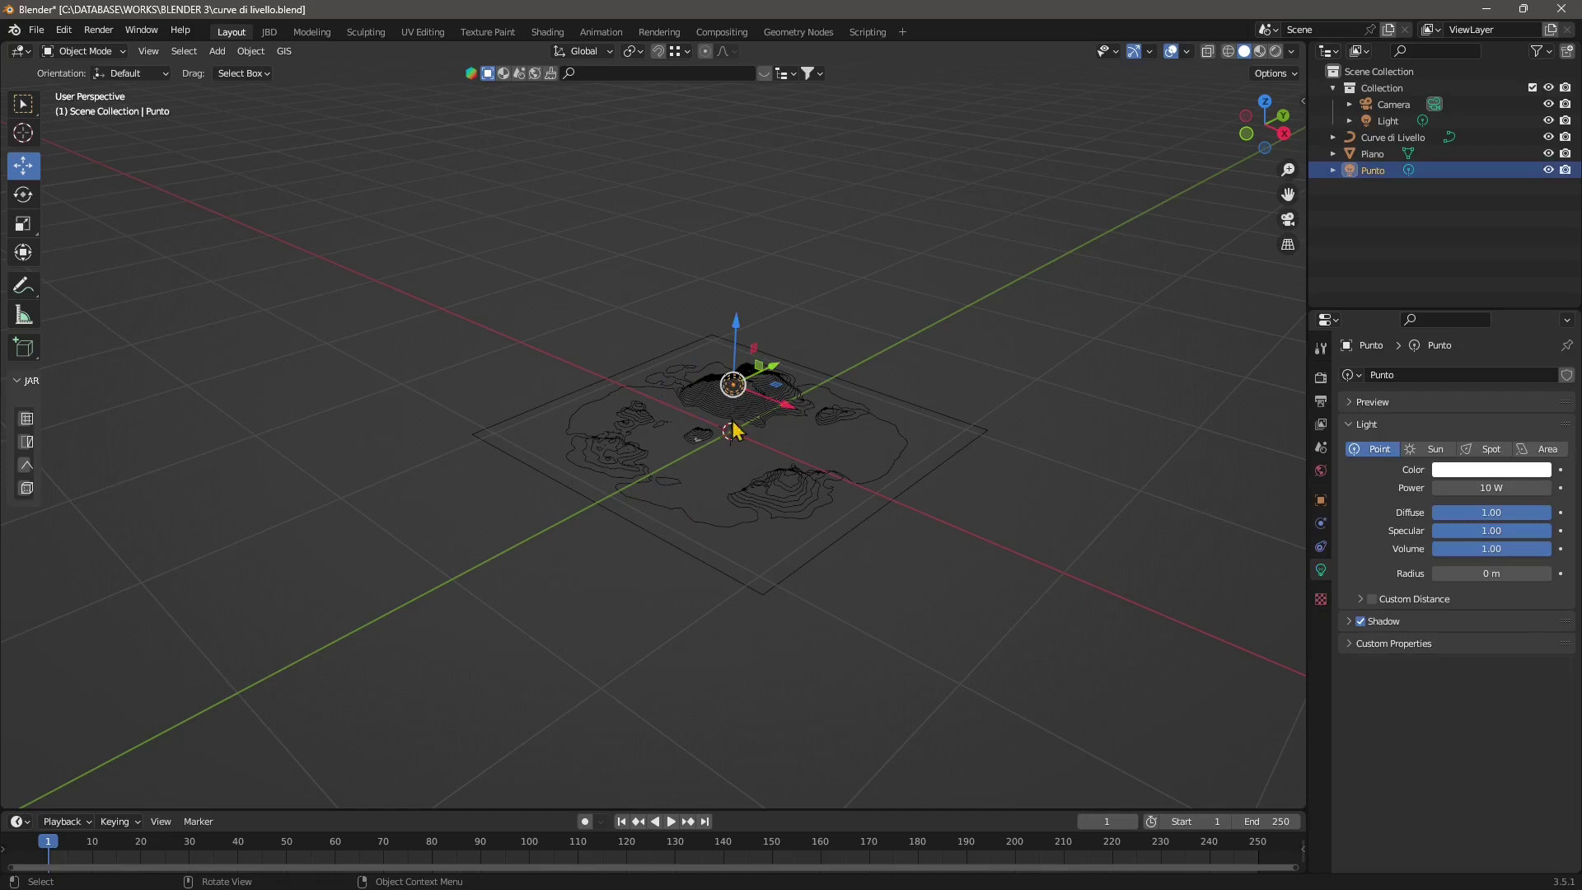
# Examine the Curve di Livello contour lines and the overall terrain shape from several angles
pyautogui.click(173, 152)
pyautogui.moveTo(173, 153); pyautogui.dragTo(703, 523, button='middle')
pyautogui.click(766, 433)
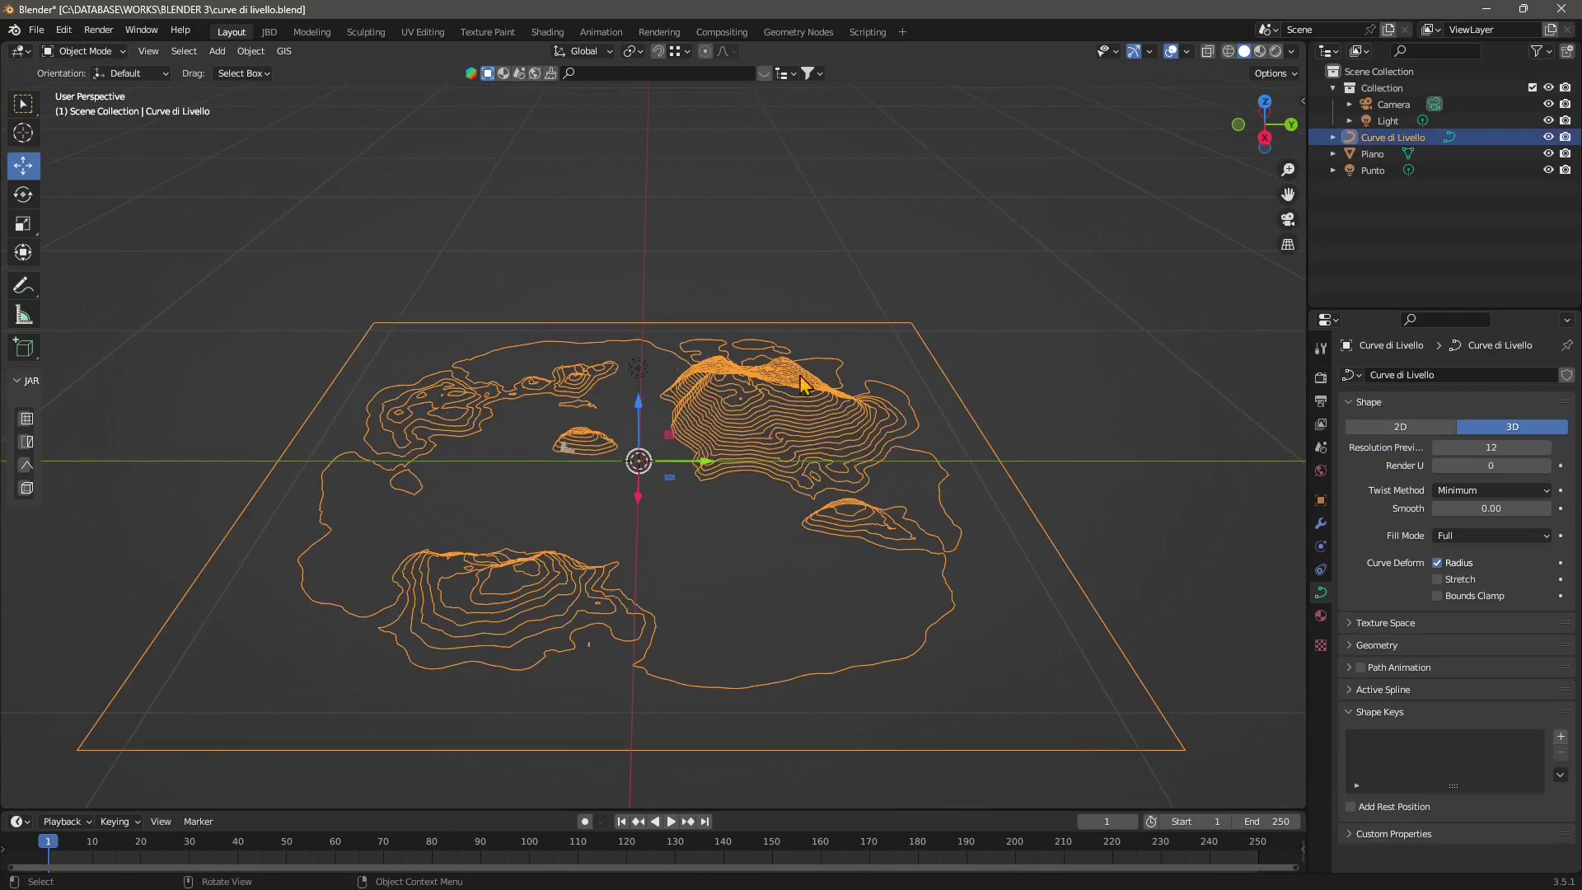
pyautogui.moveTo(471, 546); pyautogui.dragTo(503, 524, button='middle')
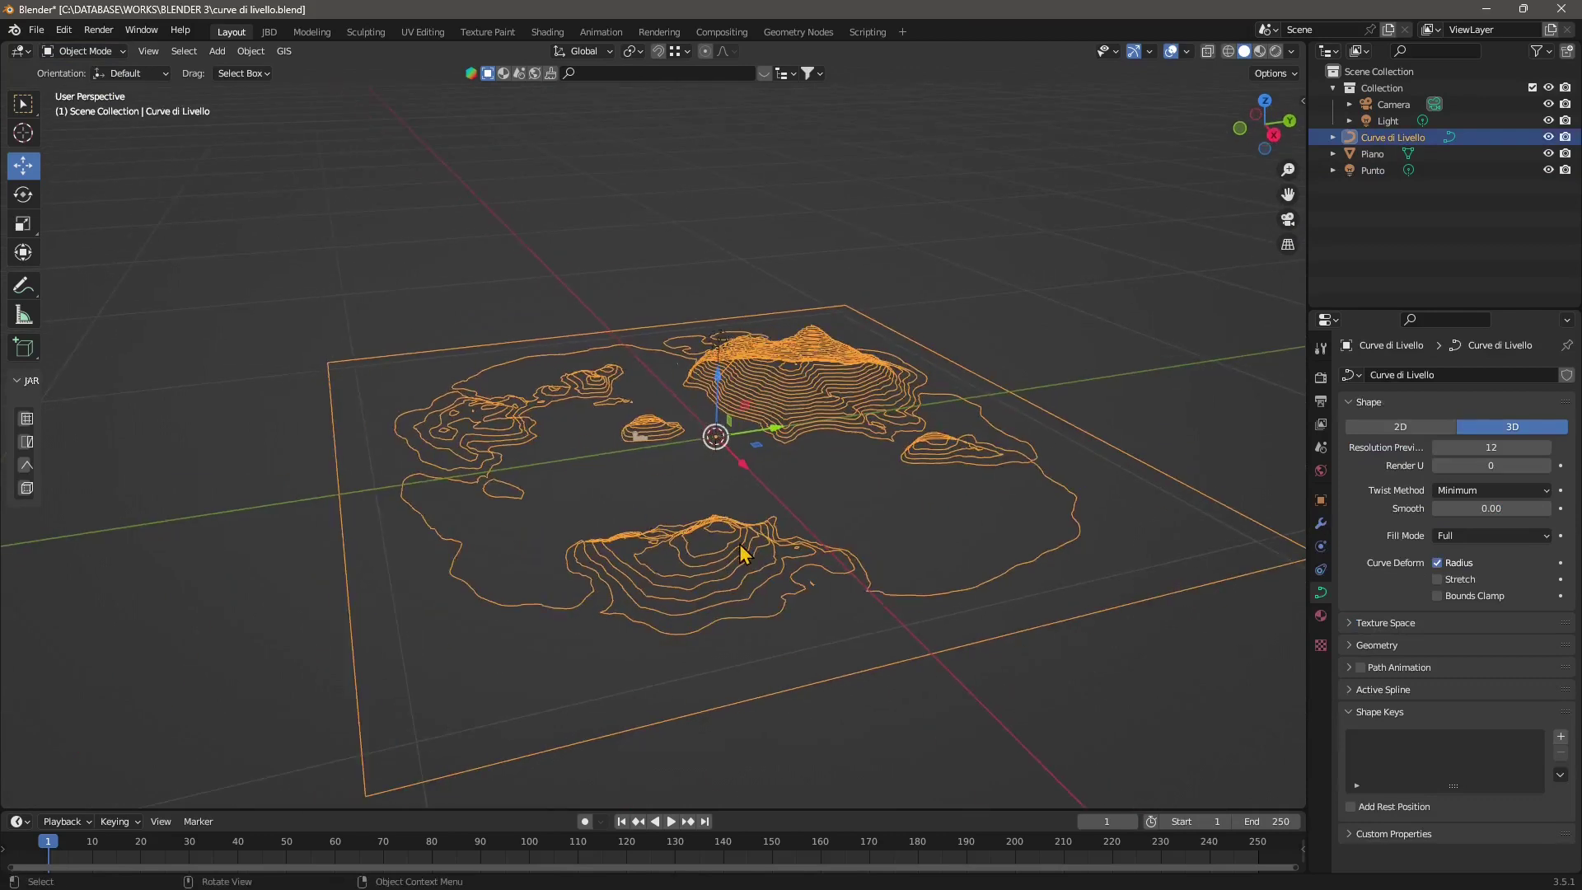
pyautogui.moveTo(740, 553); pyautogui.dragTo(653, 518, button='middle')
pyautogui.click(1187, 342)
pyautogui.scroll(-2, 593, 592)
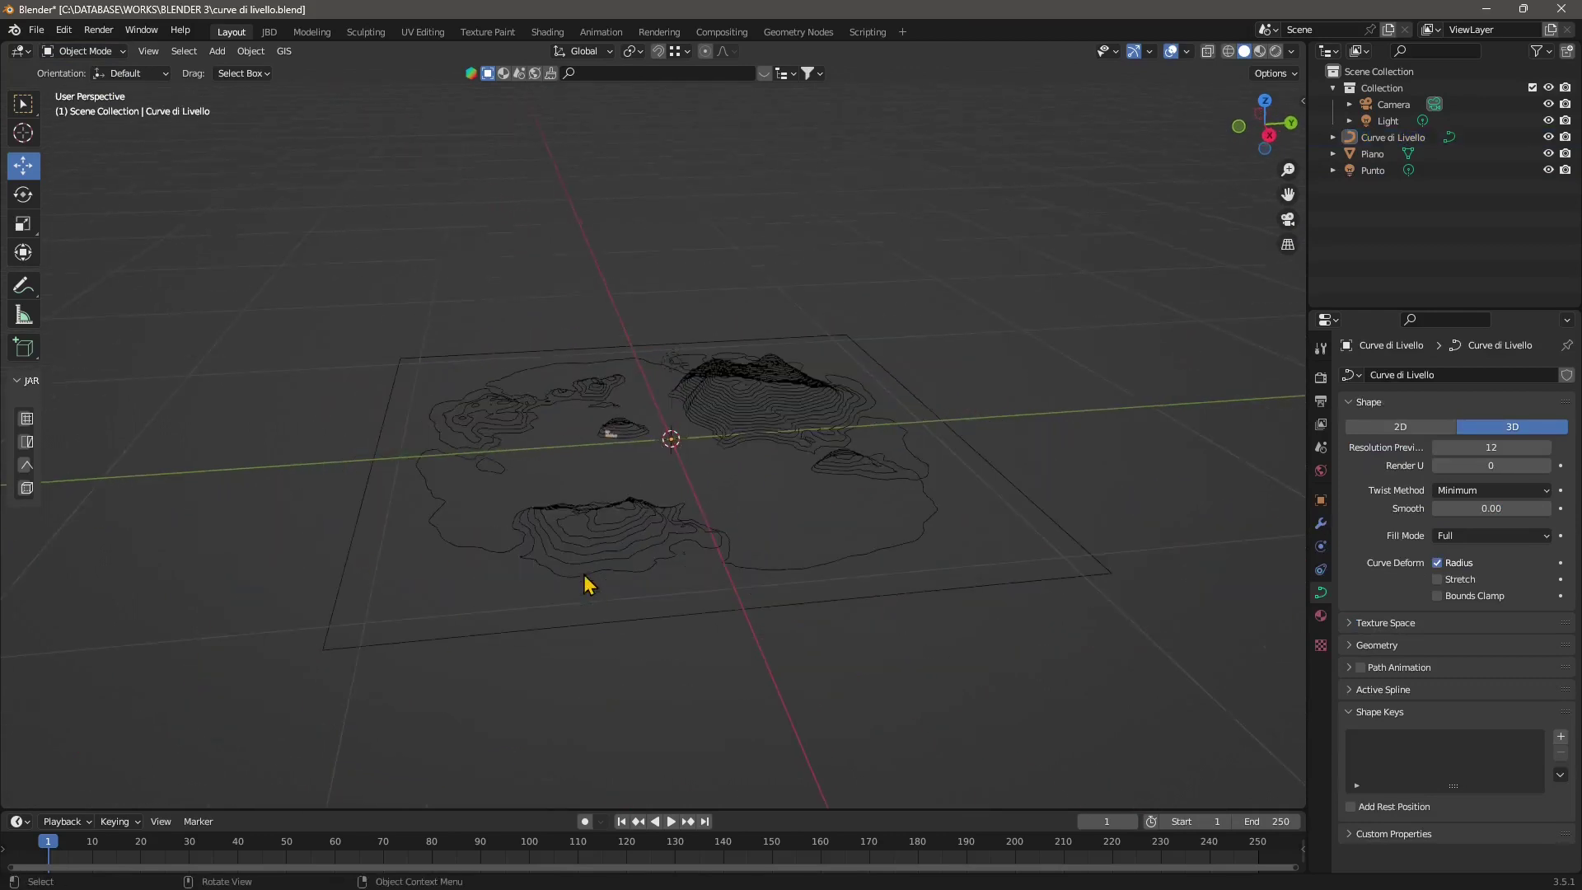
pyautogui.moveTo(655, 503); pyautogui.dragTo(676, 511, button='middle')
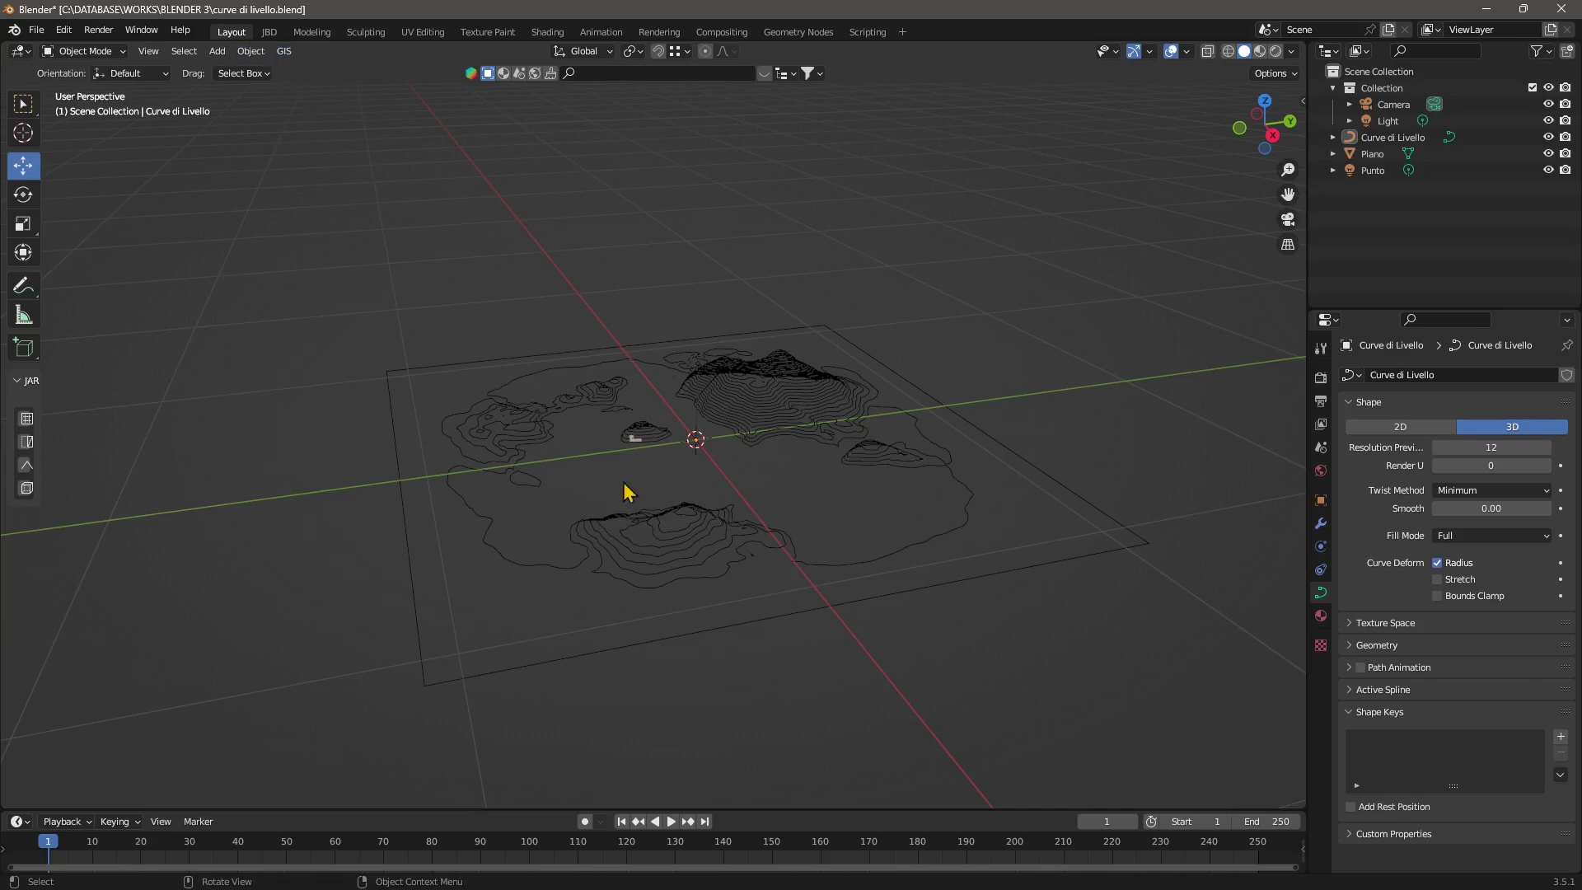
pyautogui.moveTo(812, 519); pyautogui.dragTo(838, 523, button='middle')
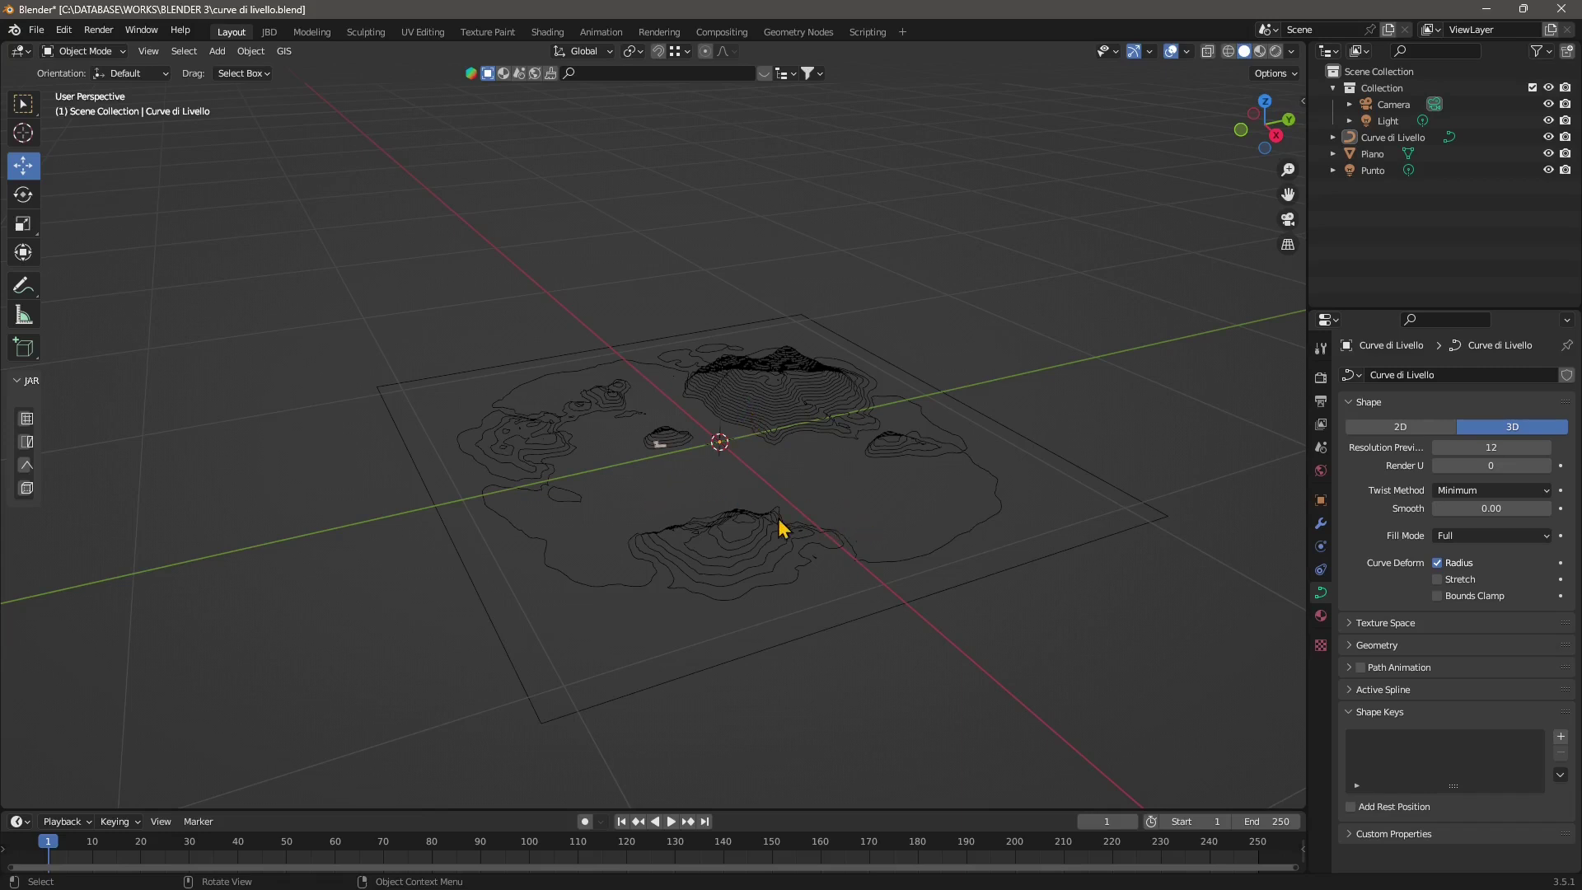
pyautogui.scroll(2, 781, 527)
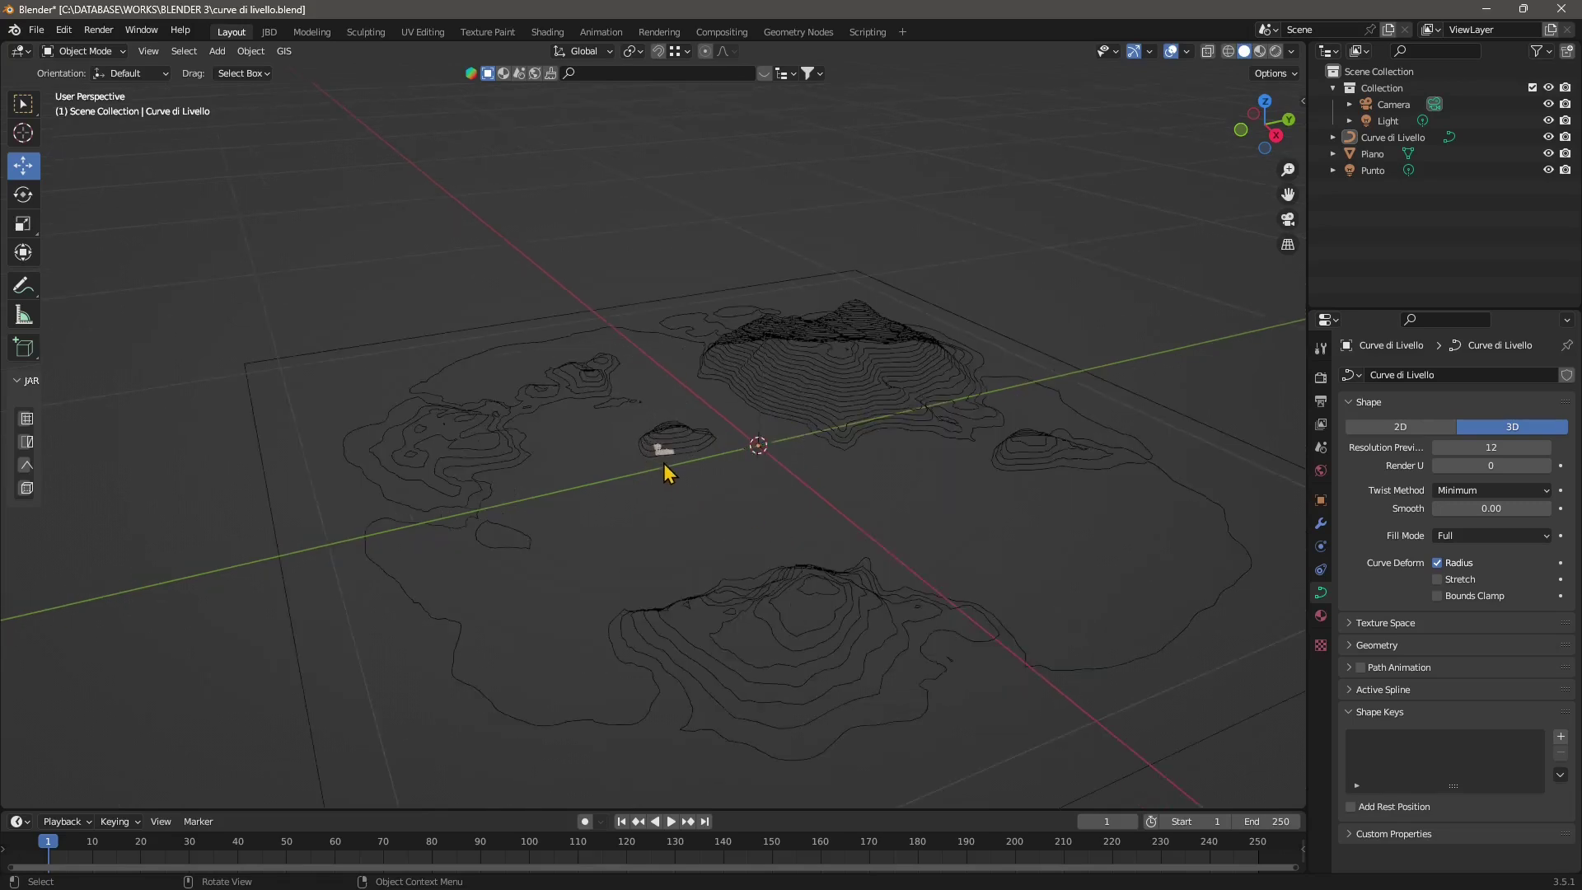
pyautogui.moveTo(780, 511); pyautogui.dragTo(775, 404, button='middle')
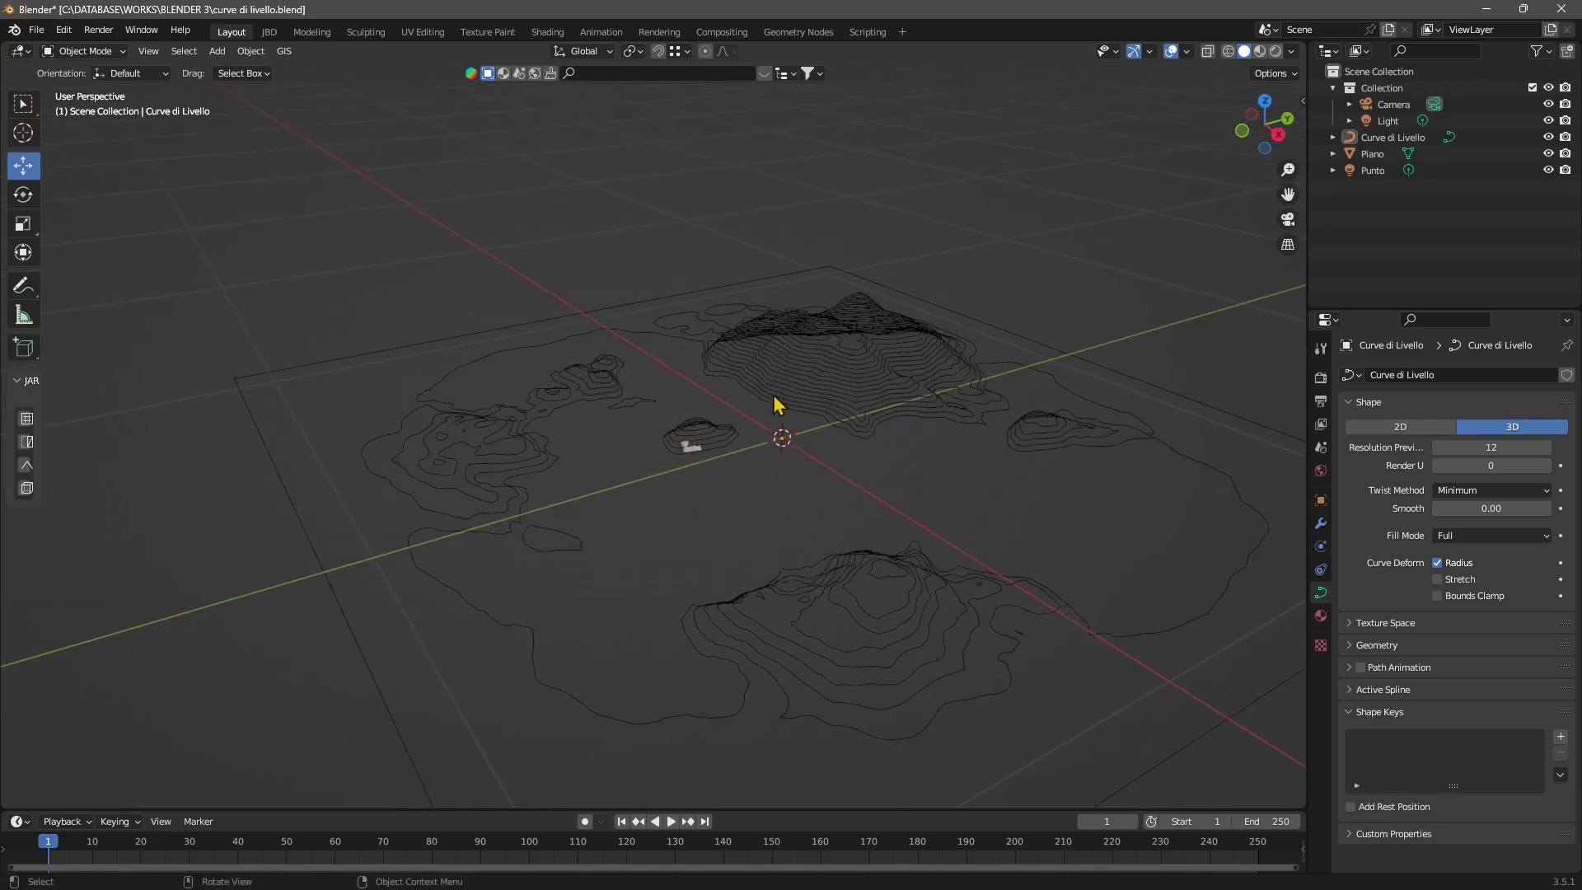
pyautogui.click(775, 404)
pyautogui.moveTo(601, 469); pyautogui.dragTo(666, 454, button='middle')
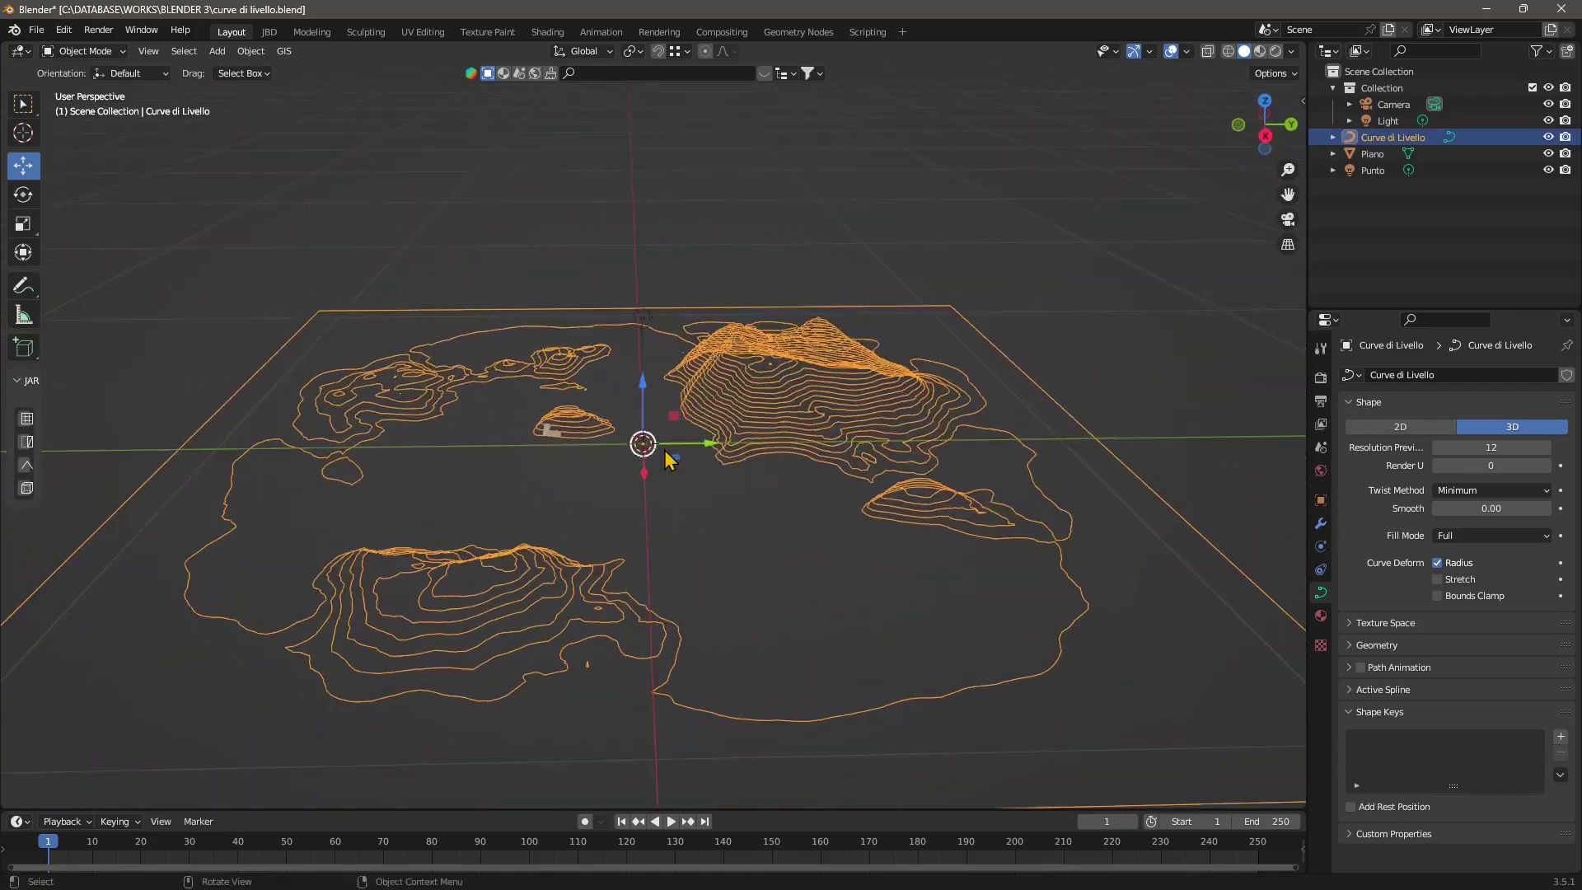
pyautogui.click(448, 427)
pyautogui.moveTo(448, 427); pyautogui.dragTo(750, 548, button='middle')
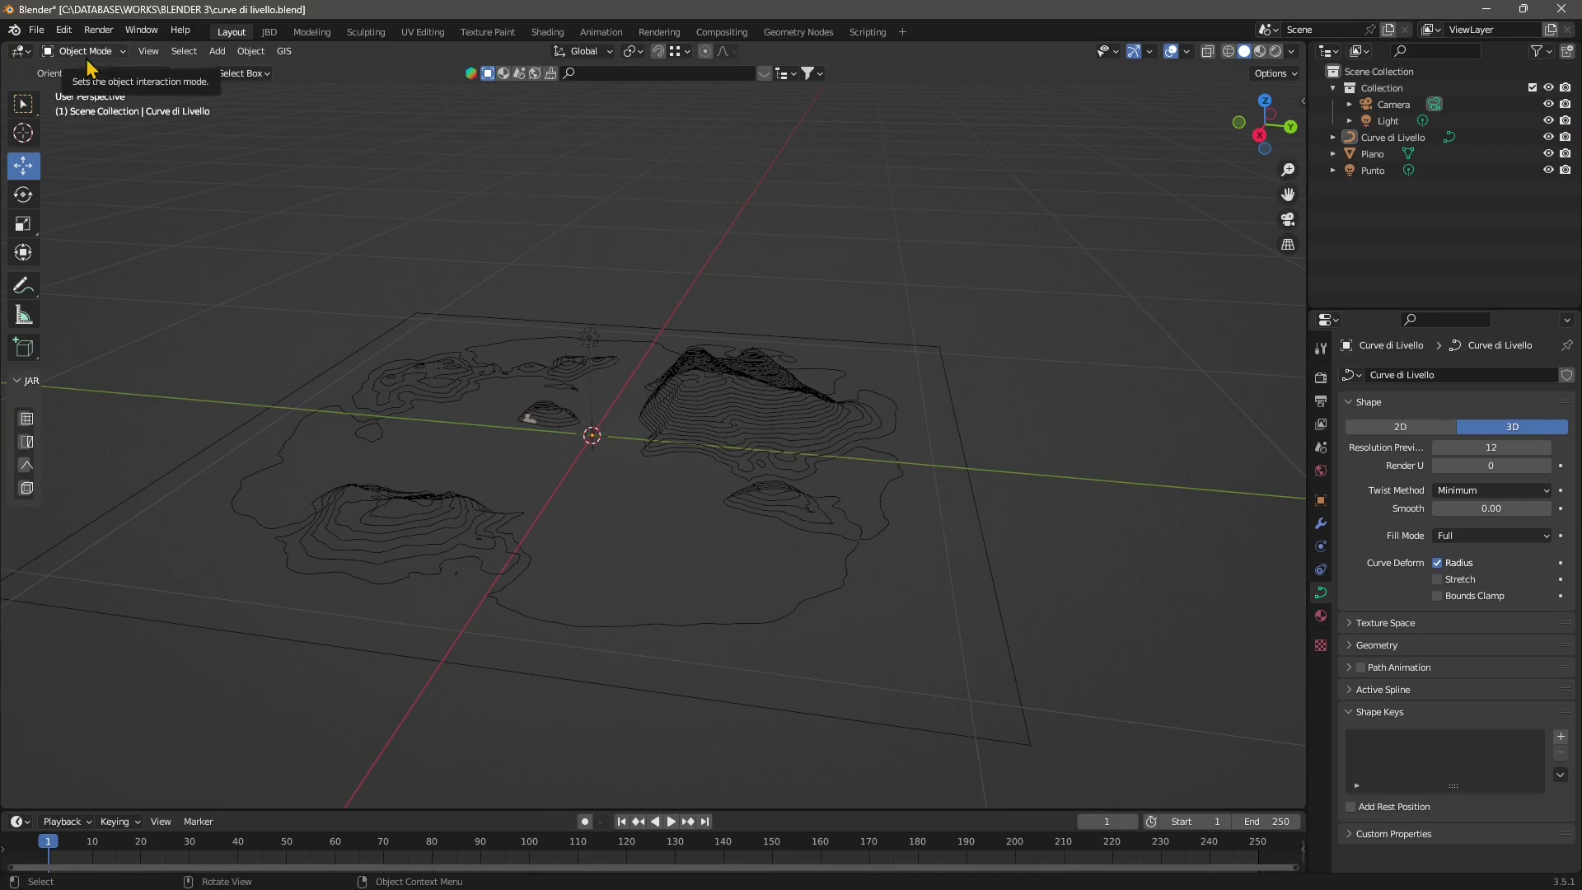
# Add a Landscape mesh to the scene and apply one of the lakes presets
pyautogui.click(219, 53)
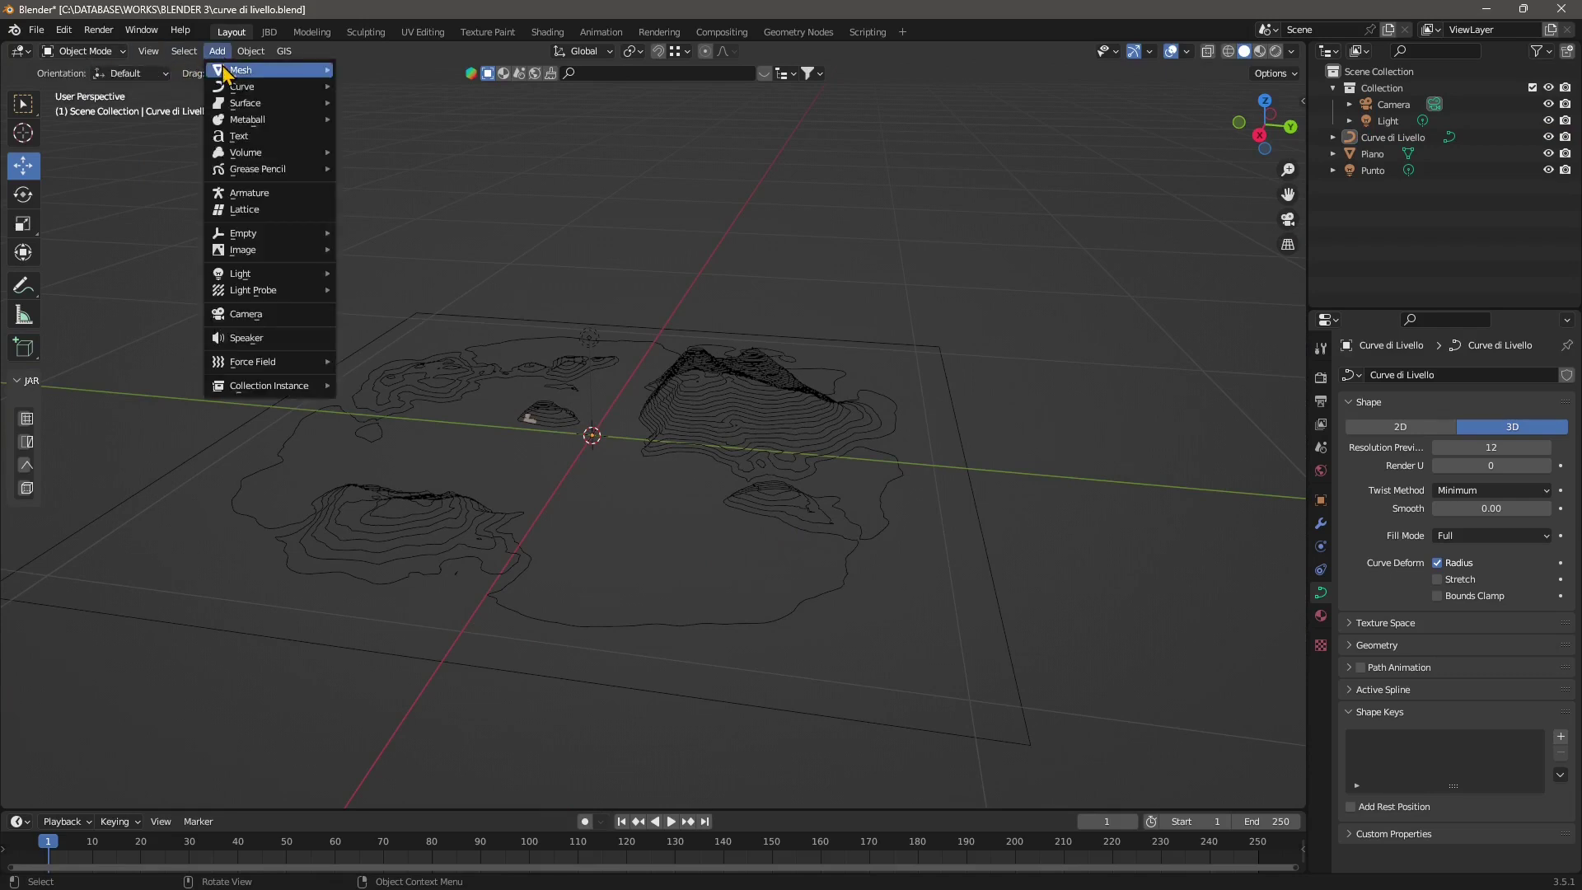
pyautogui.moveTo(222, 69)
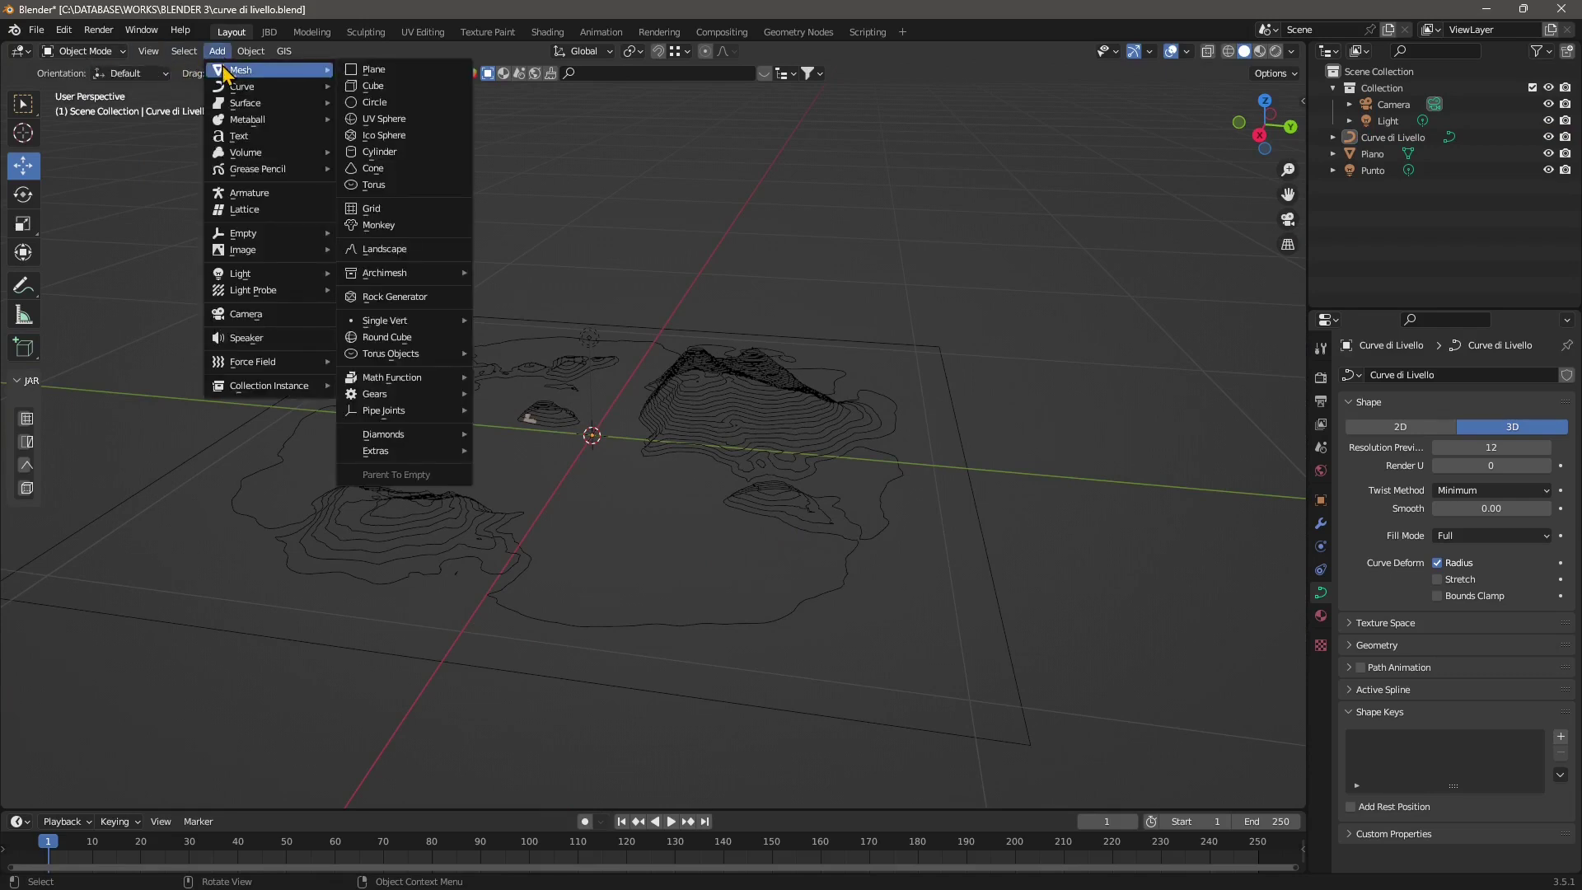
pyautogui.click(411, 251)
pyautogui.click(97, 124)
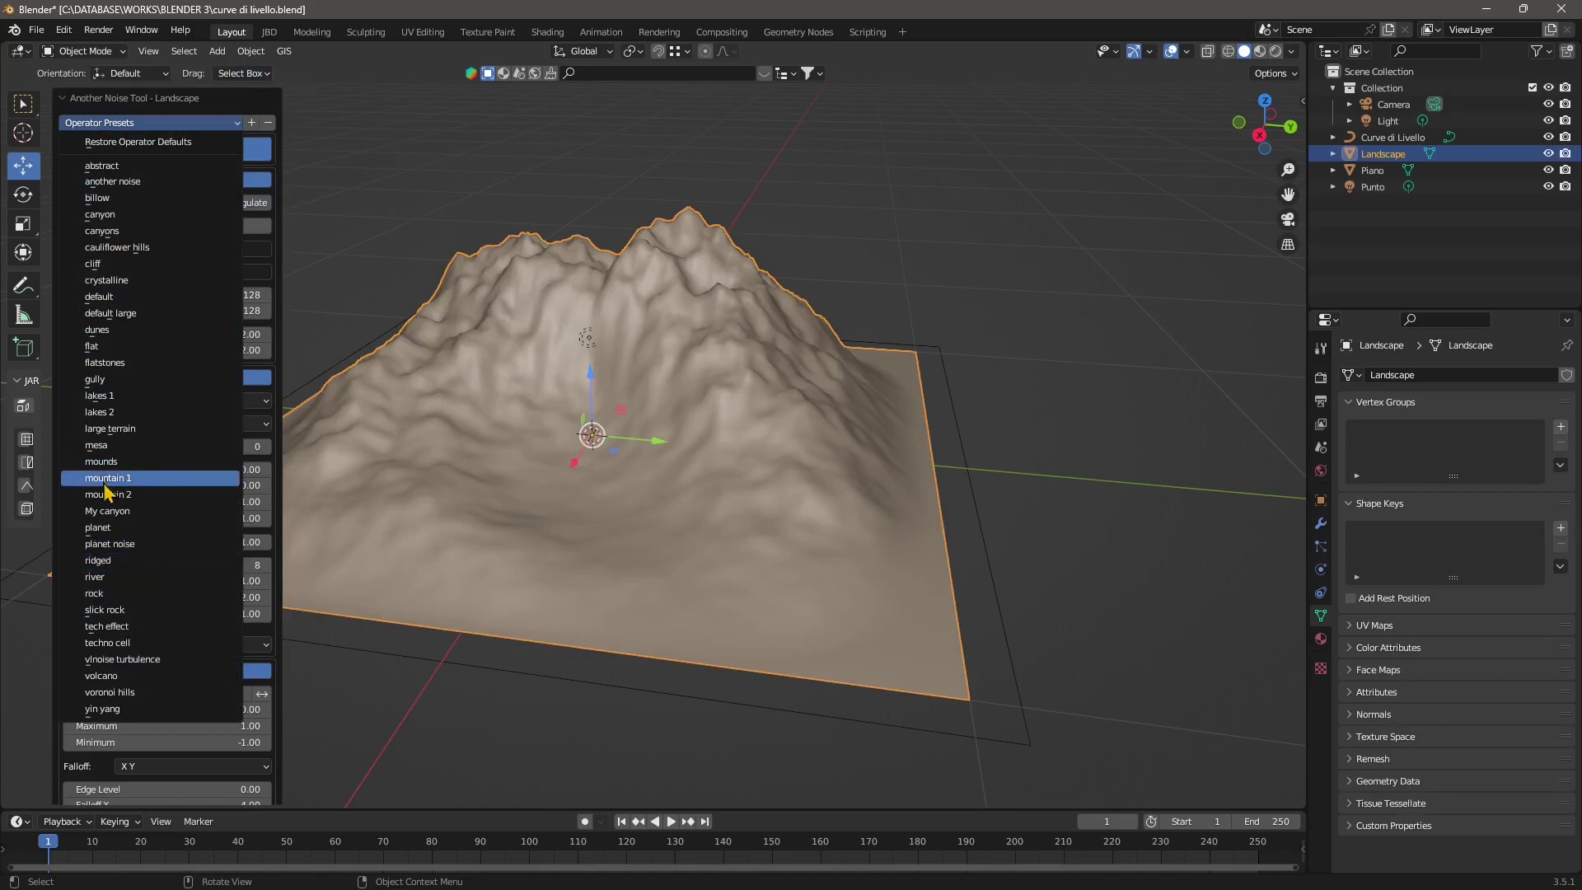
pyautogui.click(113, 404)
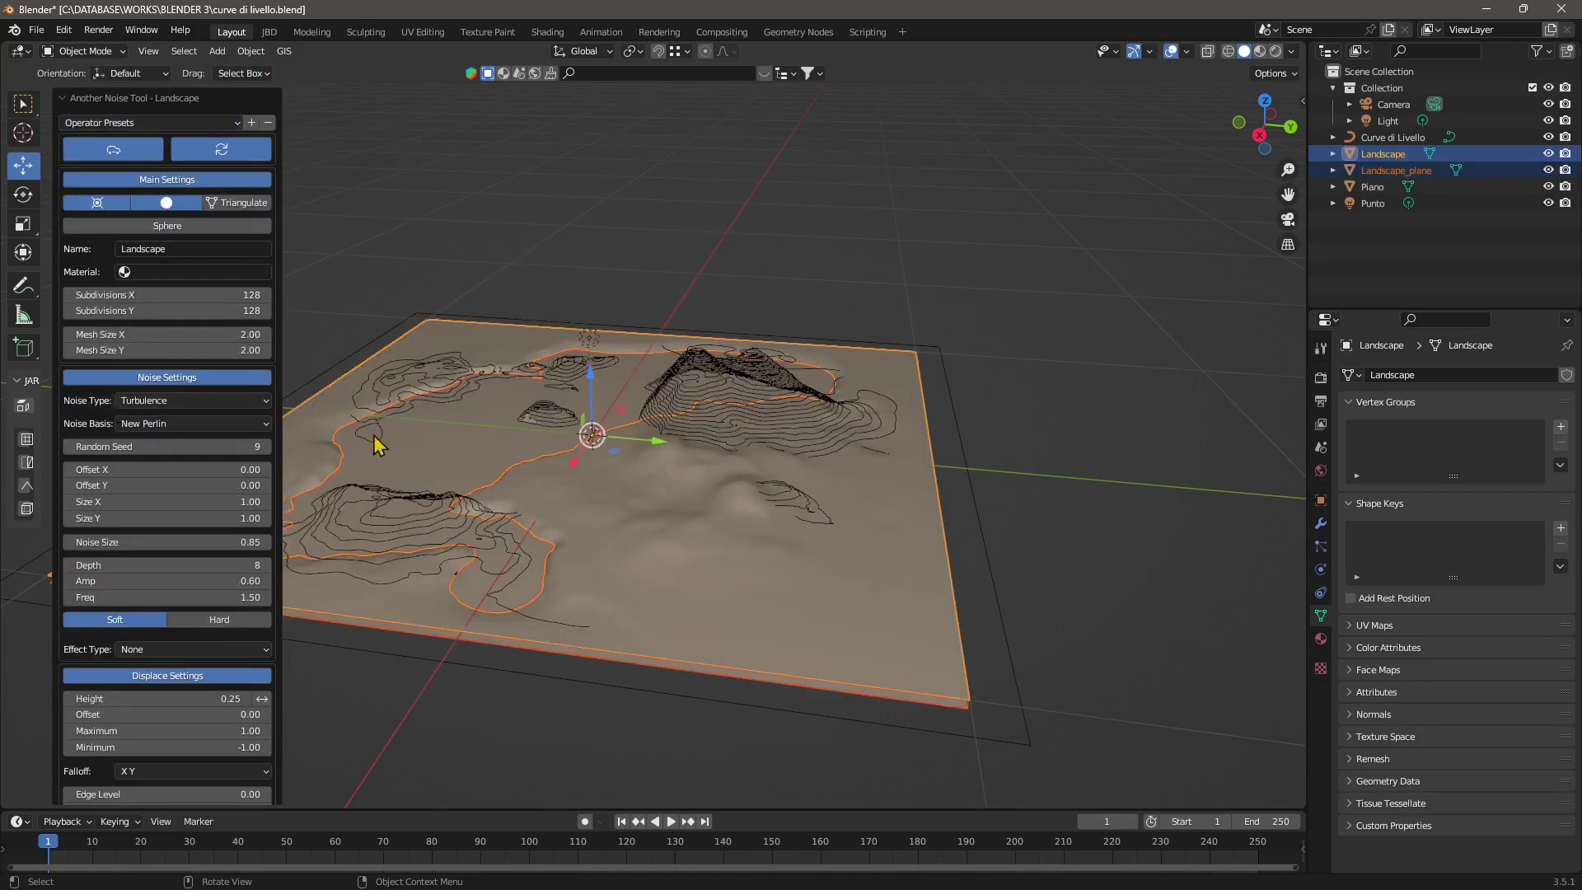
pyautogui.moveTo(375, 445); pyautogui.dragTo(642, 478, button='middle')
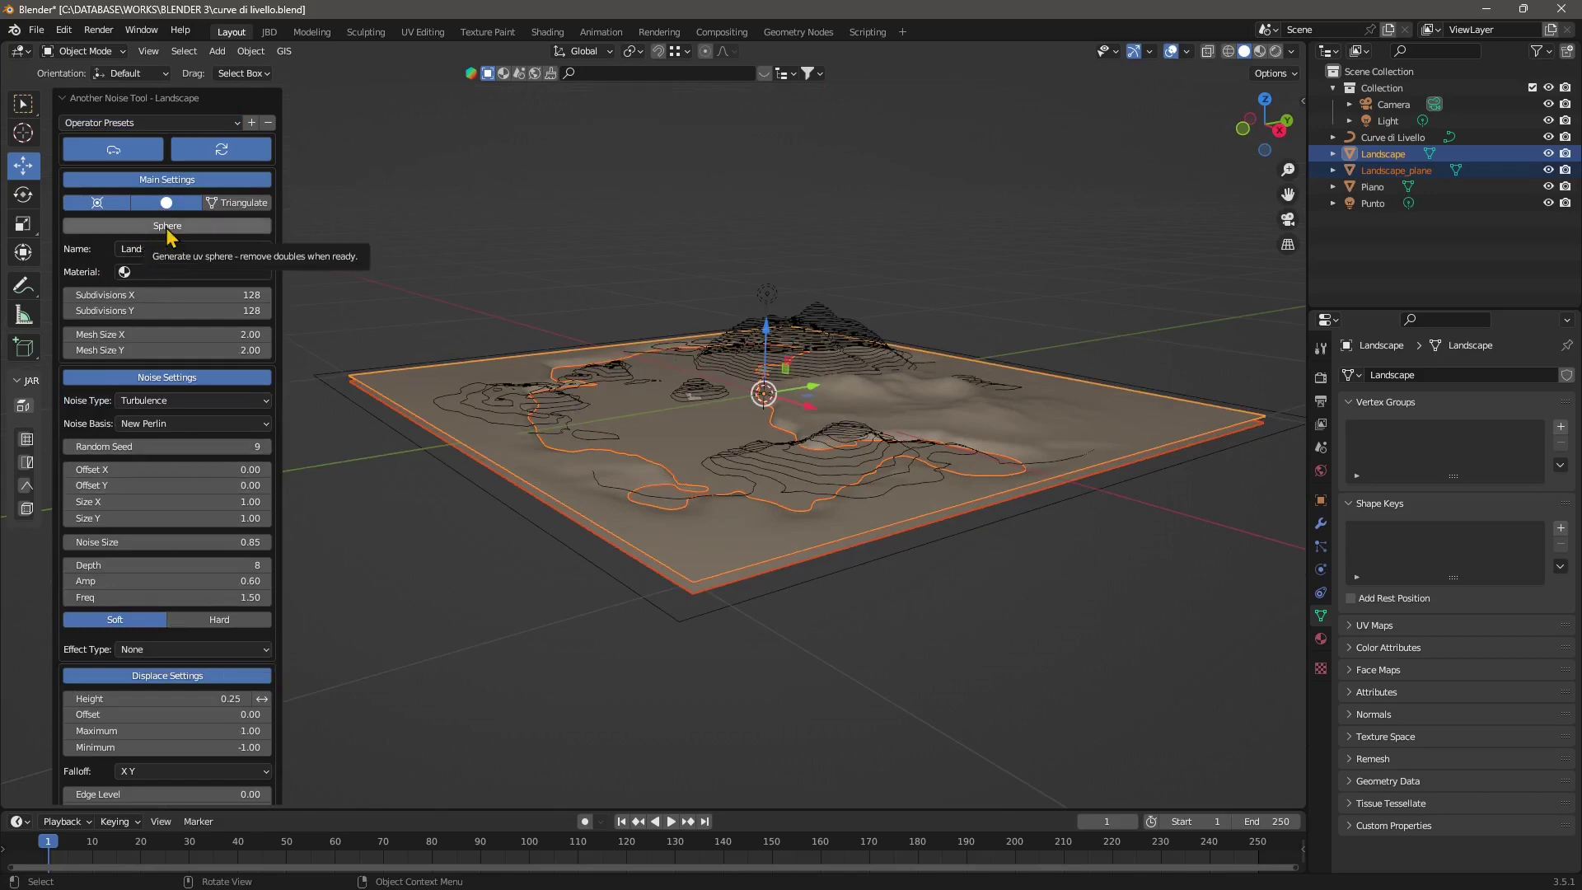
# Load the lakes 2 preset for the landscape and move the terrain along the Y axis, clear of the contour curves
pyautogui.click(156, 123)
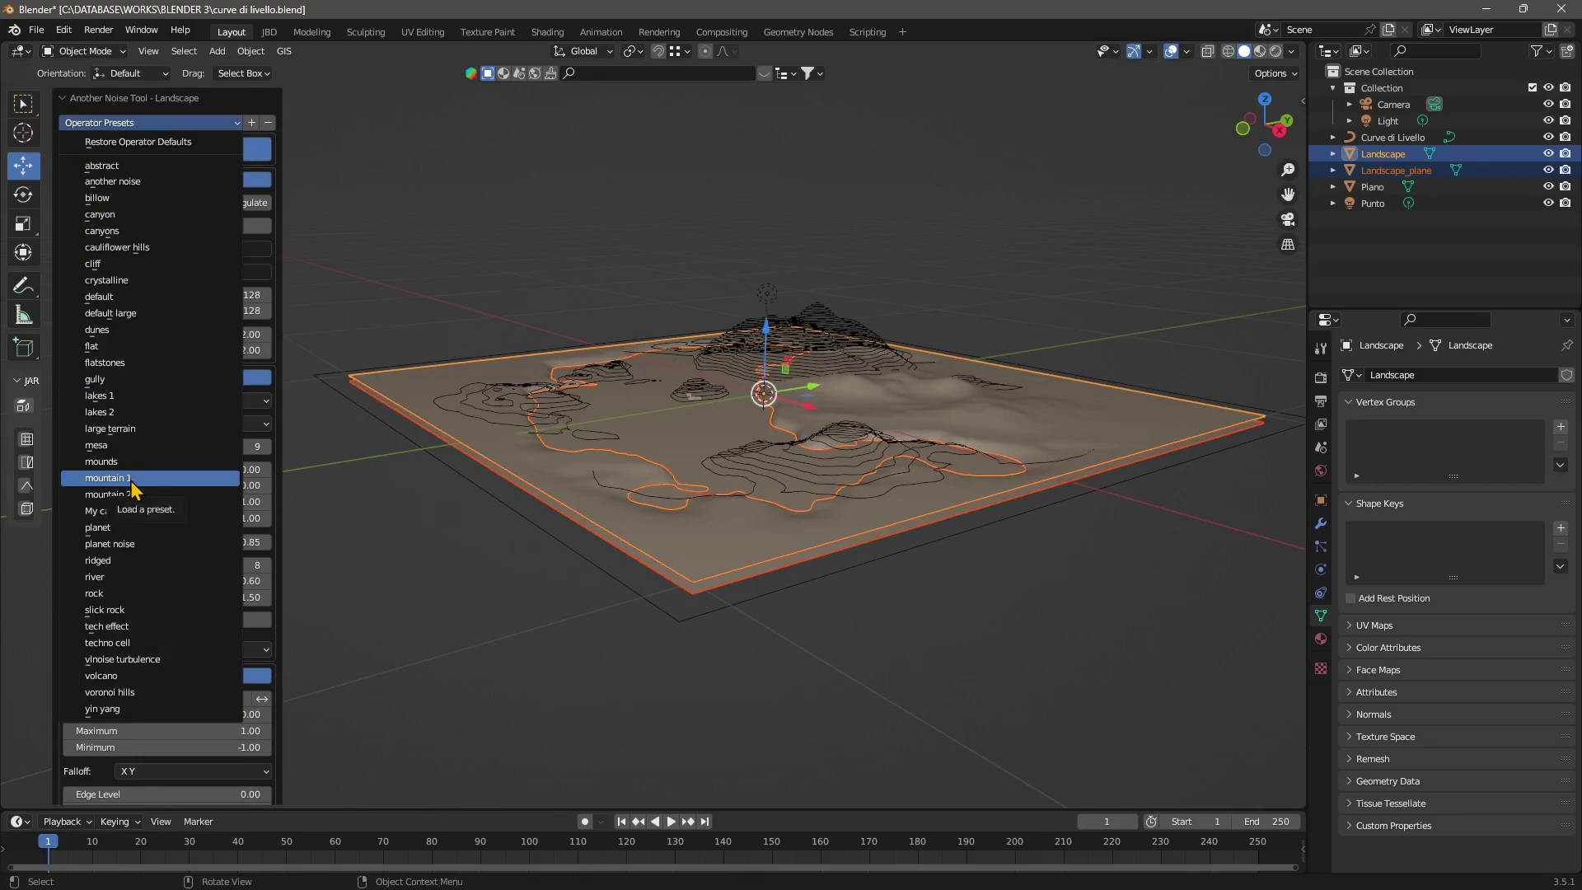
pyautogui.click(105, 414)
pyautogui.moveTo(812, 476); pyautogui.dragTo(697, 532, button='middle')
pyautogui.moveTo(676, 479); pyautogui.dragTo(57, 595)
pyautogui.click(492, 454)
pyautogui.moveTo(492, 454); pyautogui.dragTo(562, 429, button='middle')
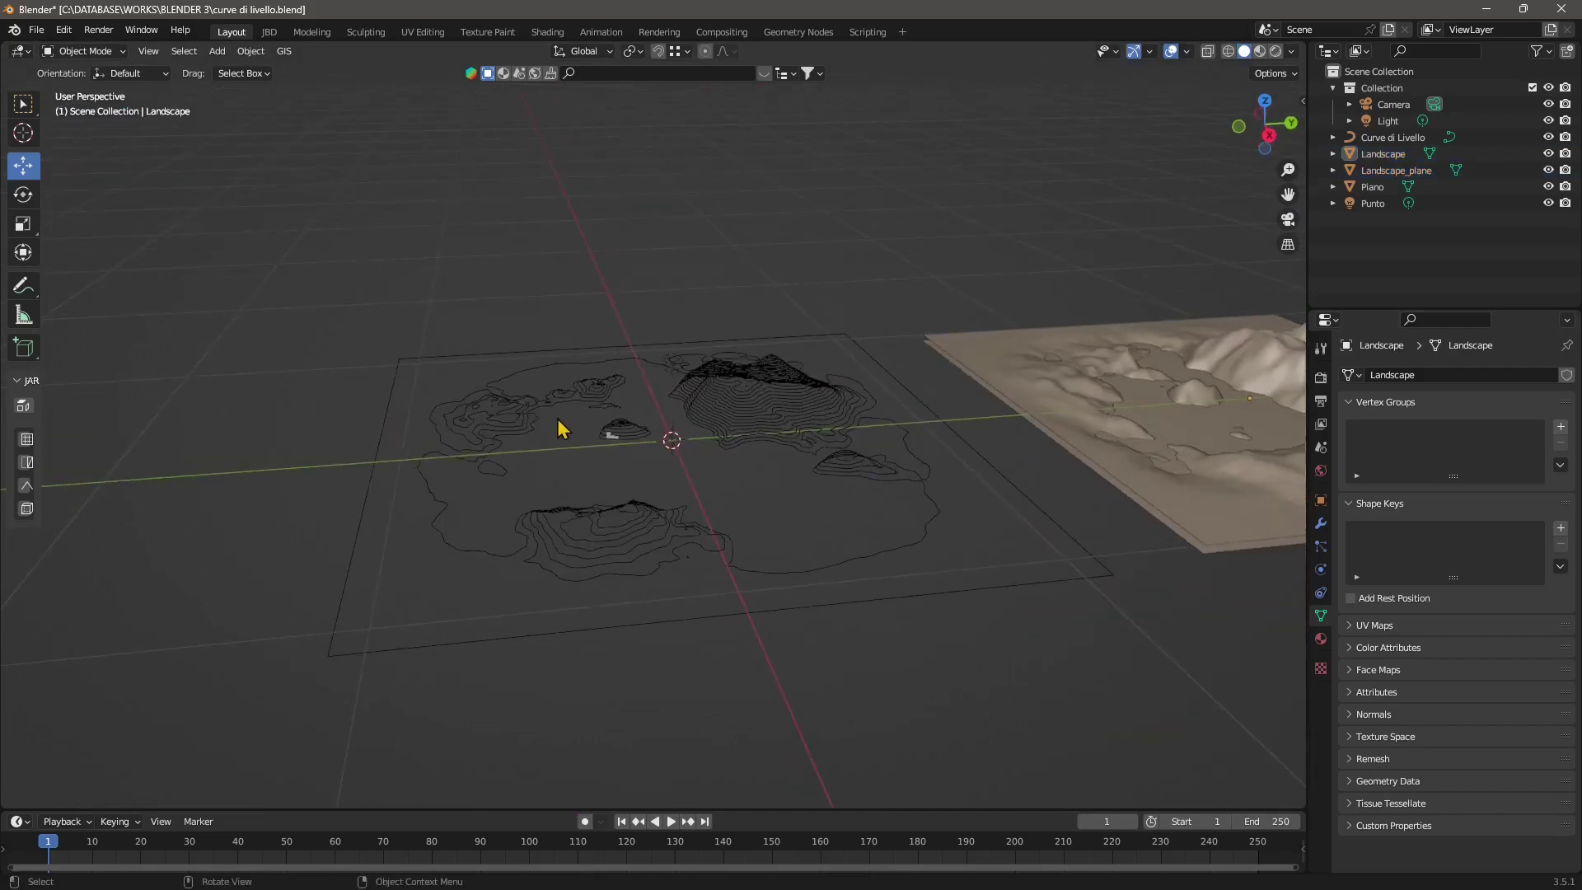
# Inspect the landscape mesh and the small Piano patch fitted between the contour lines of the small hill
pyautogui.click(1179, 360)
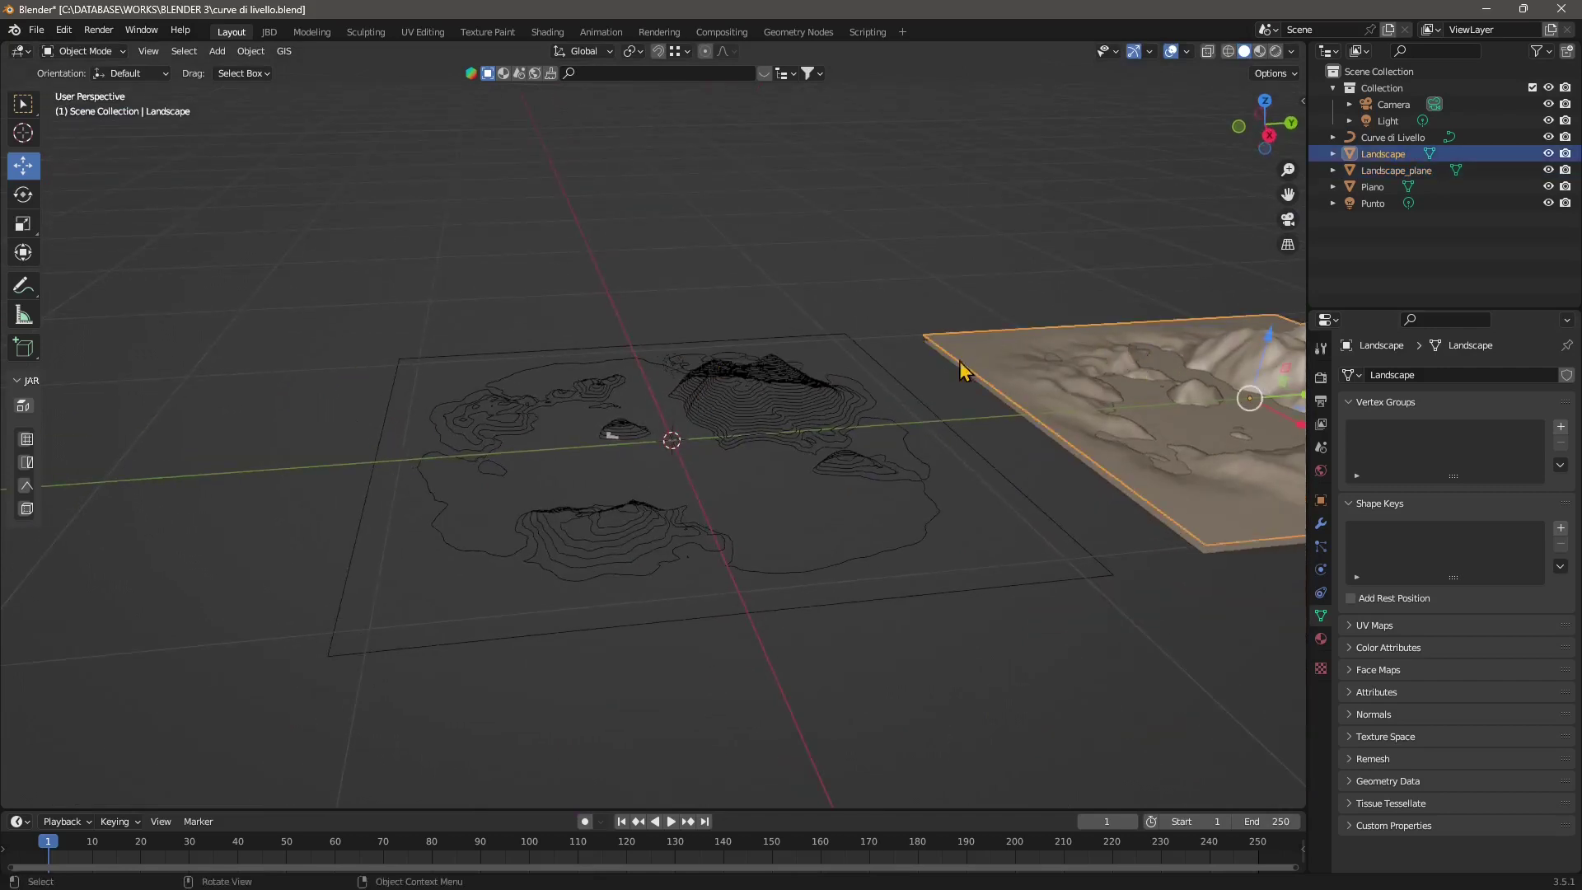
pyautogui.click(826, 305)
pyautogui.scroll(10, 541, 484)
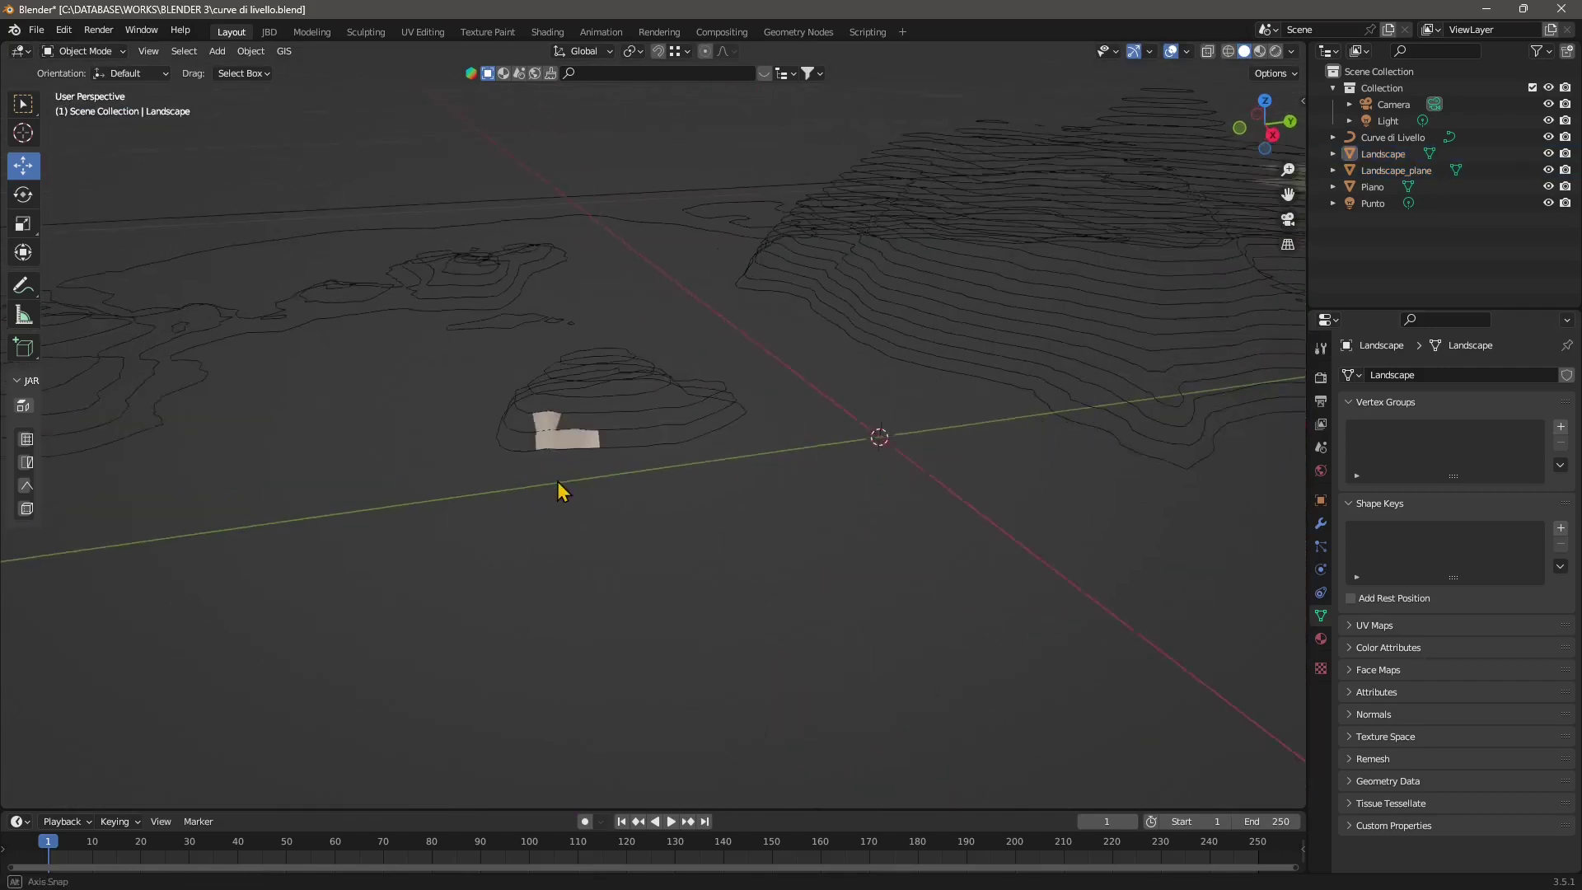
pyautogui.keyDown('shift'); pyautogui.moveTo(490, 509); pyautogui.dragTo(577, 498, button='middle'); pyautogui.keyUp('shift')
pyautogui.click(717, 469)
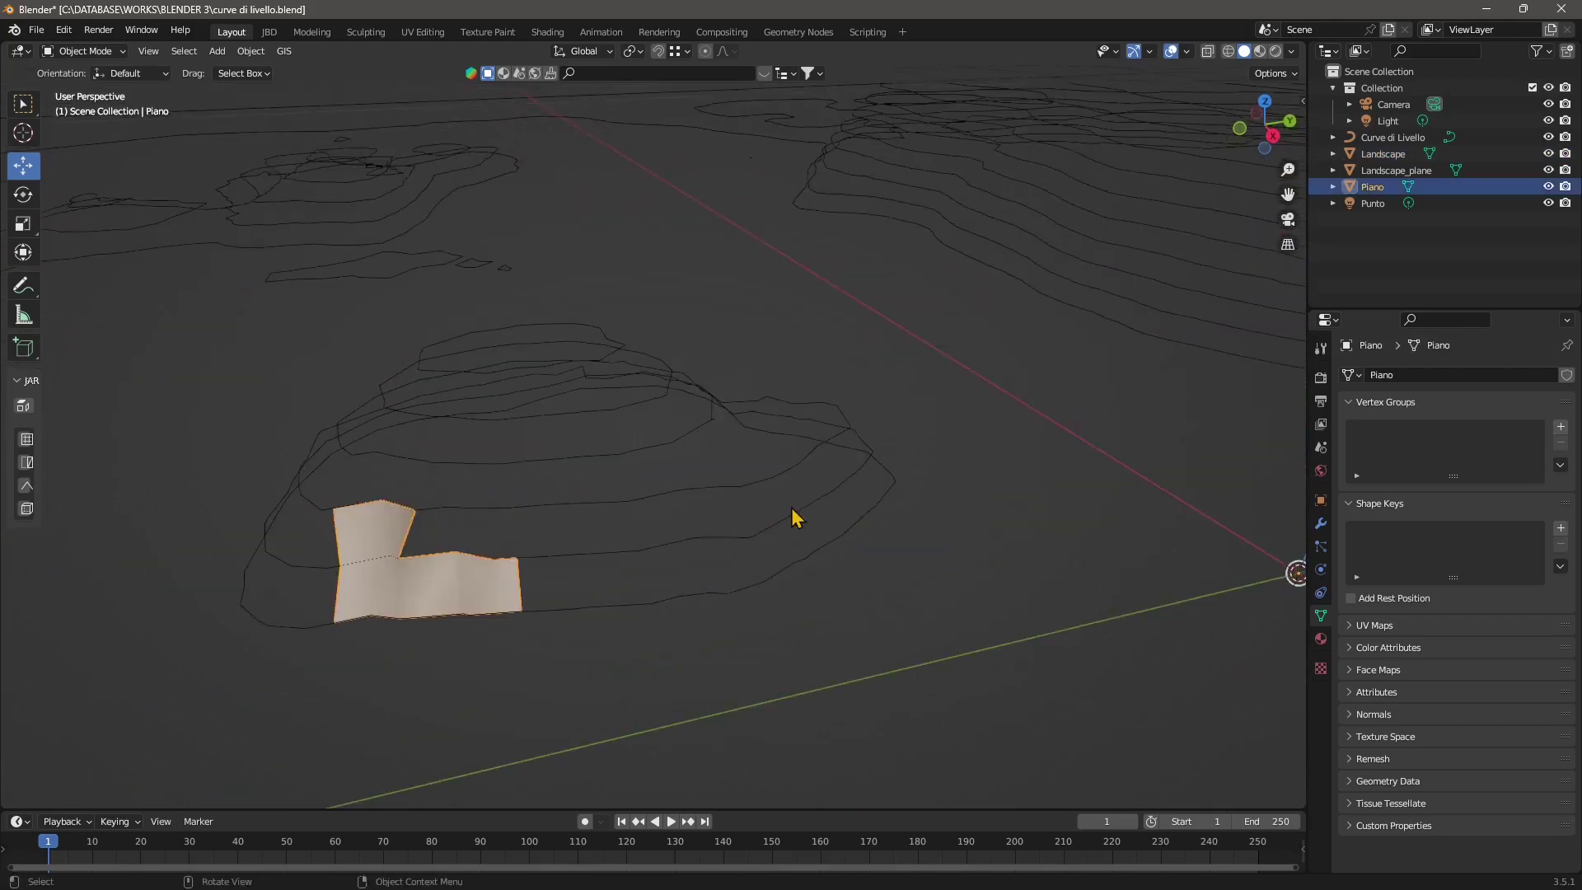
pyautogui.click(754, 342)
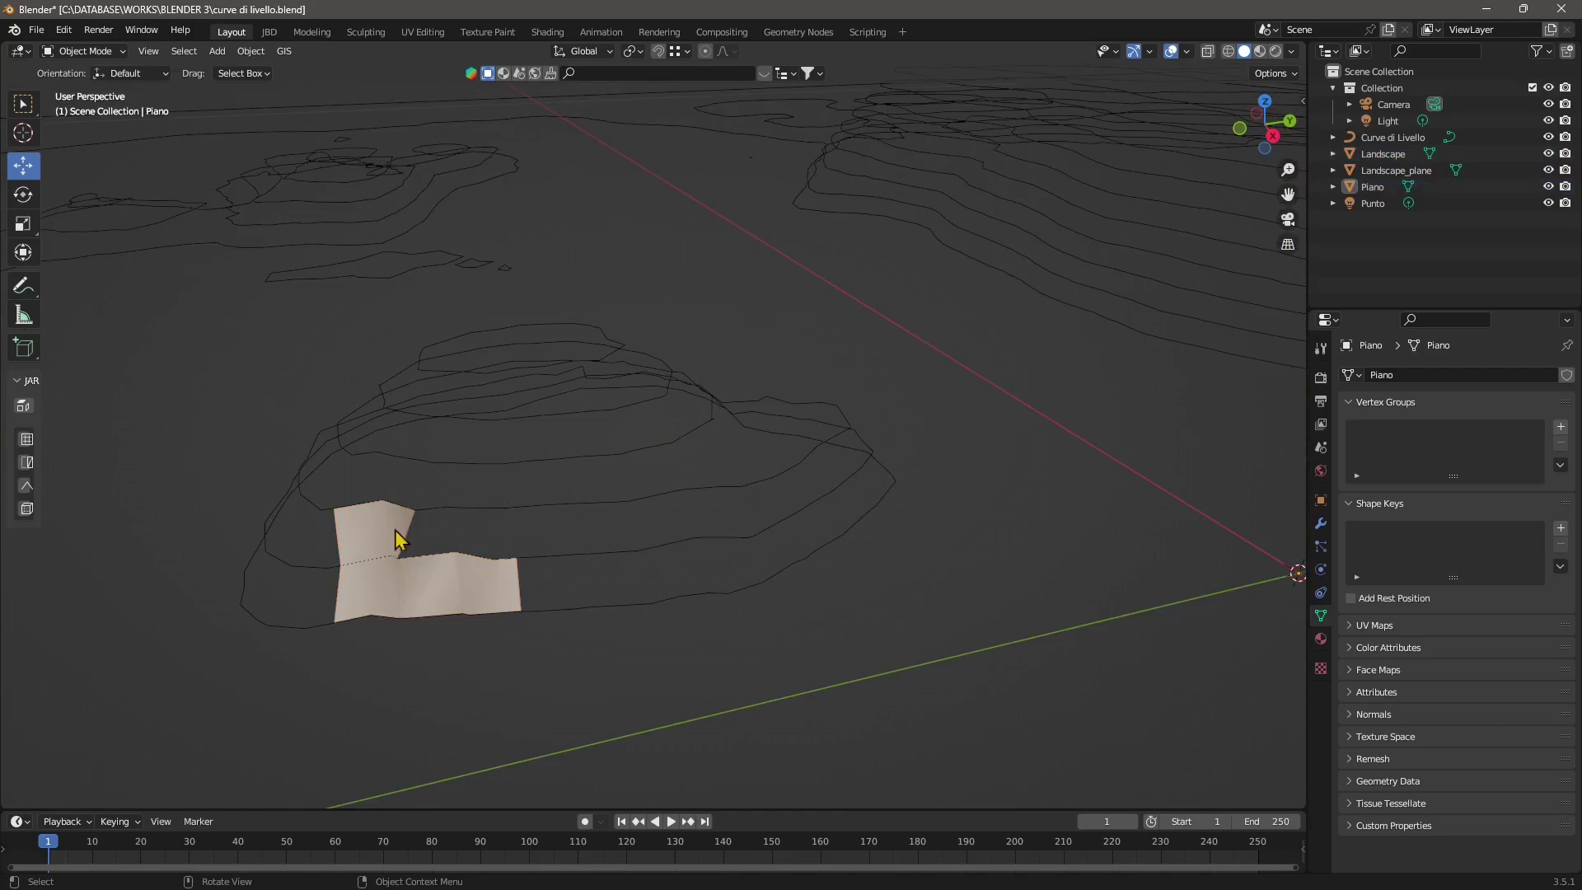
pyautogui.keyDown('shift'); pyautogui.moveTo(625, 583); pyautogui.dragTo(713, 503, button='middle'); pyautogui.keyUp('shift')
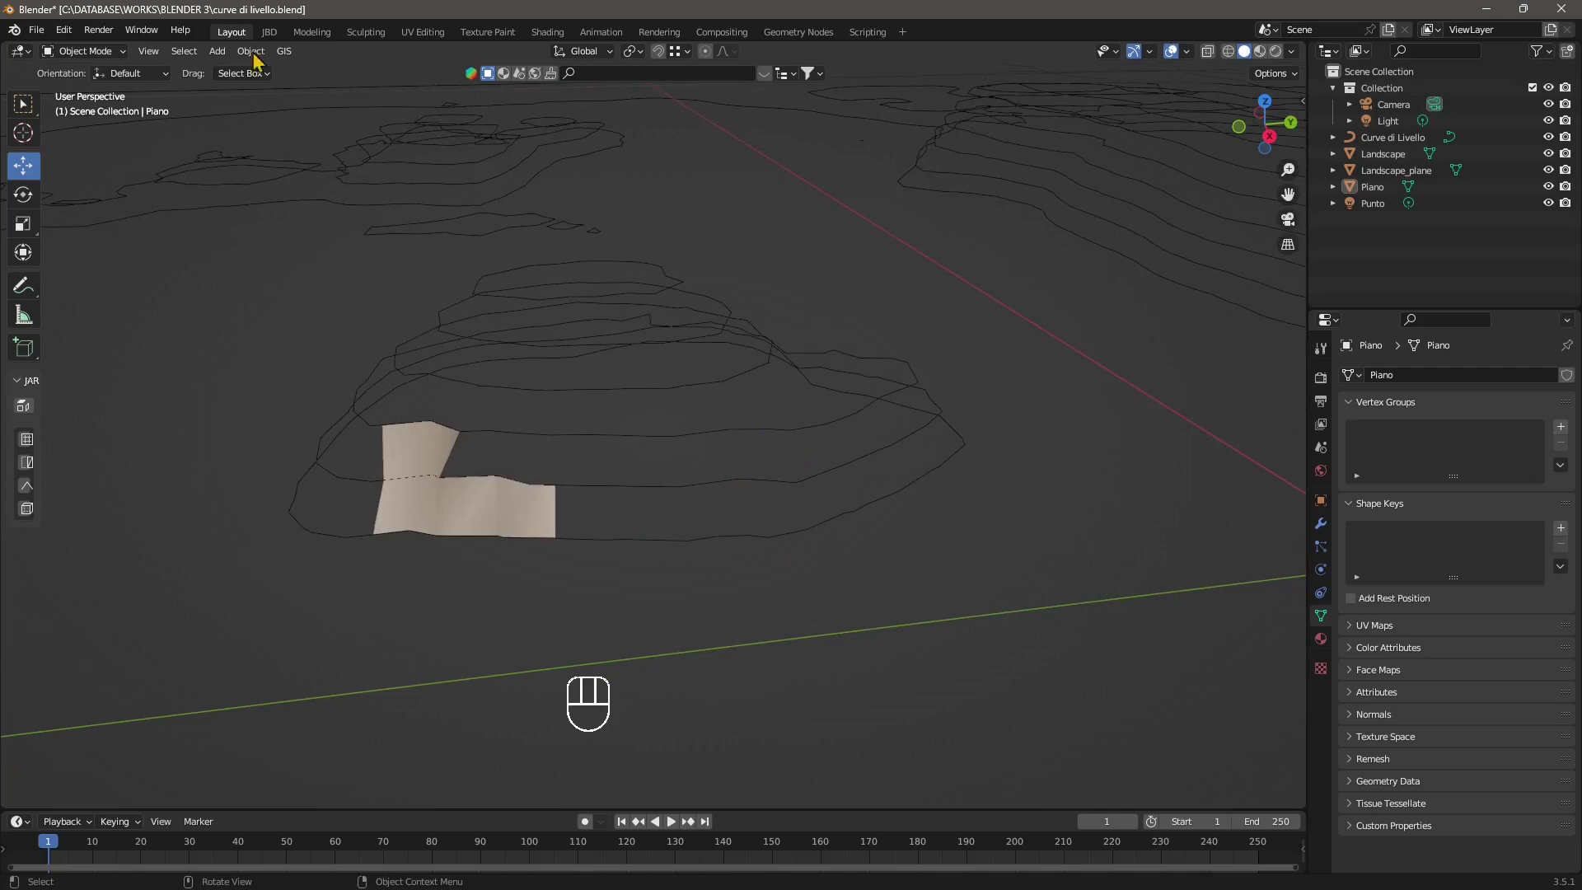
# Add a mesh plane at the scene origin in Object Mode
pyautogui.click(83, 54)
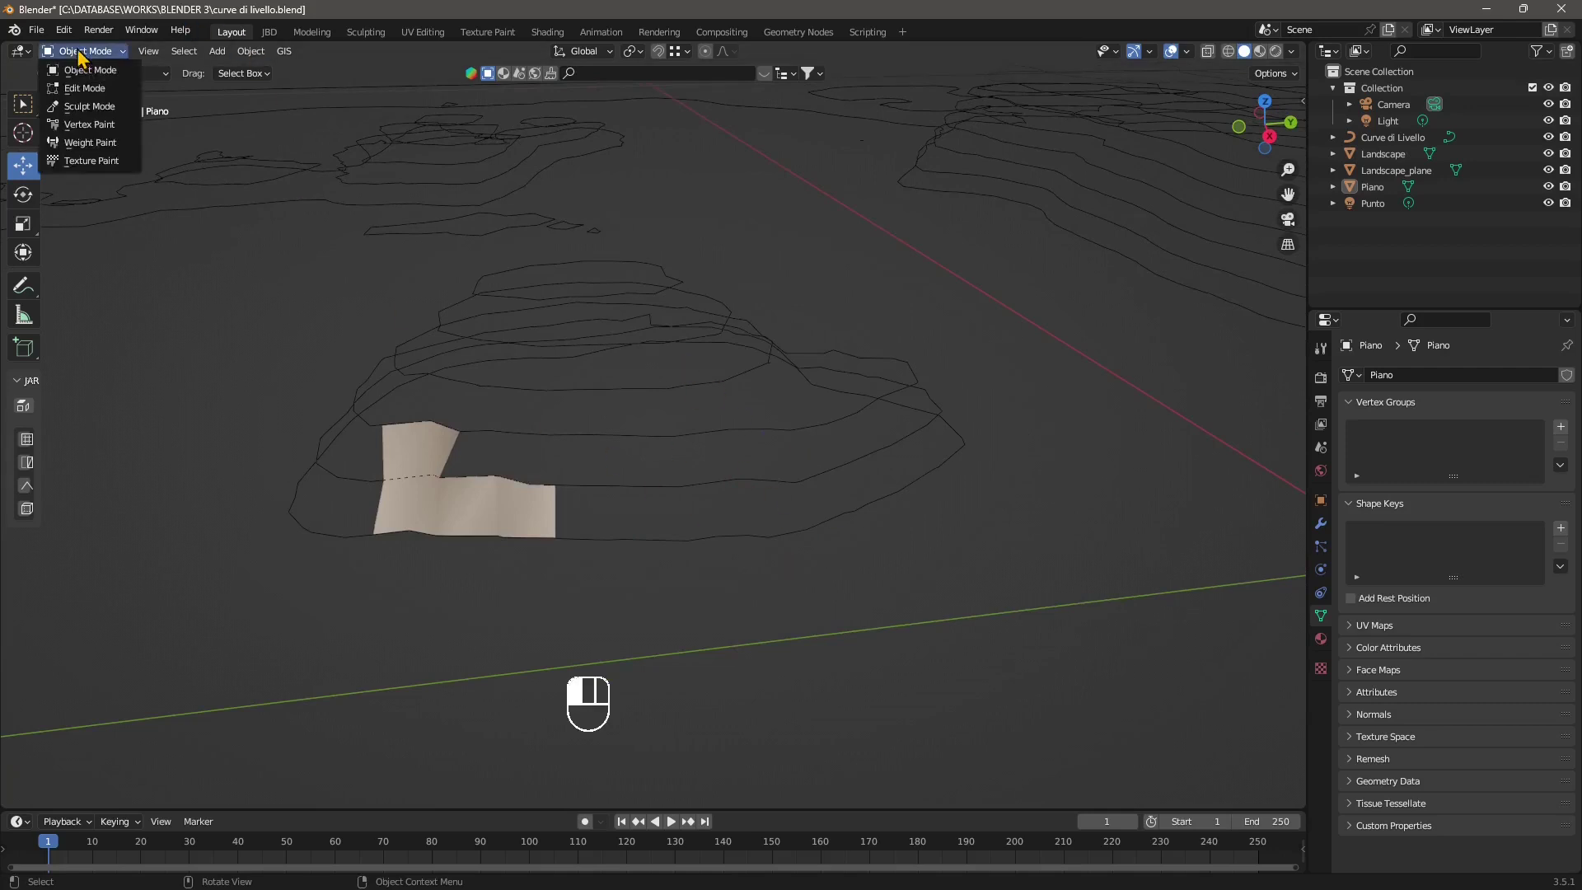
pyautogui.click(82, 57)
pyautogui.click(217, 52)
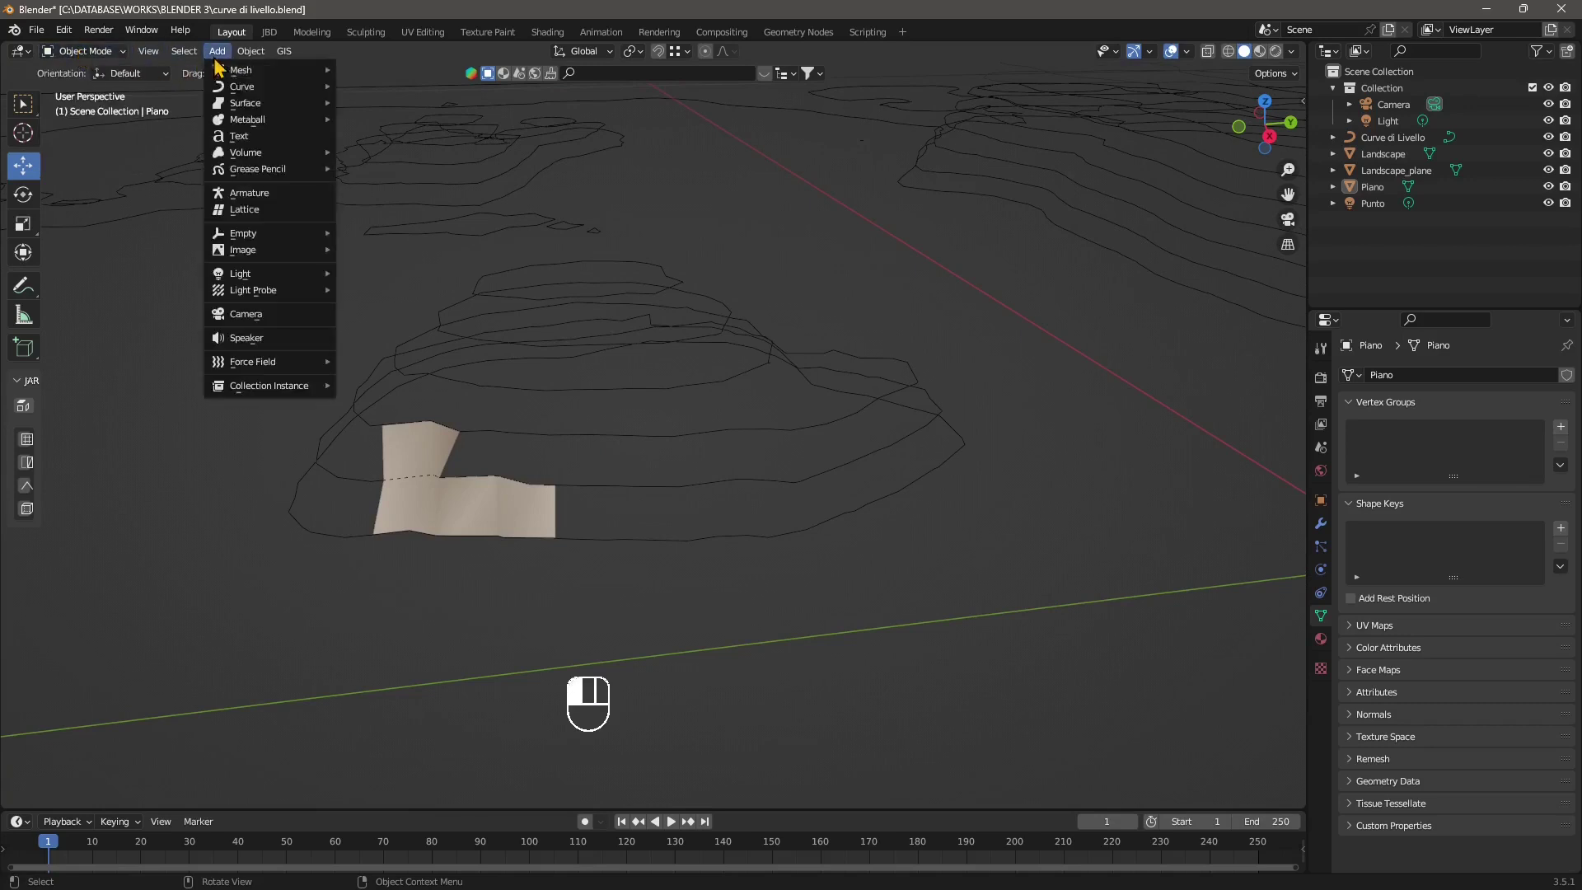
pyautogui.moveTo(242, 77)
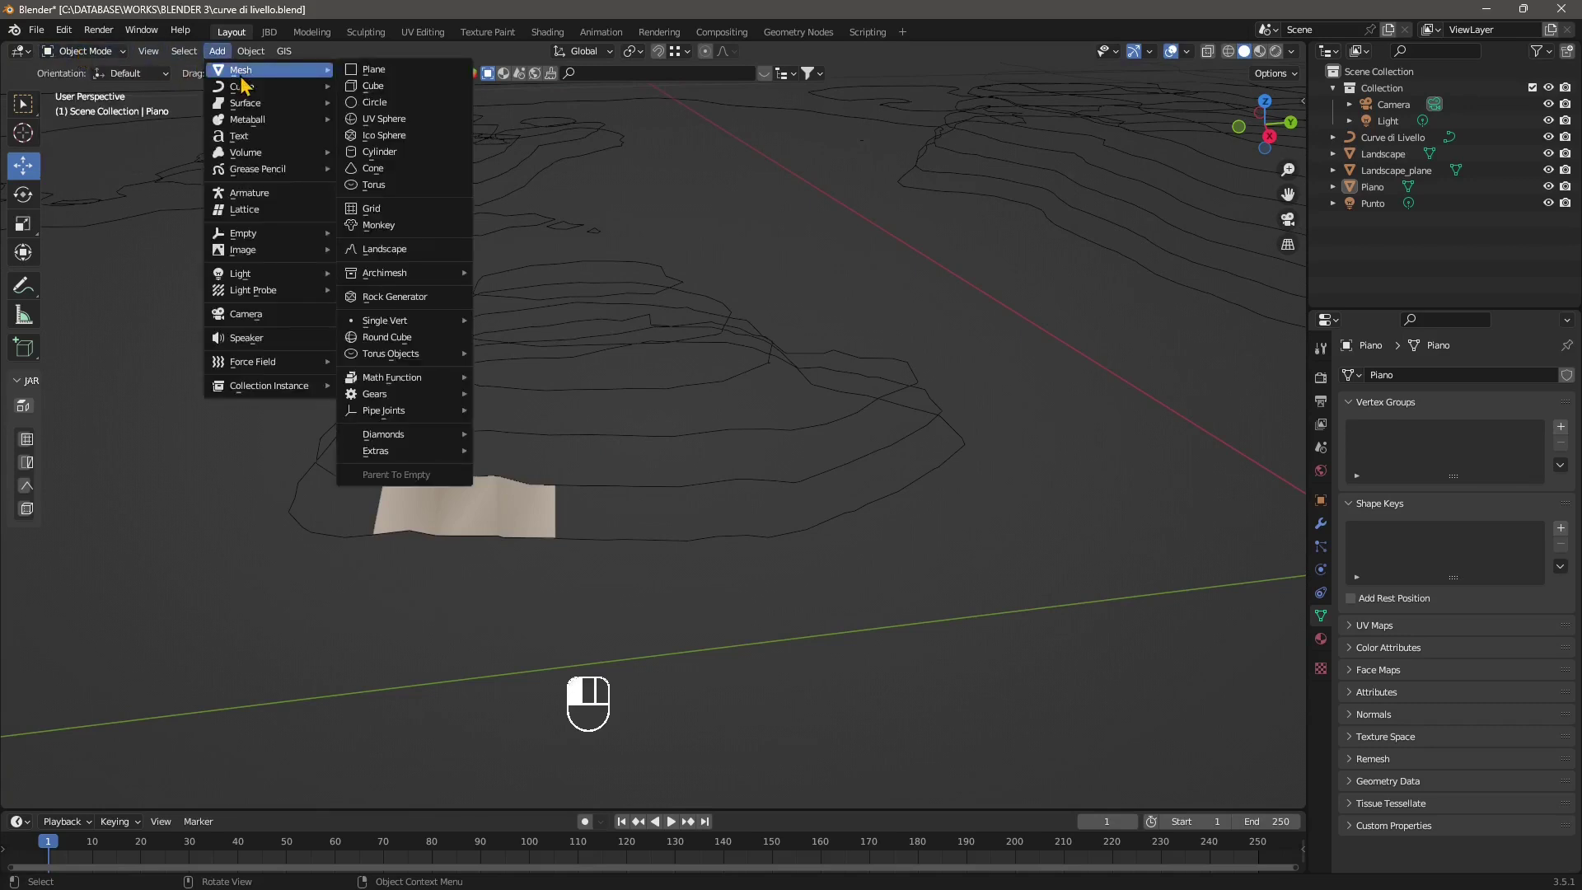
pyautogui.click(373, 70)
pyautogui.moveTo(389, 307); pyautogui.dragTo(493, 540, button='middle')
pyautogui.scroll(-4, 493, 536)
pyautogui.scroll(3, 618, 545)
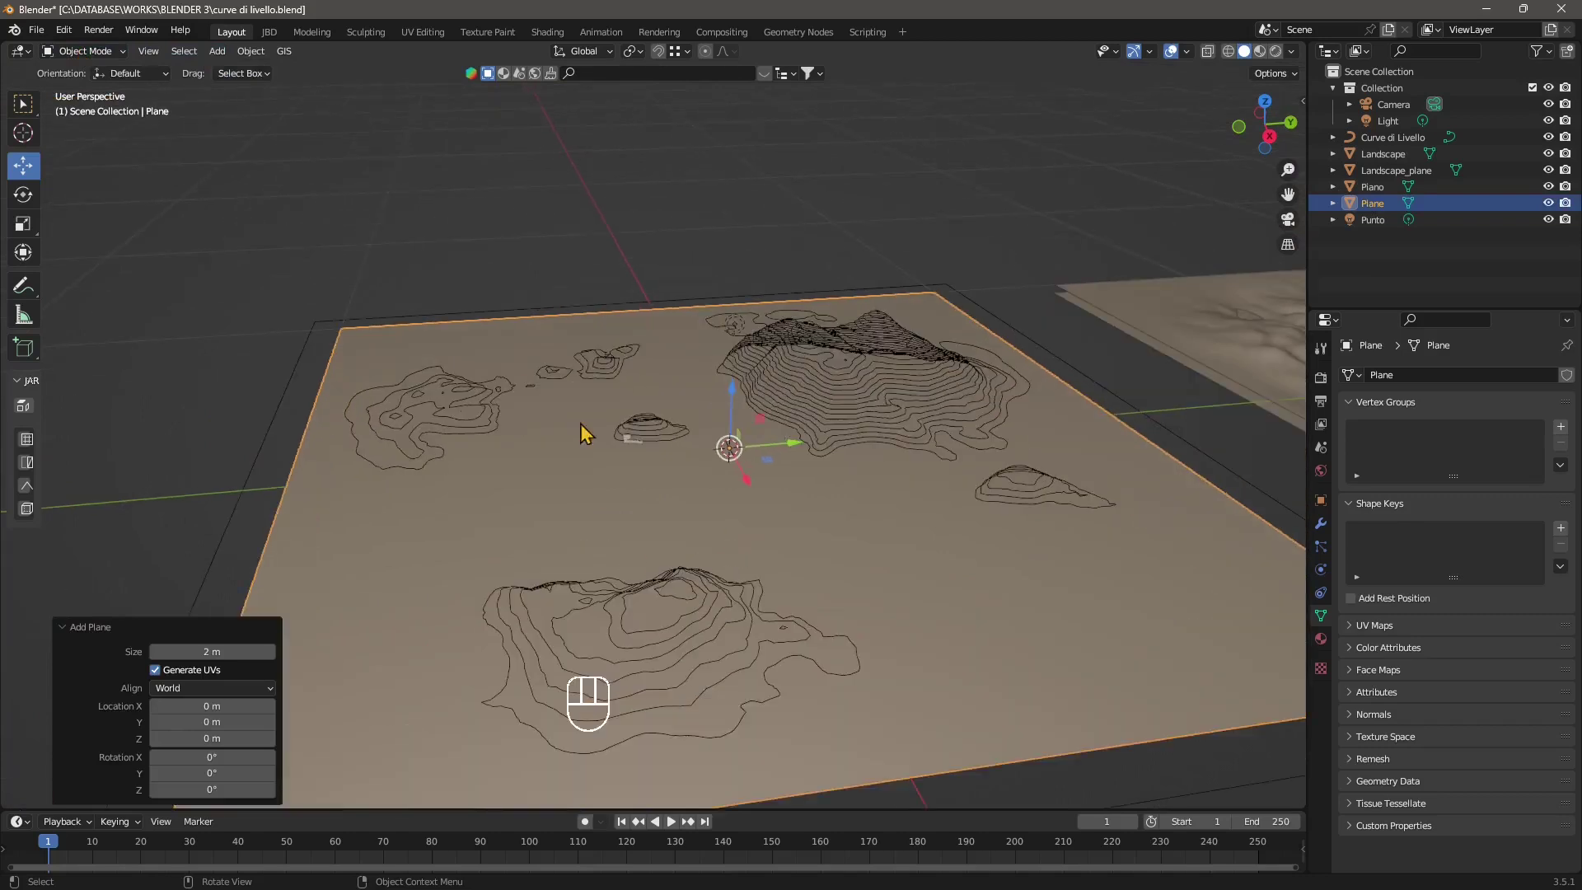
# Scale the new plane down uniformly in several passes to a small square beside the hill, finishing with a factor of about 0.422
pyautogui.click(20, 221)
pyautogui.moveTo(784, 498); pyautogui.dragTo(751, 469)
pyautogui.scroll(3, 751, 468)
pyautogui.press('s')
pyautogui.click(773, 485)
pyautogui.scroll(3, 865, 530)
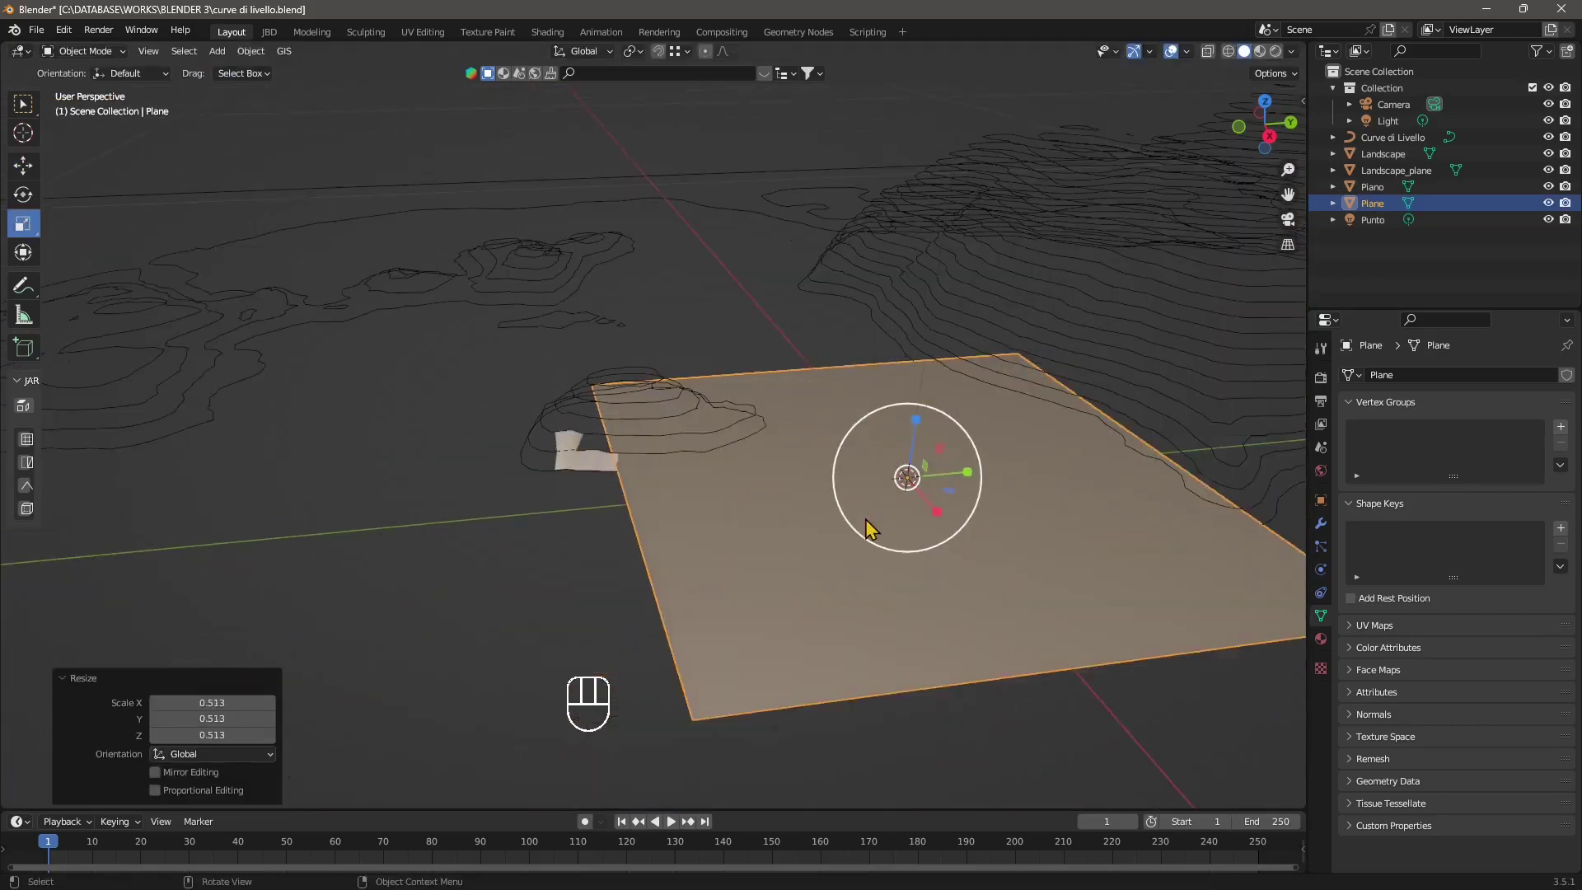
pyautogui.scroll(-3, 884, 485)
pyautogui.scroll(4, 928, 555)
pyautogui.moveTo(1047, 557); pyautogui.dragTo(1040, 524)
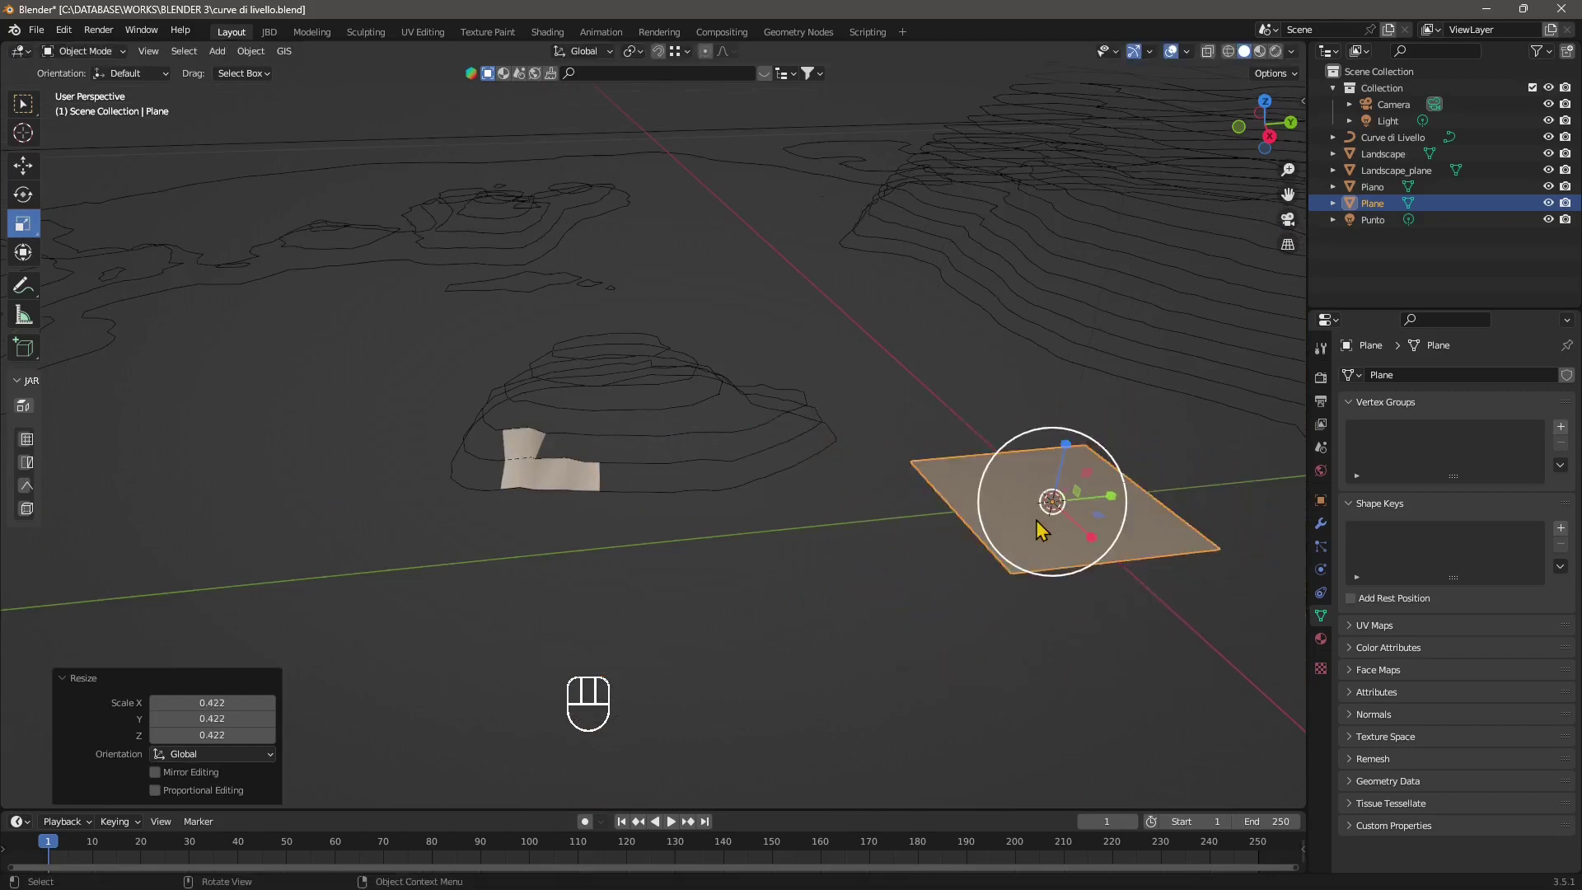
pyautogui.moveTo(832, 502); pyautogui.dragTo(593, 424, button='middle')
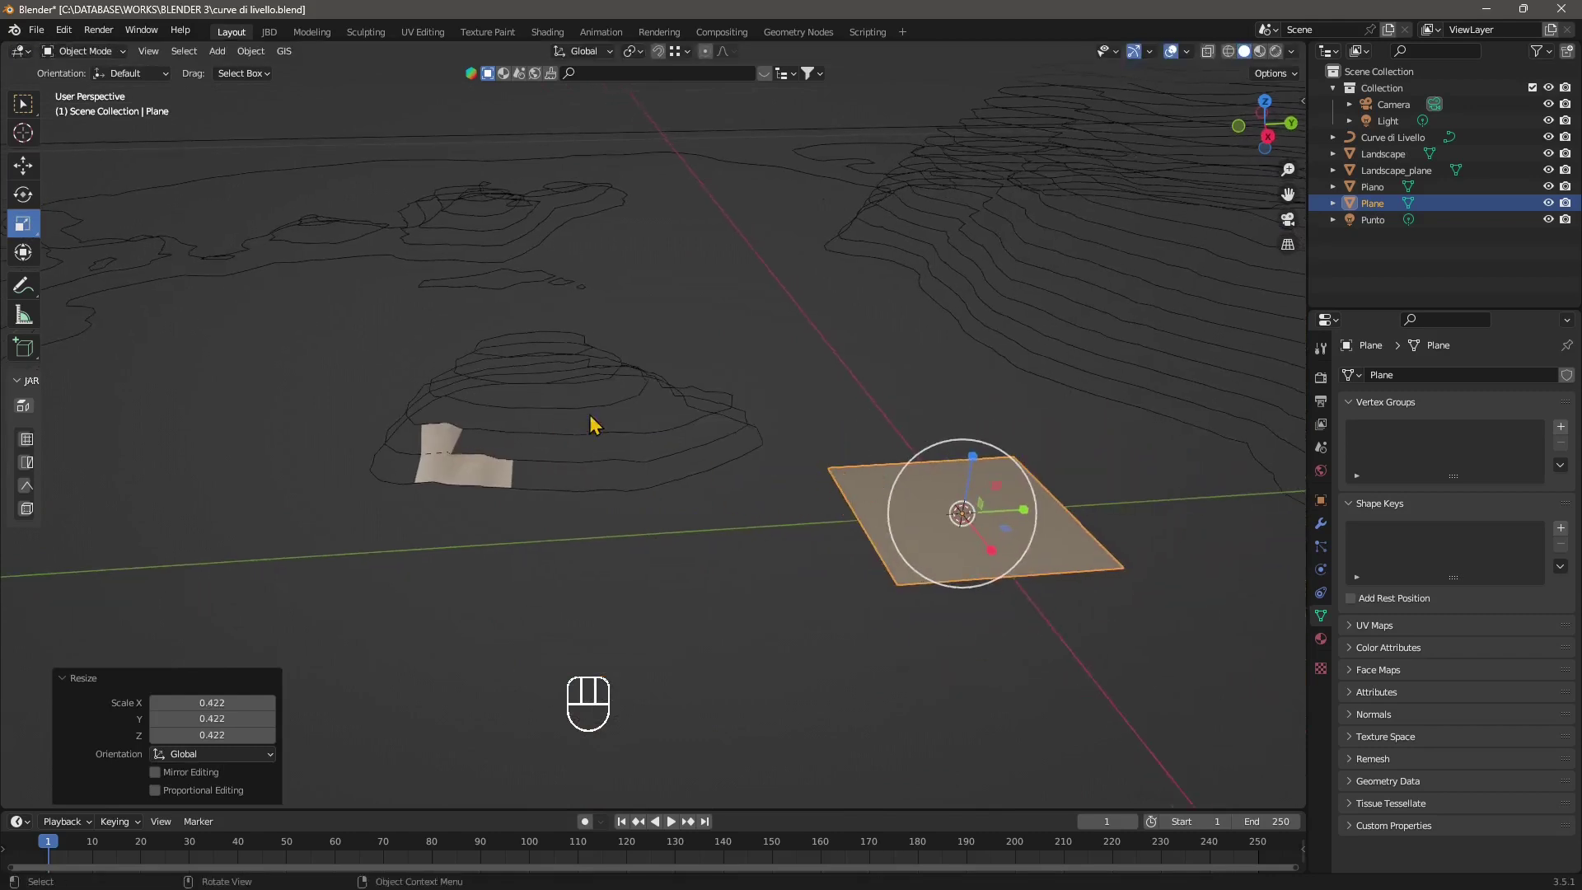
# Enter Edit Mode on the plane and shift the corner vertex nearest the small hill slightly, about -0.0067 m in Z
pyautogui.click(82, 51)
pyautogui.click(86, 85)
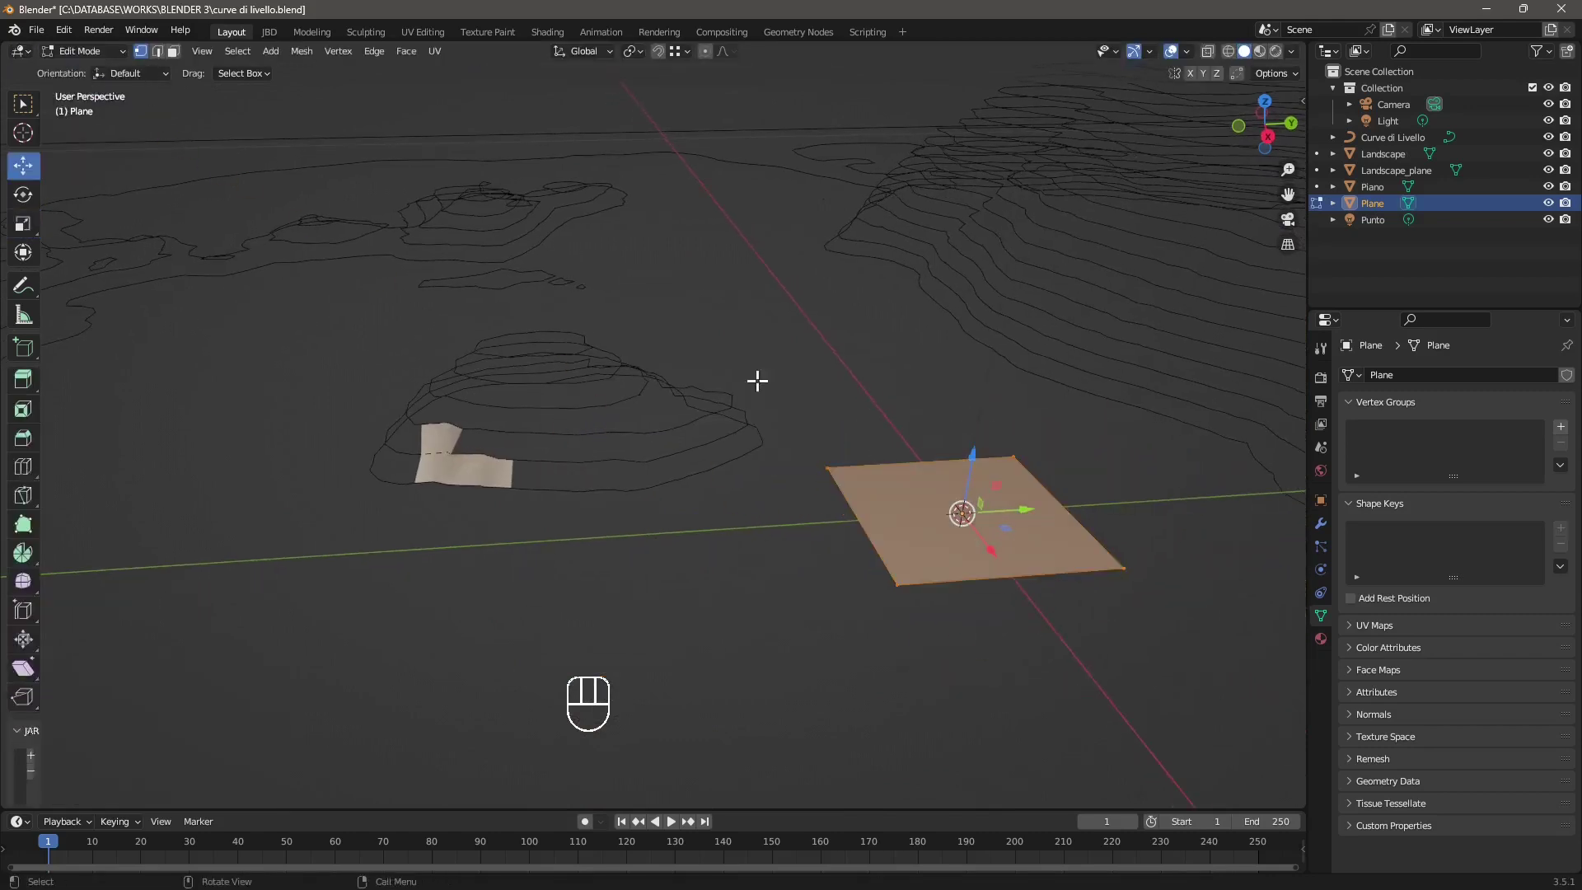
pyautogui.click(826, 466)
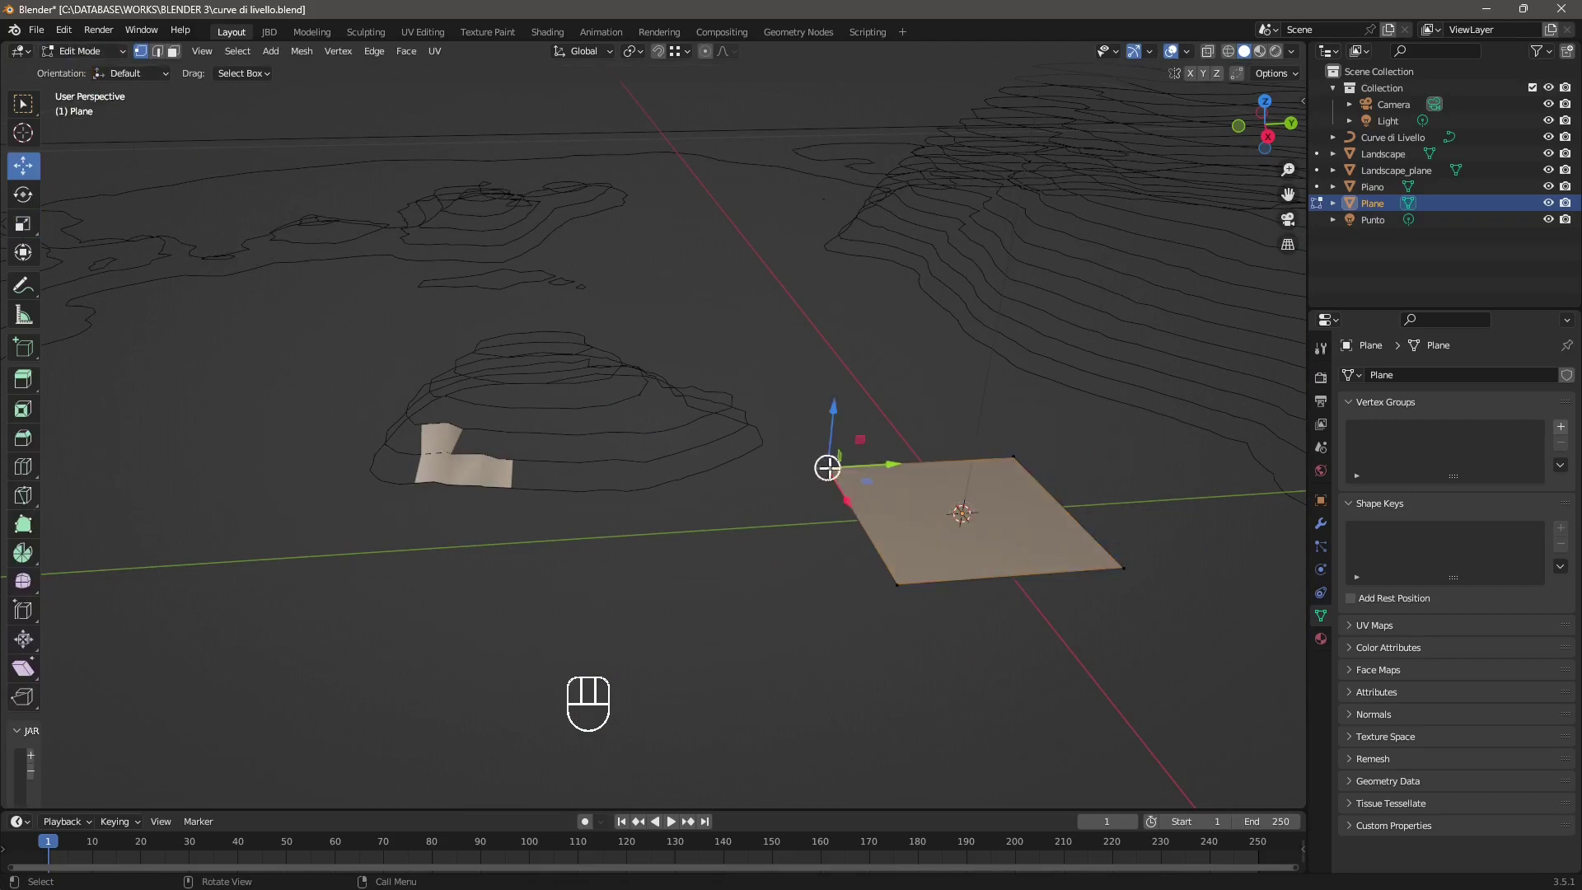
pyautogui.moveTo(827, 467)
pyautogui.mouseDown()
pyautogui.moveTo(600, 452)
pyautogui.moveTo(752, 508)
pyautogui.moveTo(828, 484)
pyautogui.mouseUp()
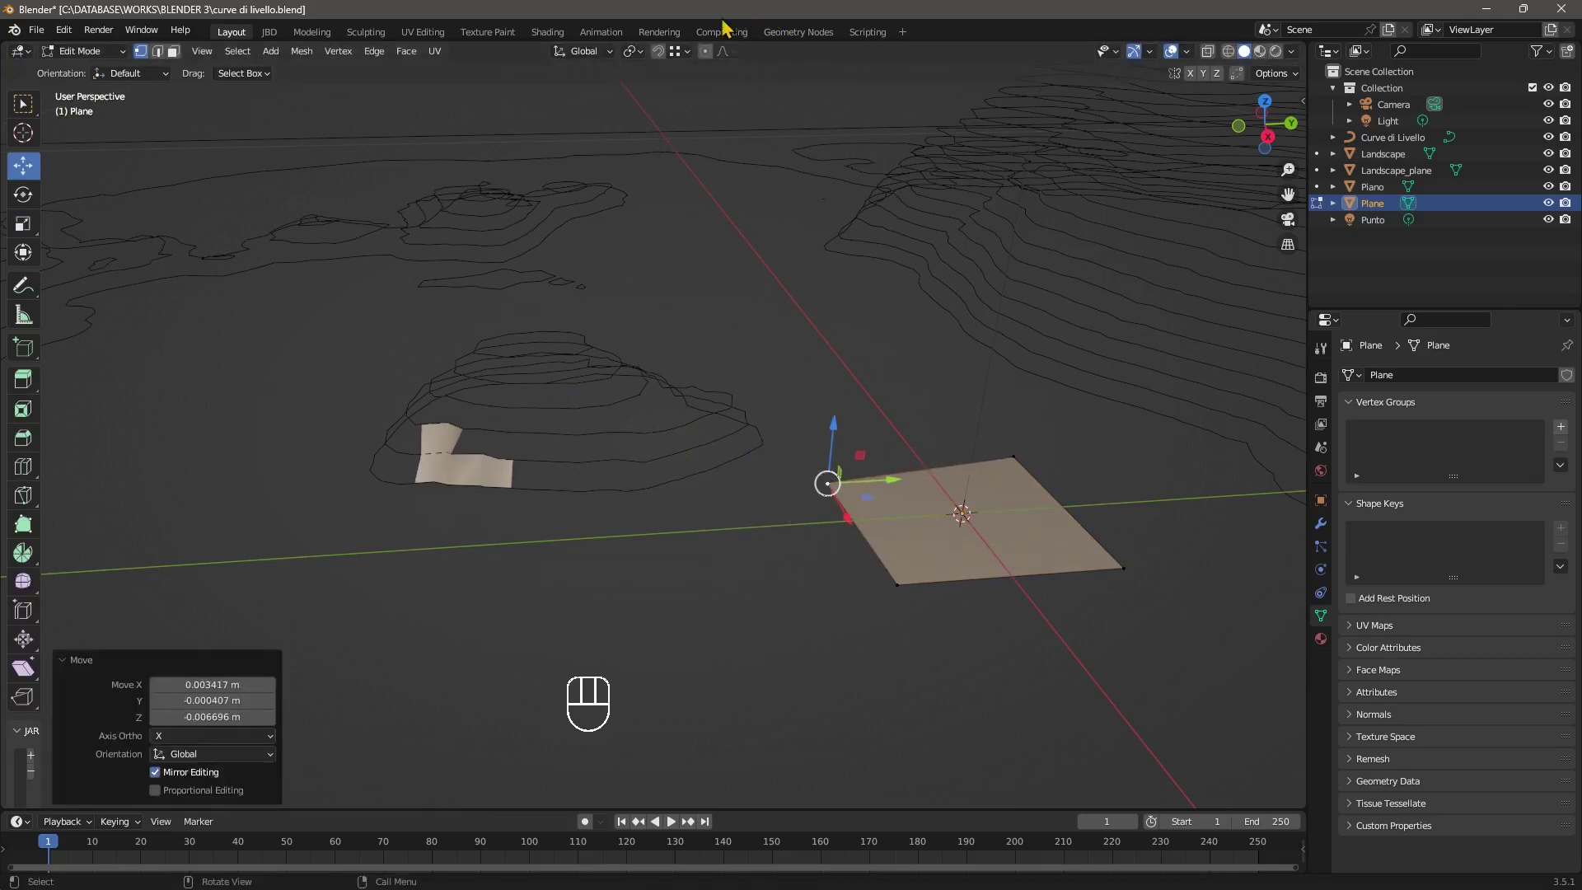
# Enable snapping with Vertex as the snap target
pyautogui.click(658, 52)
pyautogui.click(679, 51)
pyautogui.click(640, 121)
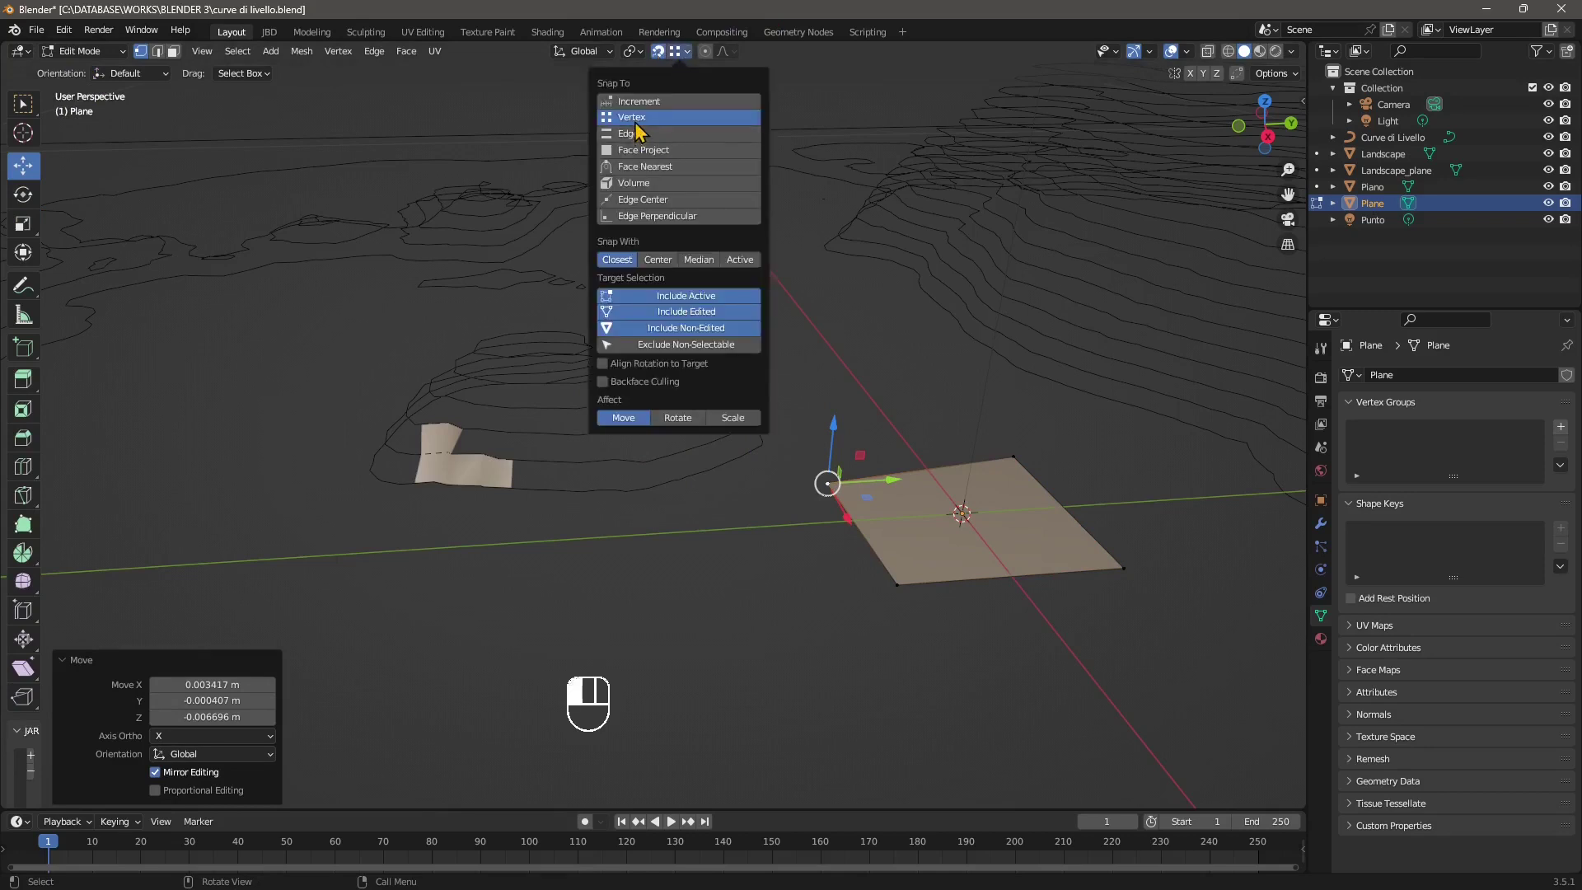
# Snap the plane's four corner vertices onto points of the small hill's two lowest contour lines to form one quad face
pyautogui.moveTo(838, 489); pyautogui.dragTo(619, 459)
pyautogui.click(900, 585)
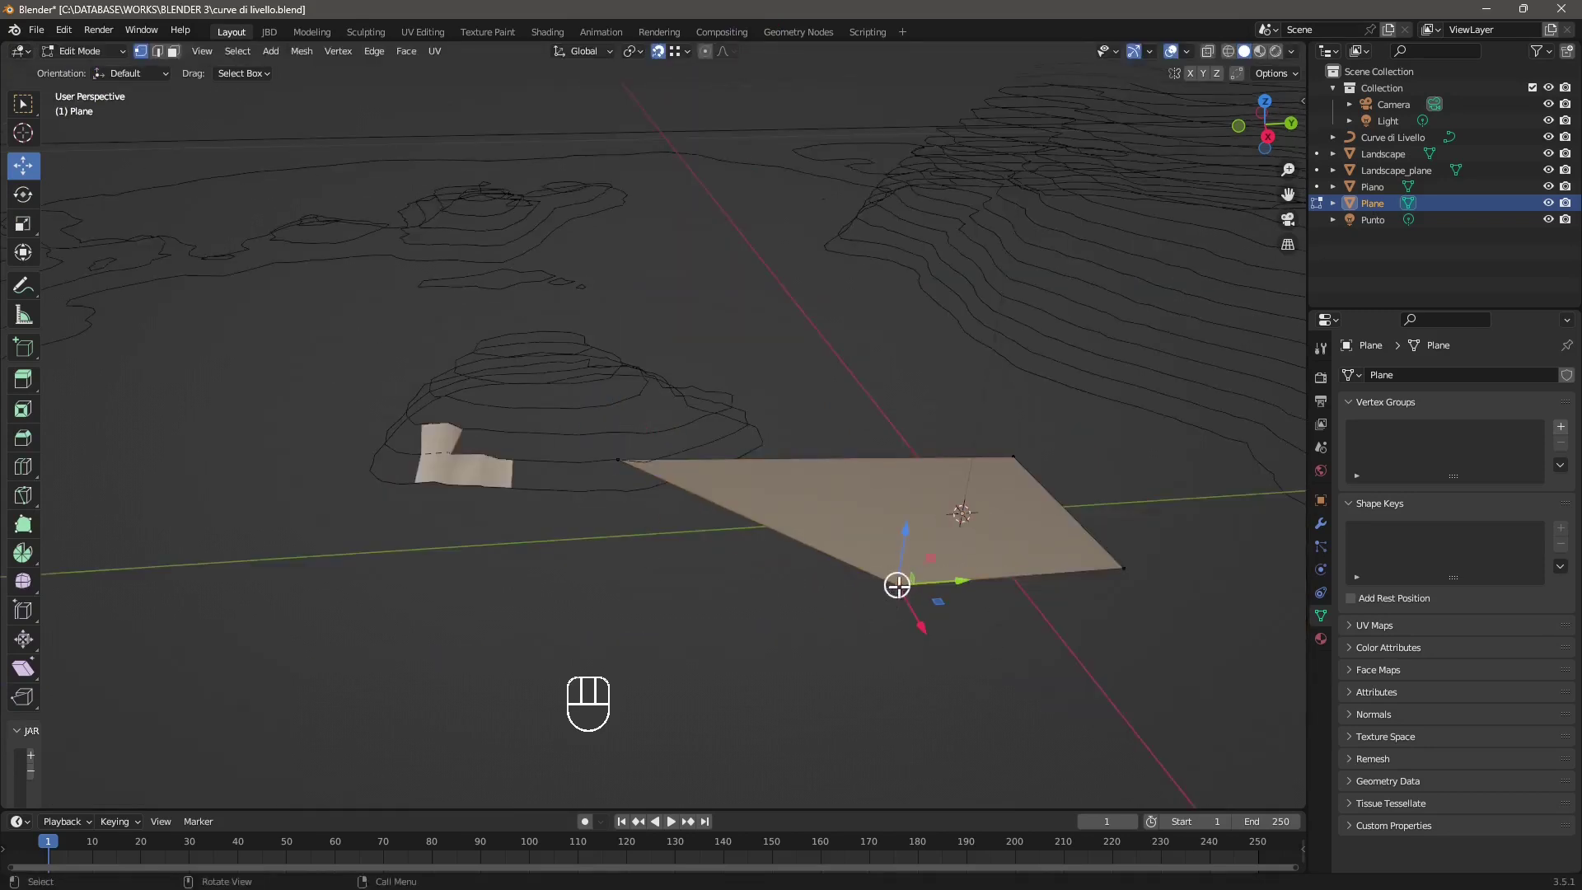
pyautogui.moveTo(903, 587); pyautogui.dragTo(632, 495)
pyautogui.moveTo(1148, 540); pyautogui.dragTo(664, 497)
pyautogui.moveTo(1074, 448); pyautogui.dragTo(647, 462)
pyautogui.scroll(5, 643, 540)
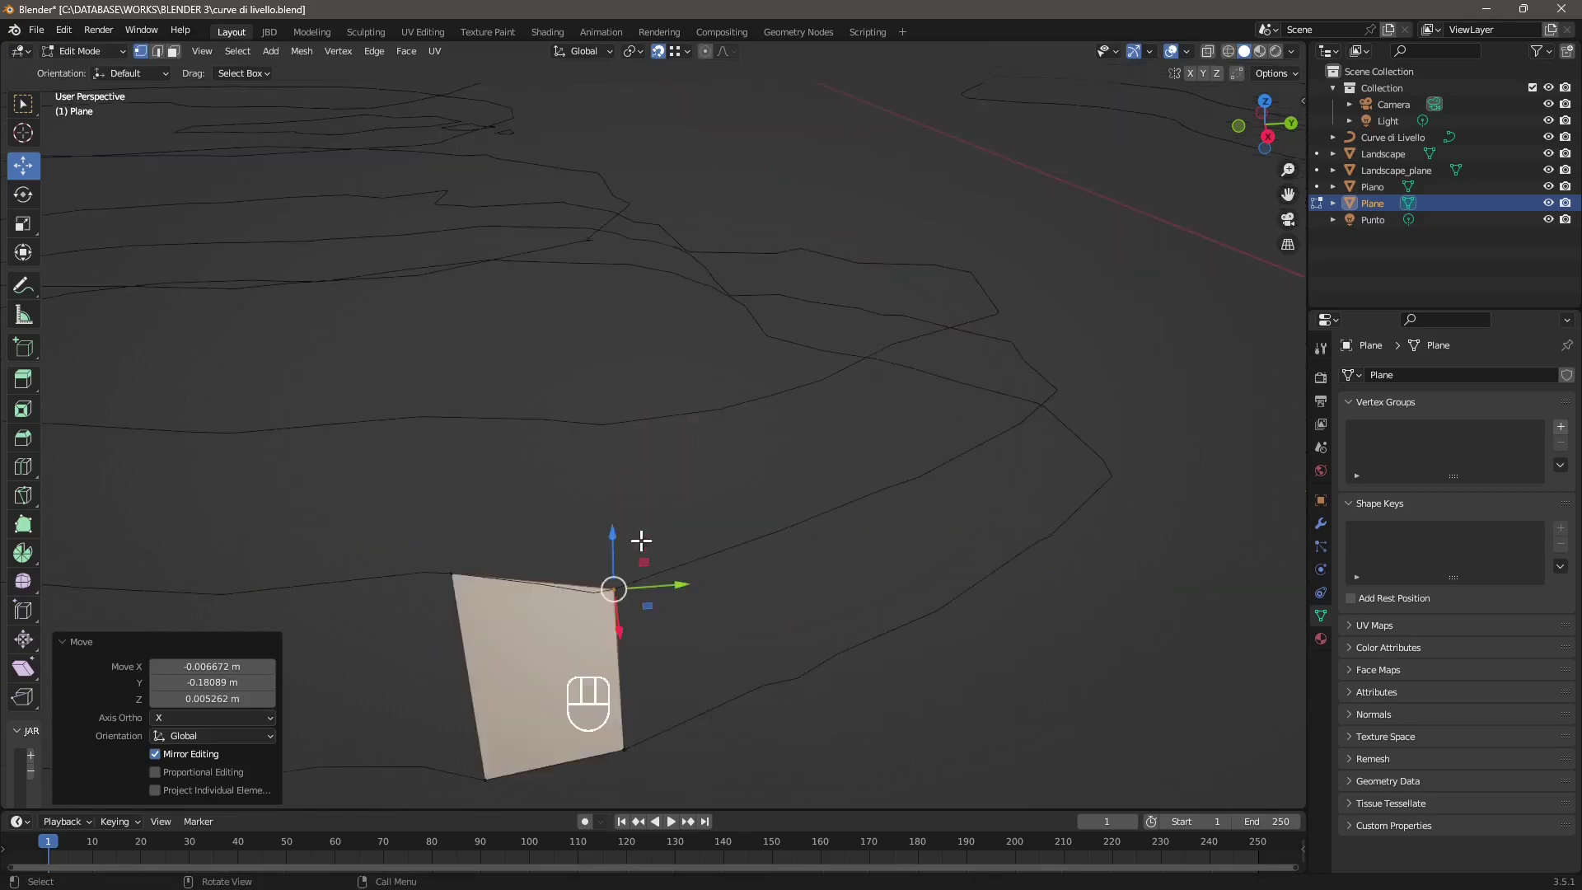
pyautogui.moveTo(643, 540); pyautogui.dragTo(892, 518, button='middle')
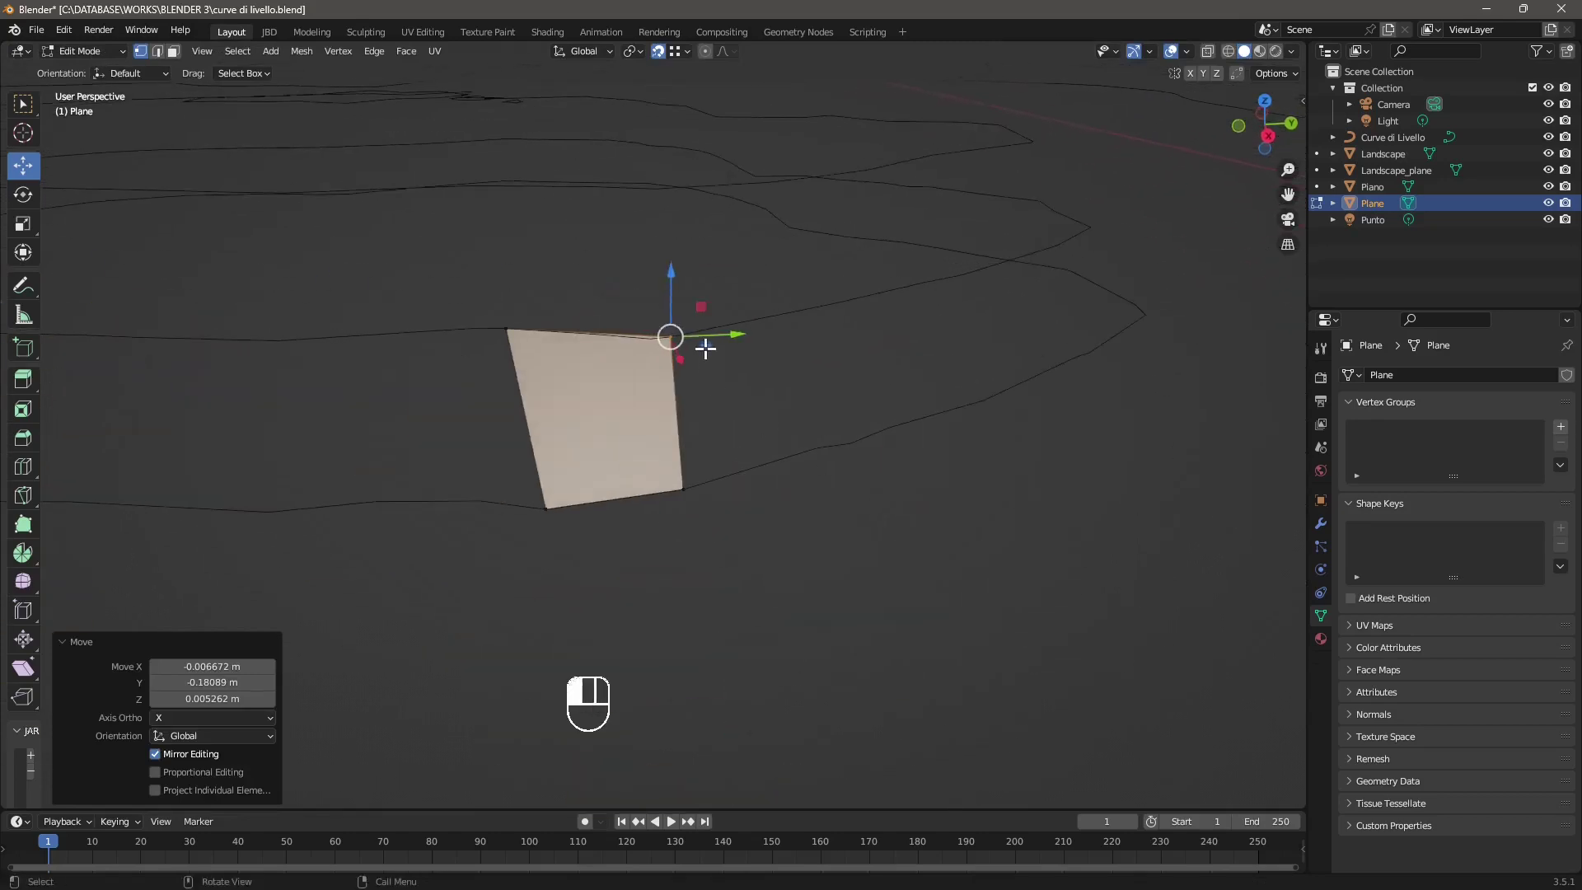
# Snap the quad's upper outer corner vertex to a nearer point on the second-lowest contour line, about -0.0017 m in Y
pyautogui.press('g')
pyautogui.click(652, 352)
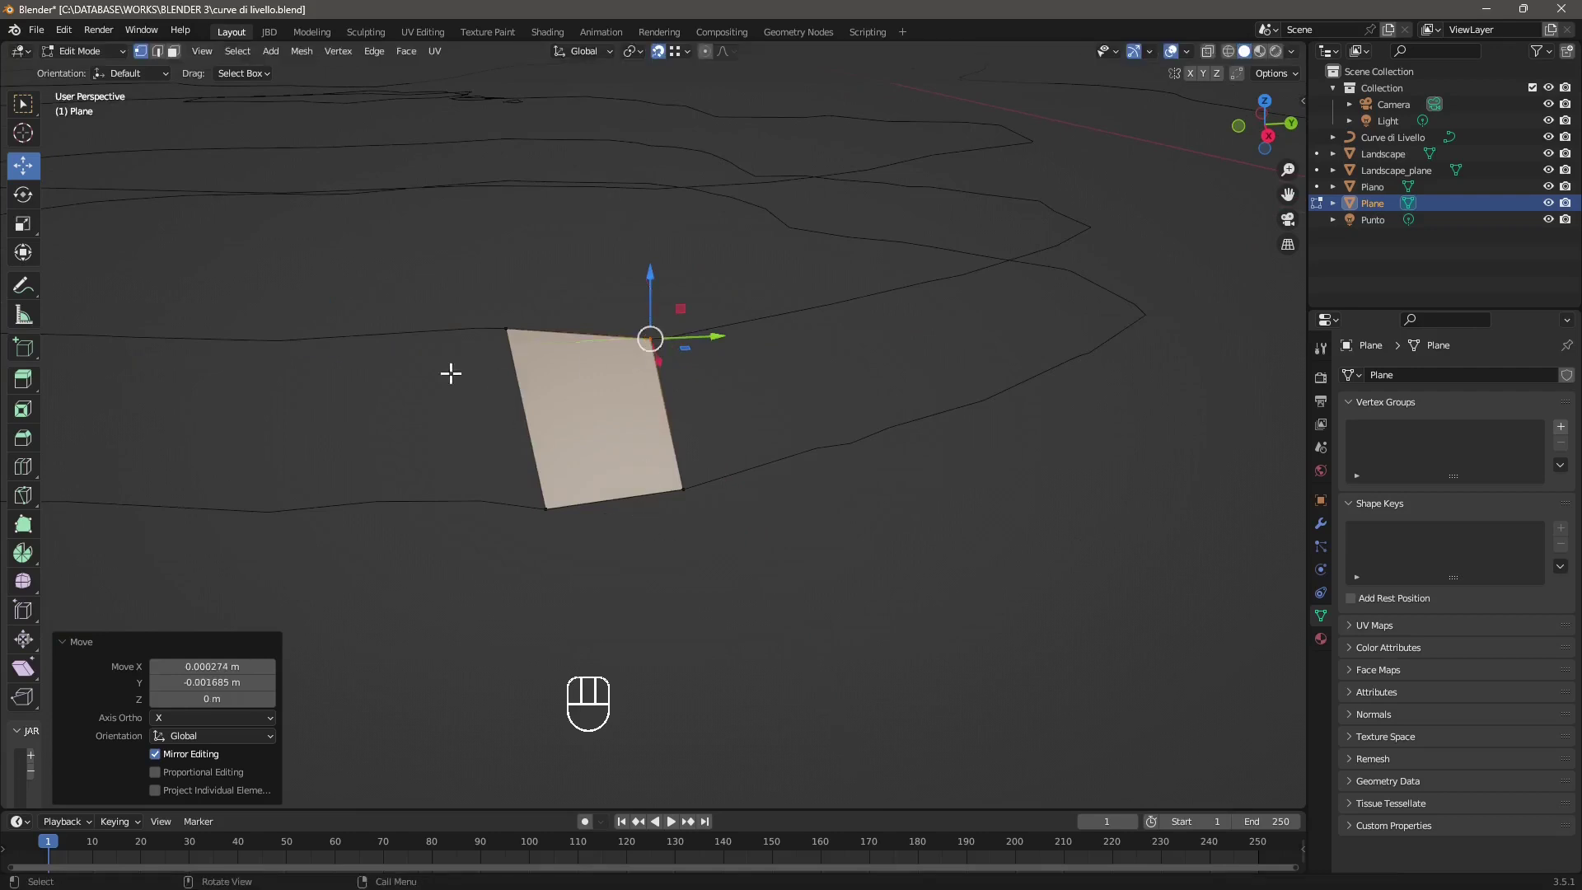
pyautogui.keyDown('shift'); pyautogui.scroll(3, 643, 467); pyautogui.keyUp('shift')
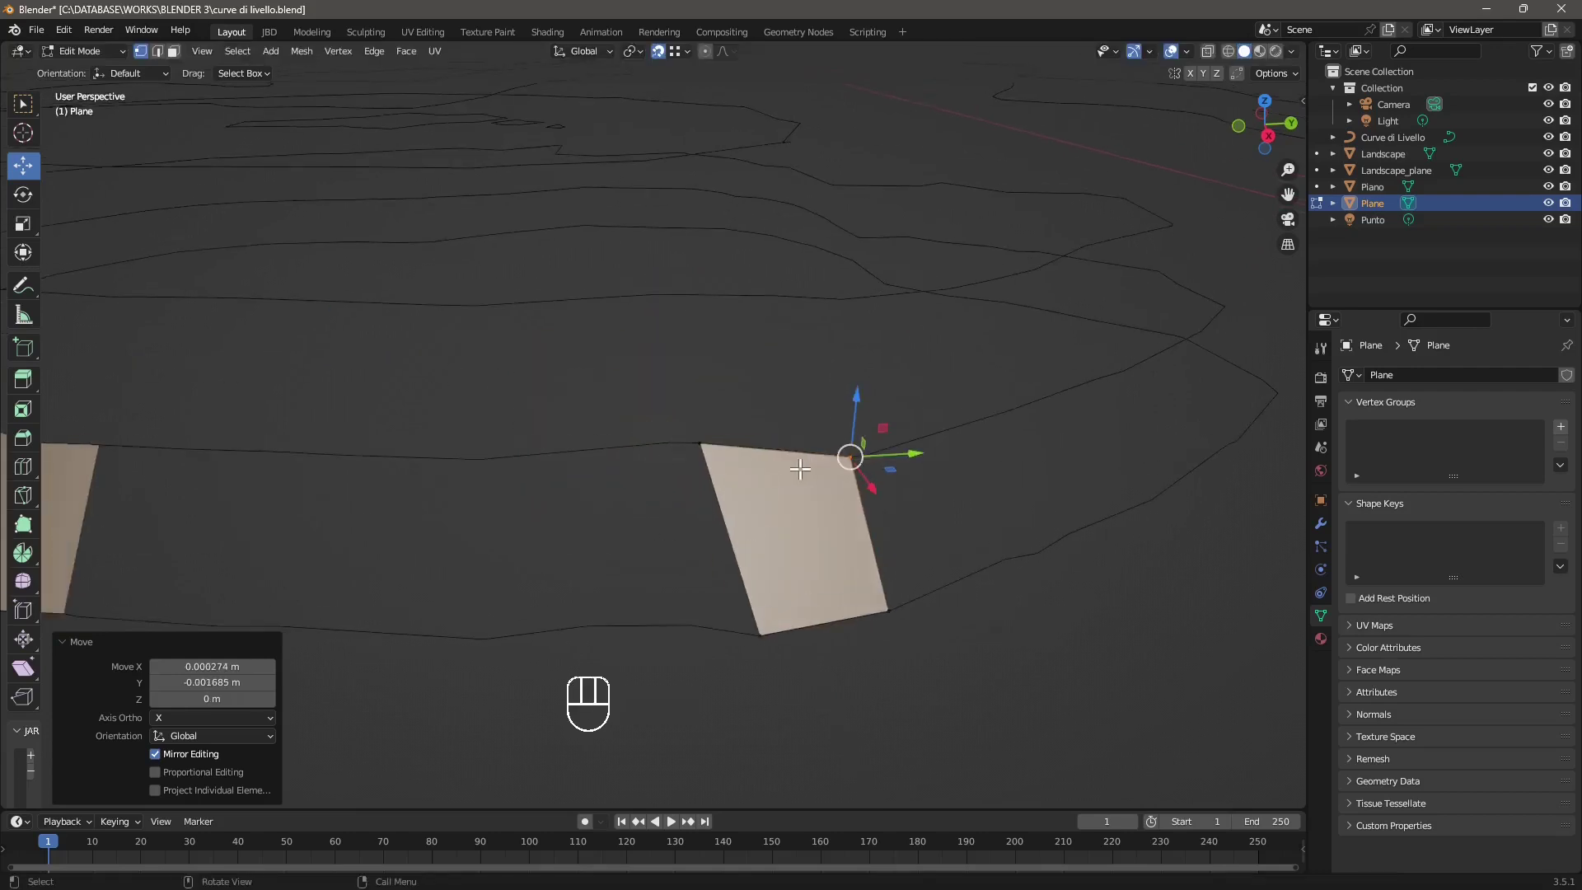
pyautogui.scroll(-4, 801, 468)
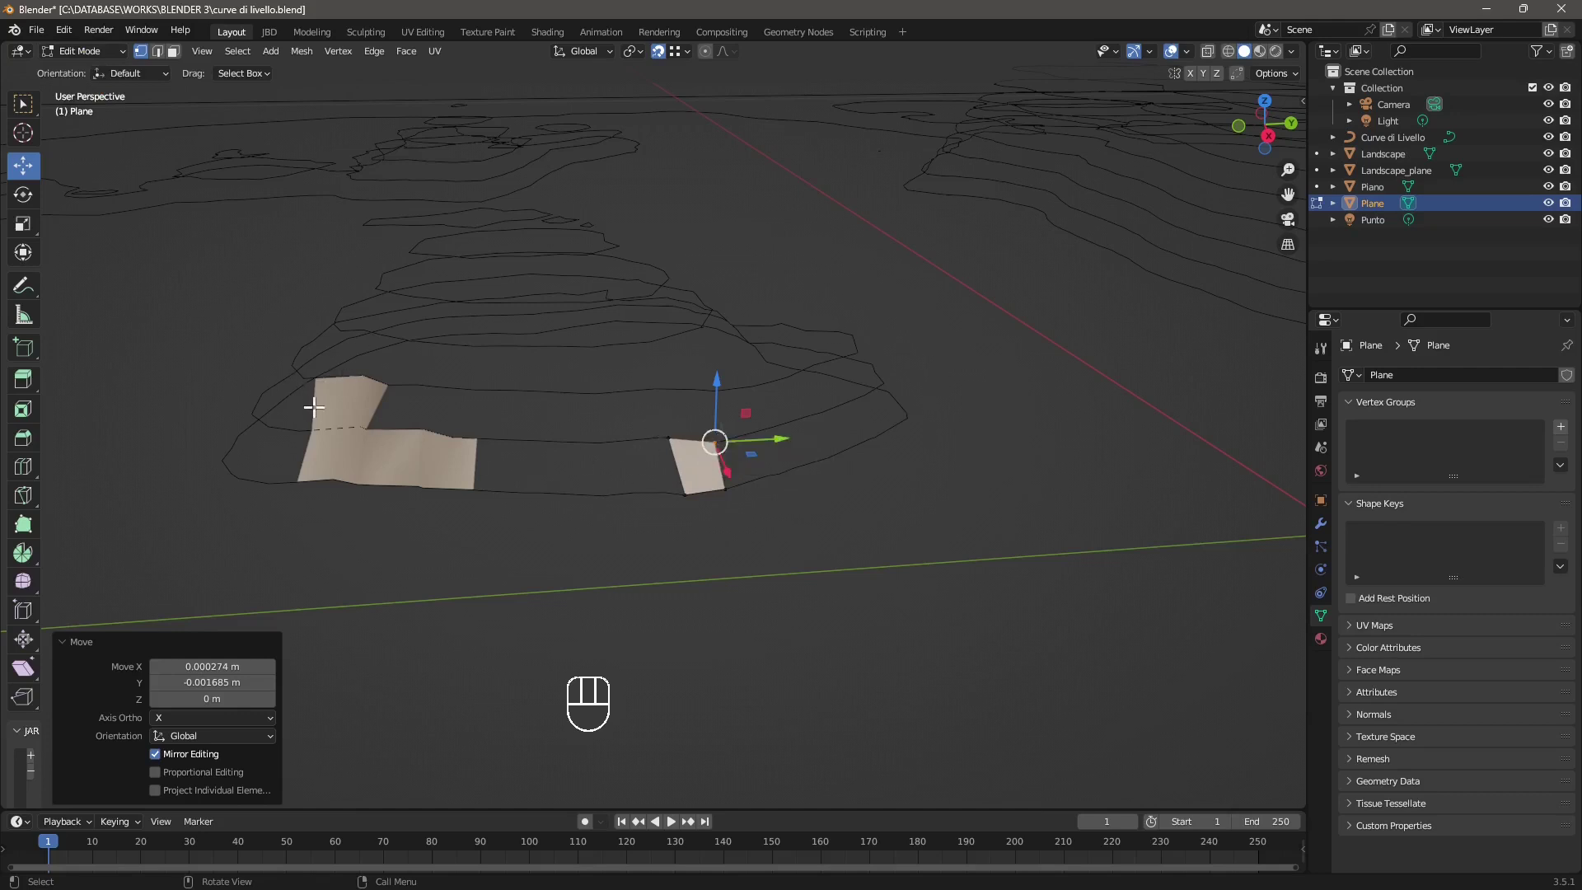
# Extrude the quad's outer edge, on the side away from the existing mesh, by about 0.0042 m to add a narrow face
pyautogui.moveTo(537, 467); pyautogui.dragTo(532, 467, button='middle')
pyautogui.press('KP_Decimal')
pyautogui.scroll(-4, 622, 503)
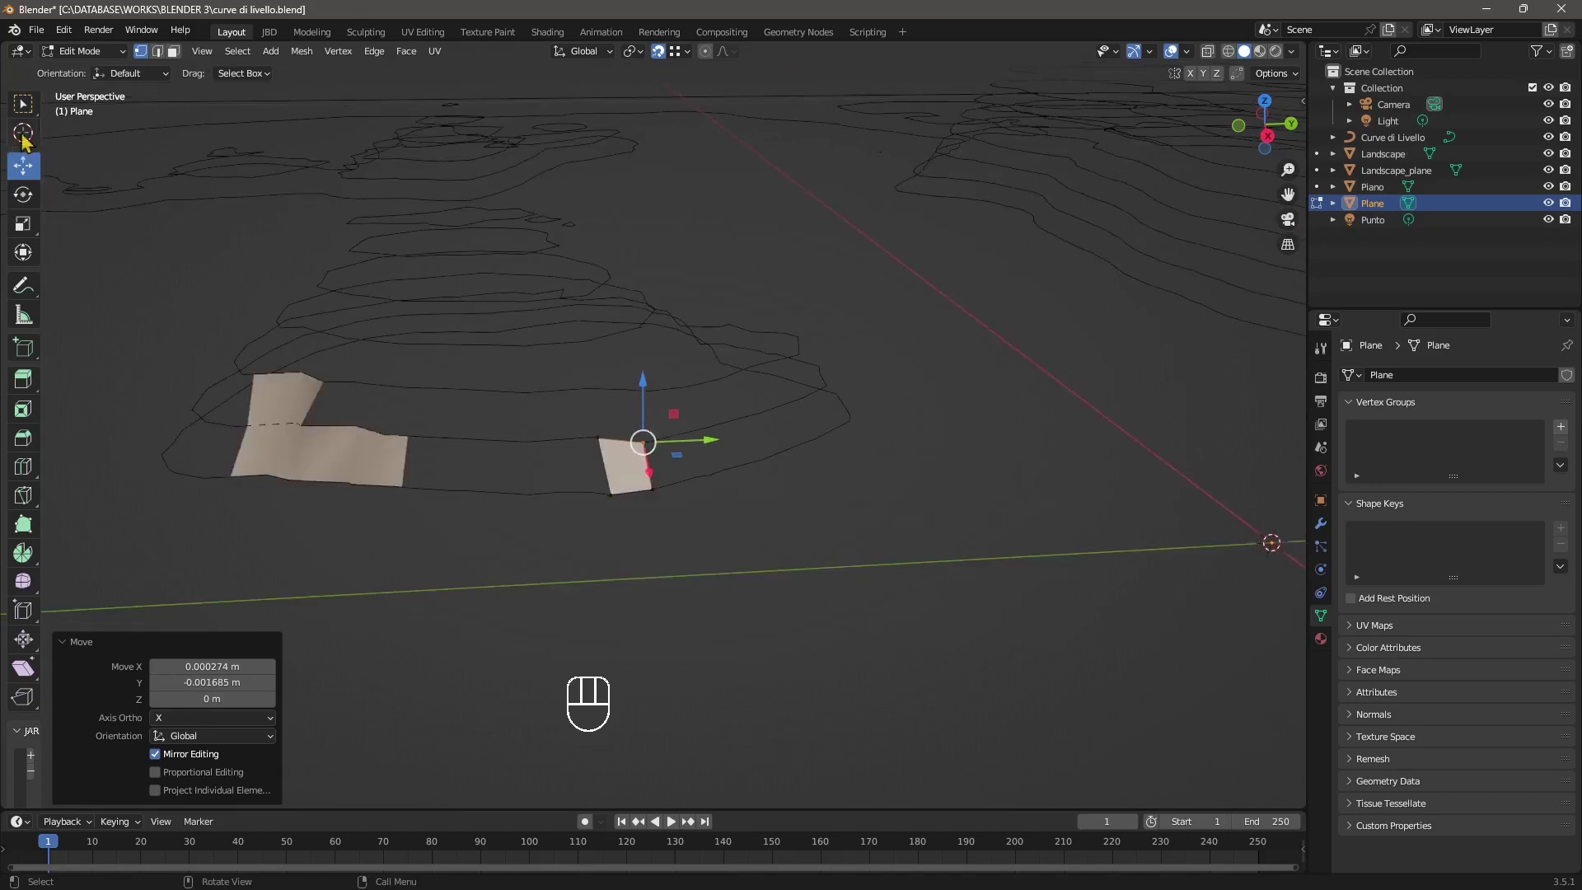
pyautogui.click(156, 51)
pyautogui.click(648, 466)
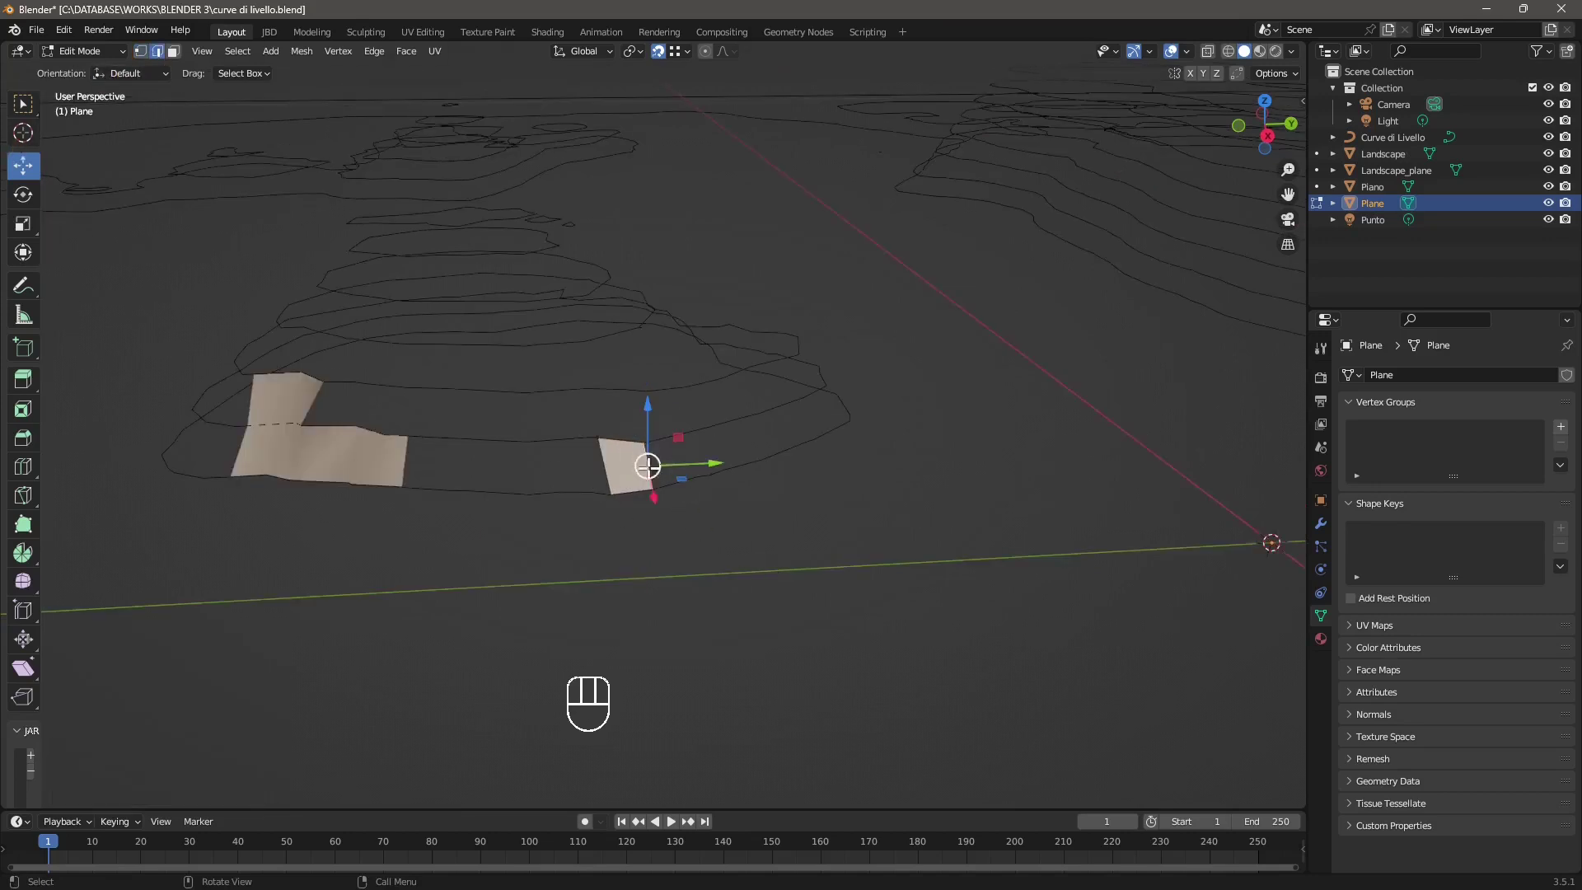
pyautogui.click(23, 379)
pyautogui.moveTo(648, 455)
pyautogui.mouseDown()
pyautogui.moveTo(710, 448)
pyautogui.moveTo(674, 450)
pyautogui.mouseUp()
pyautogui.scroll(5, 664, 492)
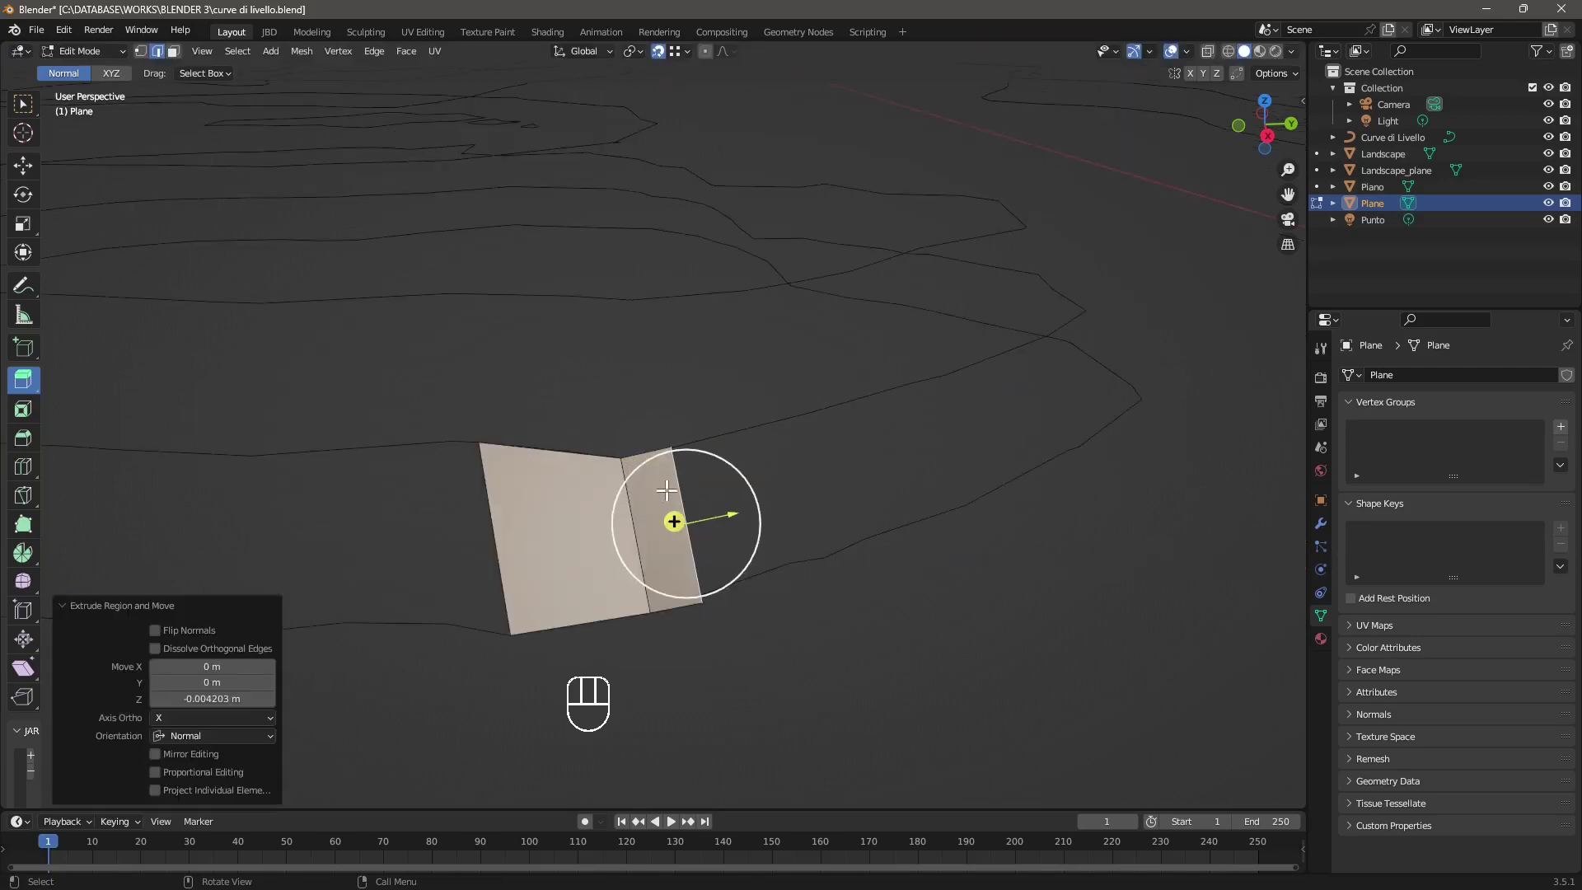
# Snap the extruded face's two outer vertices onto points of the second-lowest and lowest contour lines
pyautogui.click(141, 51)
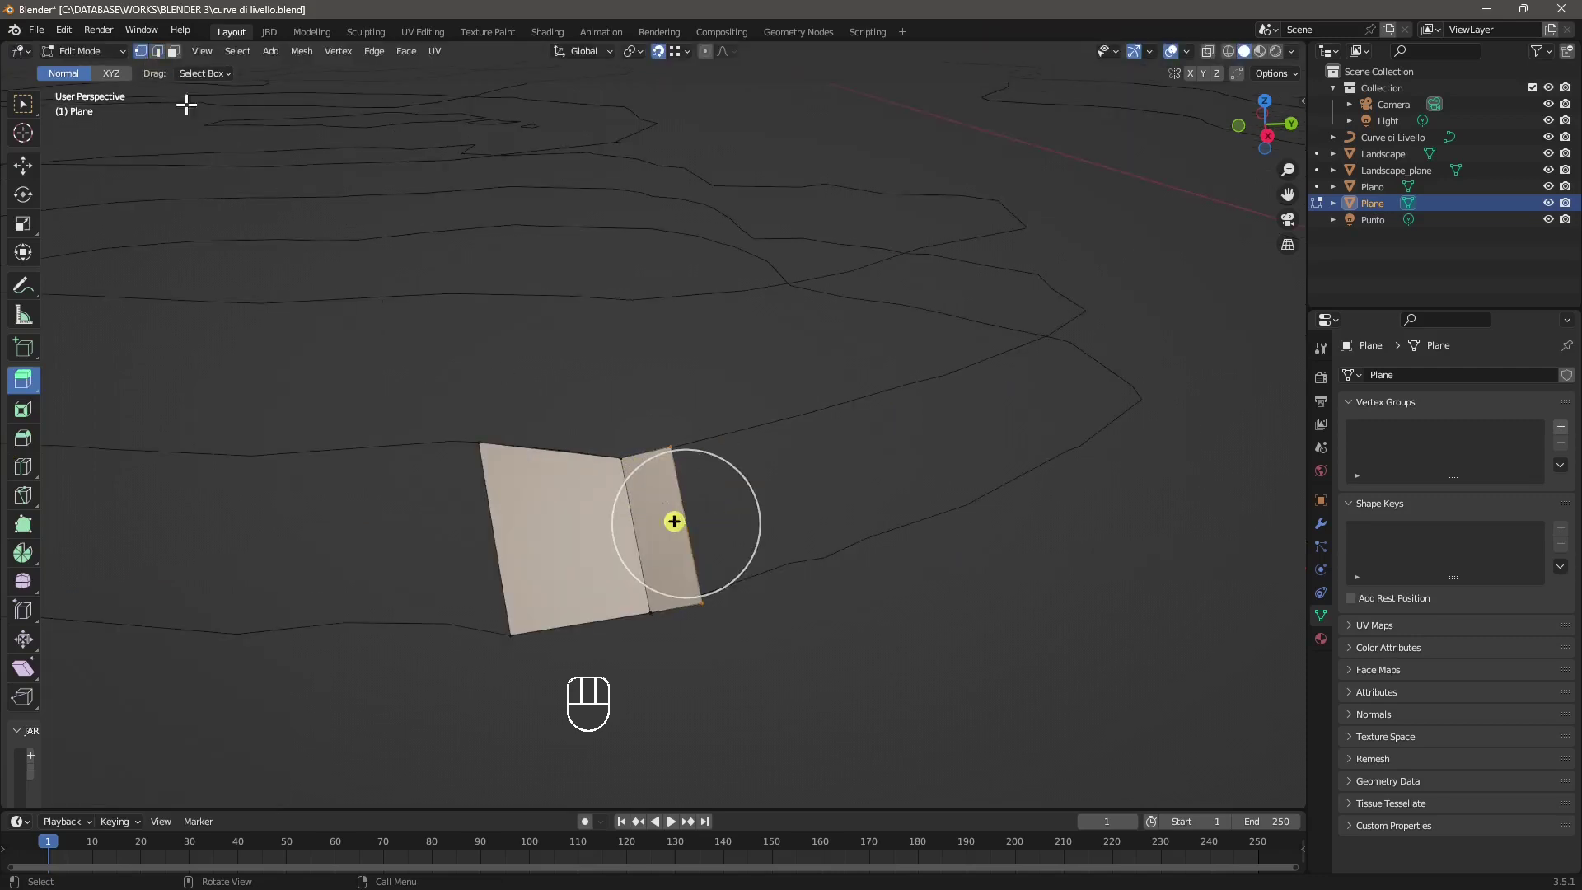
pyautogui.moveTo(689, 401); pyautogui.dragTo(640, 455)
pyautogui.click(24, 167)
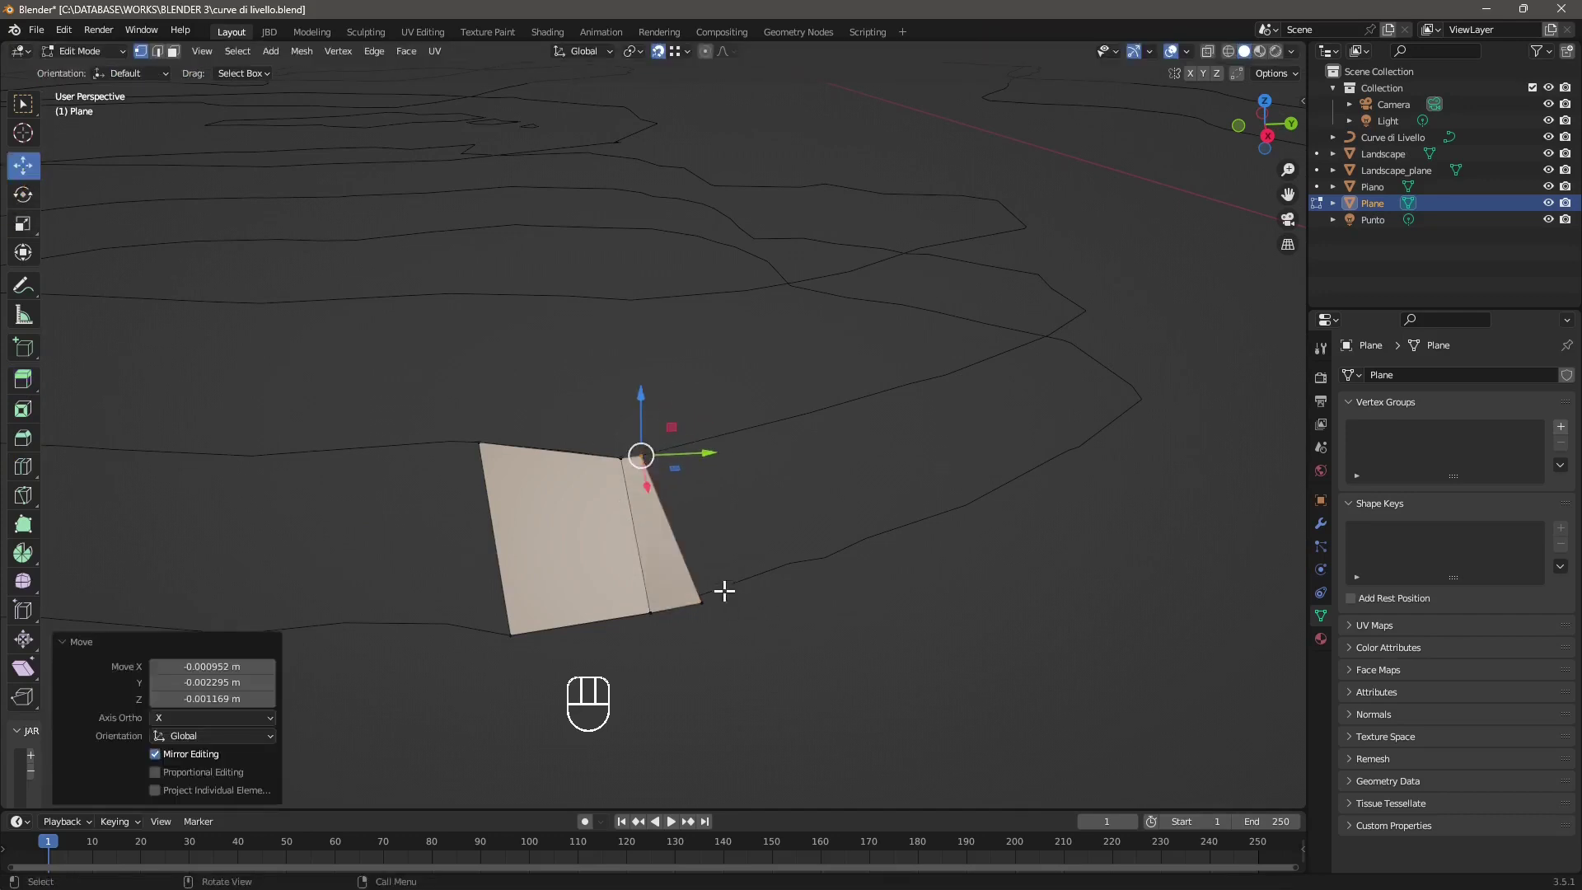
pyautogui.click(702, 602)
pyautogui.moveTo(702, 602); pyautogui.dragTo(790, 563)
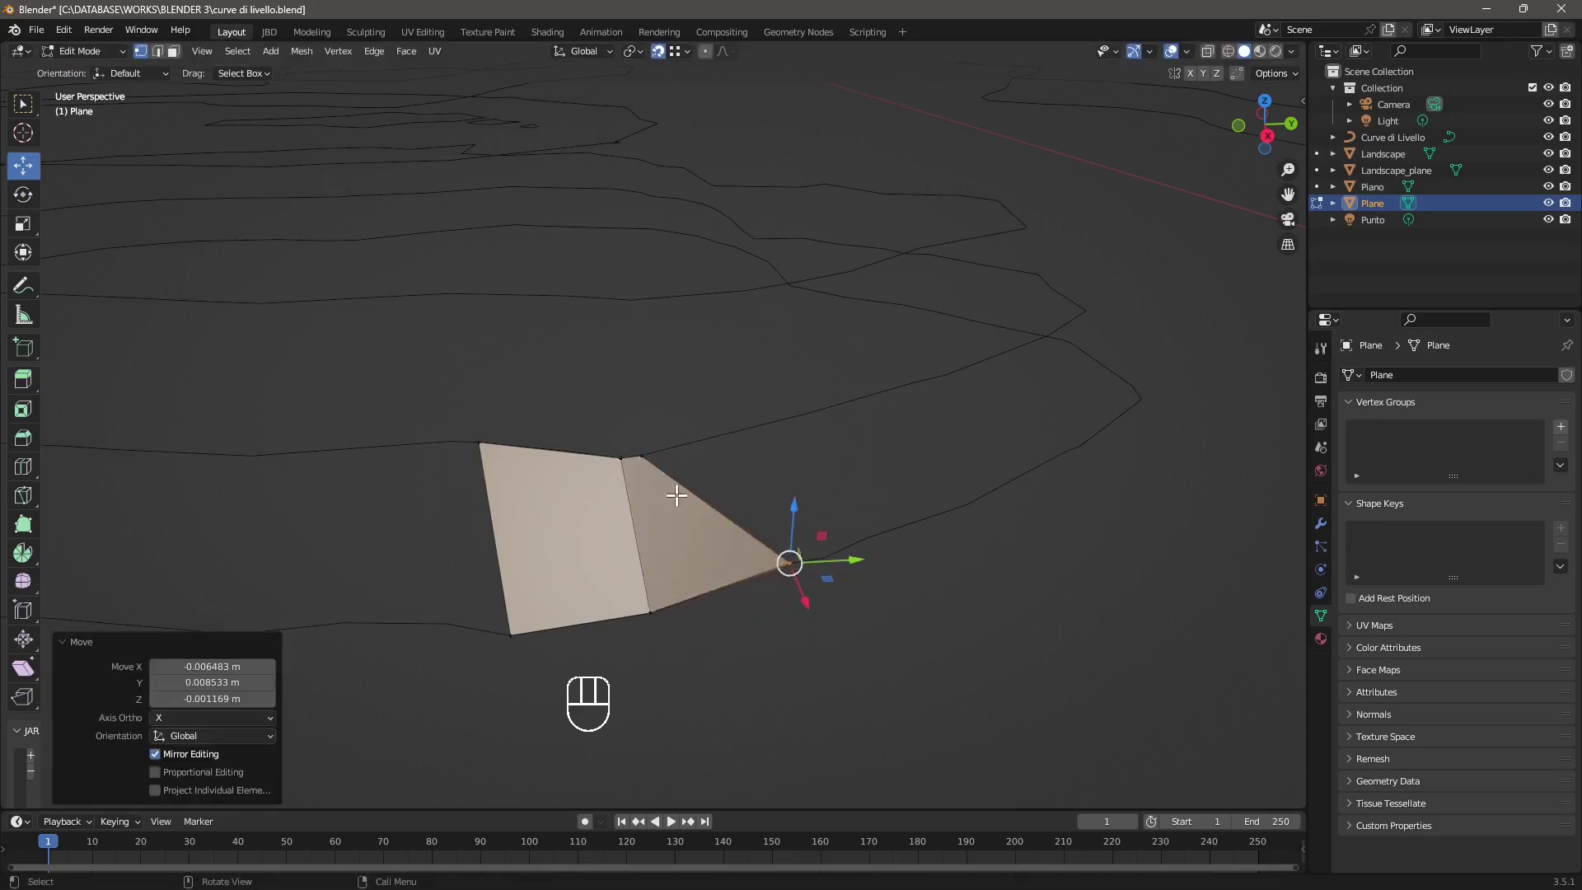
# Use Poly Build to pull a new quad from the edge facing the existing mesh and snap its corners to the contour lines
pyautogui.moveTo(756, 627); pyautogui.dragTo(533, 530, button='middle')
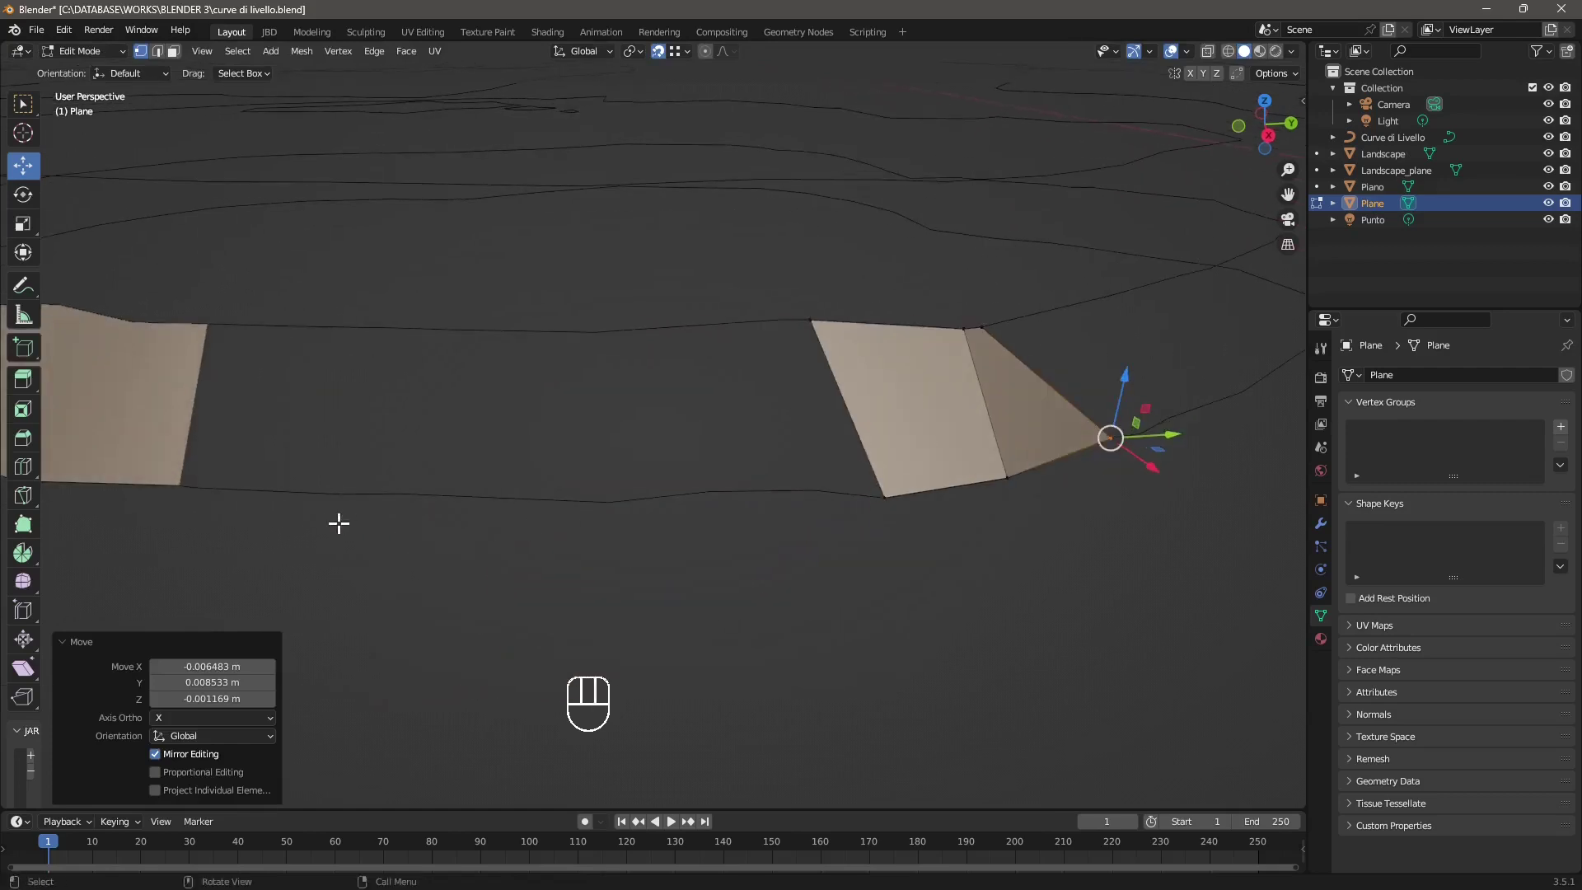
pyautogui.click(23, 536)
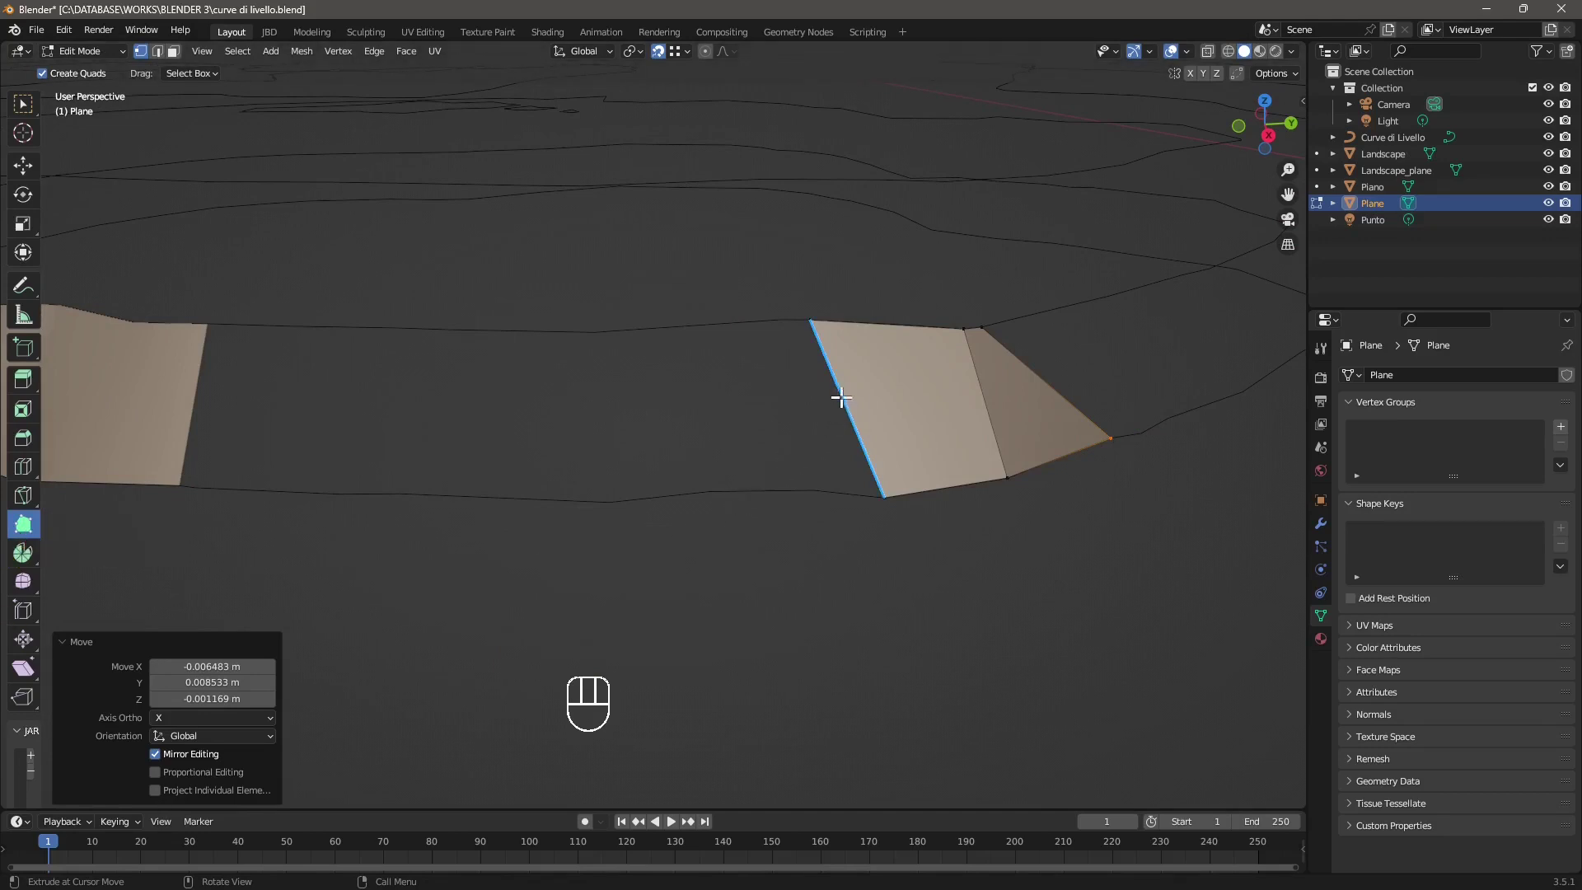
pyautogui.moveTo(842, 398); pyautogui.dragTo(775, 417)
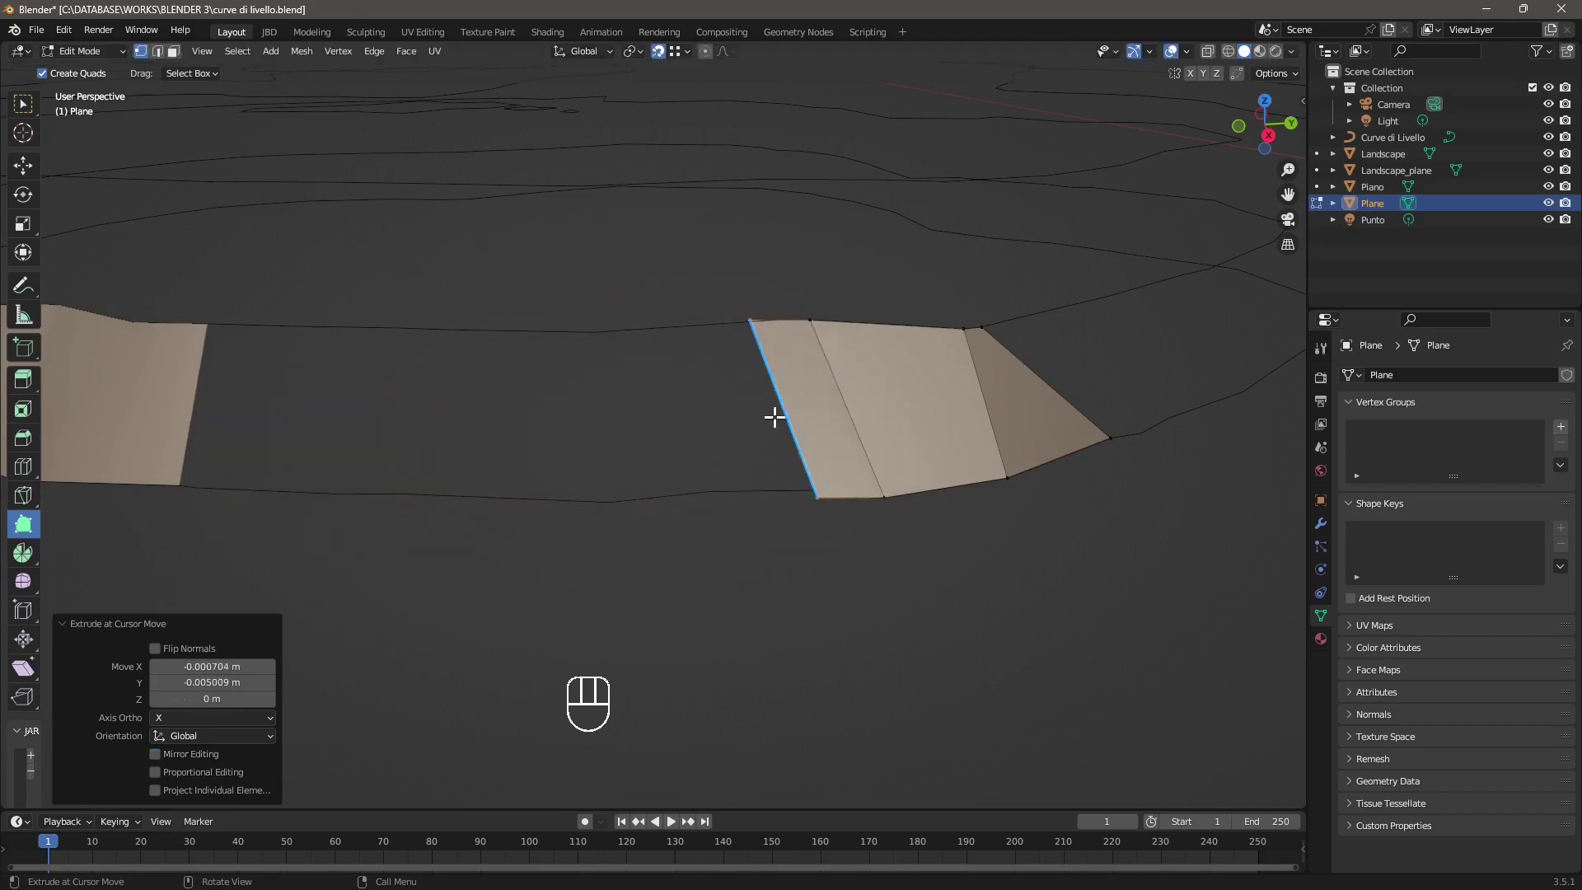
pyautogui.moveTo(818, 500)
pyautogui.mouseDown()
pyautogui.moveTo(795, 477)
pyautogui.moveTo(824, 536)
pyautogui.moveTo(806, 488)
pyautogui.mouseUp()
pyautogui.moveTo(748, 328)
pyautogui.mouseDown()
pyautogui.moveTo(734, 378)
pyautogui.moveTo(775, 325)
pyautogui.mouseUp()
# Extend the strip toward the existing mesh with more Poly Build faces, snapping their vertices along the two lowest contour lines
pyautogui.moveTo(789, 382); pyautogui.dragTo(710, 492)
pyautogui.moveTo(655, 412); pyautogui.dragTo(592, 345)
pyautogui.moveTo(650, 519); pyautogui.dragTo(620, 500)
pyautogui.keyDown('ctrl'); pyautogui.scroll(-4, 769, 520); pyautogui.keyUp('ctrl')
pyautogui.moveTo(838, 428); pyautogui.dragTo(678, 332)
pyautogui.moveTo(746, 509); pyautogui.dragTo(653, 497)
# Close the remaining gap with Poly Build faces, snapping the last two vertices onto the end corners of the existing mesh
pyautogui.keyDown('ctrl'); pyautogui.scroll(-4, 714, 537); pyautogui.keyUp('ctrl')
pyautogui.moveTo(868, 429); pyautogui.dragTo(850, 330)
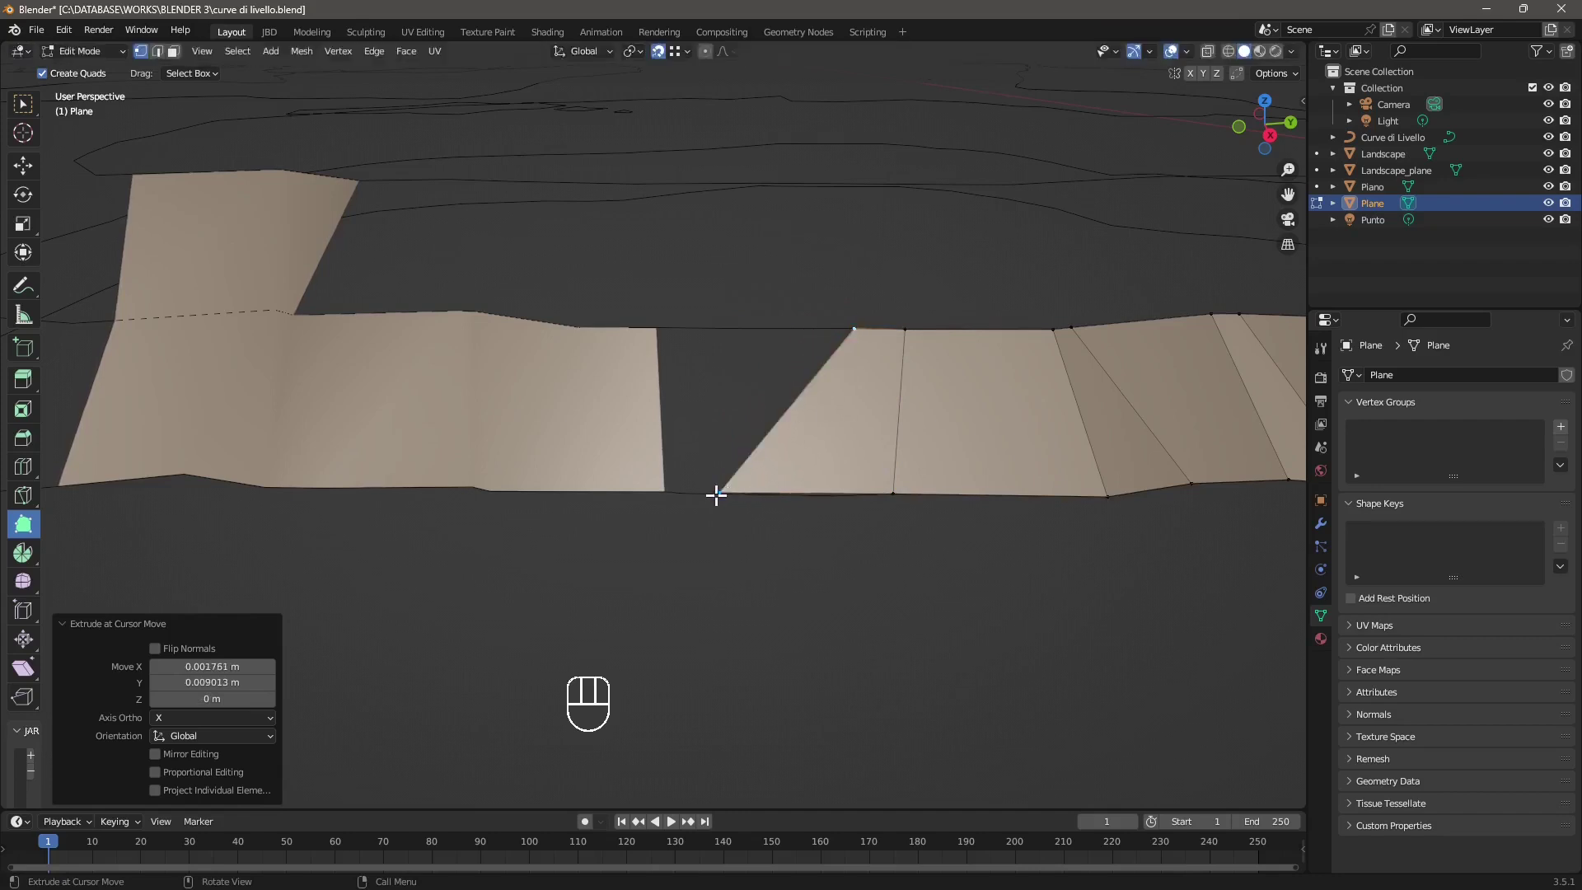
pyautogui.moveTo(719, 492); pyautogui.dragTo(848, 484)
pyautogui.moveTo(838, 399); pyautogui.dragTo(655, 499)
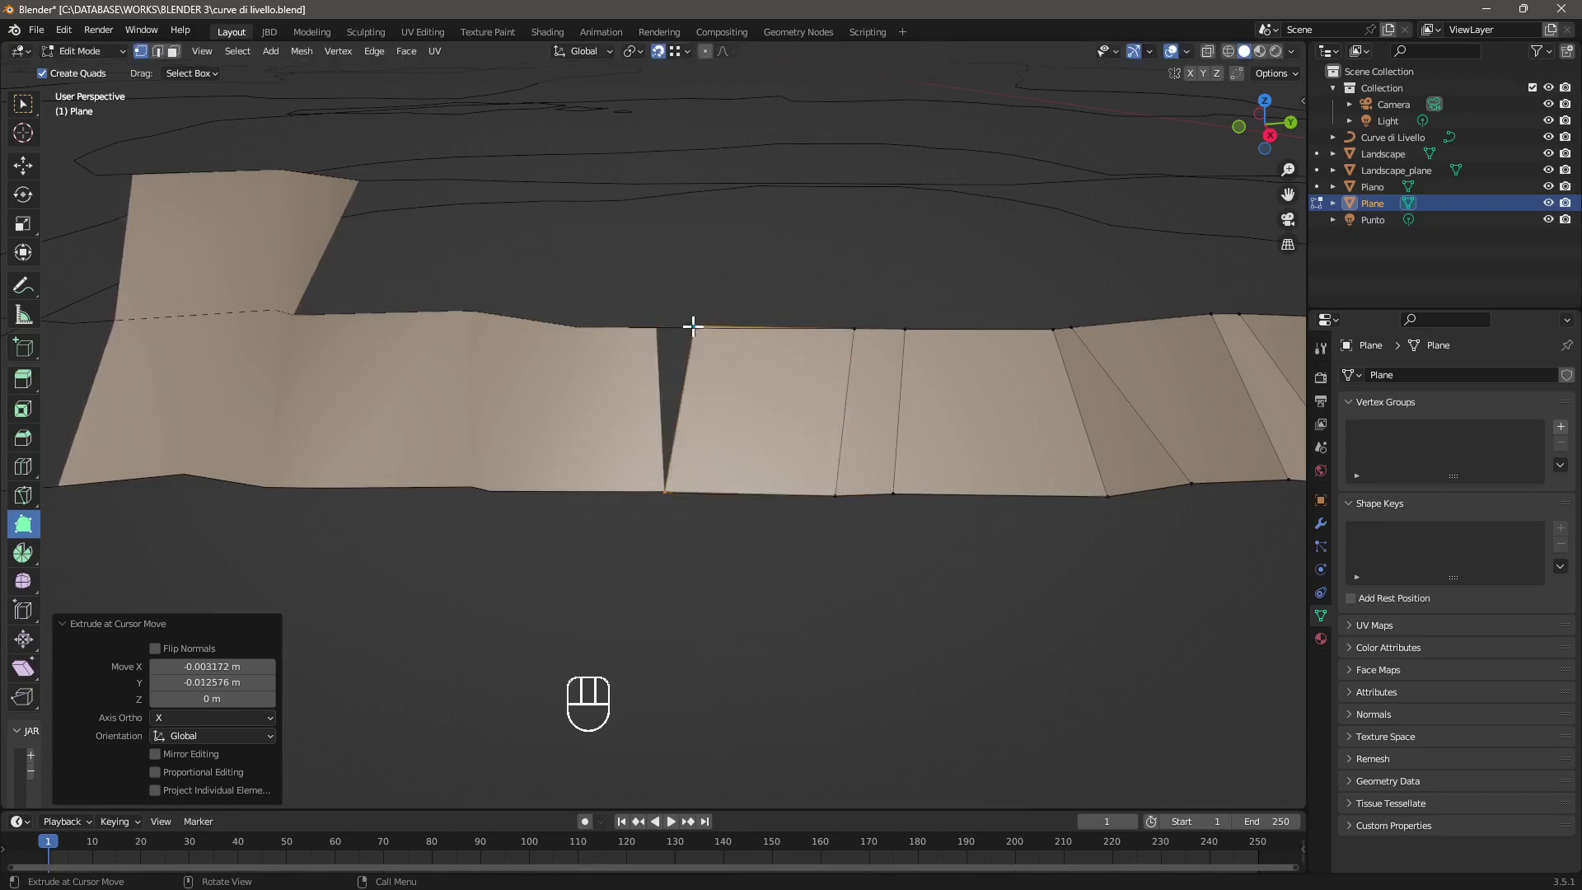
pyautogui.moveTo(693, 328); pyautogui.dragTo(657, 328)
# Return to Object Mode and select the new strip together with the adjoining Piano mesh, keeping Piano active
pyautogui.scroll(-5, 584, 496)
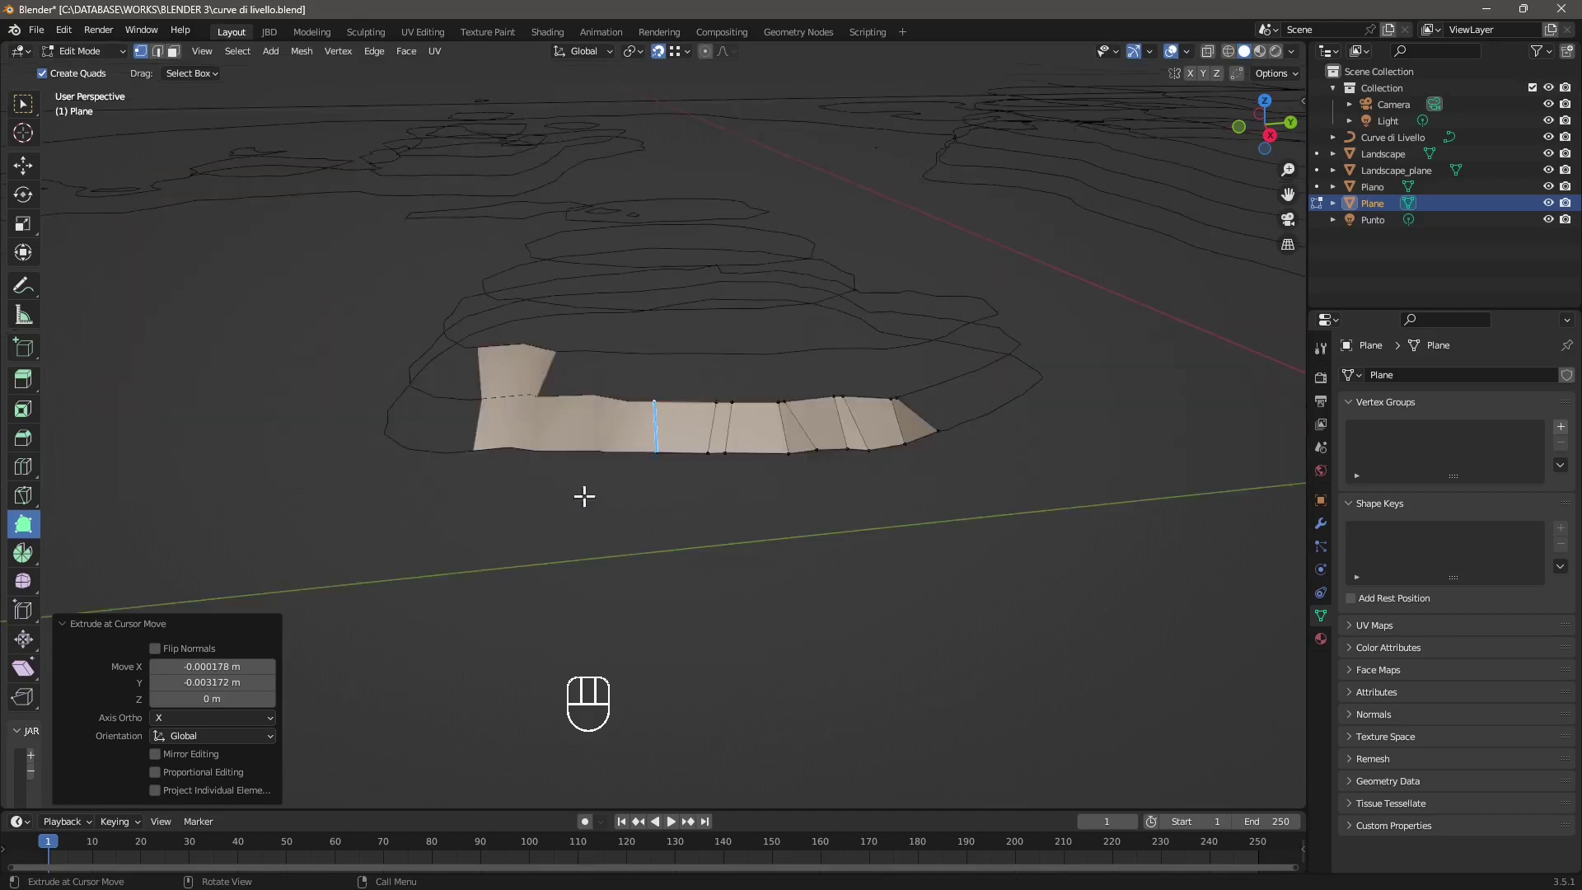
pyautogui.scroll(5, 659, 444)
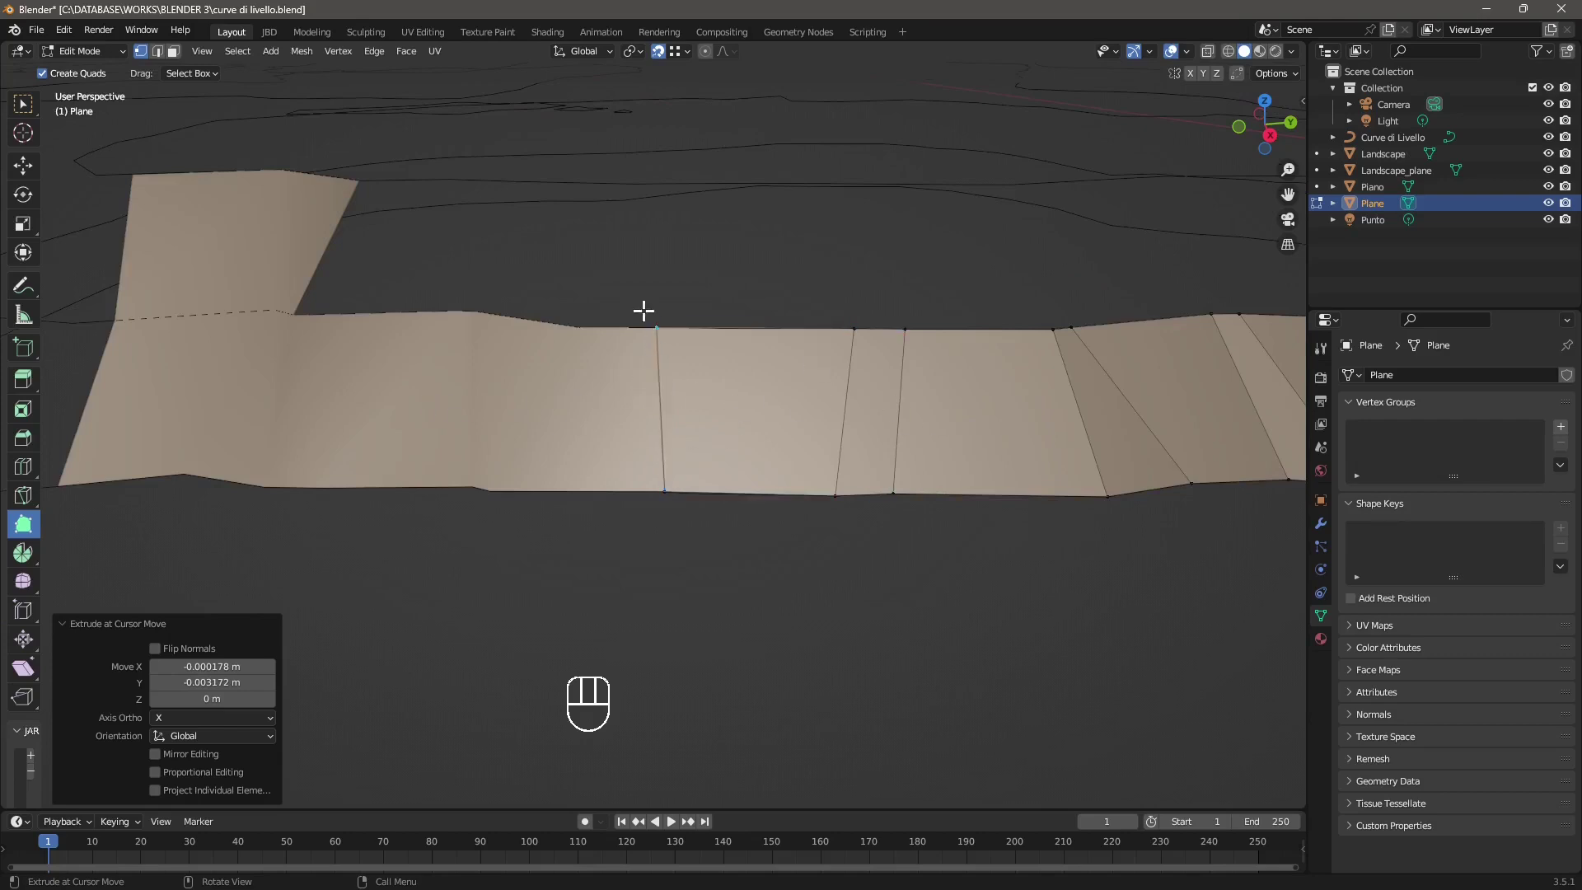
pyautogui.scroll(-5, 616, 457)
pyautogui.scroll(5, 617, 457)
pyautogui.click(111, 51)
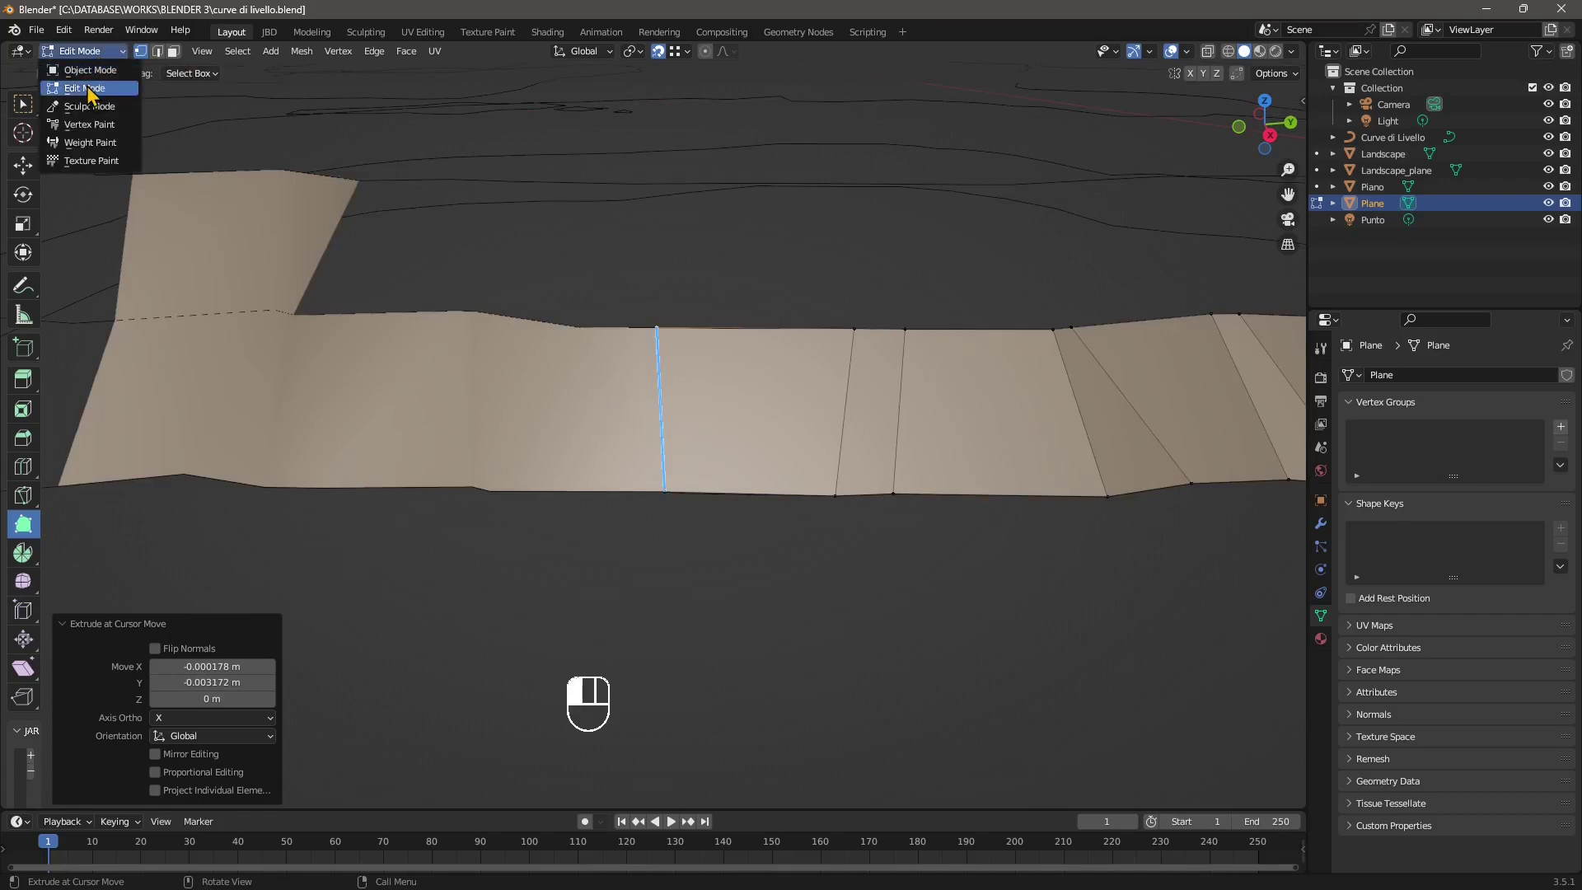
pyautogui.click(87, 89)
pyautogui.click(80, 52)
pyautogui.click(86, 70)
pyautogui.scroll(-10, 701, 412)
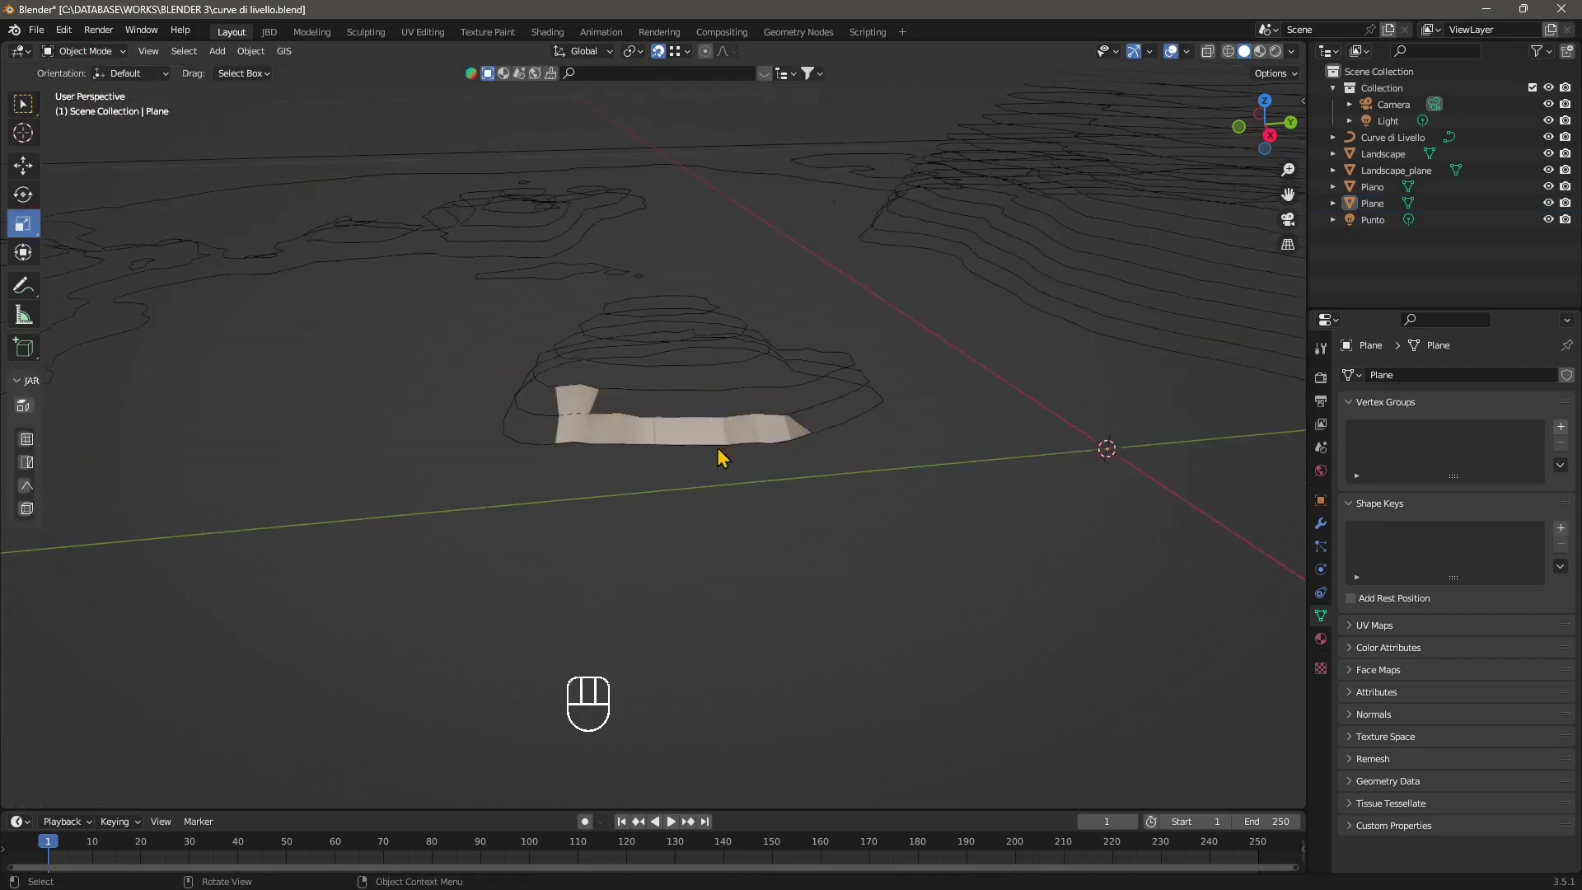
pyautogui.scroll(3, 717, 458)
pyautogui.click(709, 451)
pyautogui.keyDown('shift'); pyautogui.click(576, 445); pyautogui.keyUp('shift')
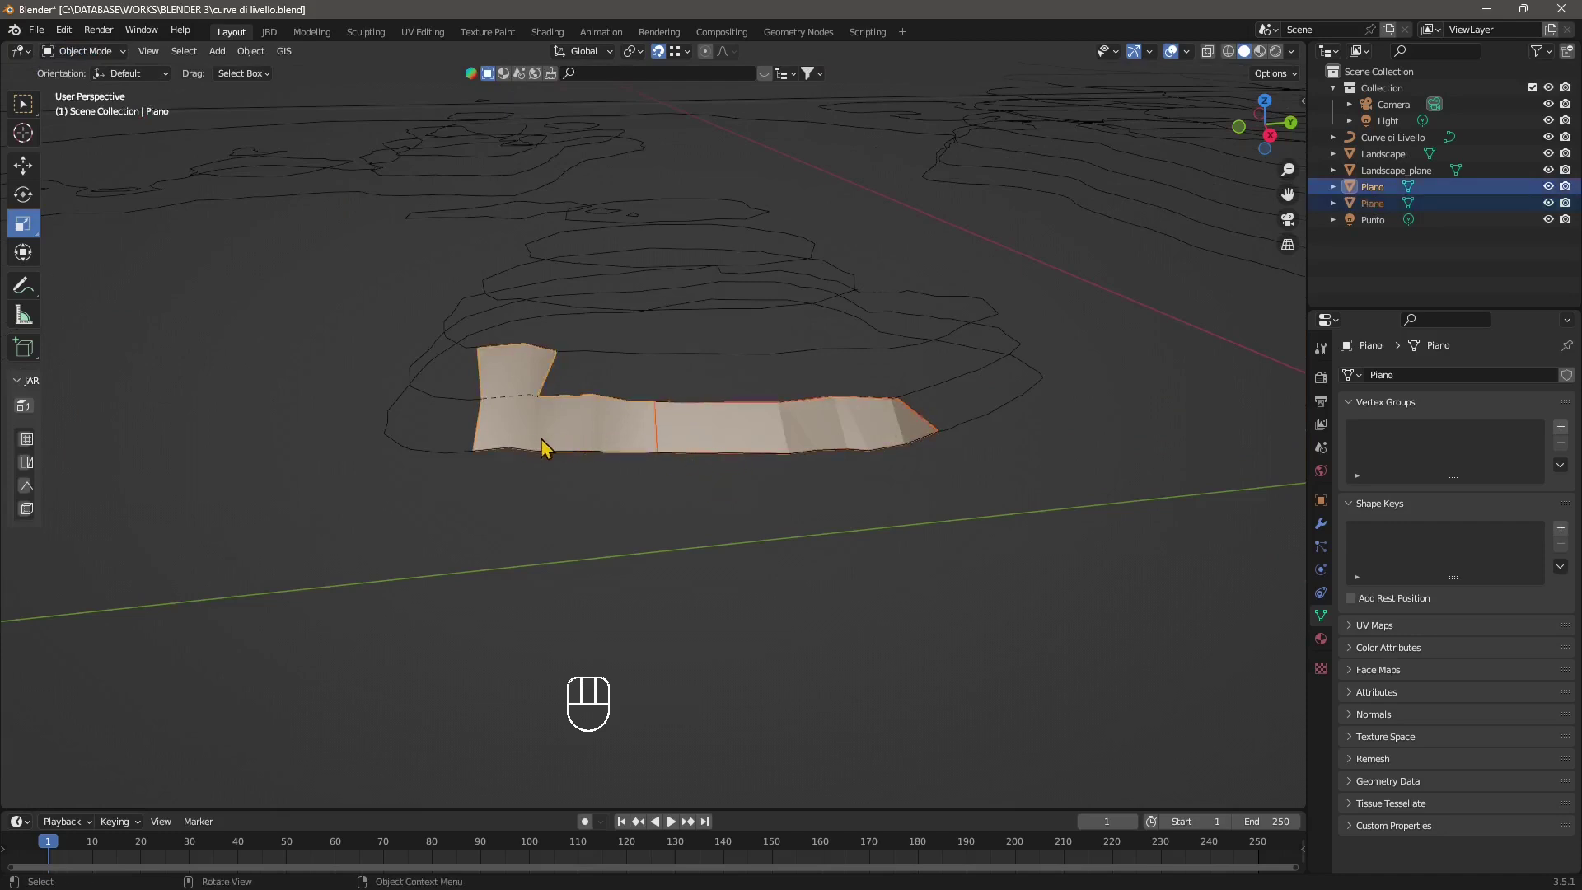
# Try joining the two selected meshes, and undo back to the selection of both objects
pyautogui.hotkey('ctrl', 'j')
pyautogui.rightClick(648, 434)
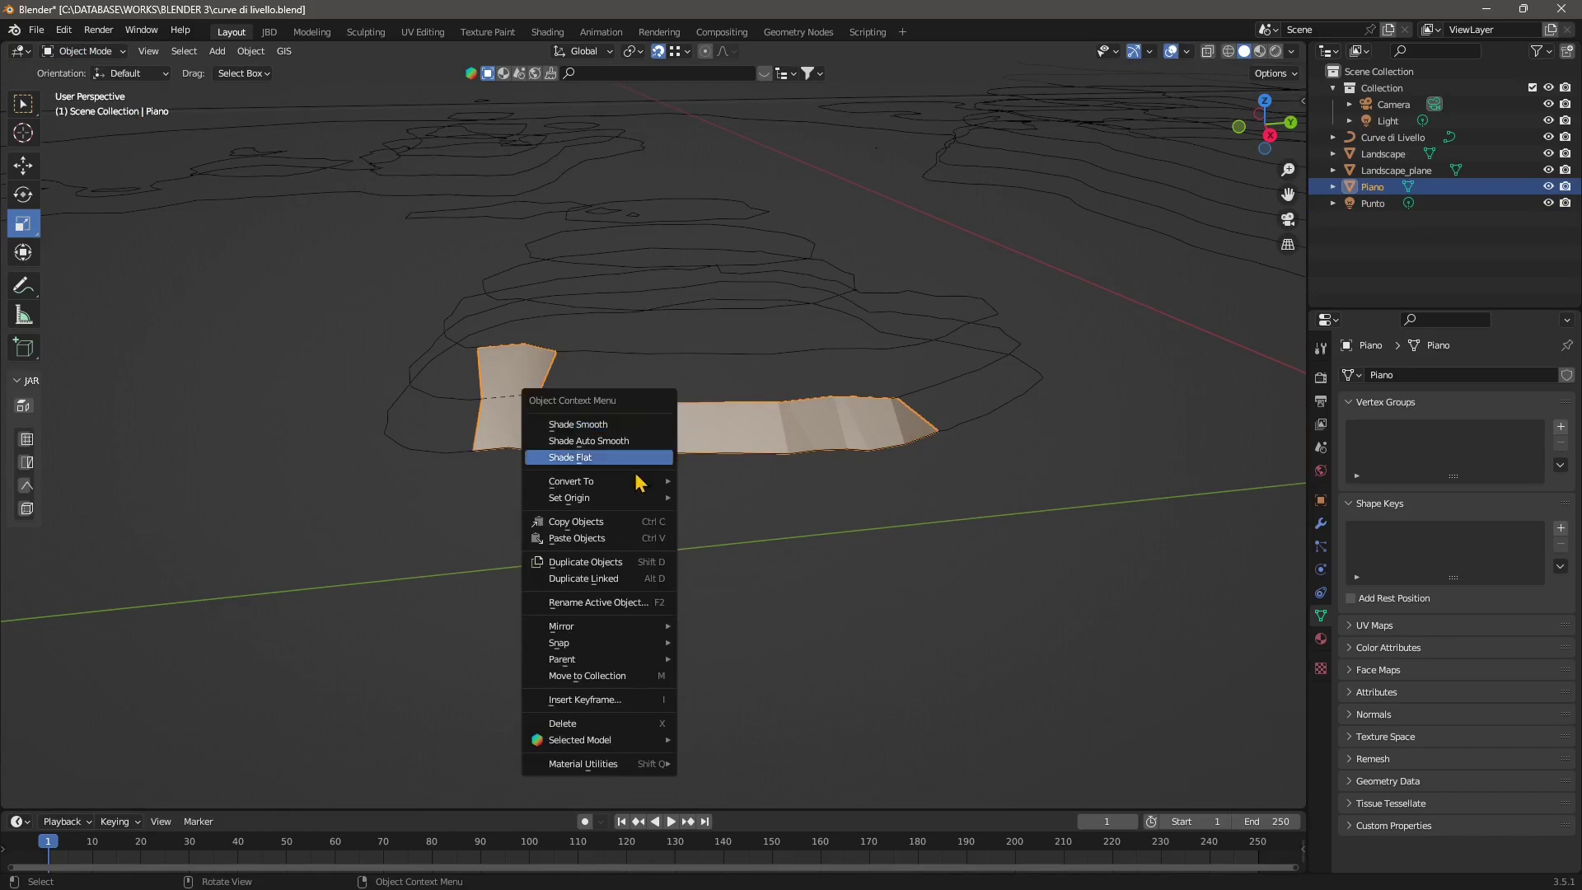
pyautogui.click(832, 459)
pyautogui.click(645, 446)
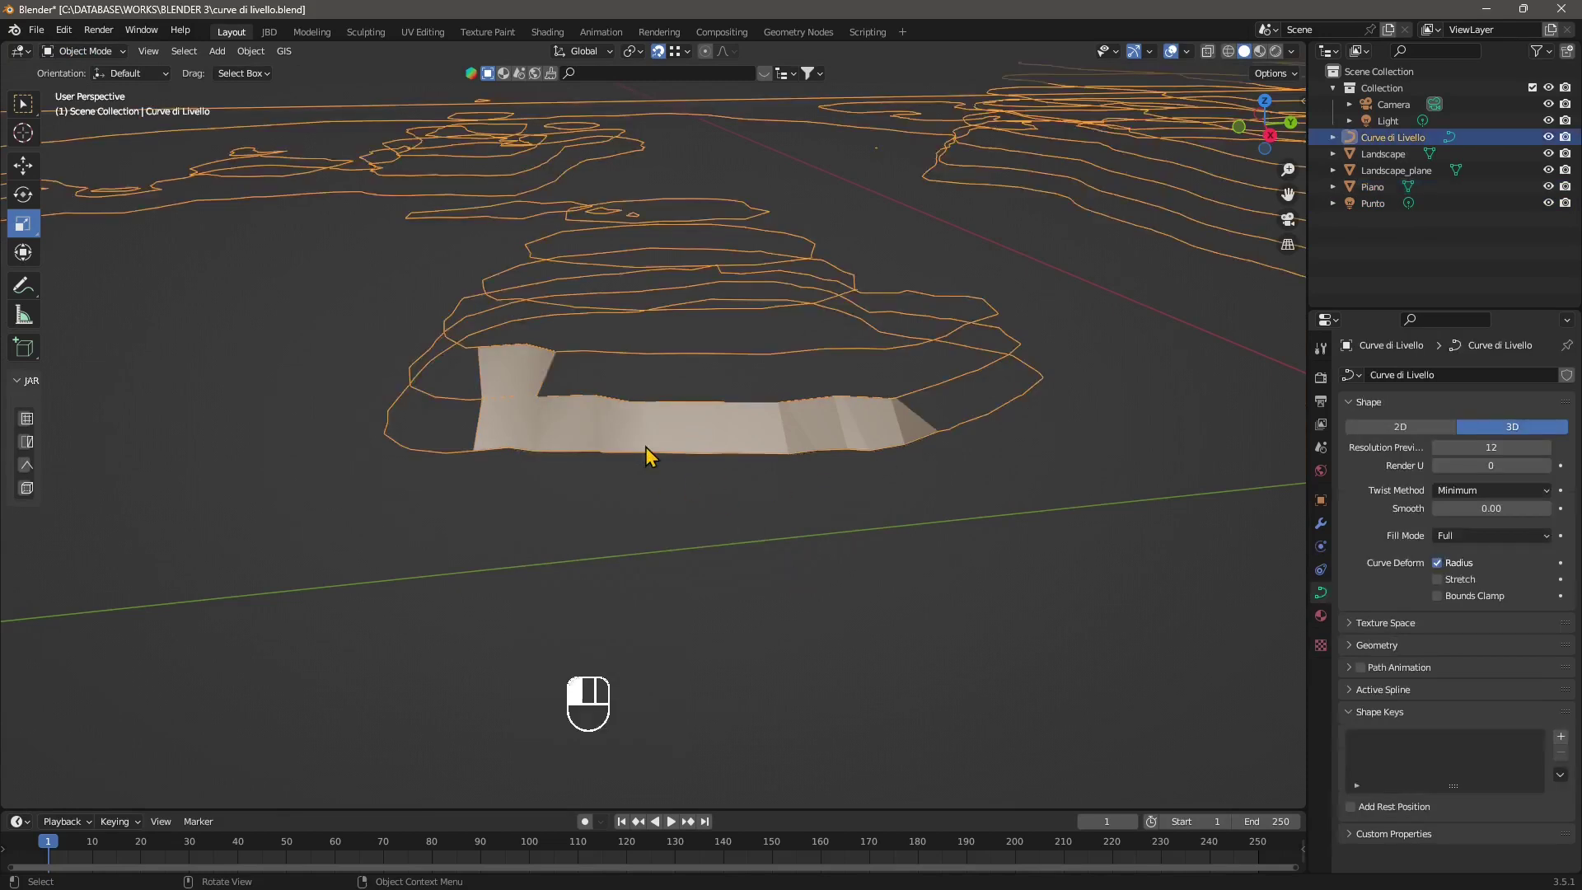
pyautogui.rightClick(658, 437)
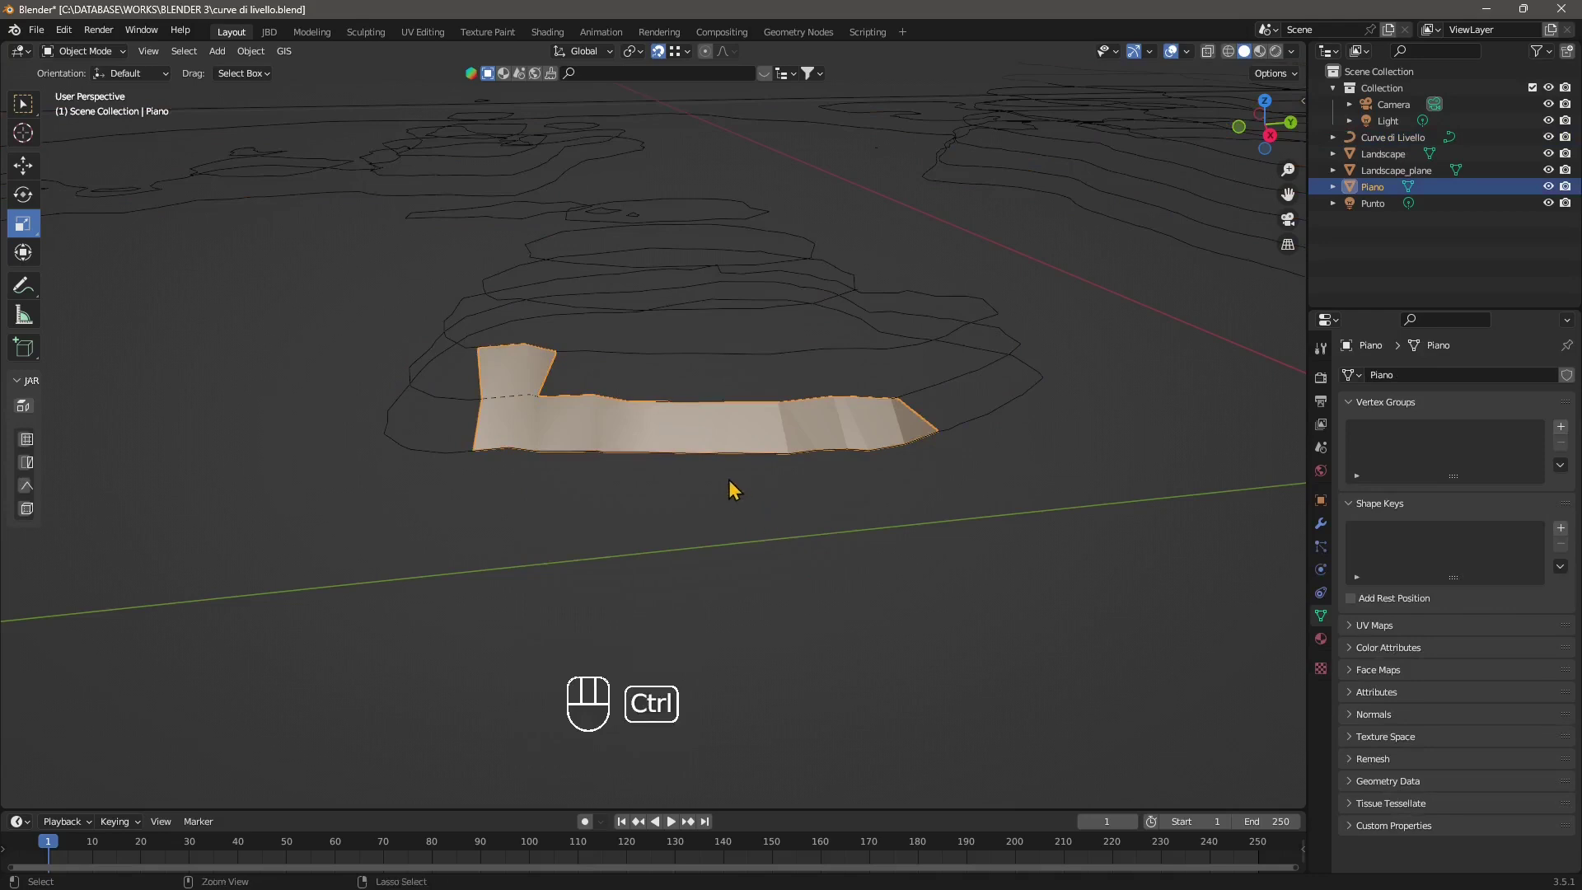
pyautogui.hotkey('ctrl', 'z')
pyautogui.hotkey('ctrl', 'z')
pyautogui.hotkey('ctrl', 'z')
# Join the selected Plane strip into the Piano mesh as a single object
pyautogui.rightClick(659, 438)
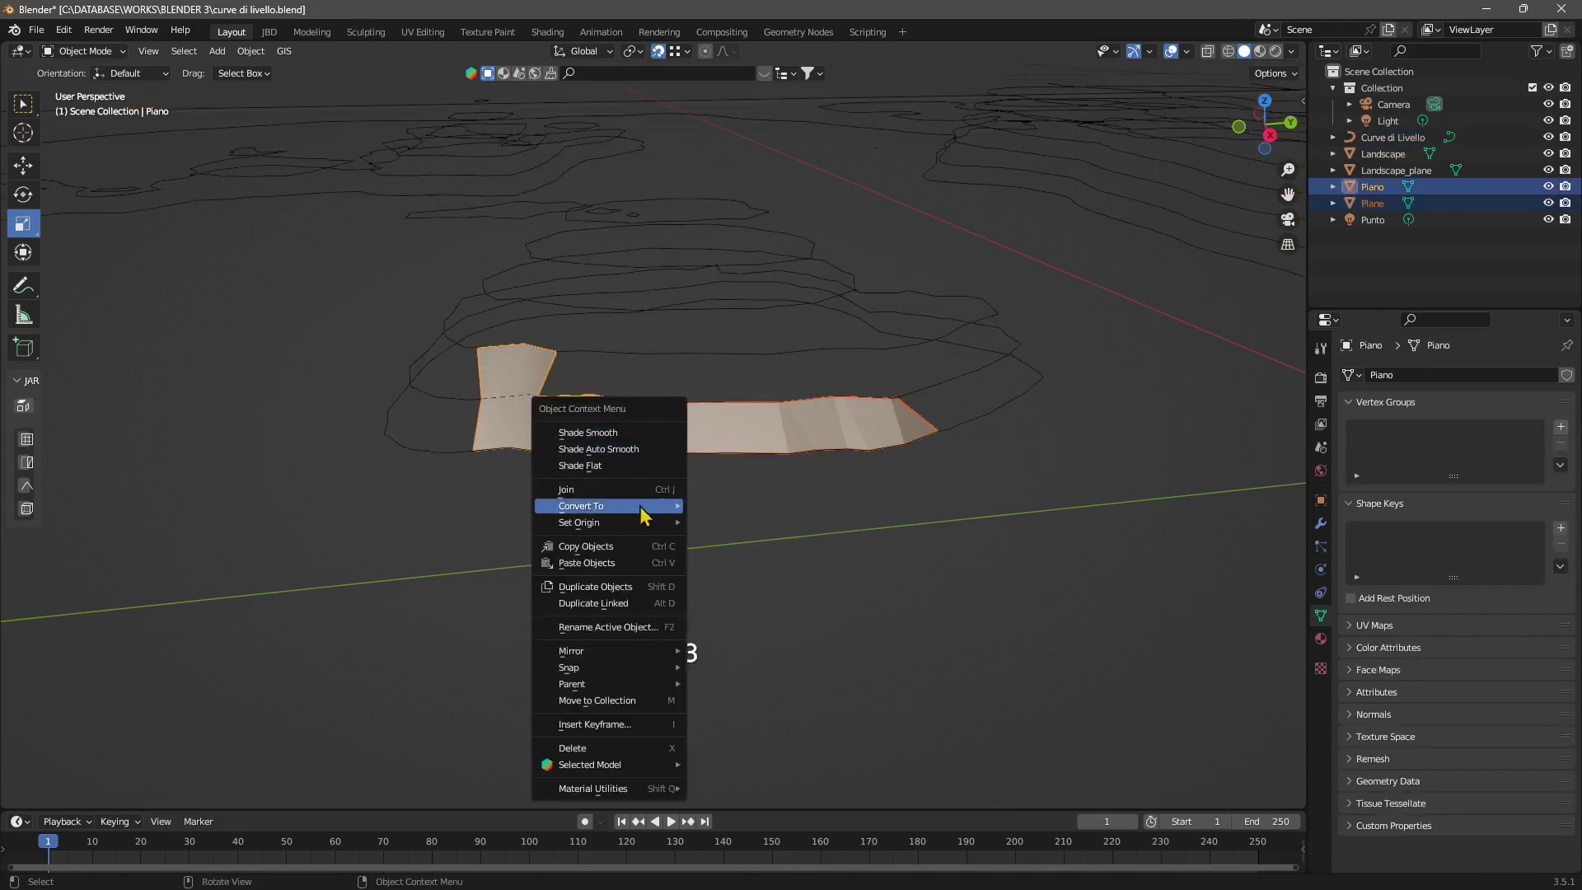
pyautogui.click(611, 490)
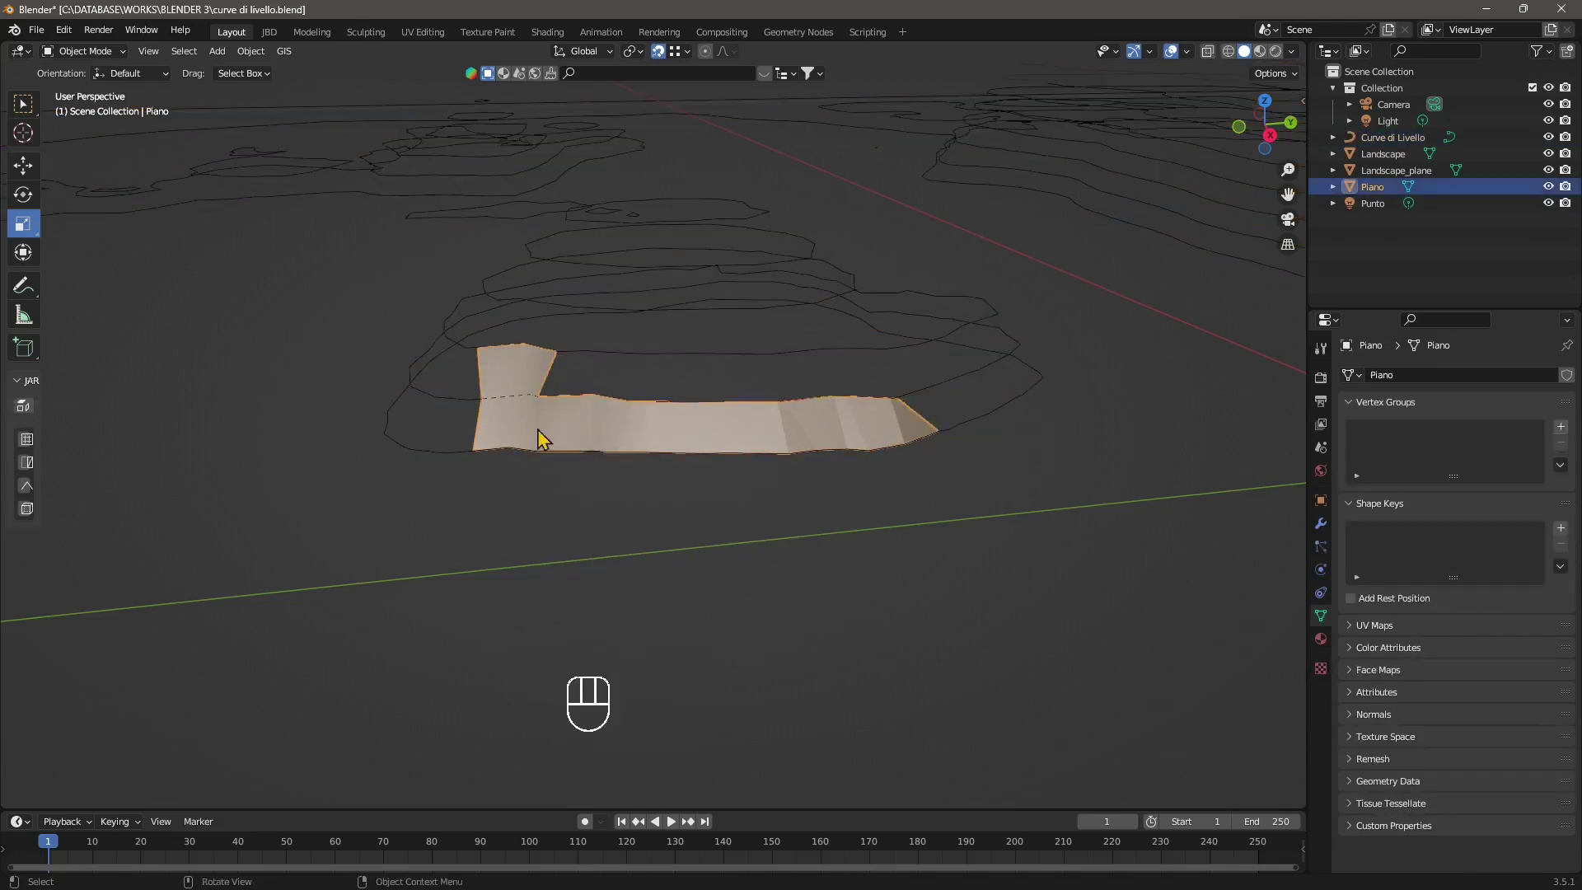
pyautogui.scroll(5, 541, 435)
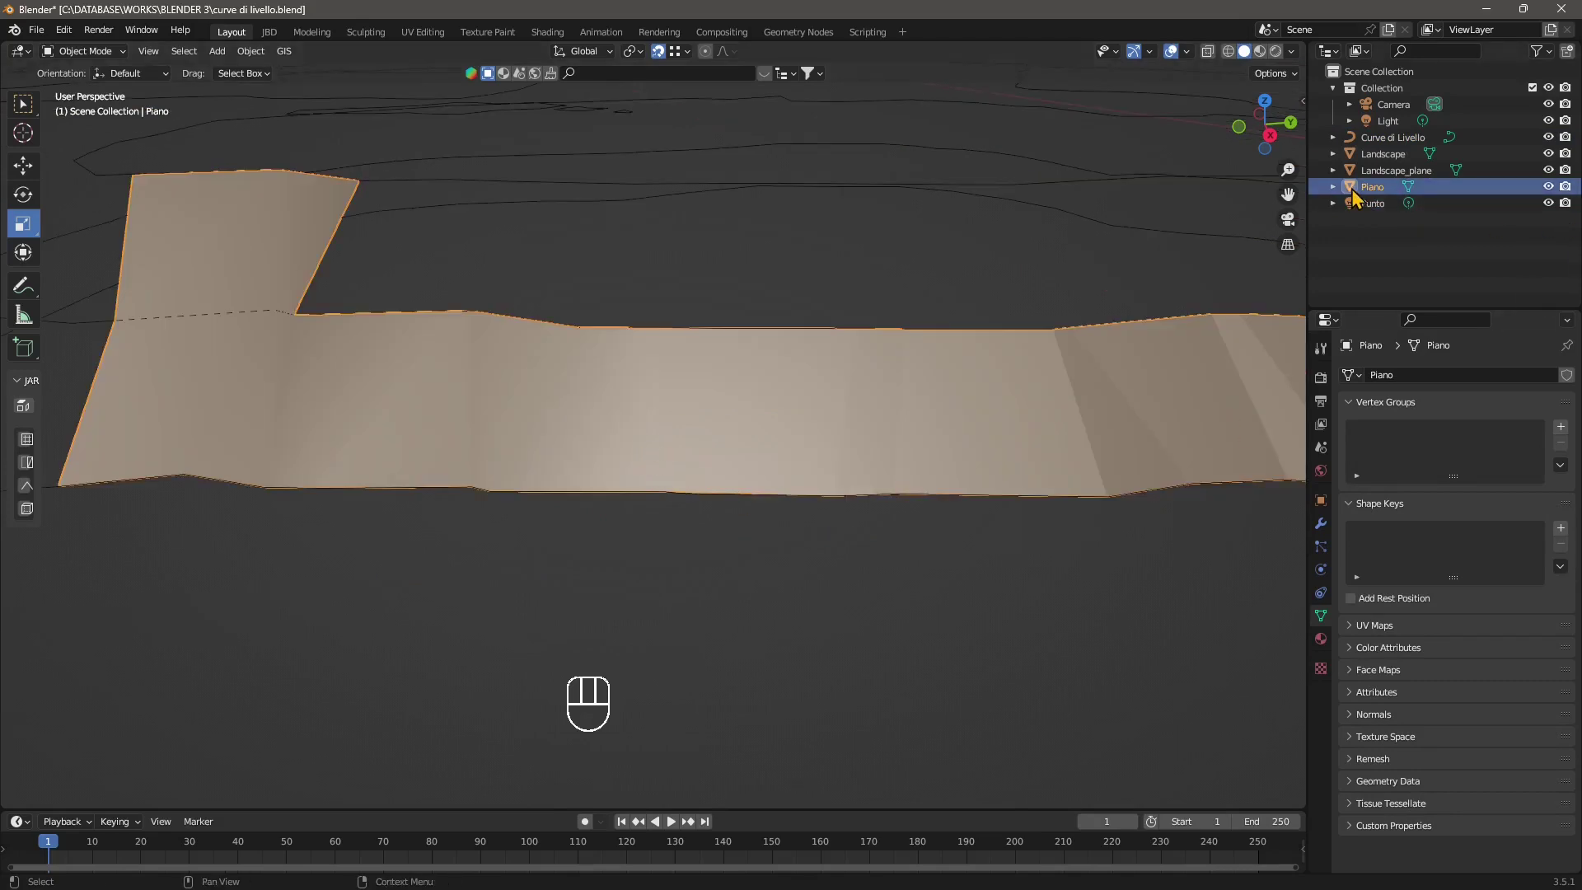
pyautogui.scroll(-5, 720, 503)
pyautogui.scroll(5, 729, 504)
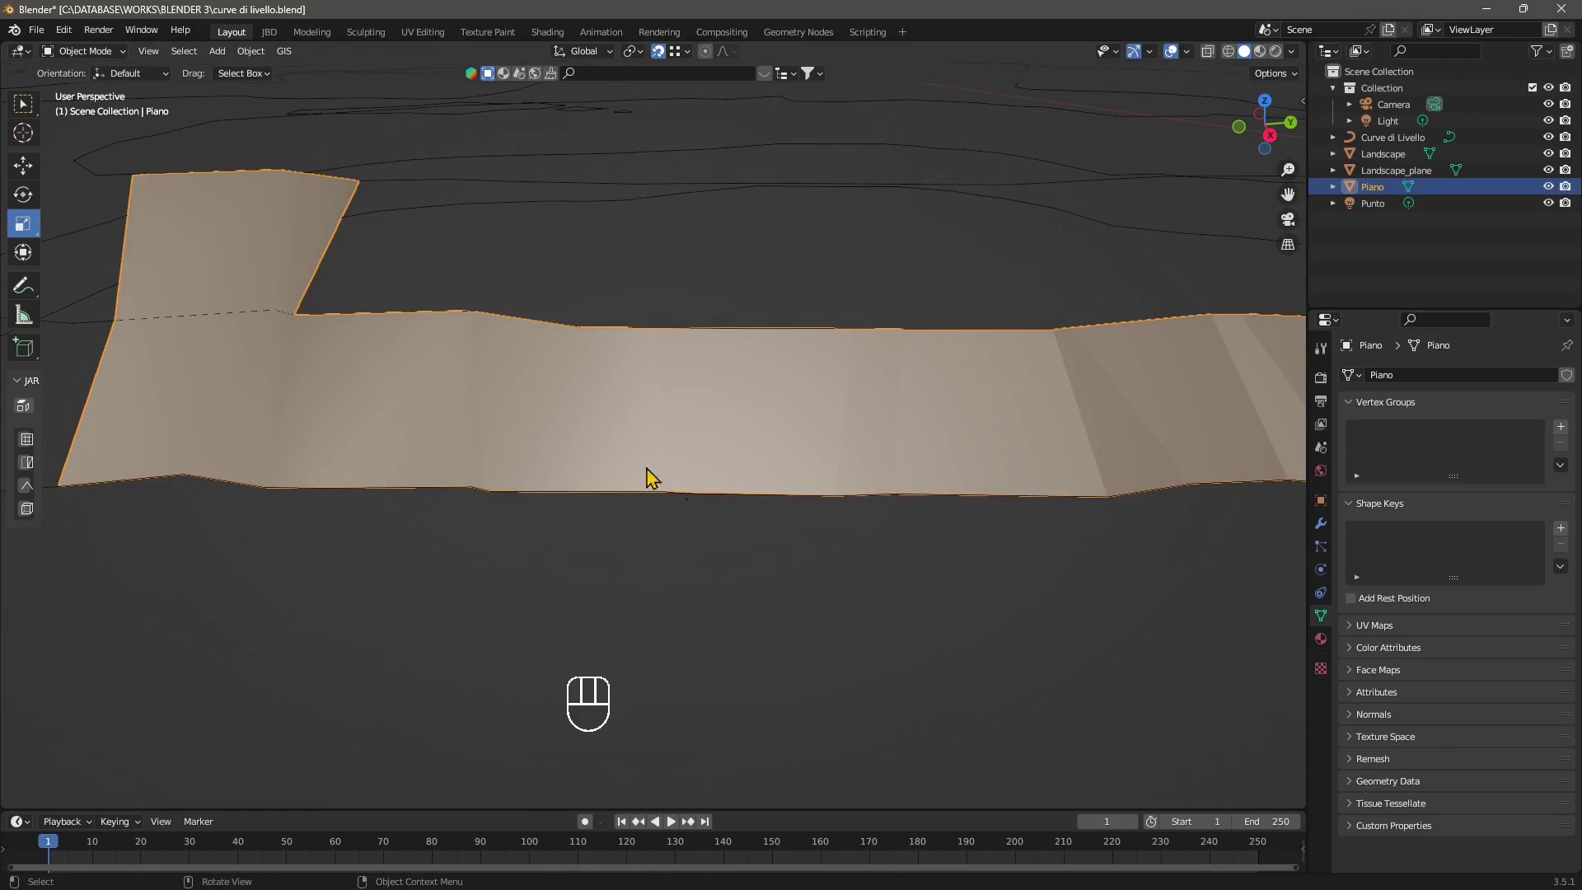
pyautogui.scroll(-4, 659, 482)
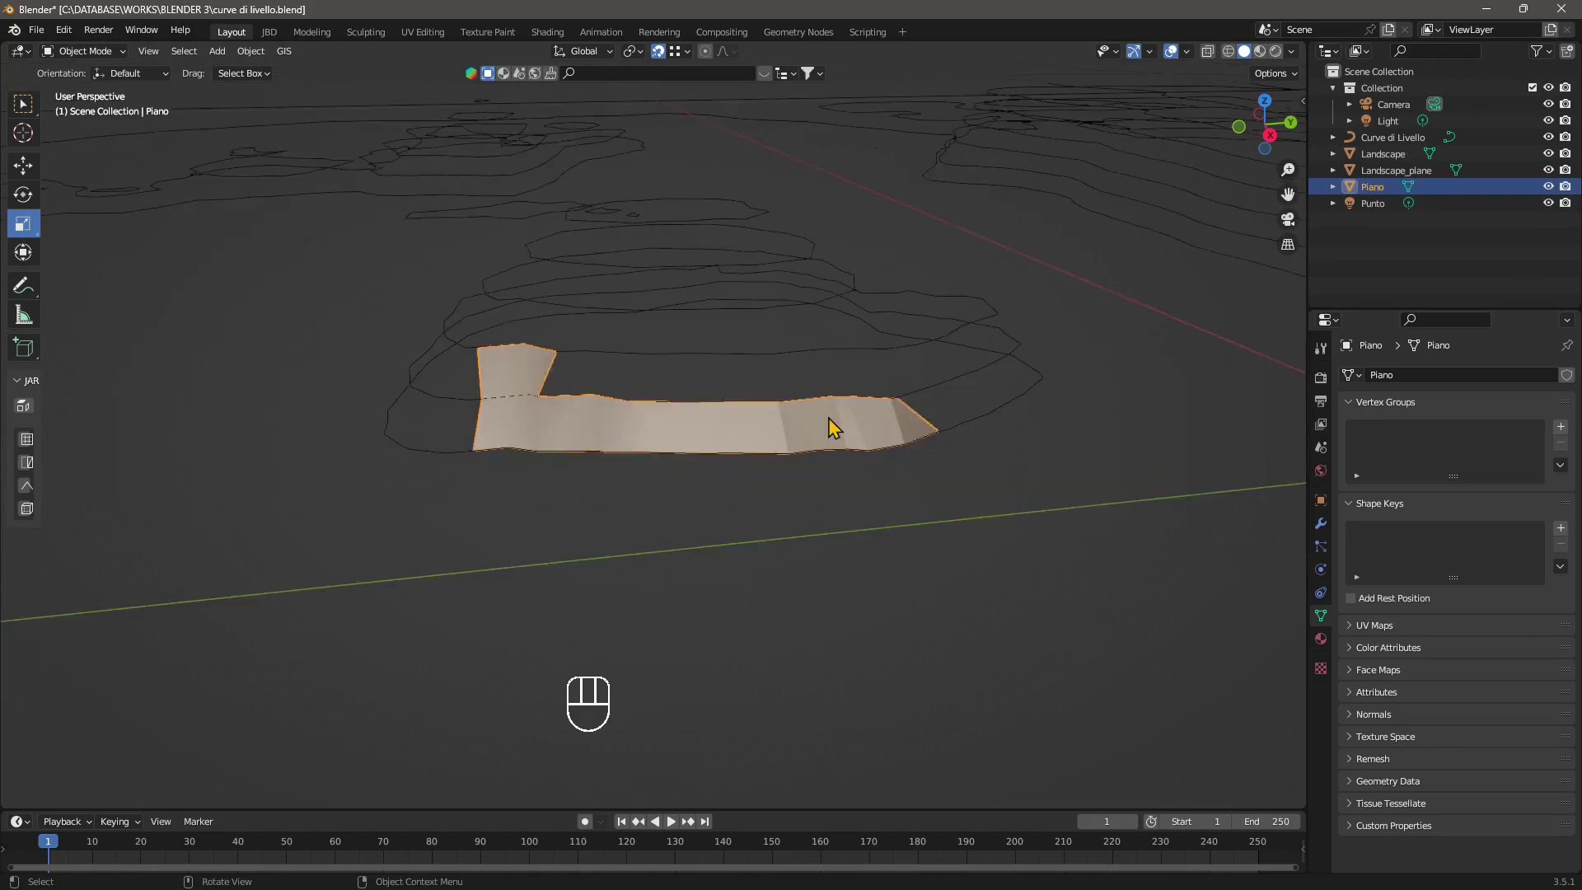
# Apply Shade Auto Smooth at 30° to the joined mesh, and replace it with plain Shade Smooth
pyautogui.rightClick(683, 438)
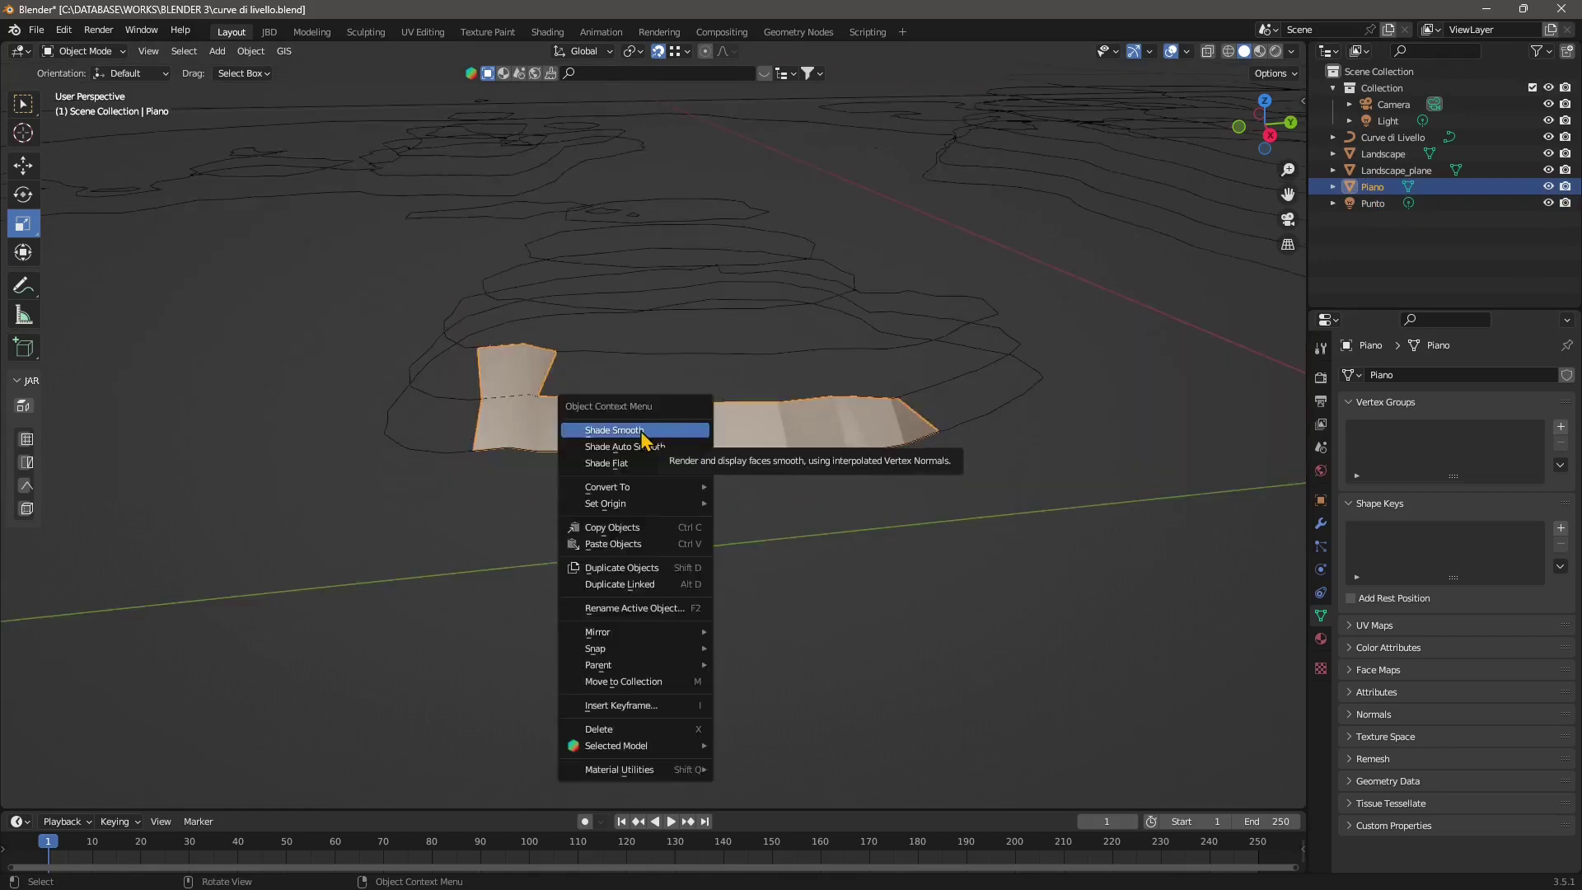
pyautogui.click(620, 451)
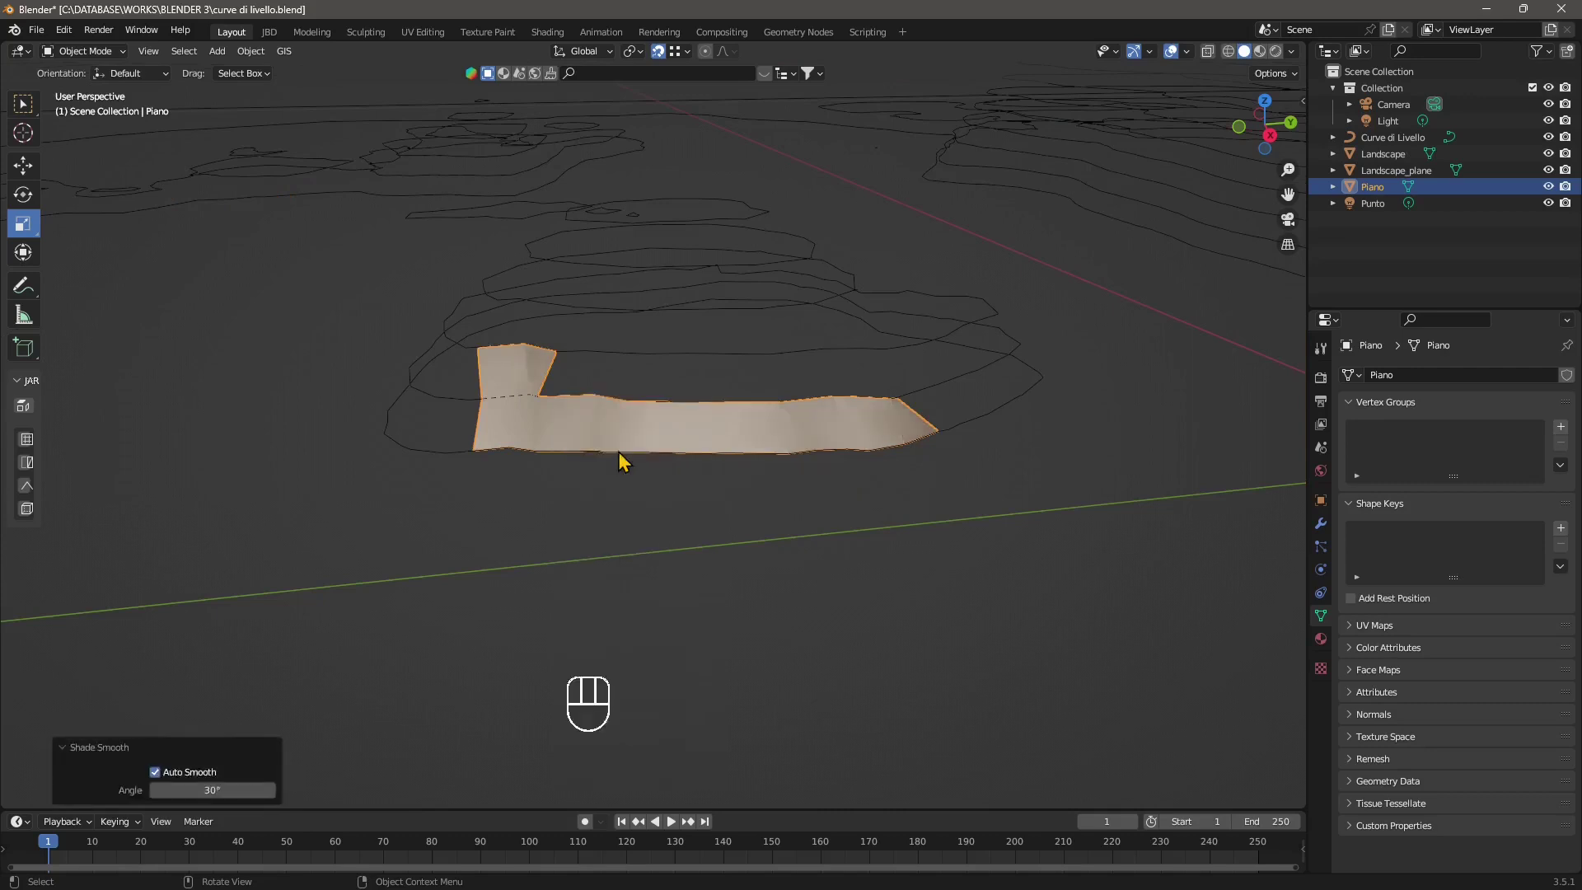
pyautogui.rightClick(634, 462)
pyautogui.click(651, 407)
pyautogui.scroll(5, 700, 439)
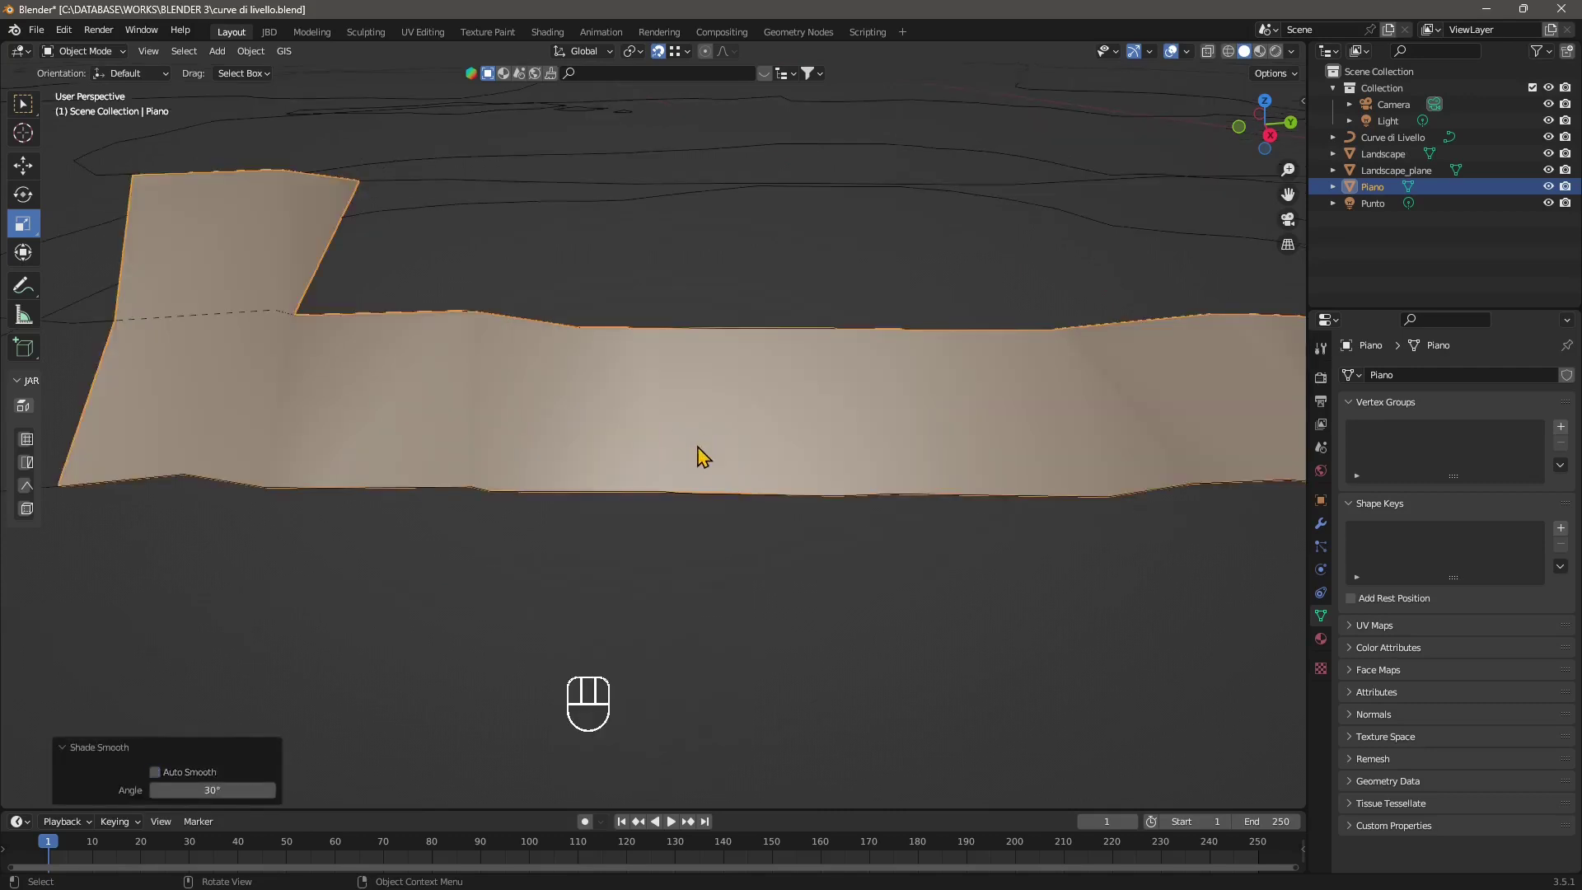
# In Edit Mode, pull the strip's upper and lower seam vertices away along Y by about 0.0067 m and 0.0013 m
pyautogui.click(82, 51)
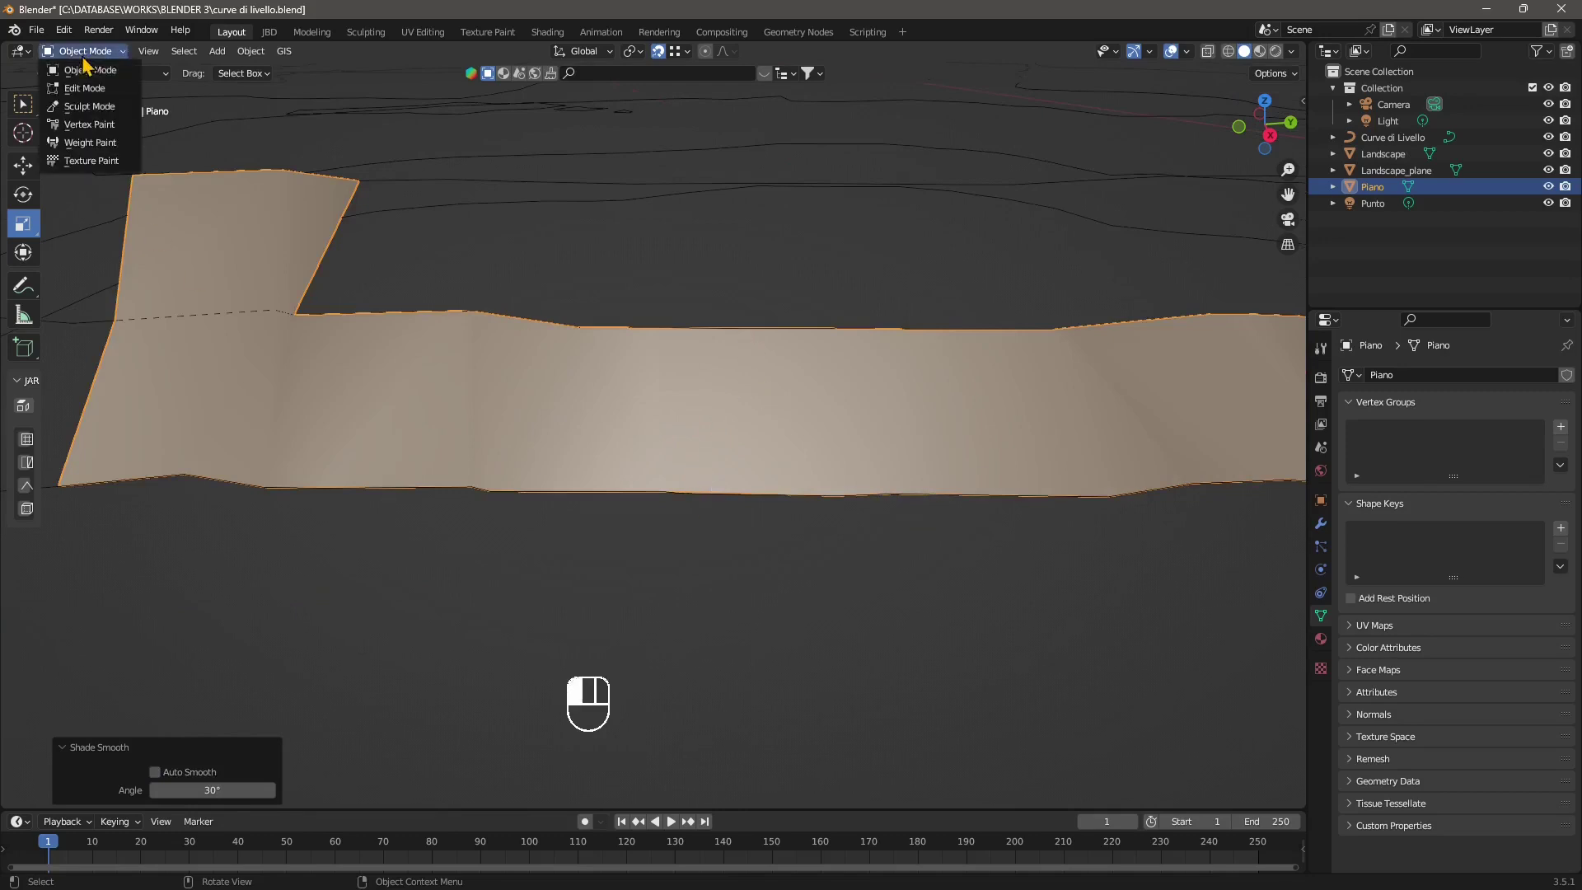
pyautogui.click(79, 90)
pyautogui.moveTo(724, 534); pyautogui.dragTo(704, 464, button='middle')
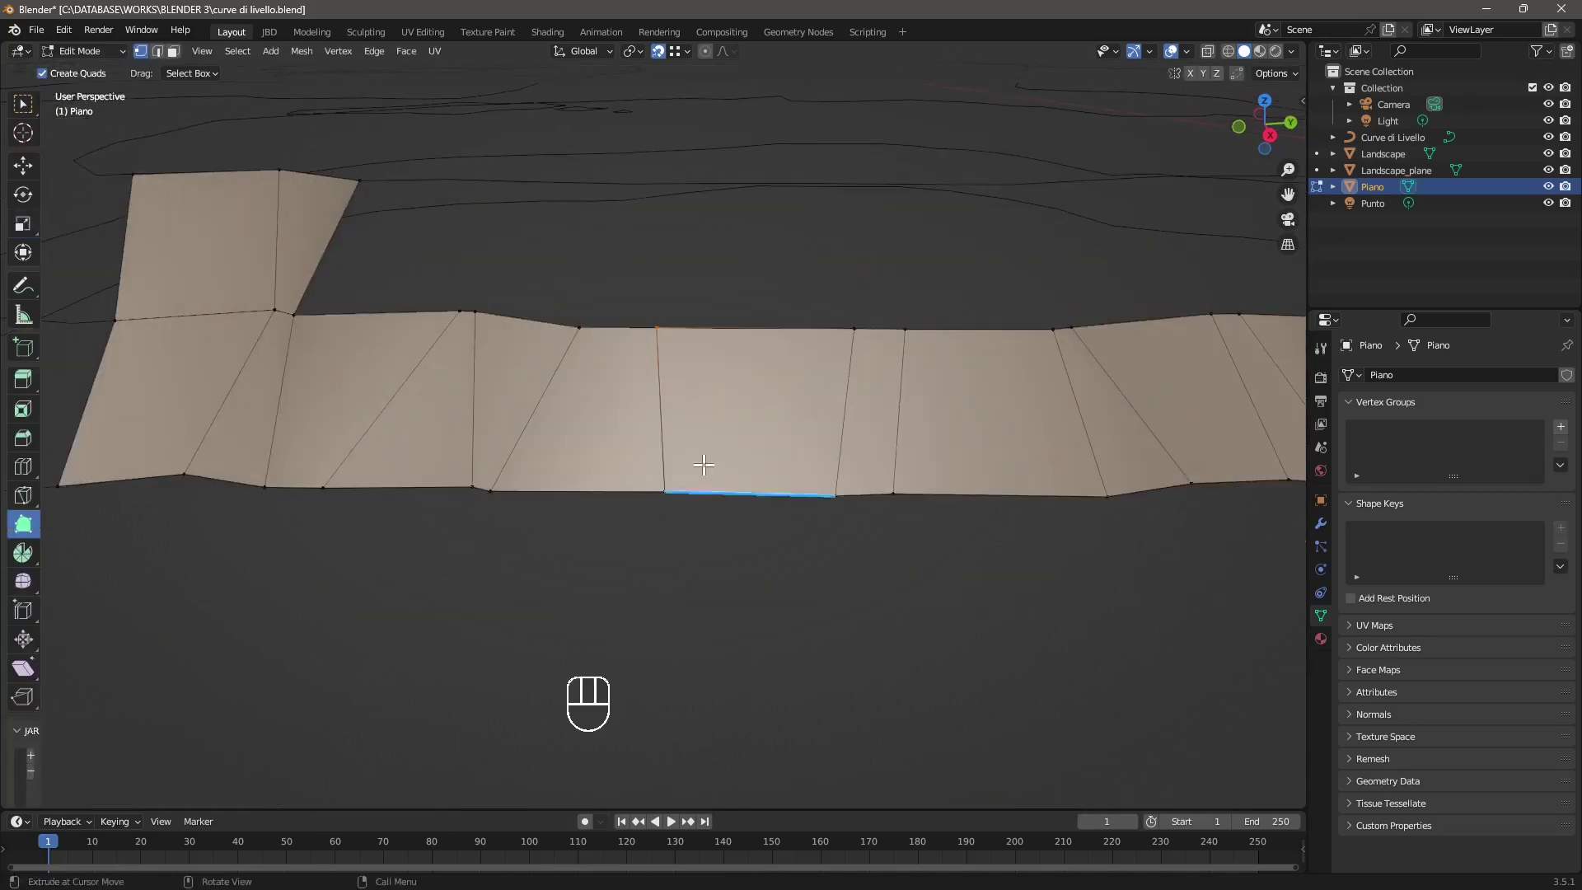
pyautogui.click(663, 338)
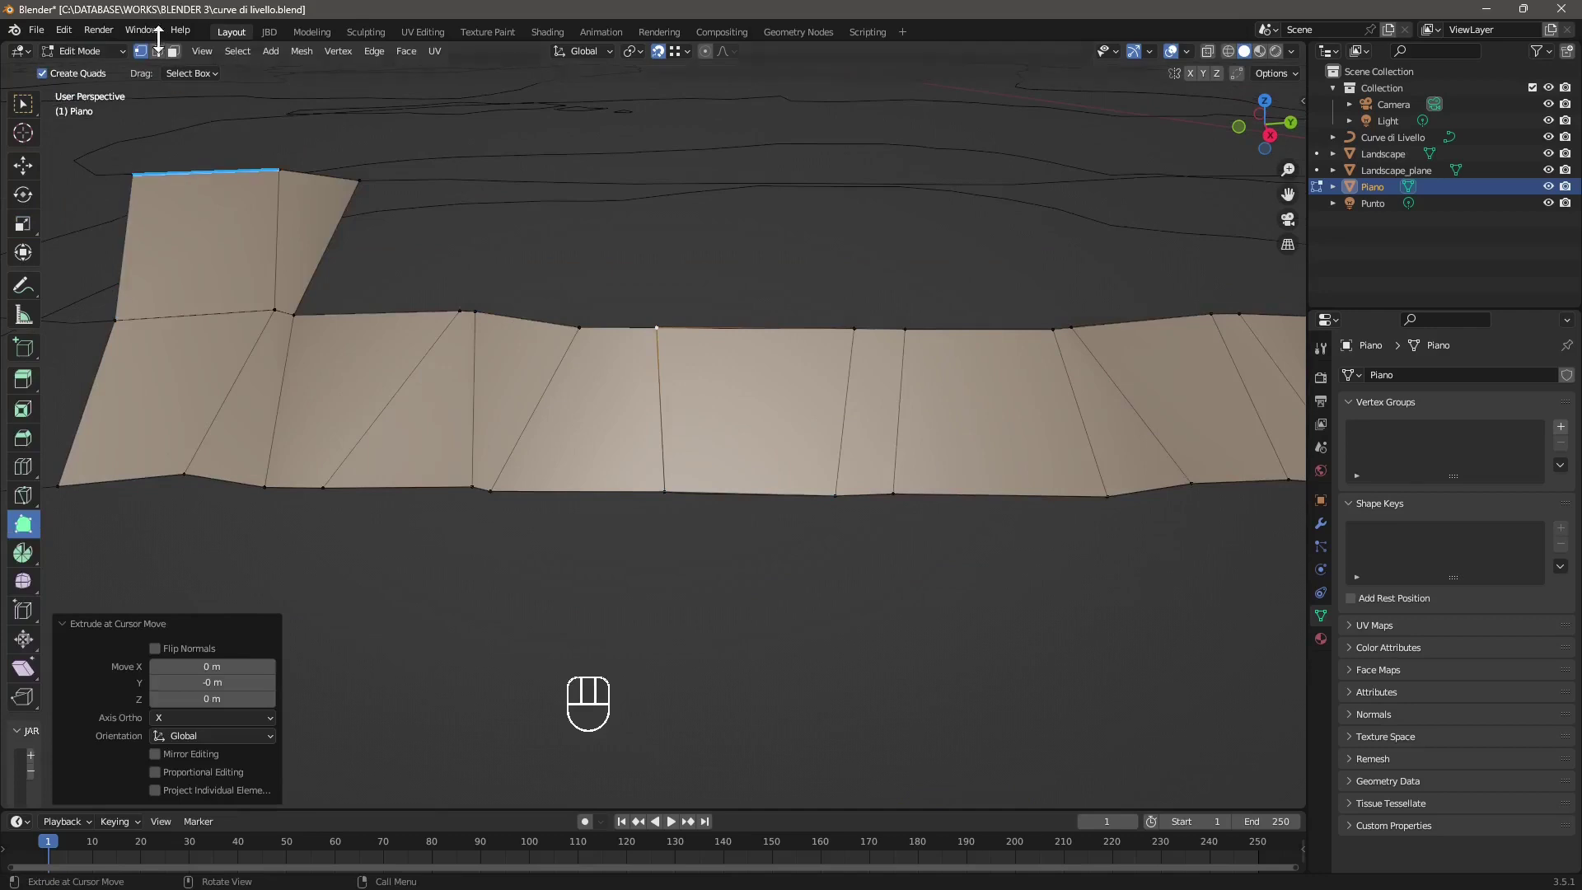
pyautogui.click(23, 165)
pyautogui.moveTo(657, 327); pyautogui.dragTo(727, 326)
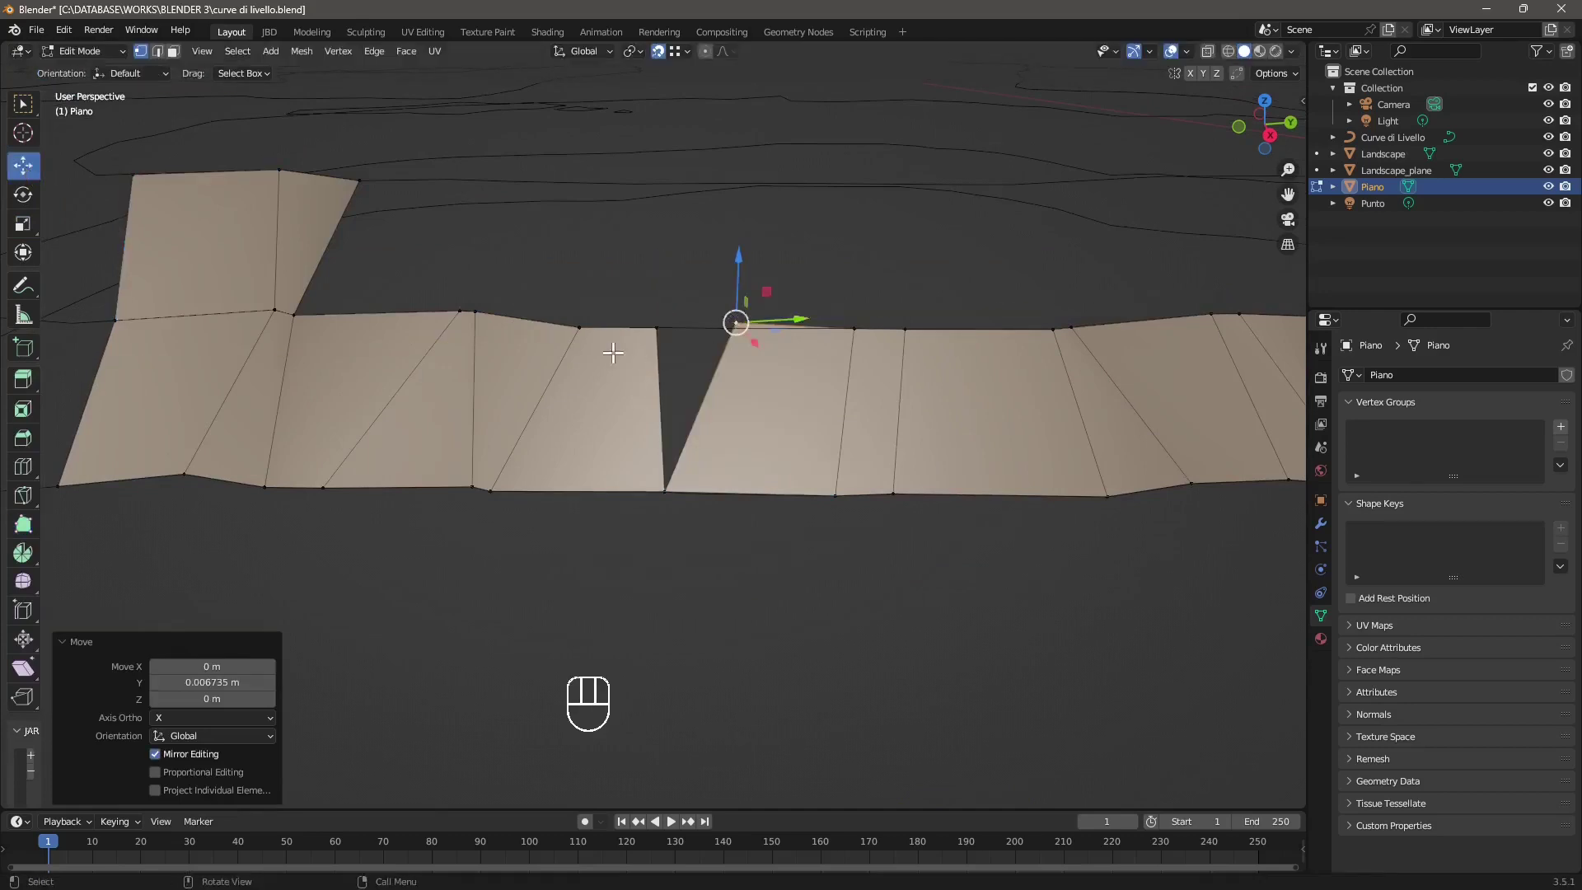
pyautogui.click(661, 493)
pyautogui.moveTo(729, 488); pyautogui.dragTo(746, 487)
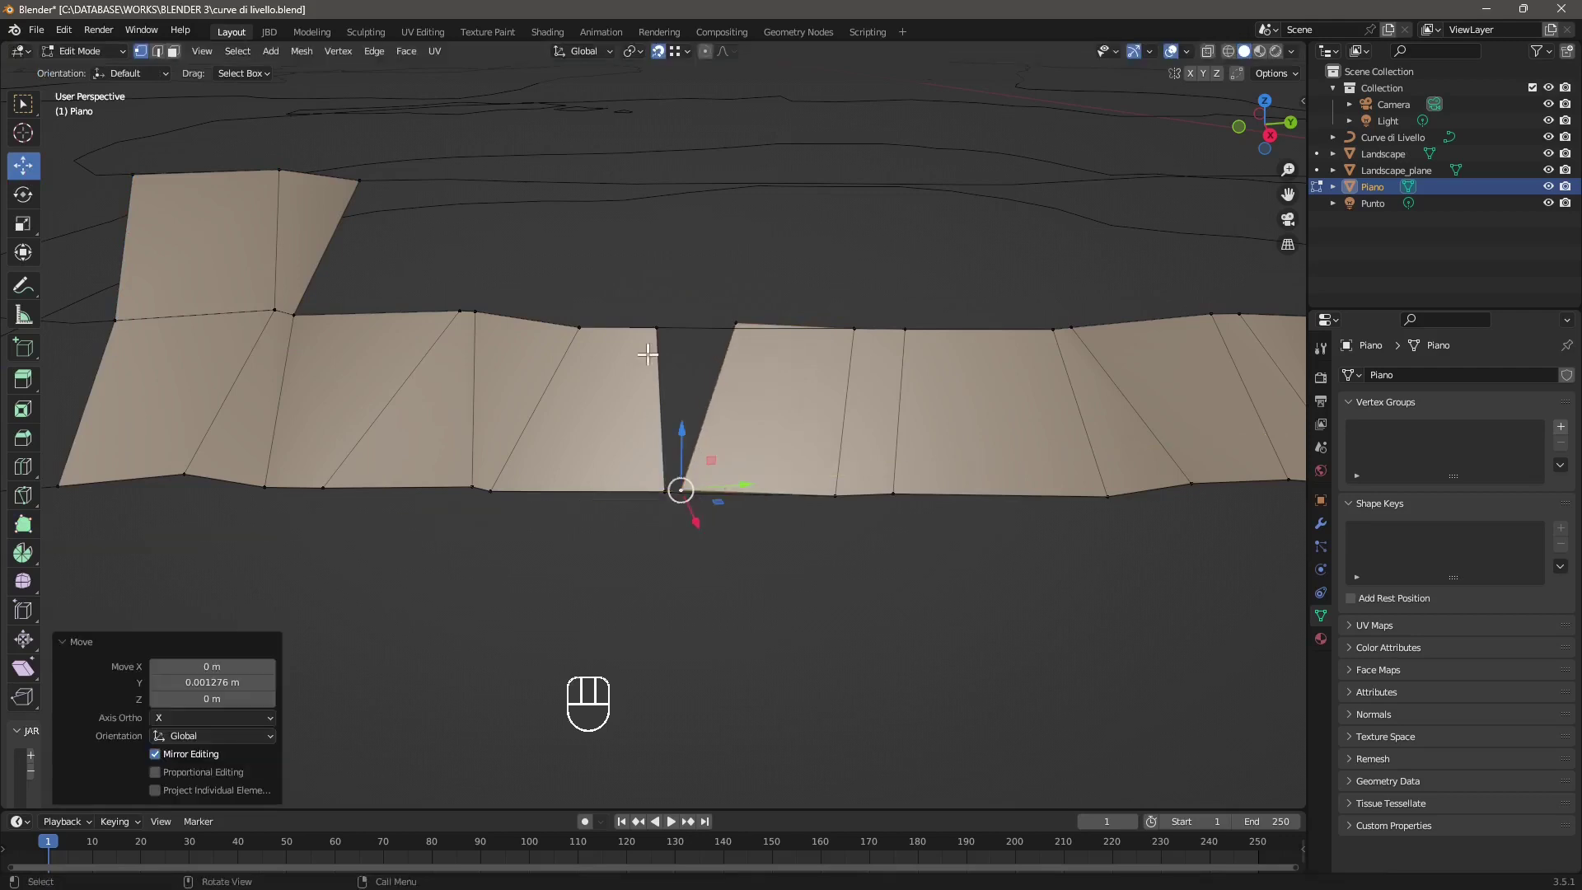
# Weld the two lower seam vertices with Merge by Distance, using a merge distance of 0.35 m
pyautogui.click(736, 320)
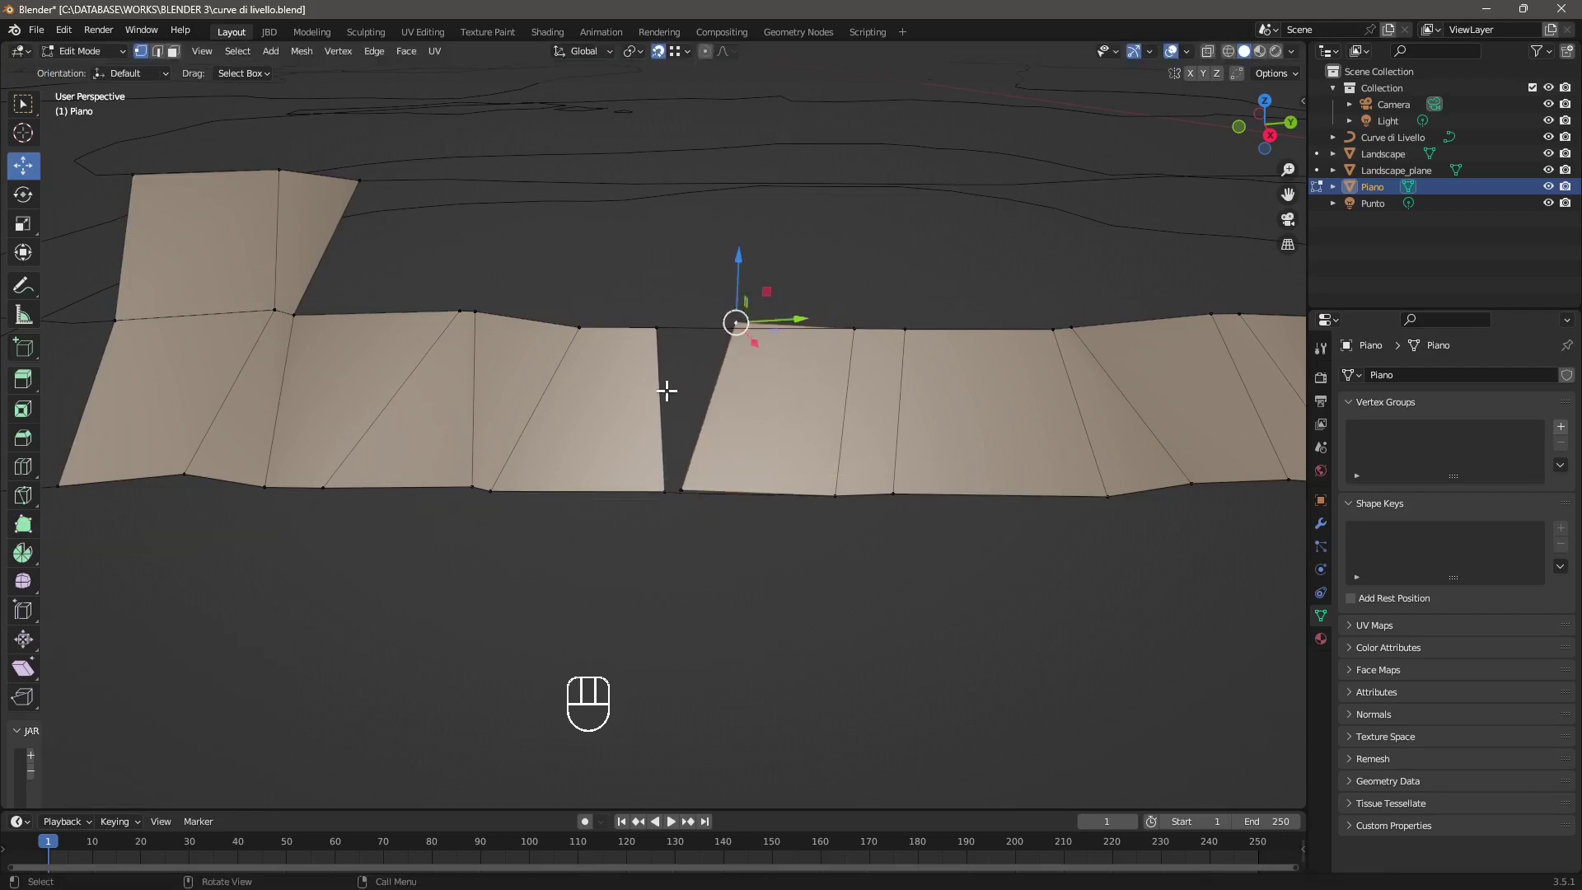
pyautogui.click(671, 491)
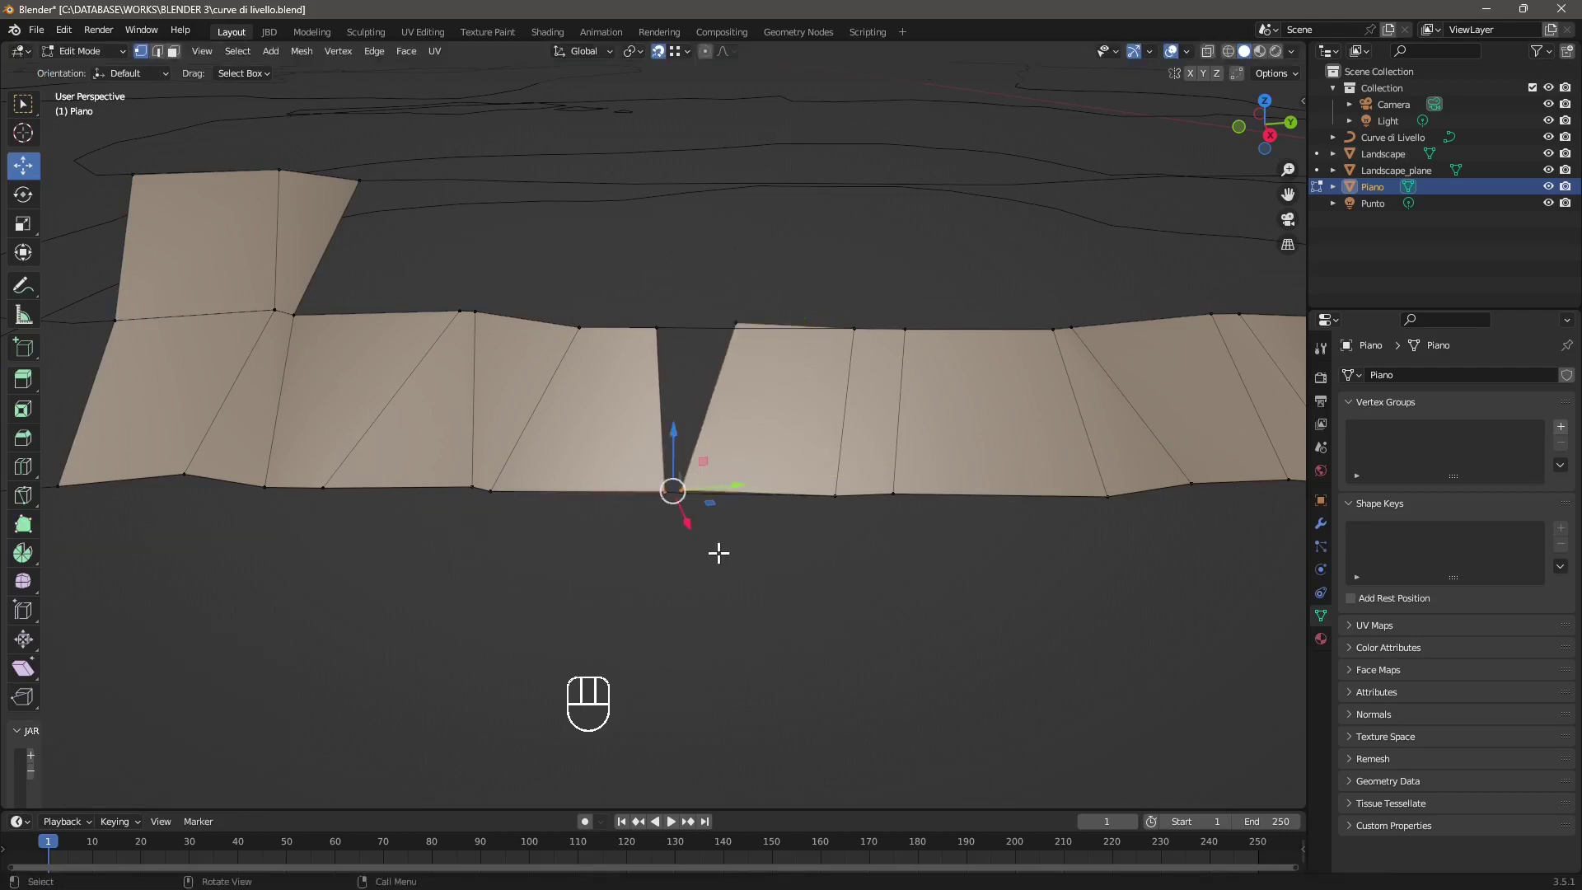
pyautogui.rightClick(659, 493)
pyautogui.rightClick(670, 493)
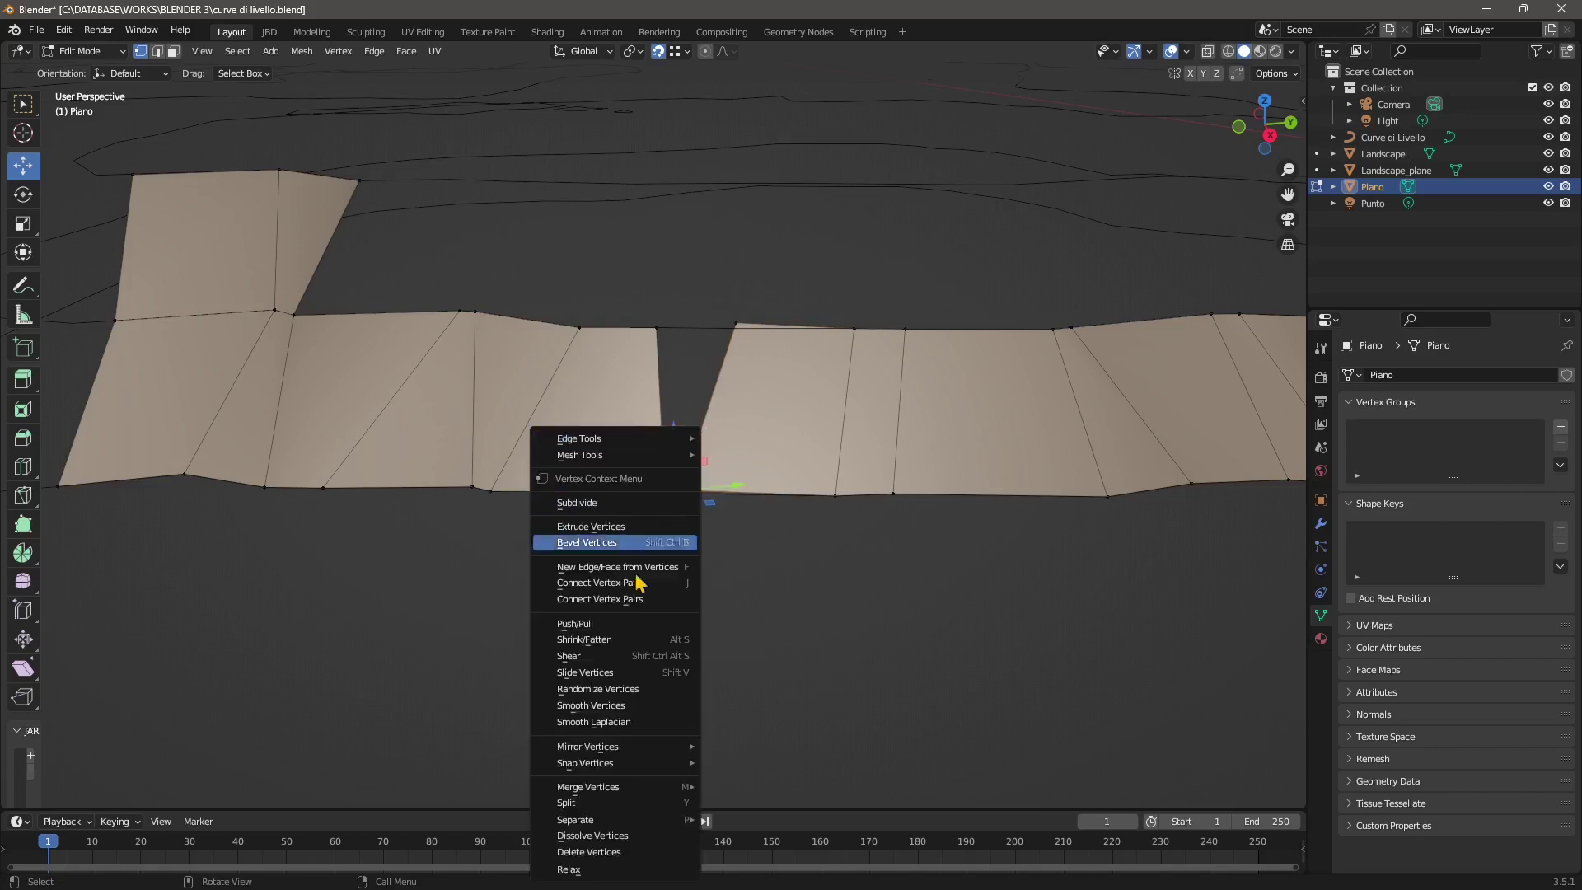
pyautogui.moveTo(631, 786)
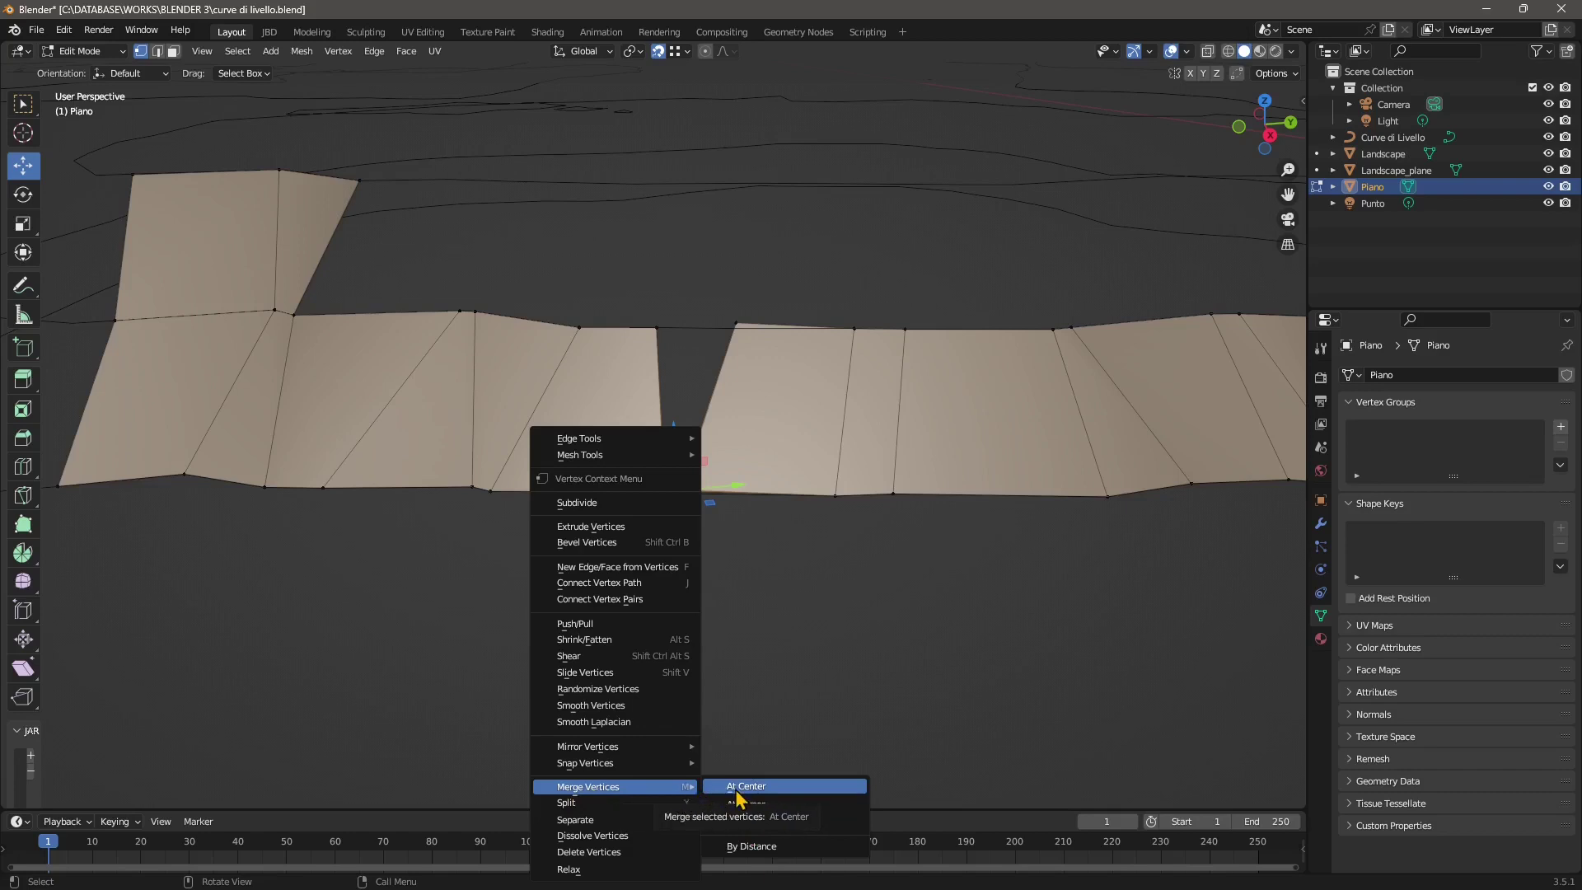
pyautogui.click(752, 849)
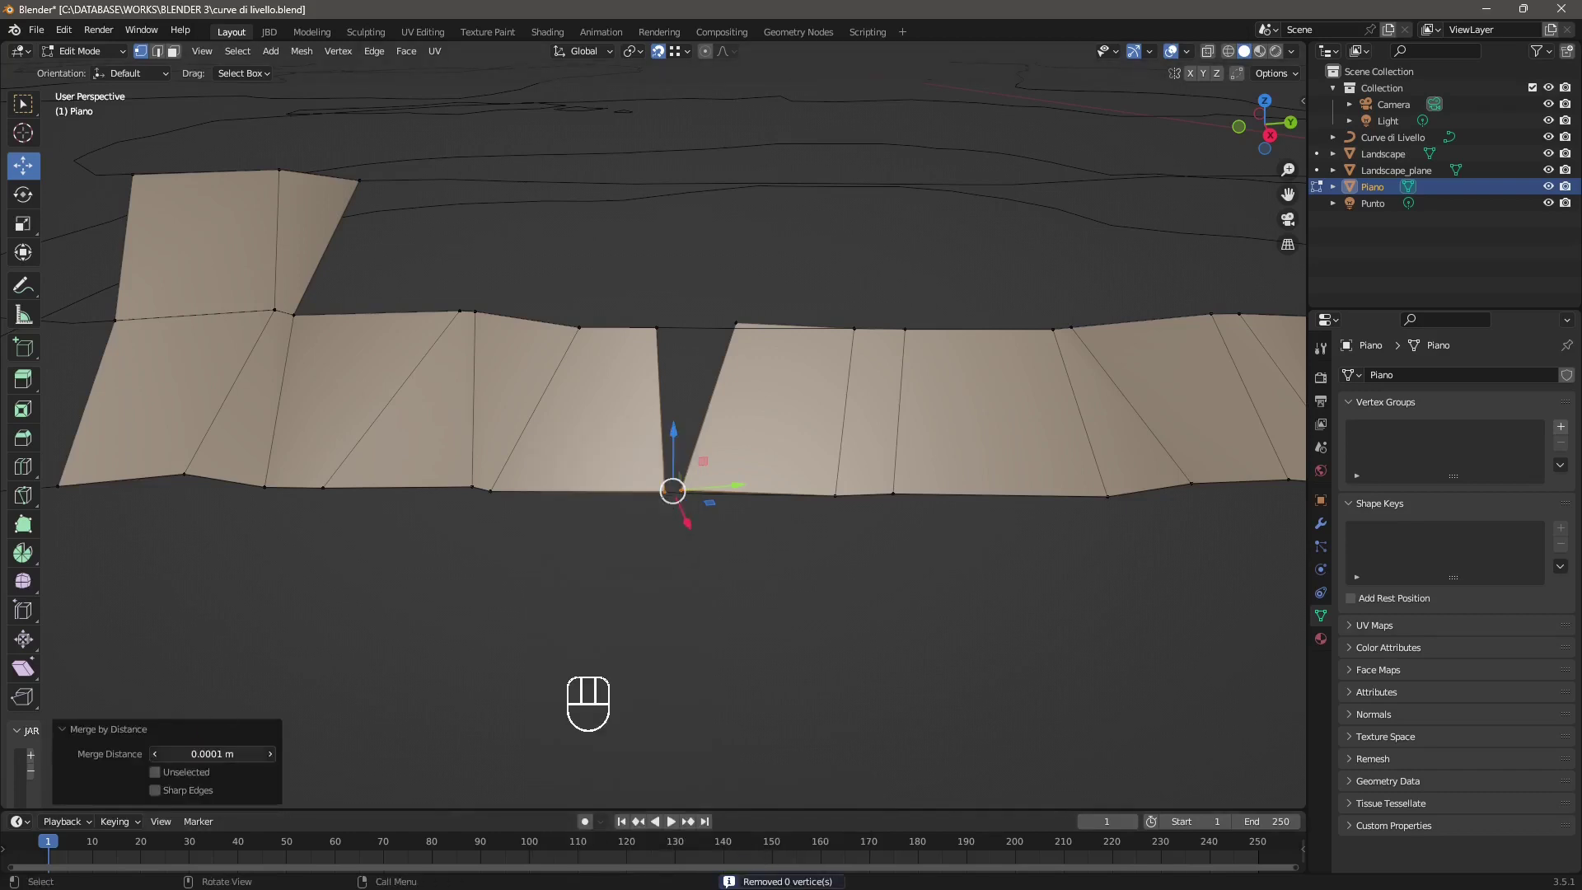
pyautogui.moveTo(195, 750)
pyautogui.mouseDown()
pyautogui.moveTo(239, 750)
pyautogui.moveTo(196, 750)
pyautogui.moveTo(215, 750)
pyautogui.mouseUp()
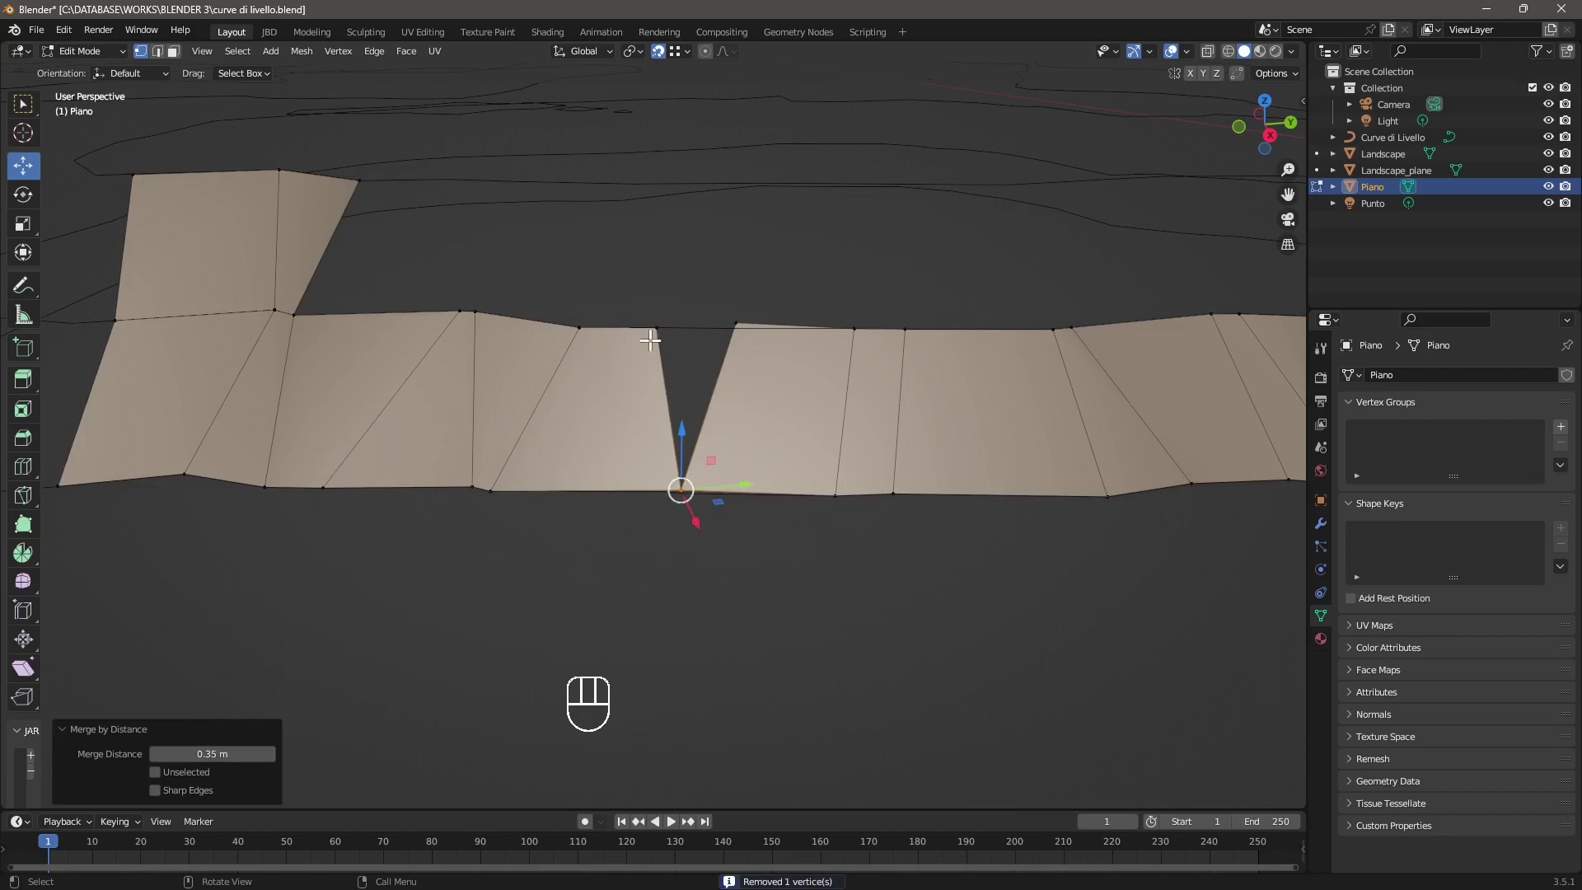
# Merge the two upper seam vertices At Last, onto the vertex of the strip with the higher Y position
pyautogui.click(657, 332)
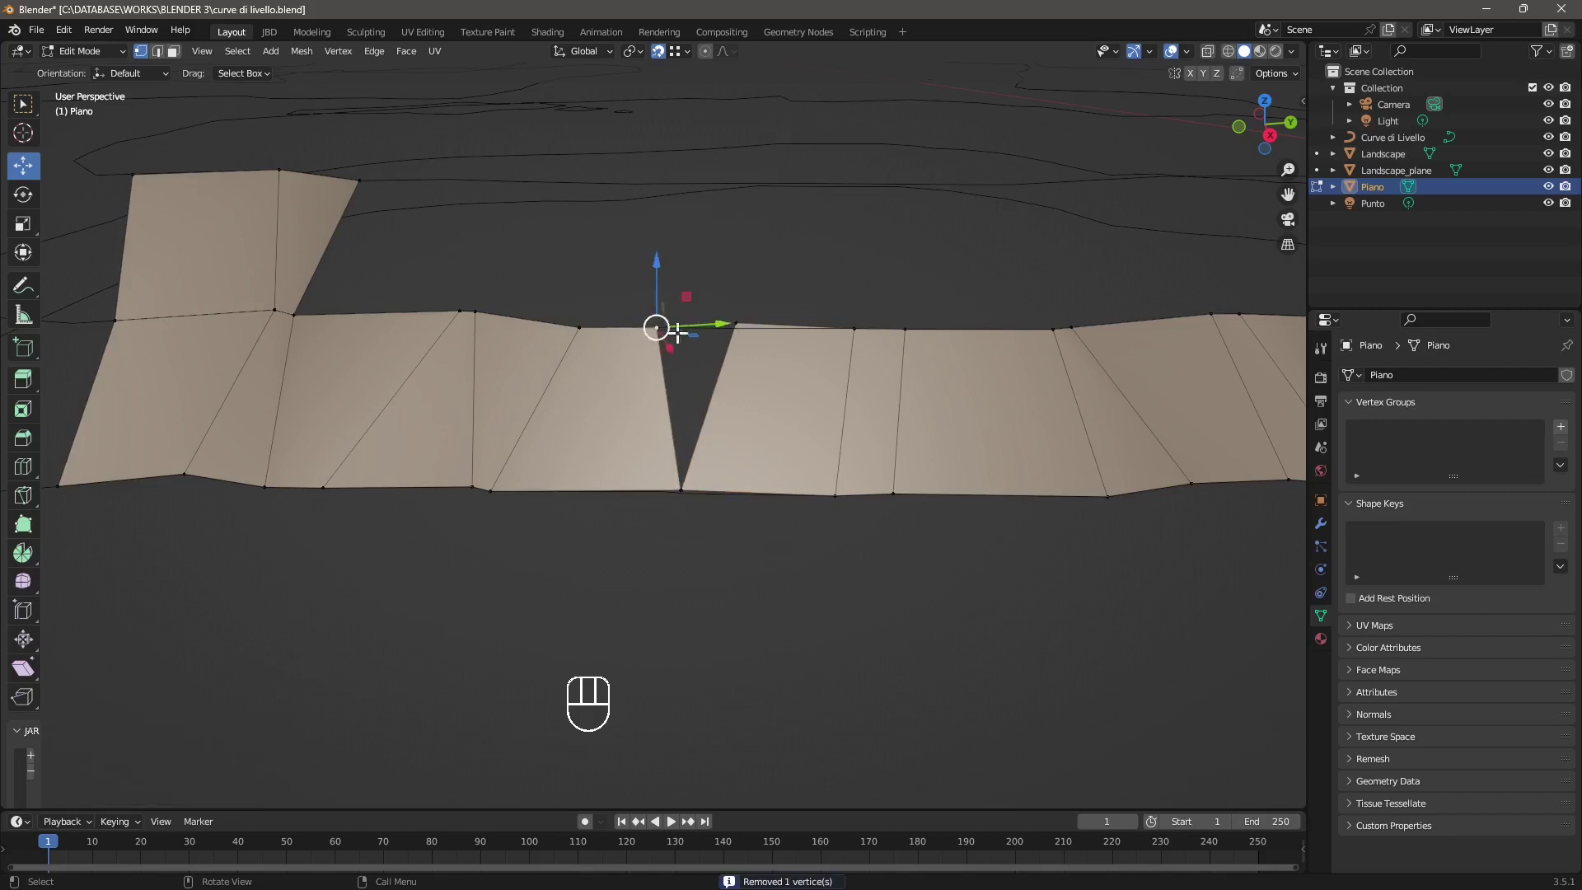
pyautogui.keyDown('shift'); pyautogui.click(736, 323); pyautogui.keyUp('shift')
pyautogui.rightClick(736, 323)
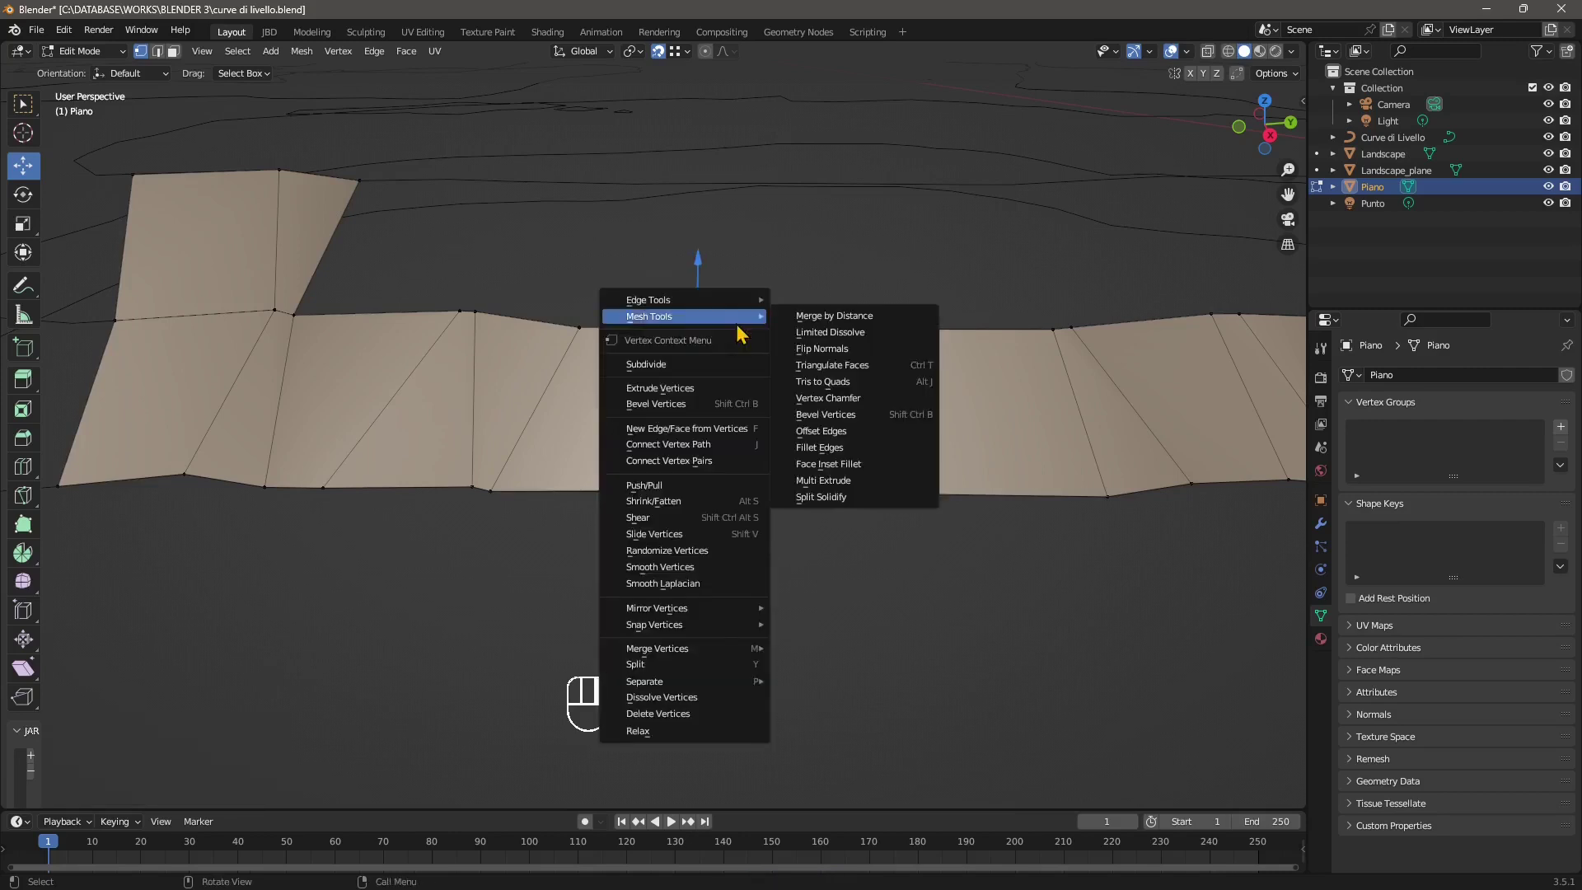
pyautogui.moveTo(699, 653)
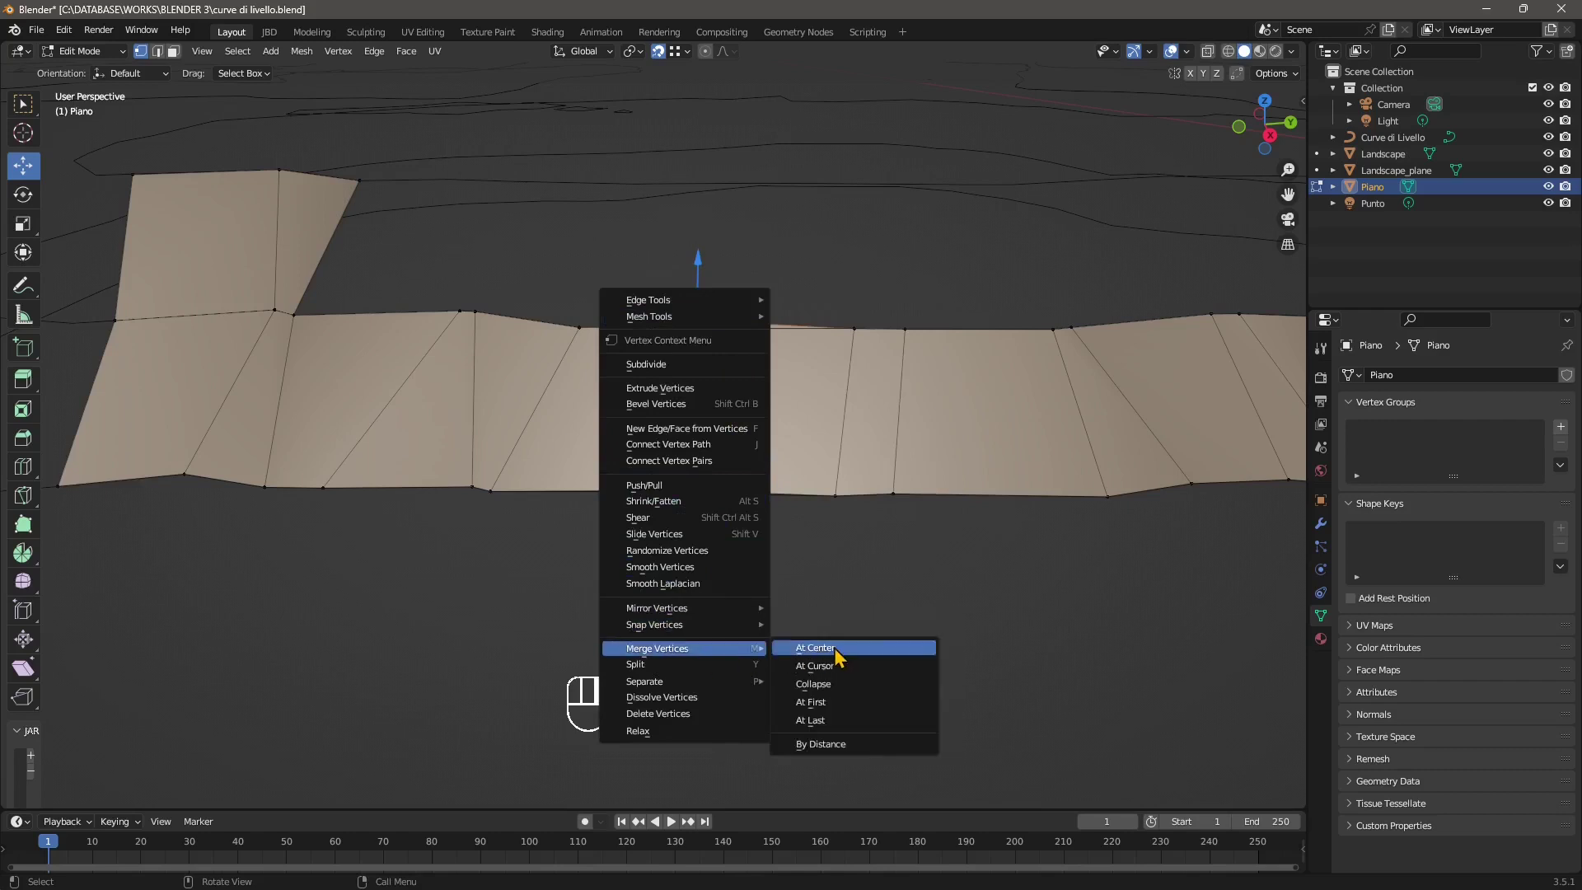
pyautogui.click(815, 721)
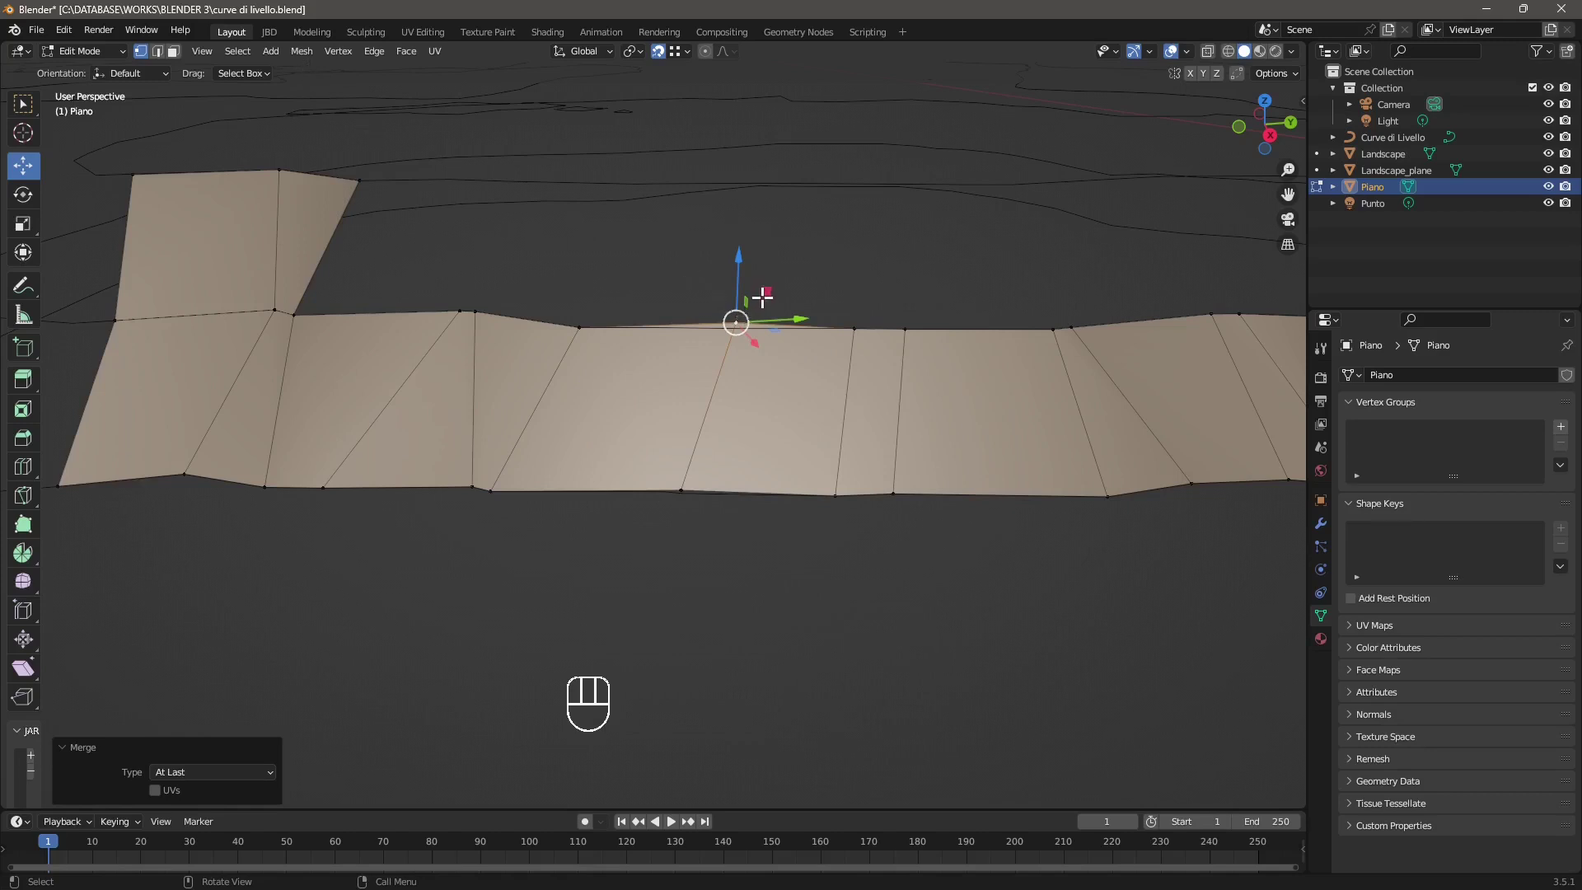
# Reposition the upper merged seam vertex on the contour line and shift the lower one about -0.0013 m along Y
pyautogui.press('g')
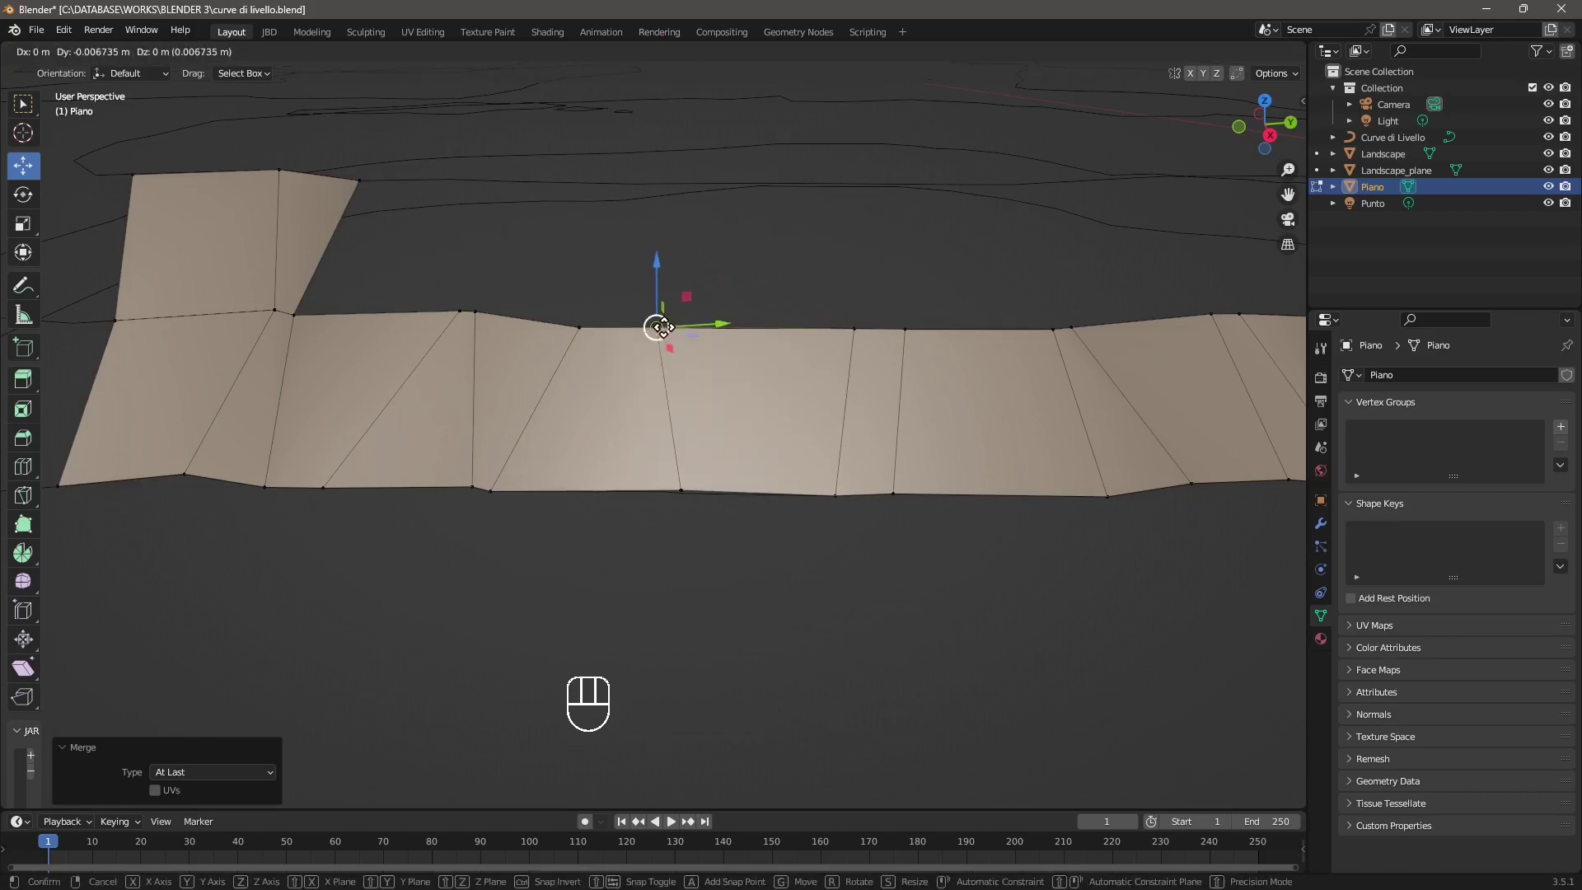
pyautogui.click(726, 328)
pyautogui.click(681, 489)
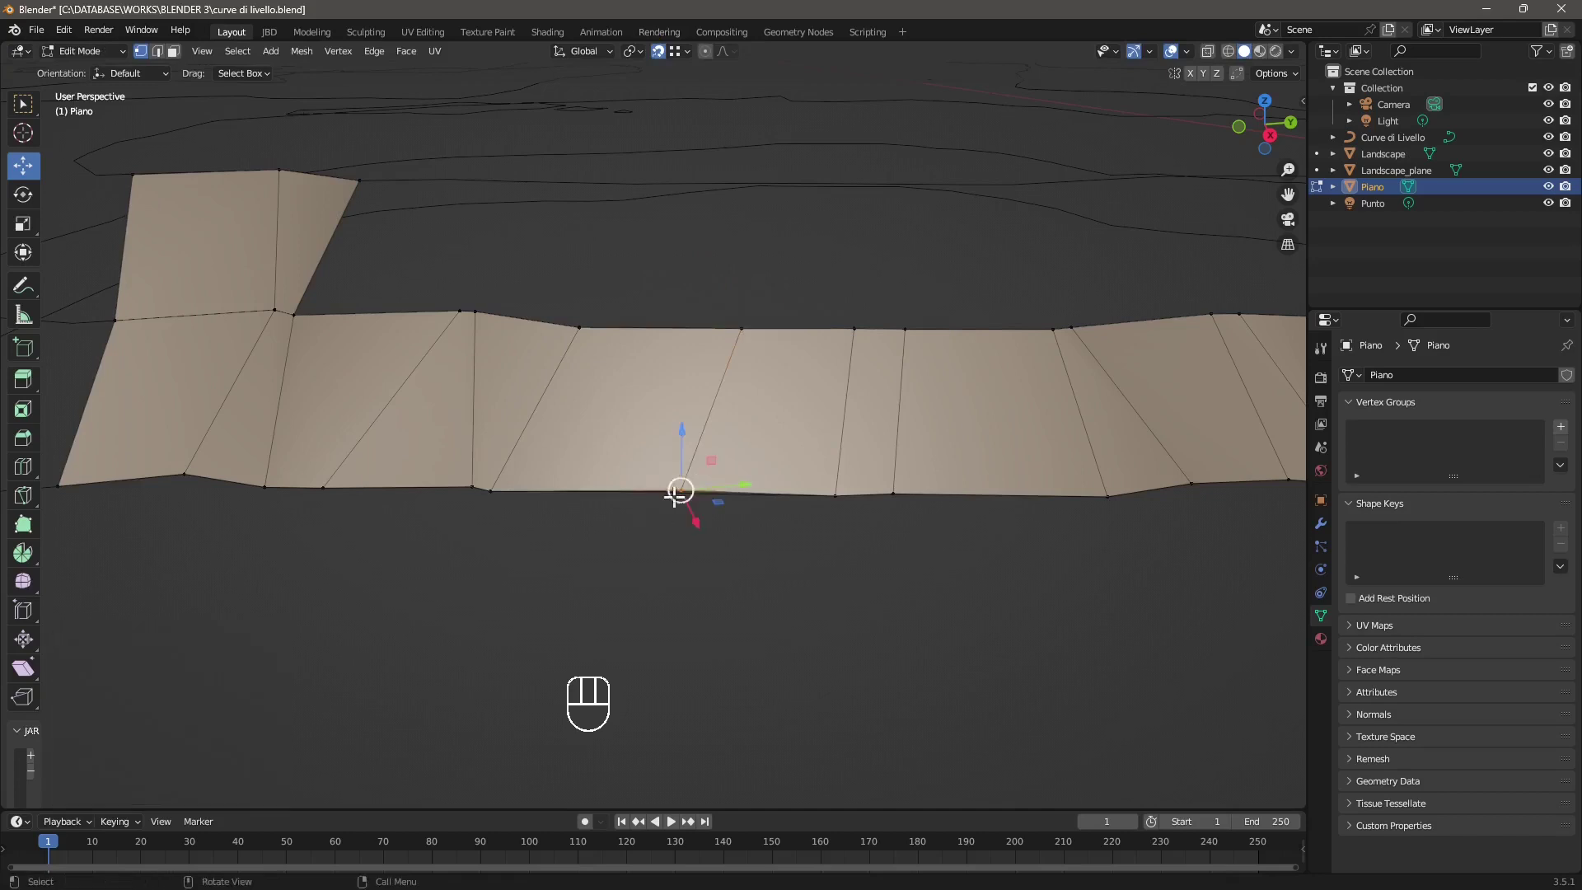
pyautogui.press('g')
pyautogui.click(665, 490)
# Select the whole Piano mesh, merge its vertices By Distance, and deselect everything
pyautogui.scroll(-5, 518, 504)
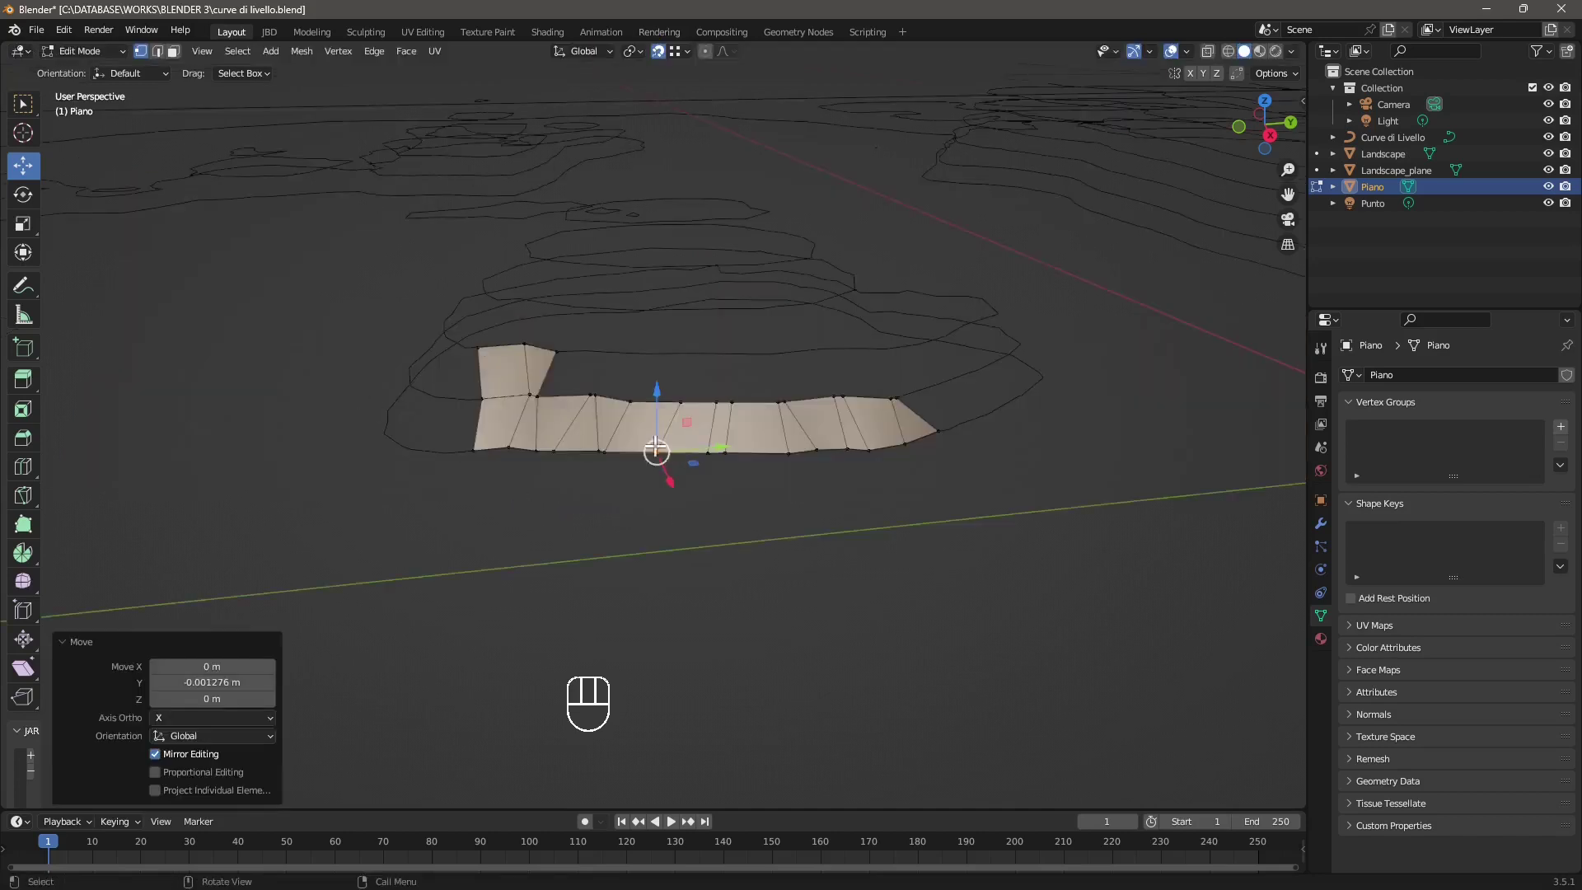
pyautogui.scroll(5, 656, 449)
pyautogui.scroll(-5, 656, 450)
pyautogui.moveTo(289, 207); pyautogui.dragTo(942, 604)
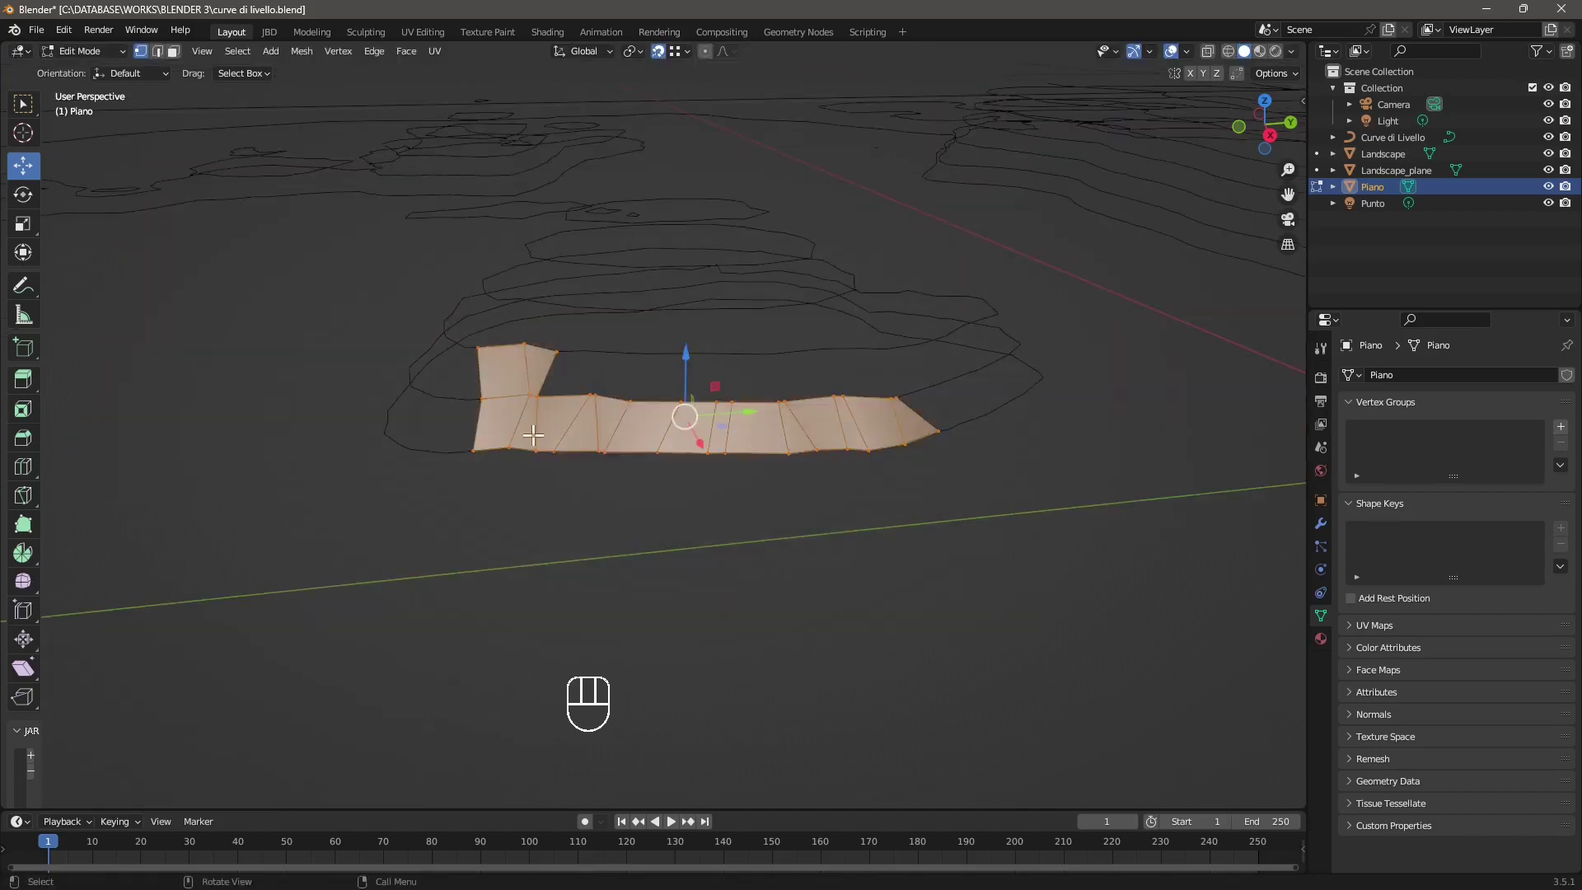
pyautogui.rightClick(593, 419)
pyautogui.moveTo(583, 738)
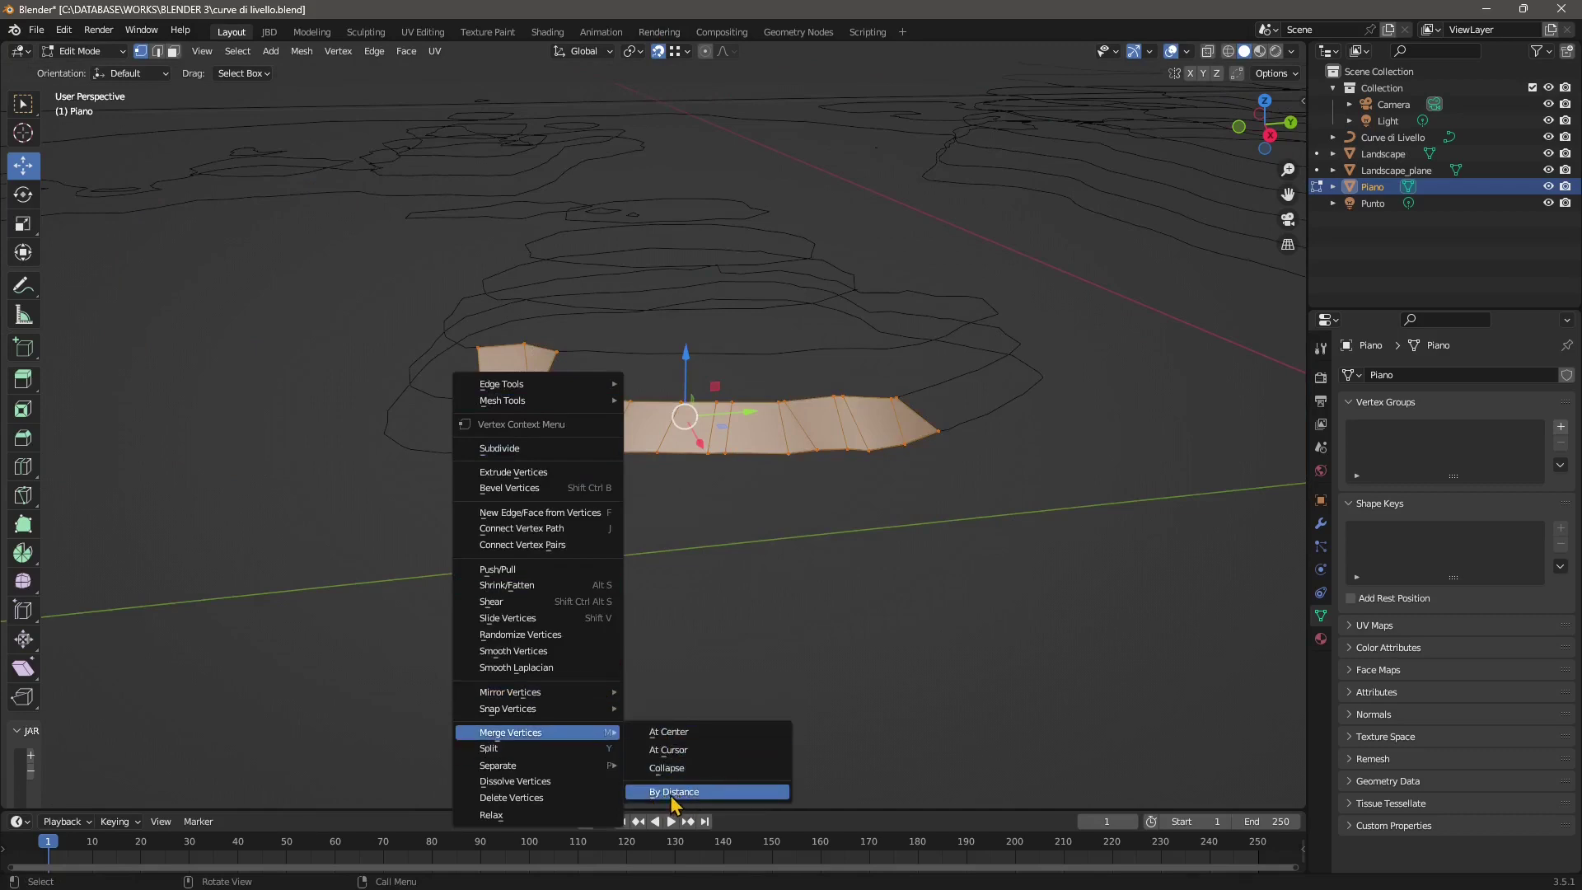
pyautogui.click(674, 793)
pyautogui.click(716, 507)
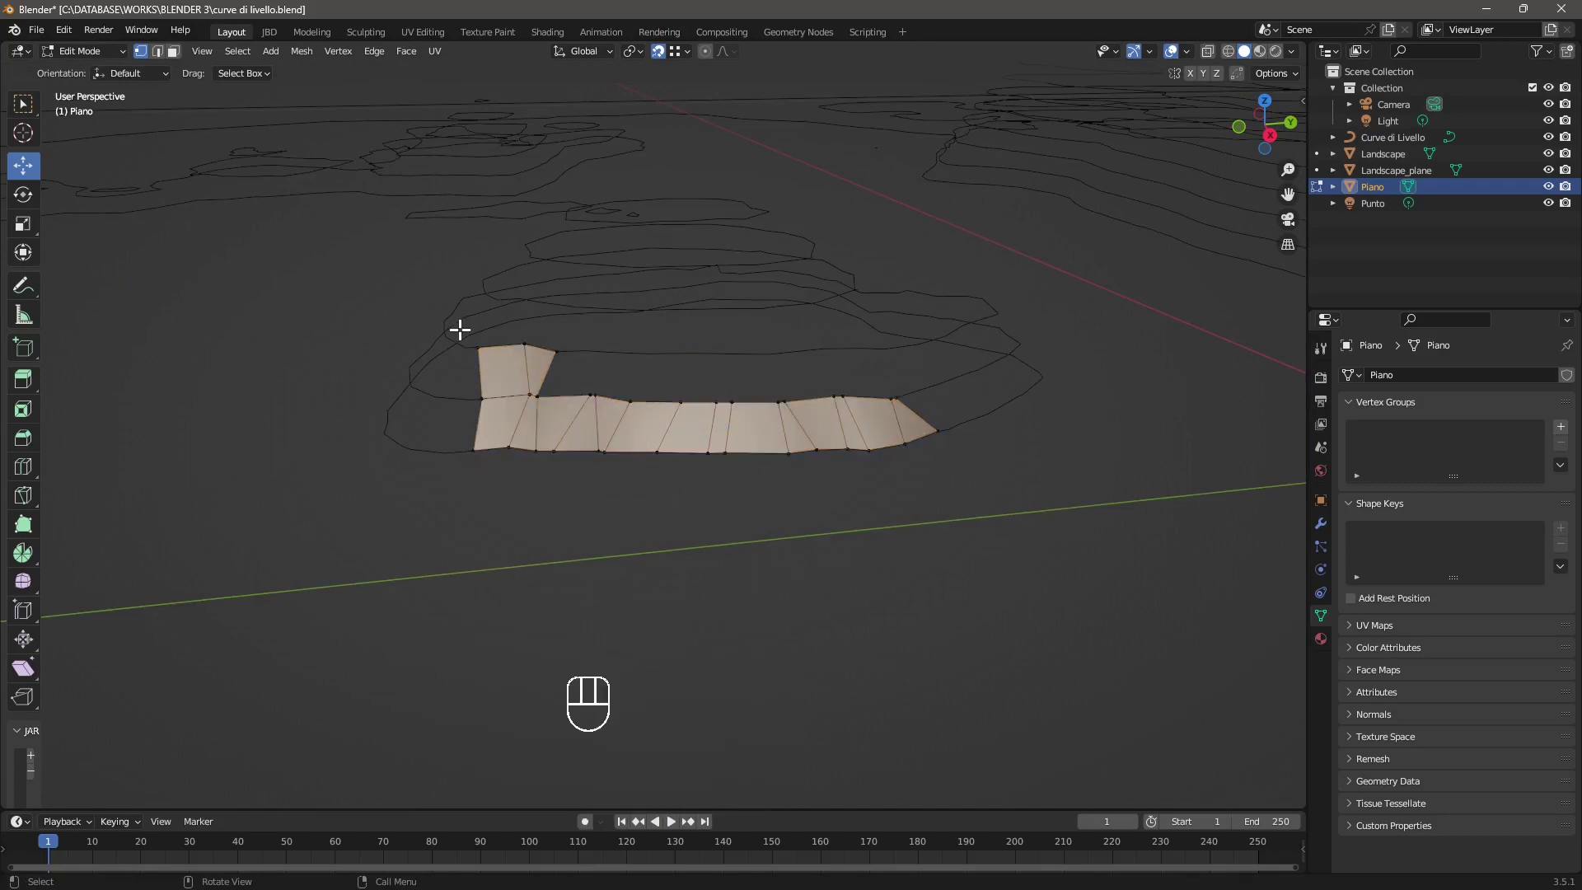
# Switch to Object Mode and examine the shading of the welded strip up close
pyautogui.click(82, 51)
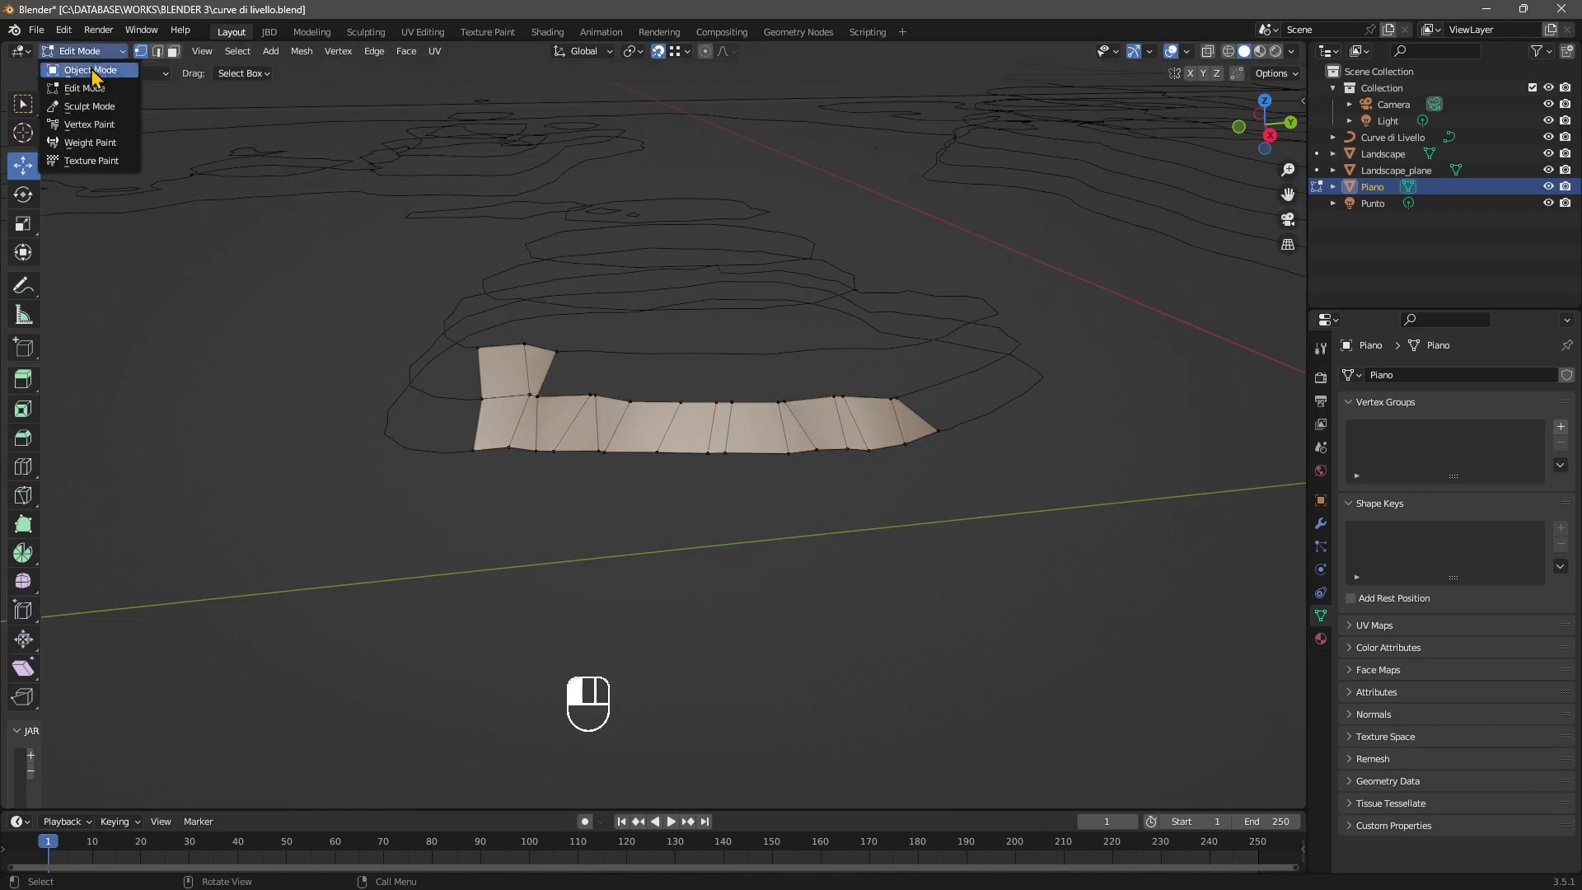
pyautogui.click(78, 64)
pyautogui.scroll(-2, 328, 377)
pyautogui.scroll(3, 463, 460)
pyautogui.click(467, 463)
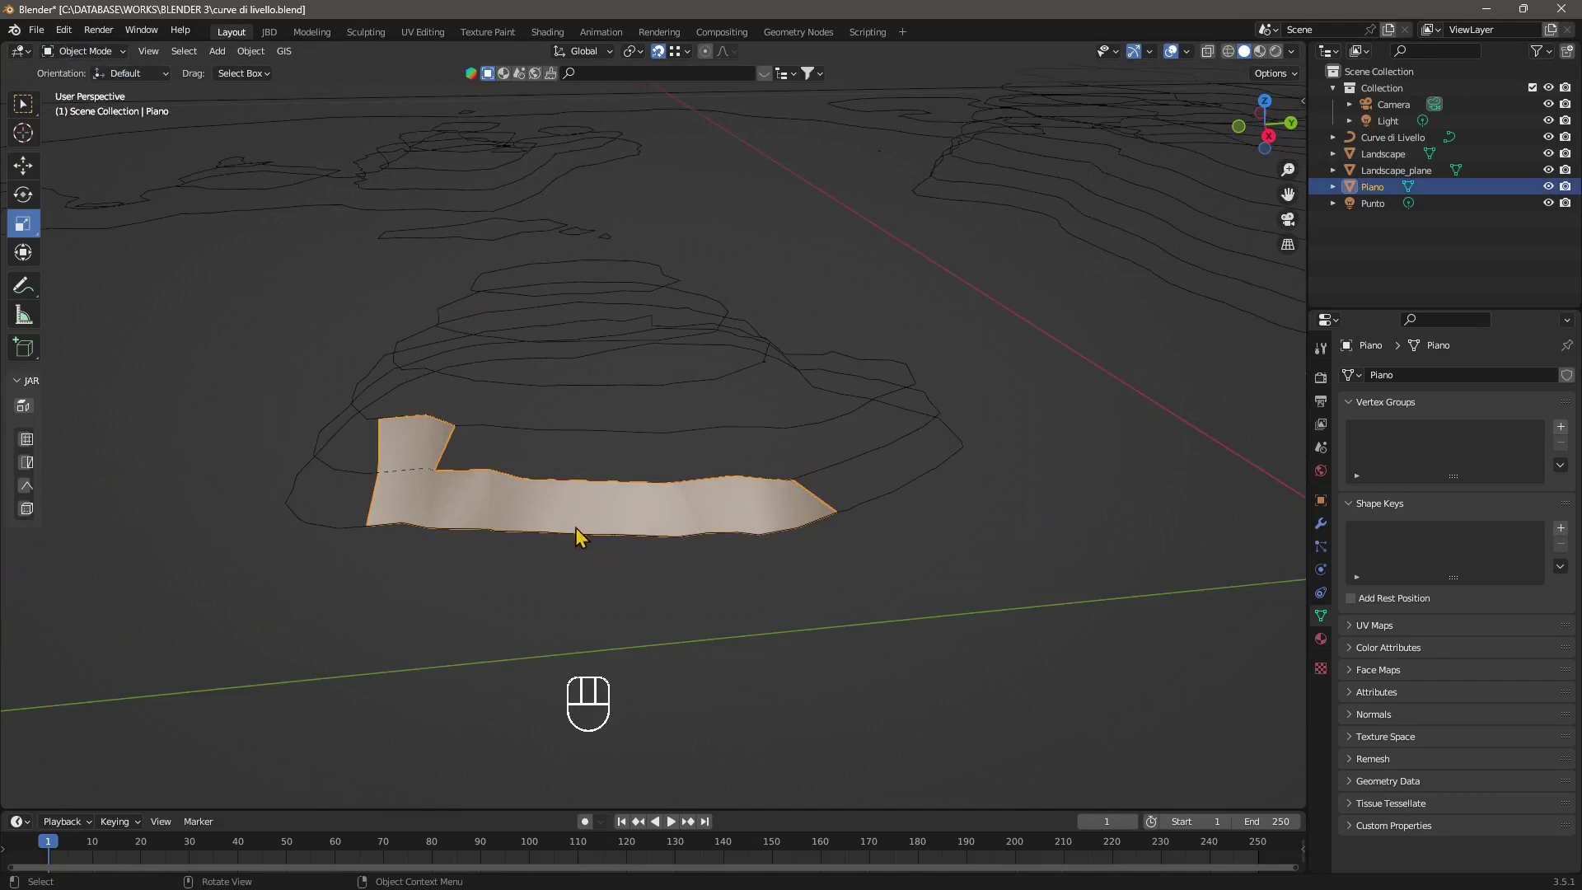
pyautogui.scroll(6, 607, 566)
pyautogui.scroll(-6, 573, 561)
# In Edit Mode with edge selection, use Poly Build to extrude a face from the strip's upper edge to the next contour line and adjust its corner
pyautogui.click(83, 51)
pyautogui.click(75, 80)
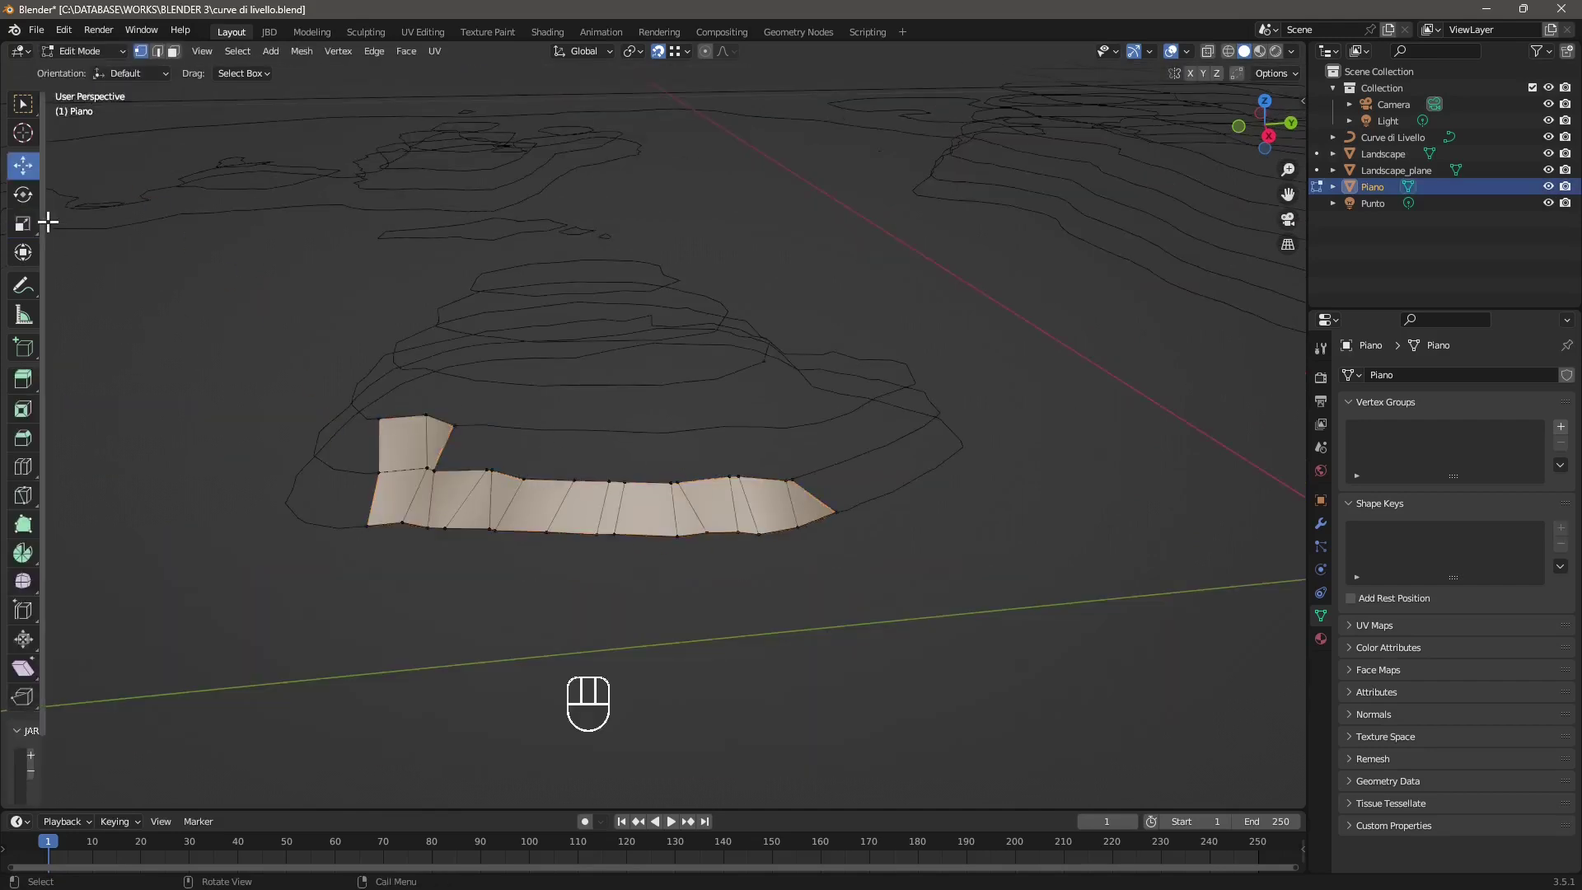
pyautogui.click(157, 51)
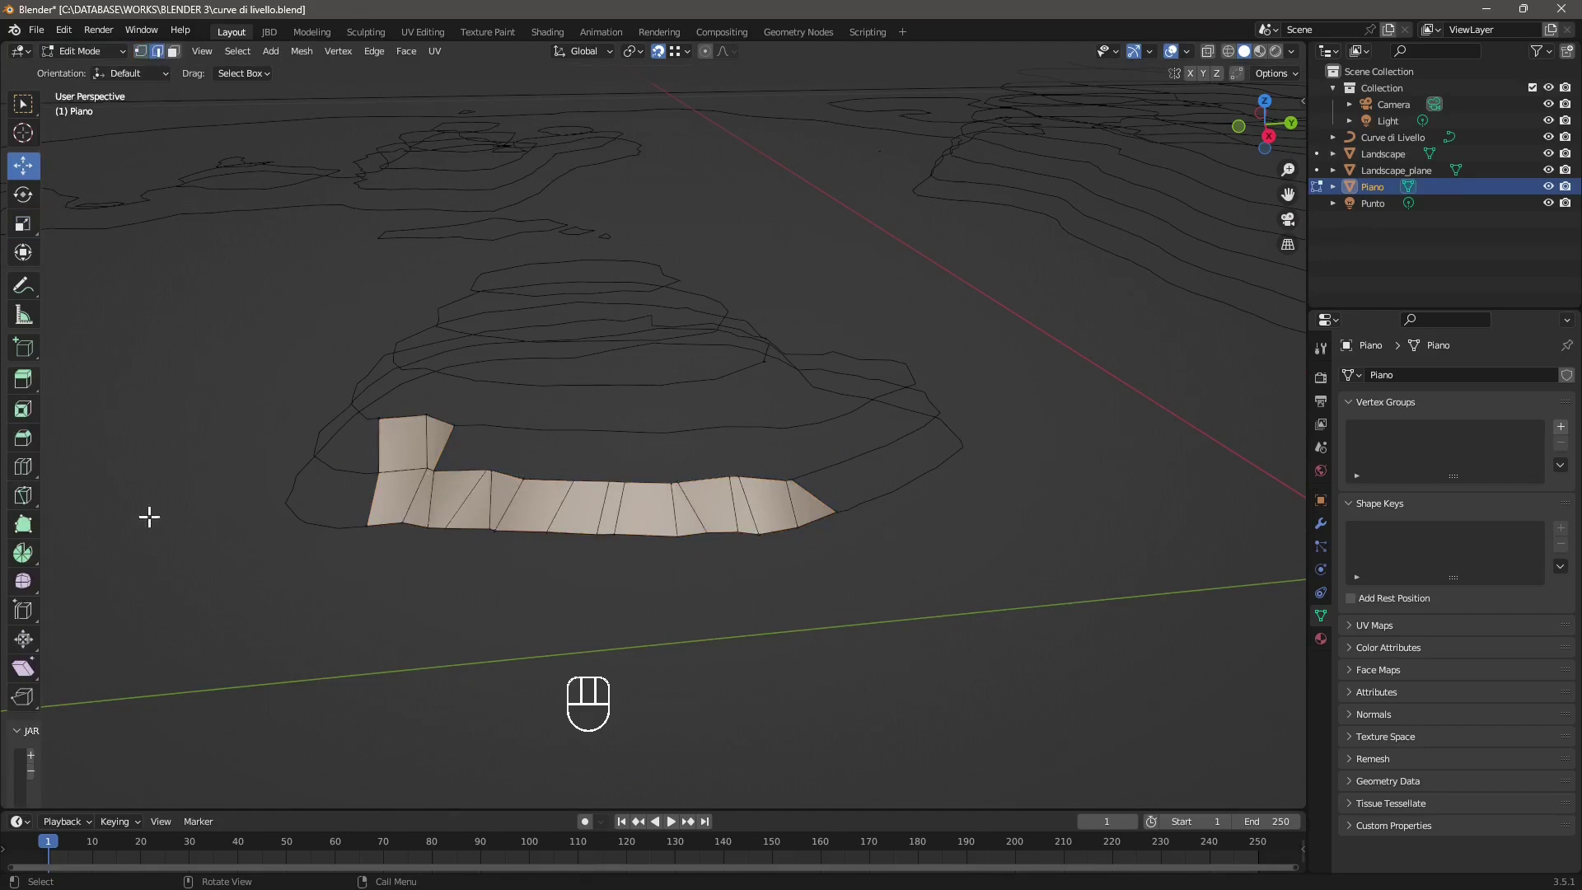
pyautogui.click(22, 525)
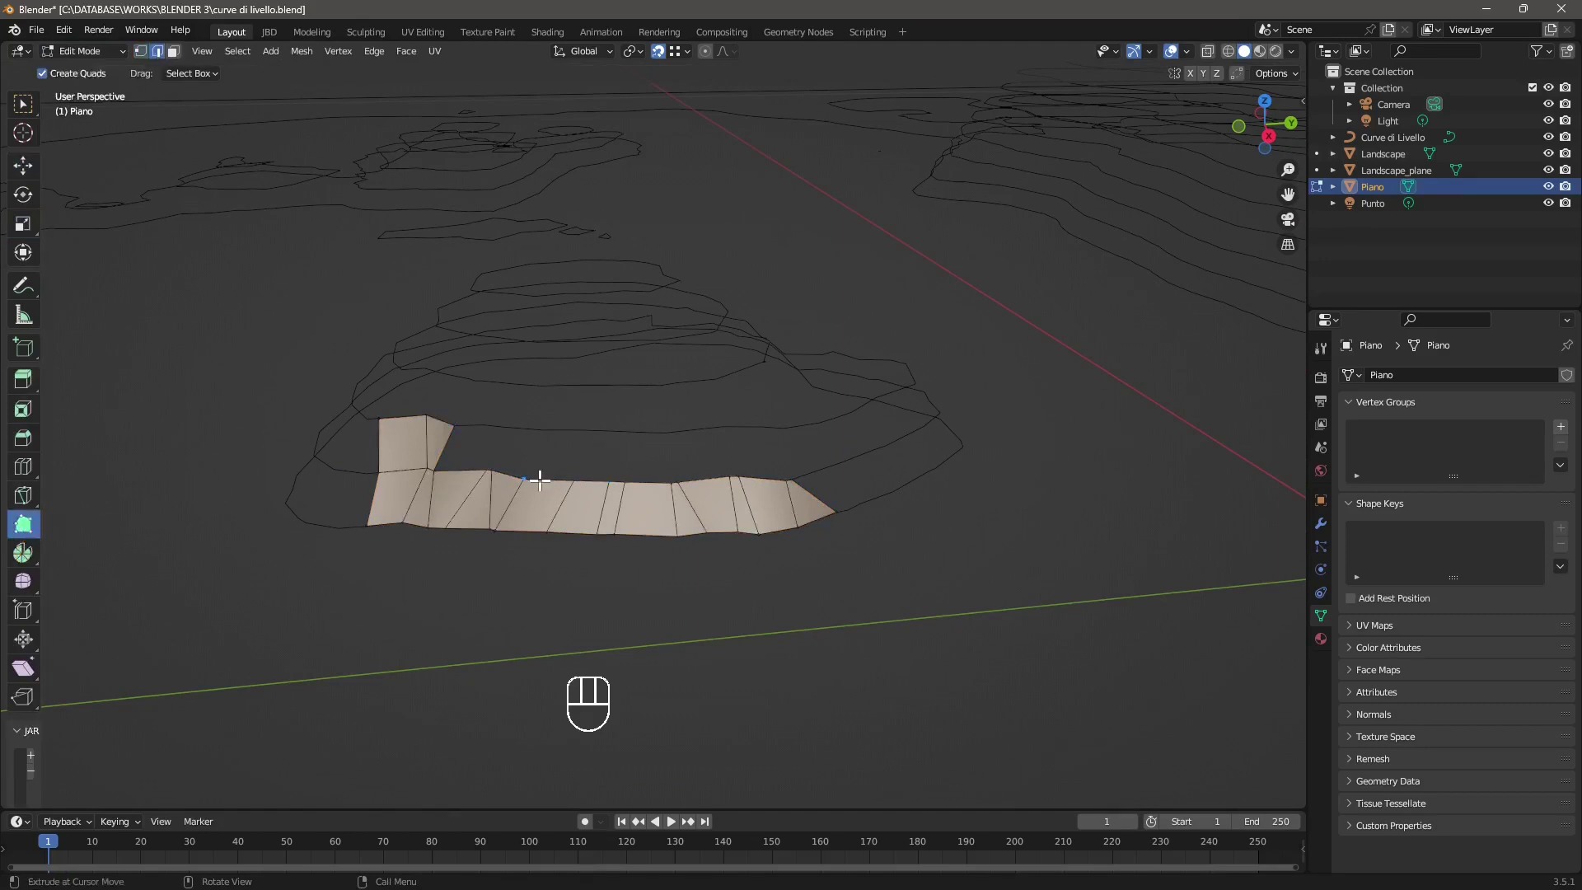
pyautogui.scroll(6, 540, 479)
pyautogui.moveTo(300, 576); pyautogui.dragTo(325, 420)
pyautogui.moveTo(470, 421)
pyautogui.mouseDown()
pyautogui.moveTo(424, 413)
pyautogui.moveTo(438, 419)
pyautogui.mouseUp()
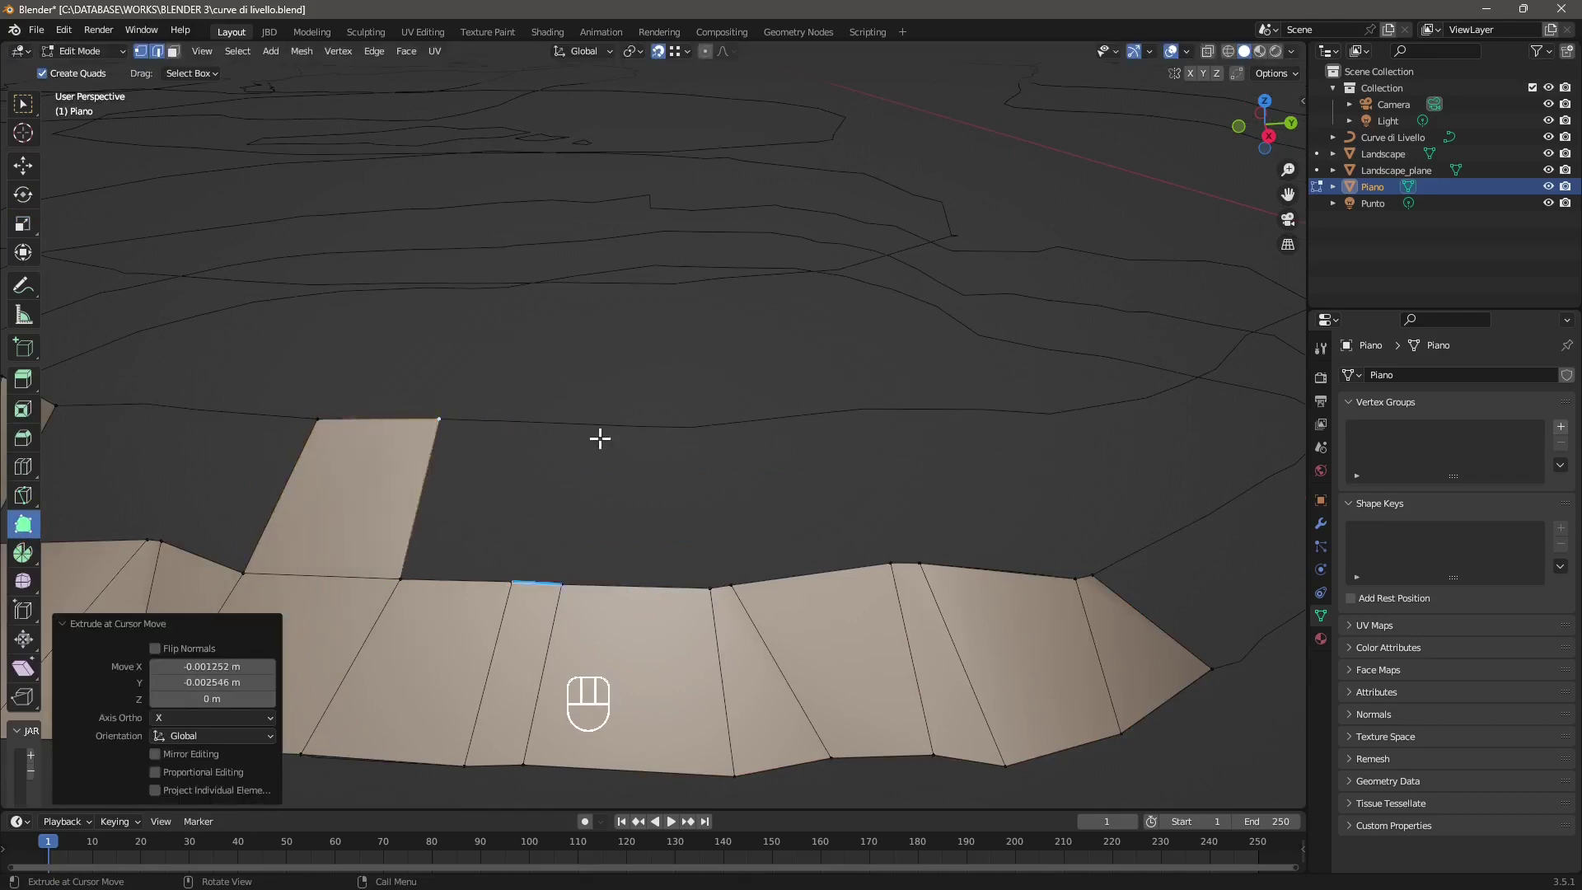
# Extrude a second Poly Build face from the new face's side edge, snapping its corners to the strip's vertex and the upper contour line
pyautogui.keyDown('shift'); pyautogui.moveTo(600, 438); pyautogui.dragTo(657, 440, button='middle'); pyautogui.keyUp('shift')
pyautogui.click(485, 488)
pyautogui.moveTo(485, 487); pyautogui.dragTo(596, 494)
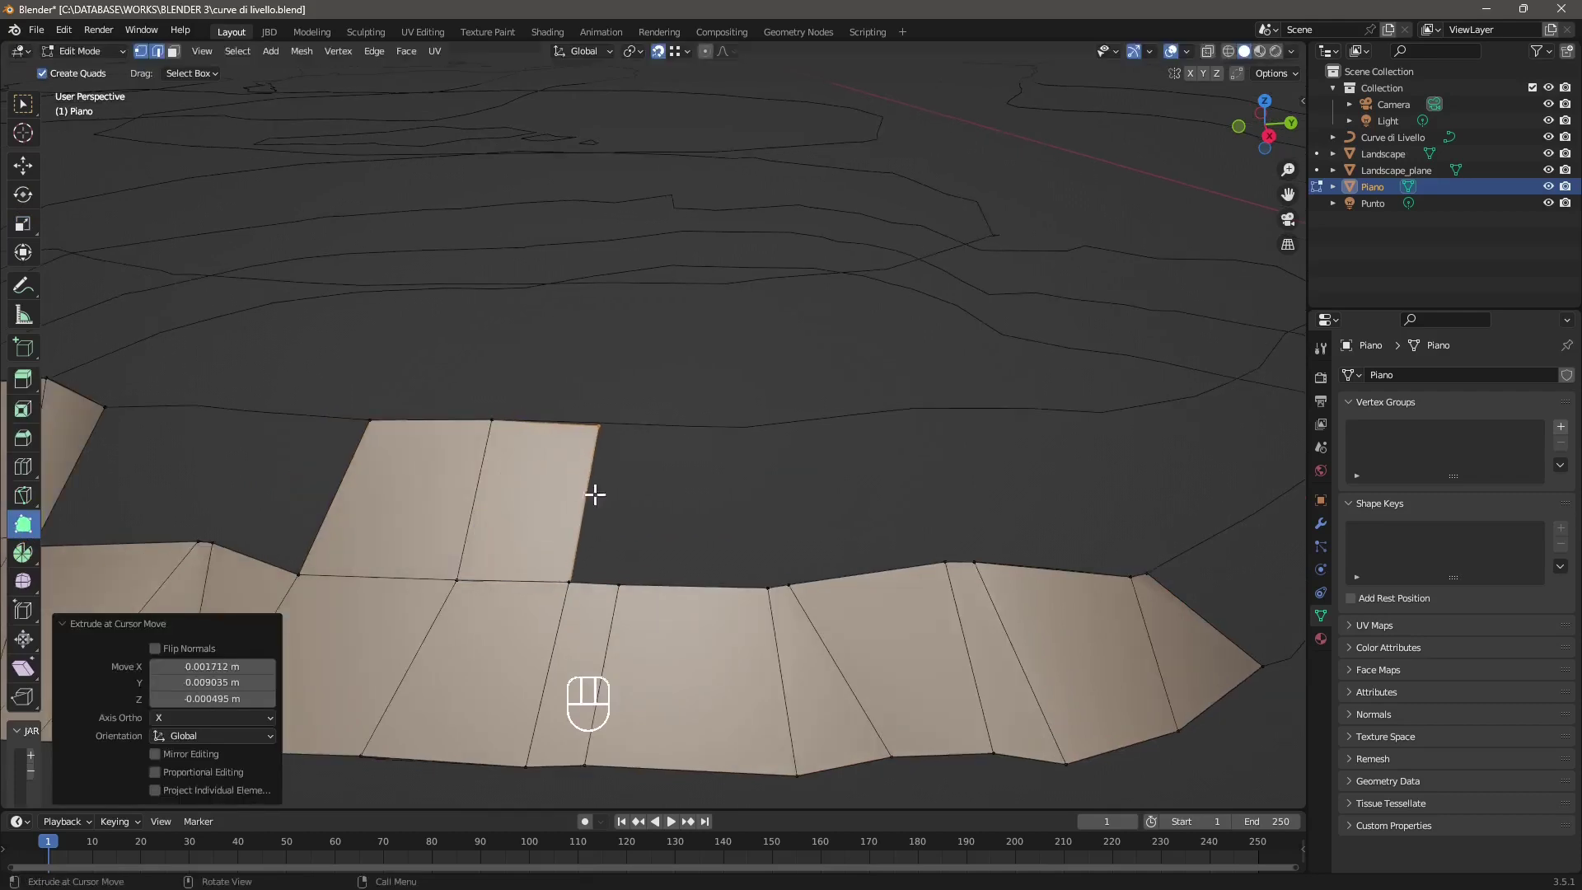
pyautogui.click(573, 576)
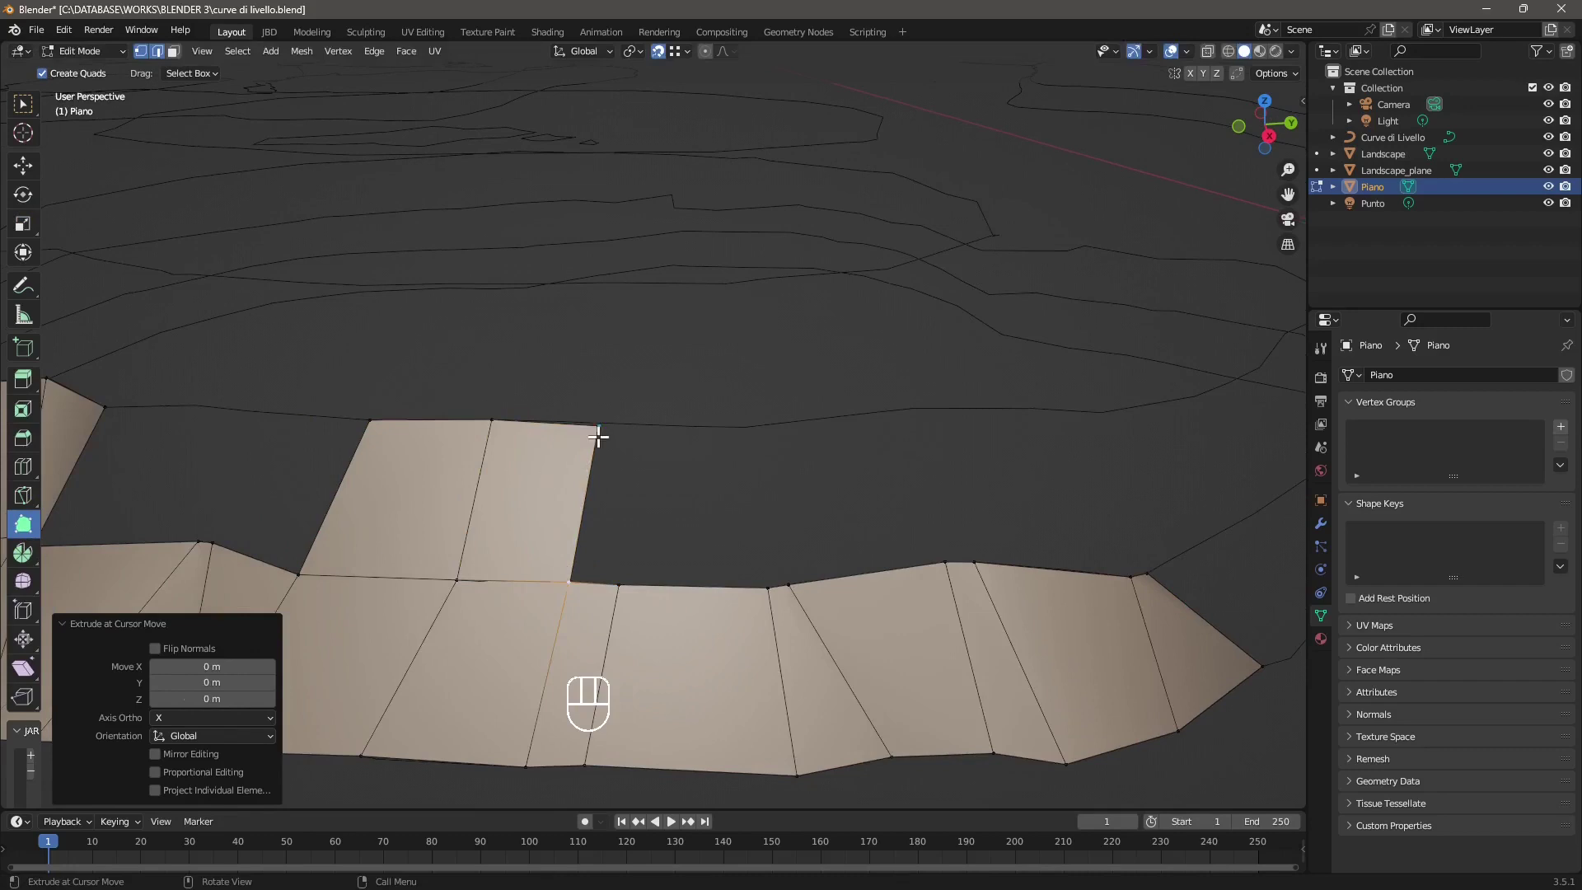
pyautogui.press('g')
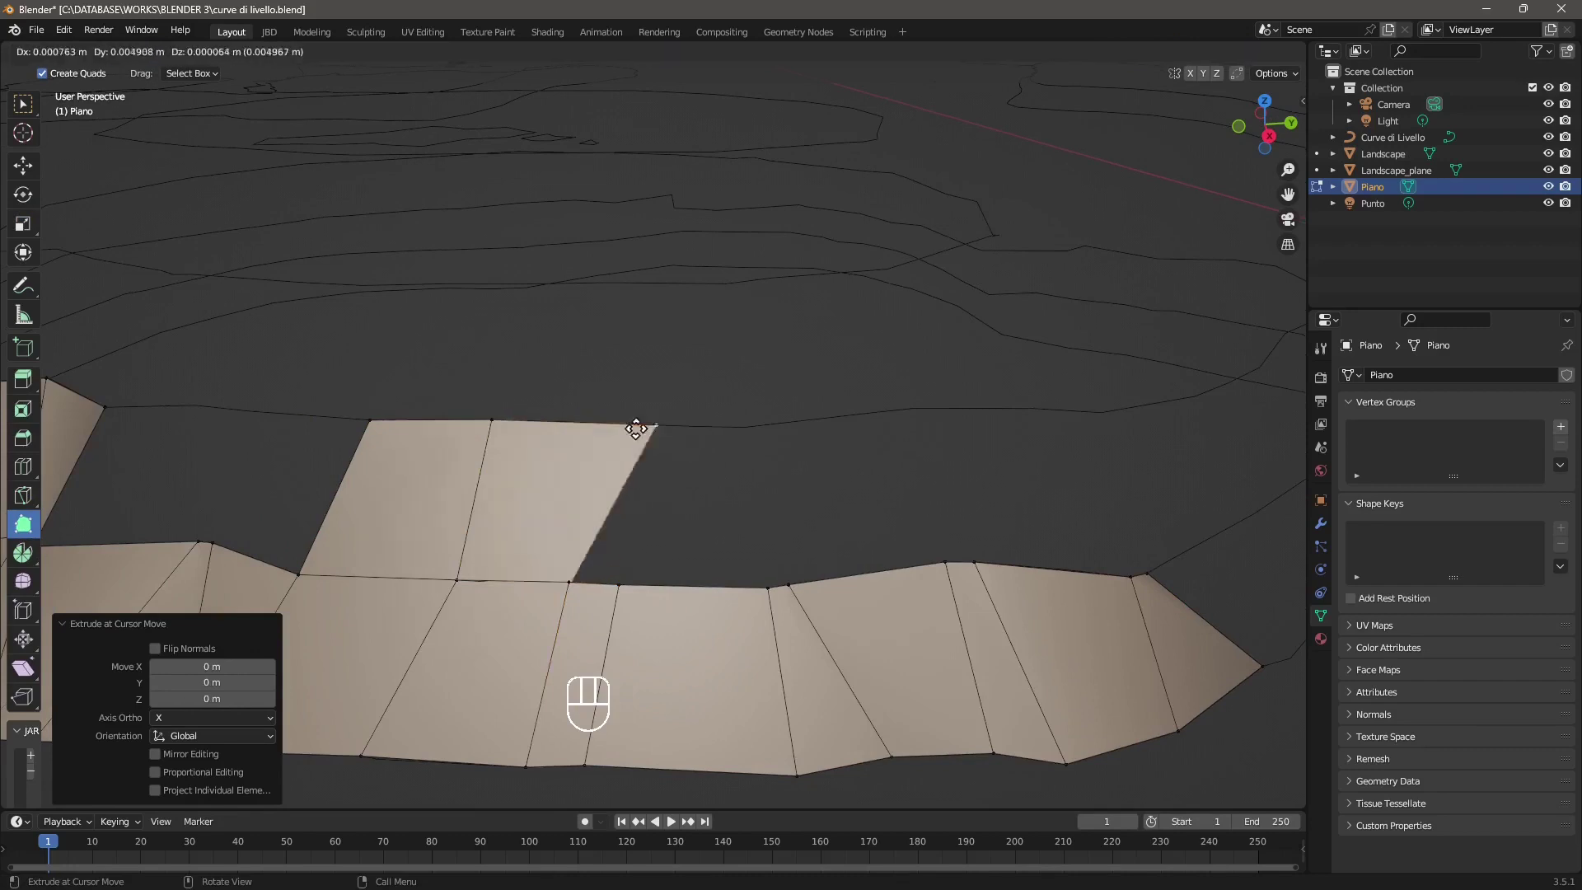
pyautogui.click(555, 423)
# Save curve di livello.blend and close its window to switch to the Blender Curve di Livello.blend project
pyautogui.scroll(-6, 653, 519)
pyautogui.scroll(3, 554, 484)
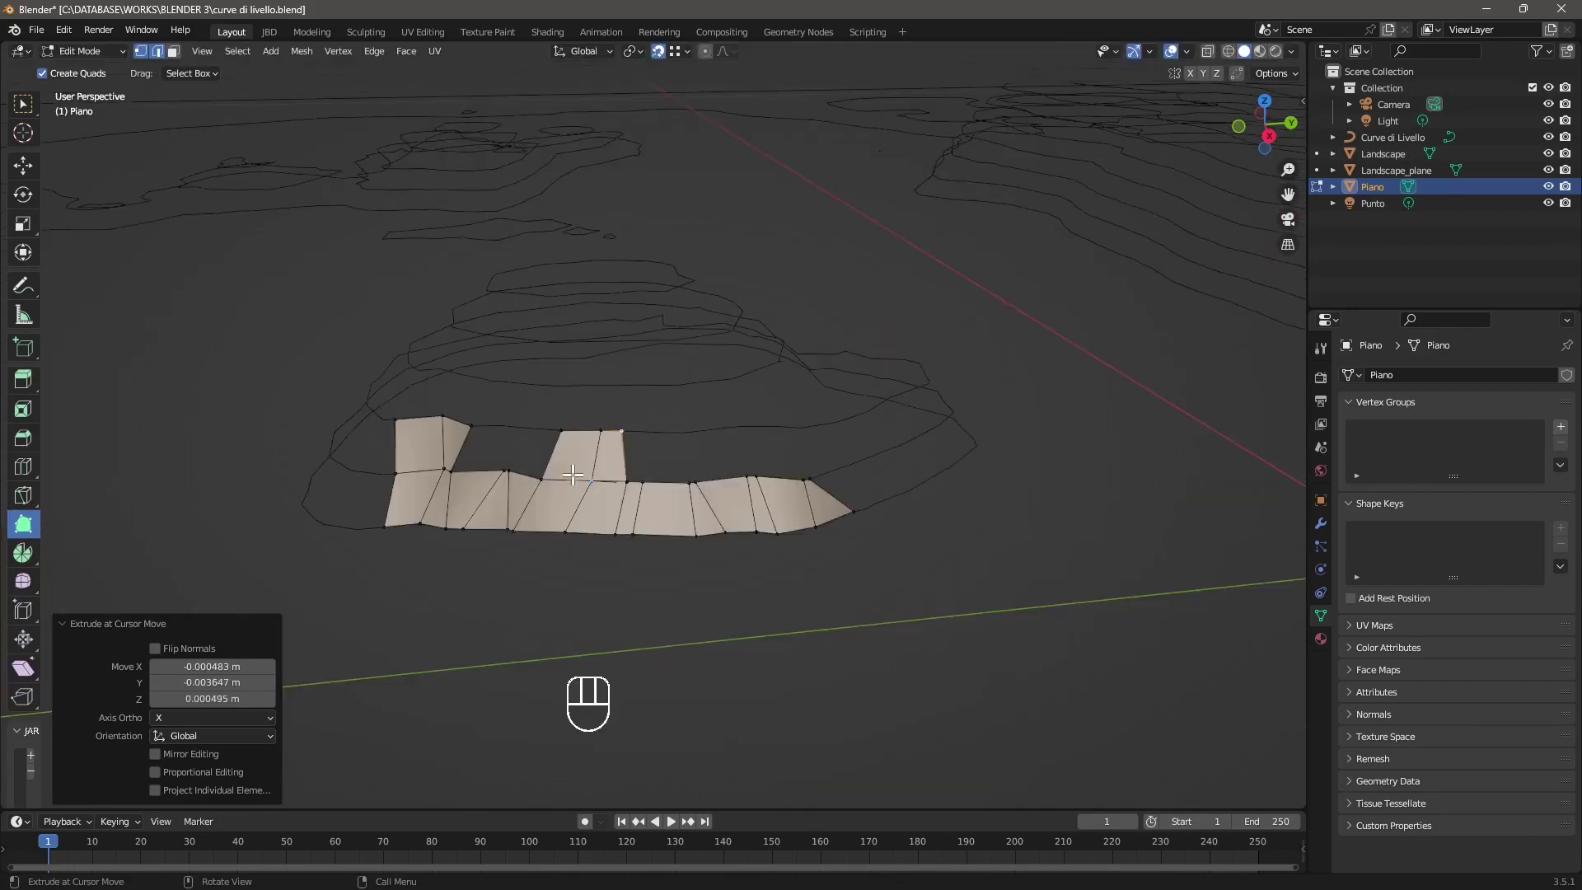
pyautogui.click(36, 29)
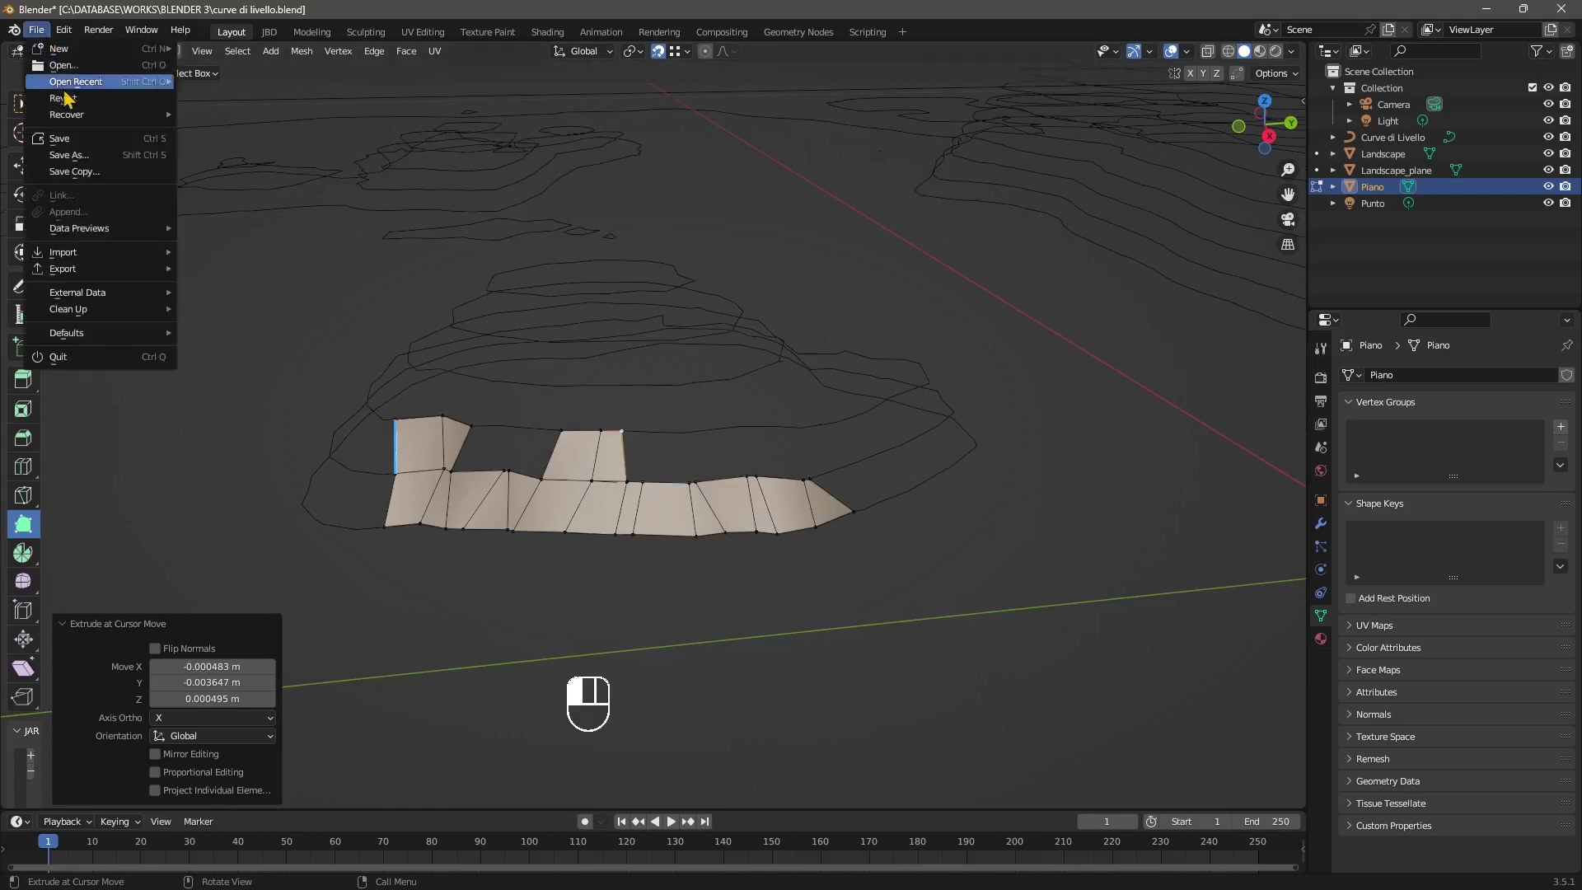
pyautogui.click(58, 142)
pyautogui.scroll(-10, 514, 346)
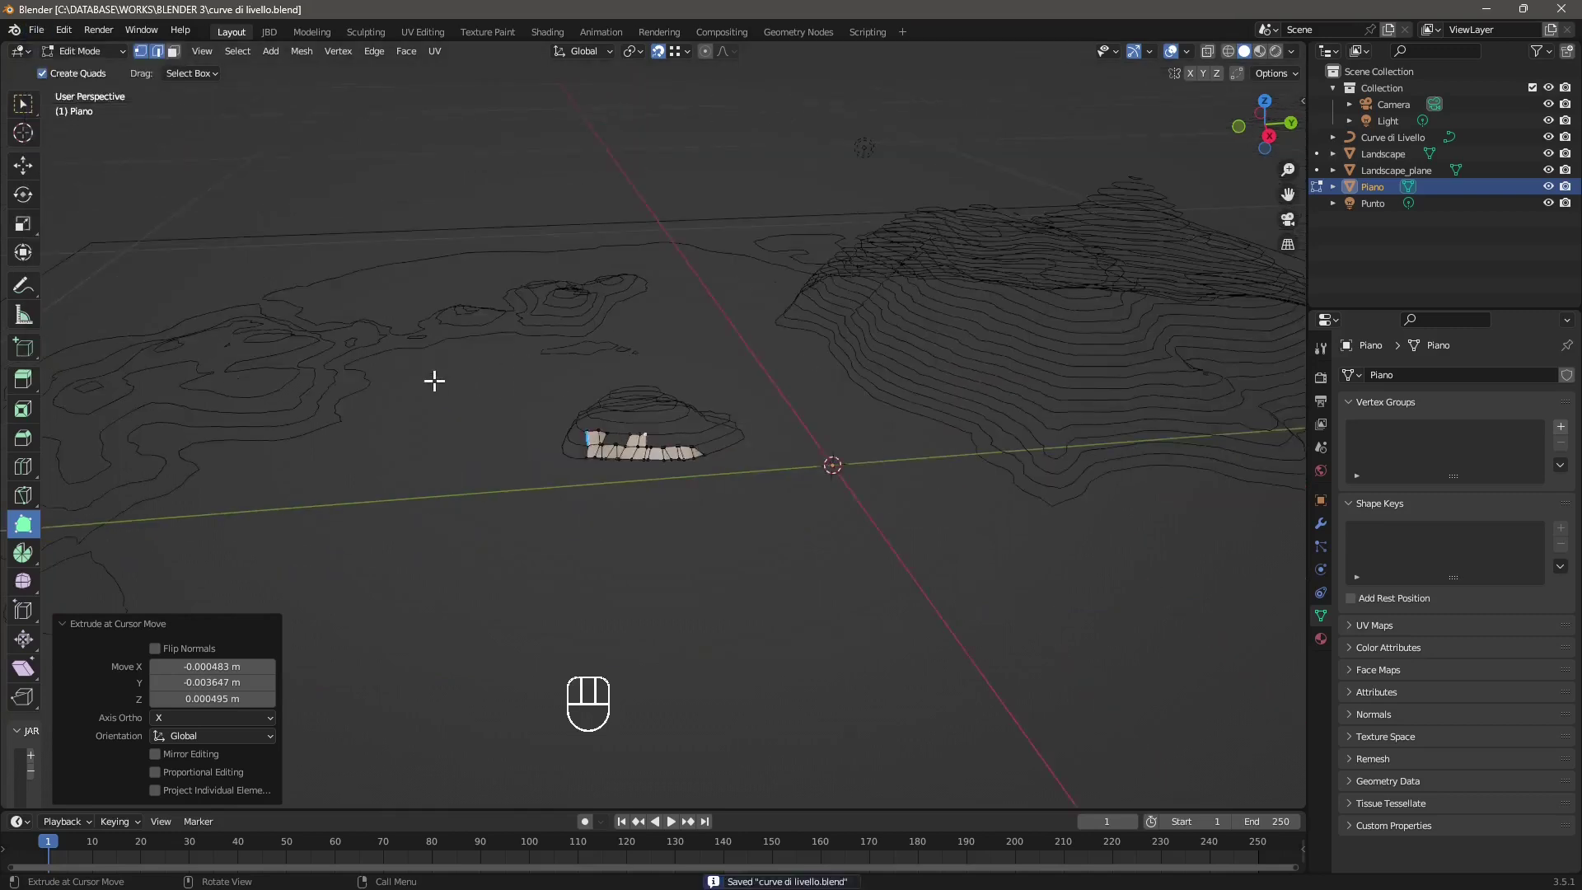
pyautogui.moveTo(413, 365); pyautogui.dragTo(808, 430, button='middle')
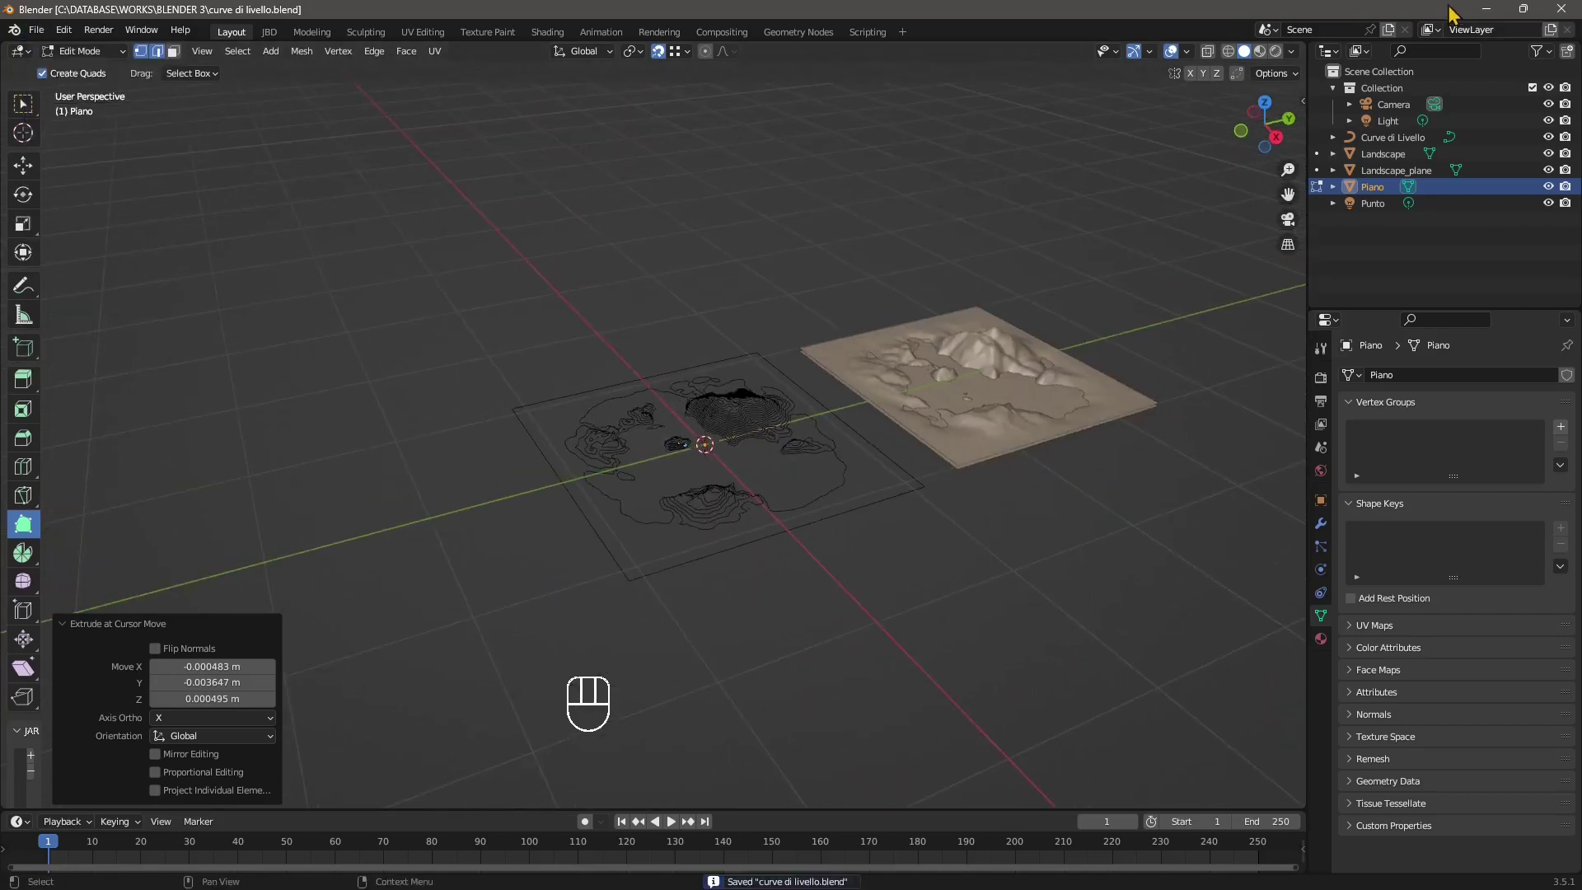
pyautogui.click(1566, 10)
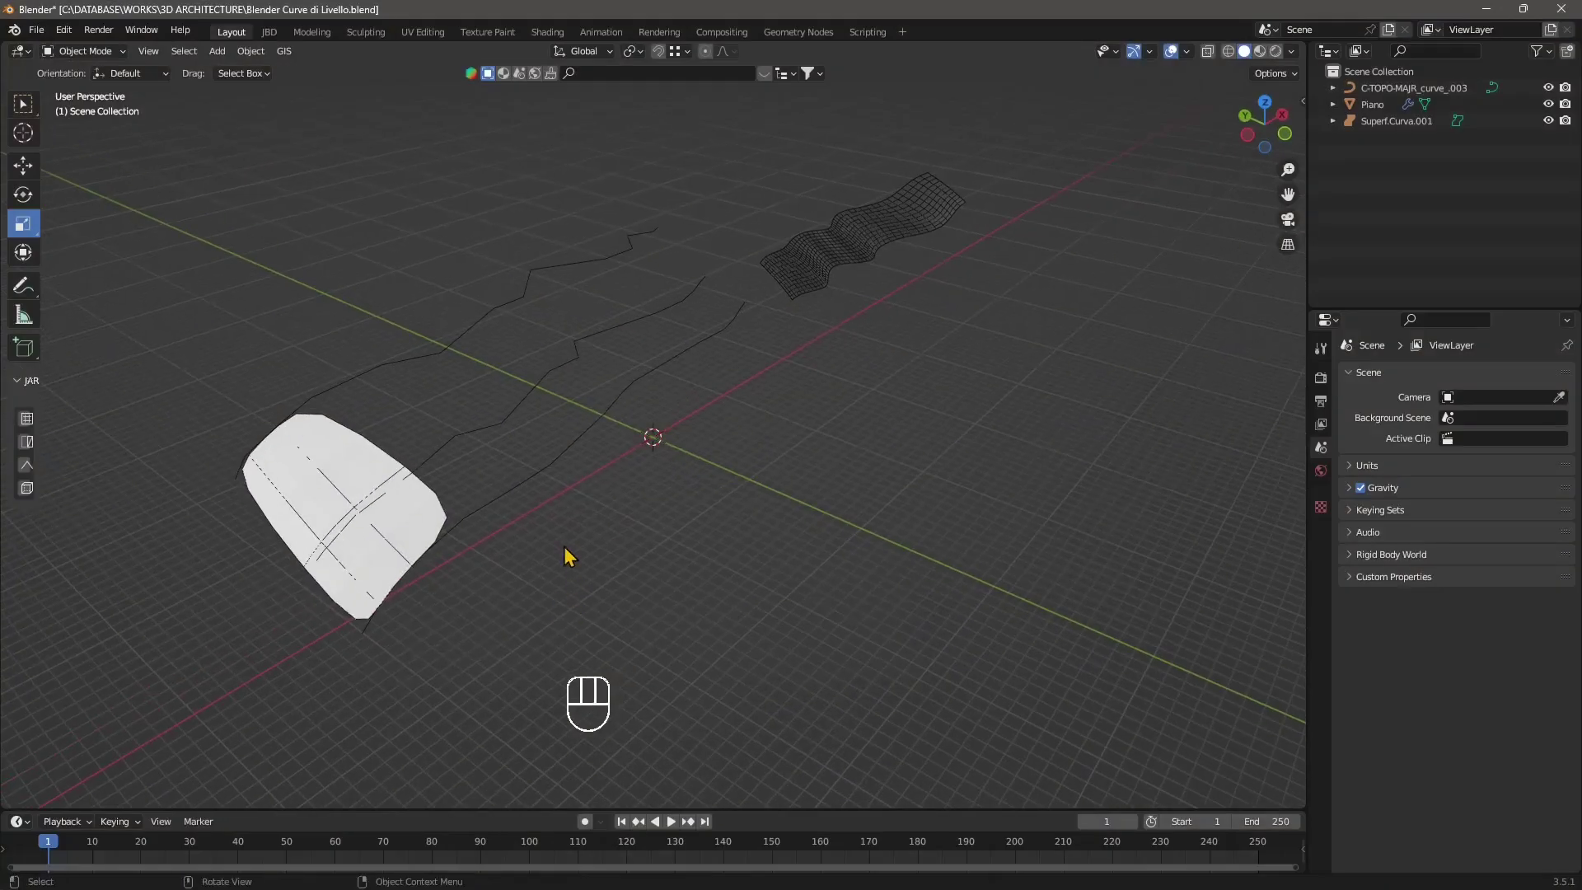
# Select the C-TOPO-MAJR_curve_.003 contour curves followed by the Piano mesh, and examine the modifiers of each
pyautogui.keyDown('shift'); pyautogui.moveTo(639, 516); pyautogui.dragTo(879, 576, button='middle'); pyautogui.keyUp('shift')
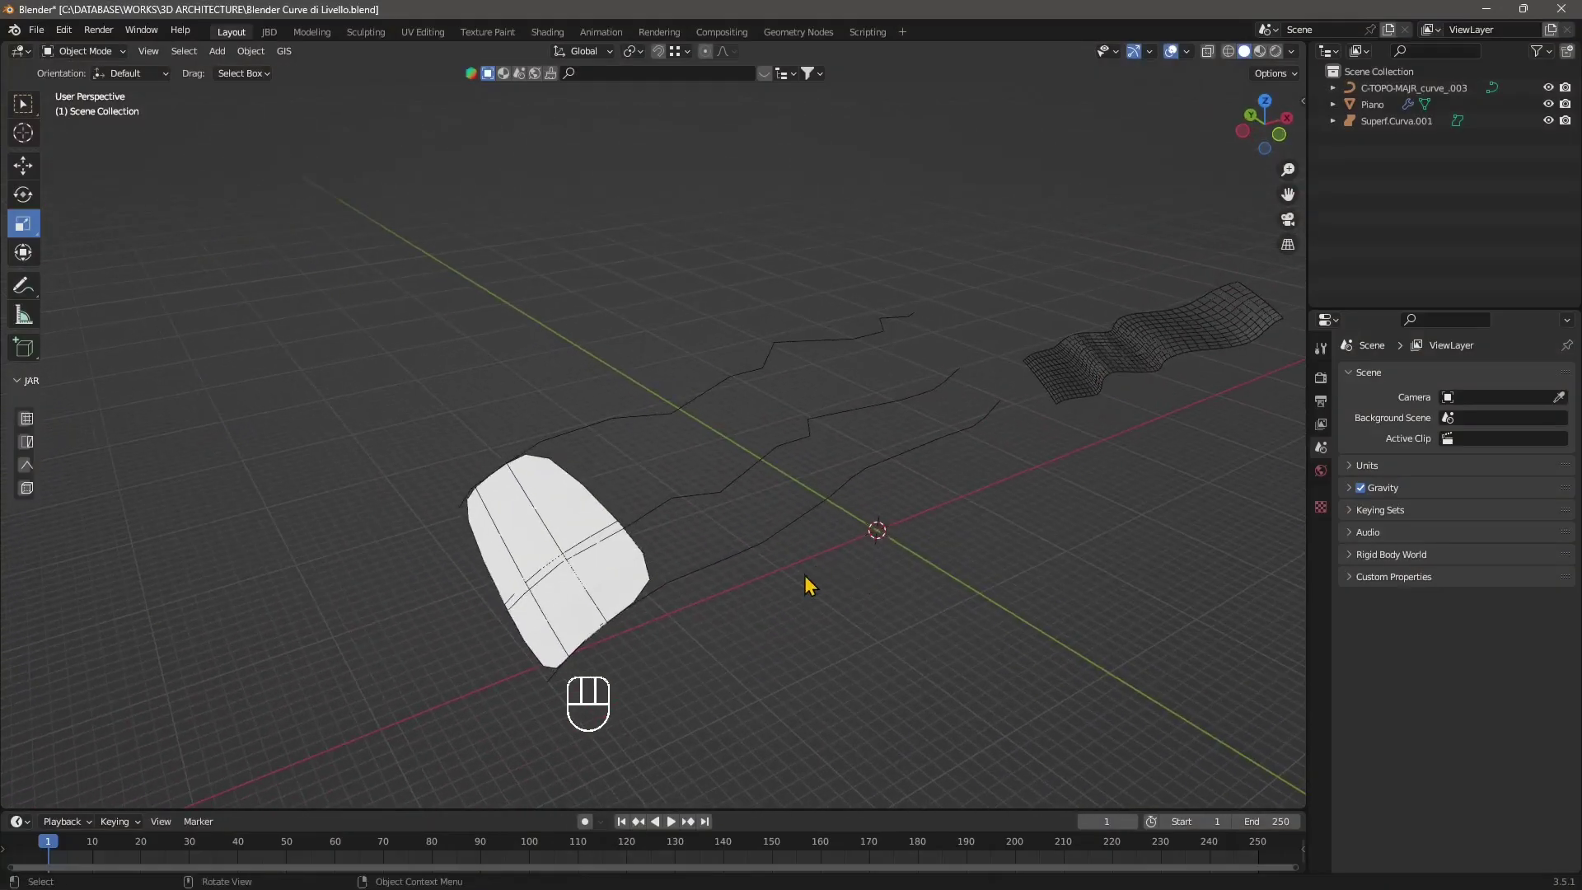
pyautogui.scroll(-1, 610, 573)
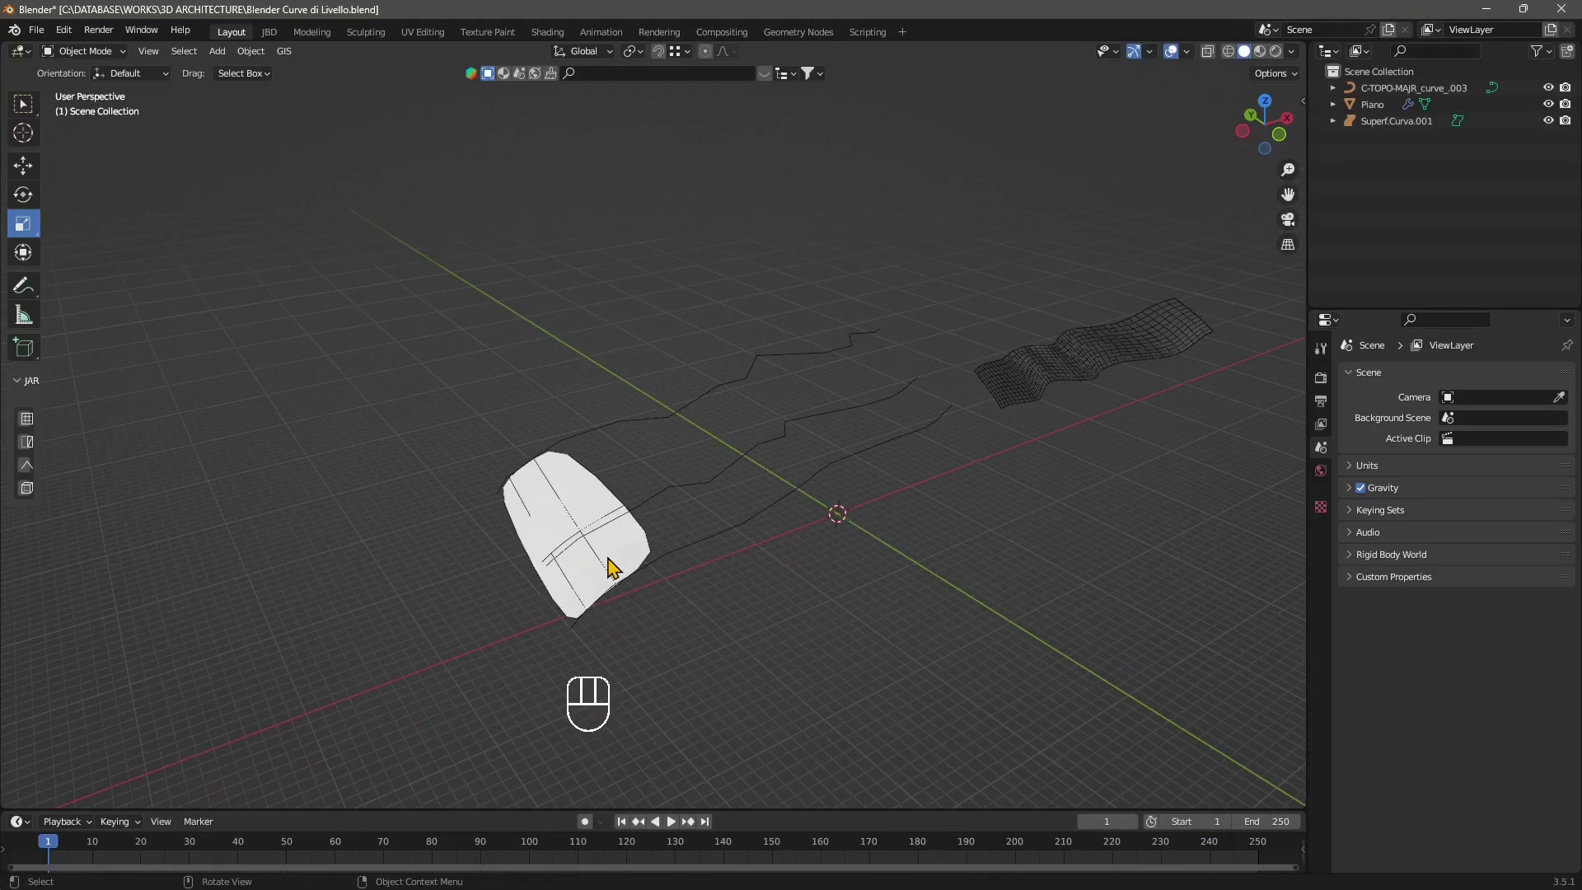
pyautogui.moveTo(611, 569); pyautogui.dragTo(708, 572, button='middle')
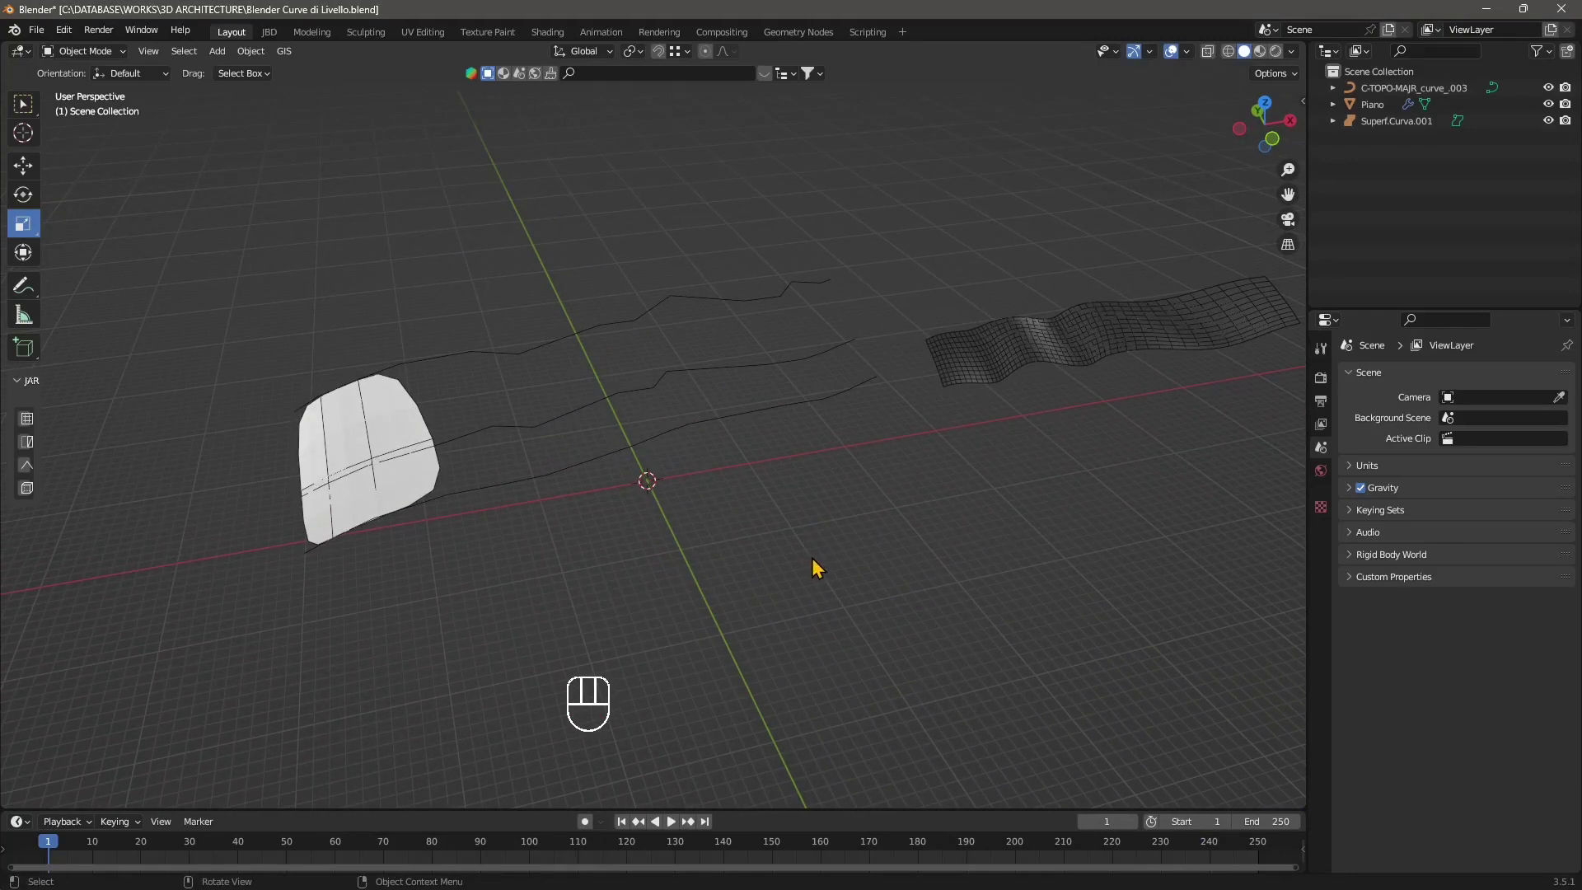
pyautogui.click(575, 420)
pyautogui.moveTo(575, 420); pyautogui.dragTo(354, 492, button='middle')
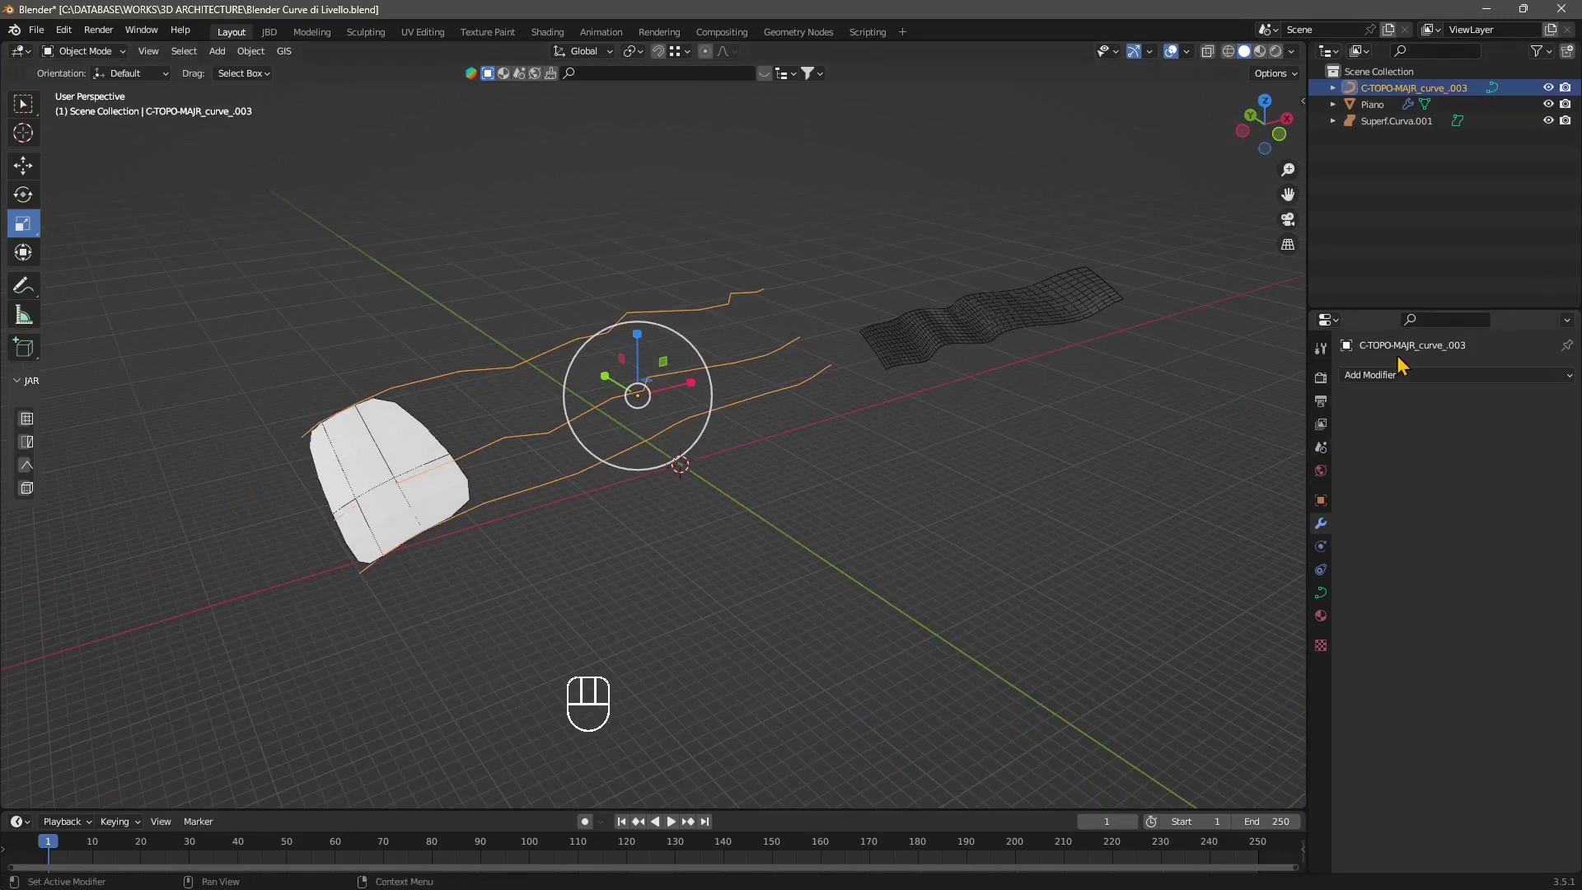
pyautogui.click(399, 434)
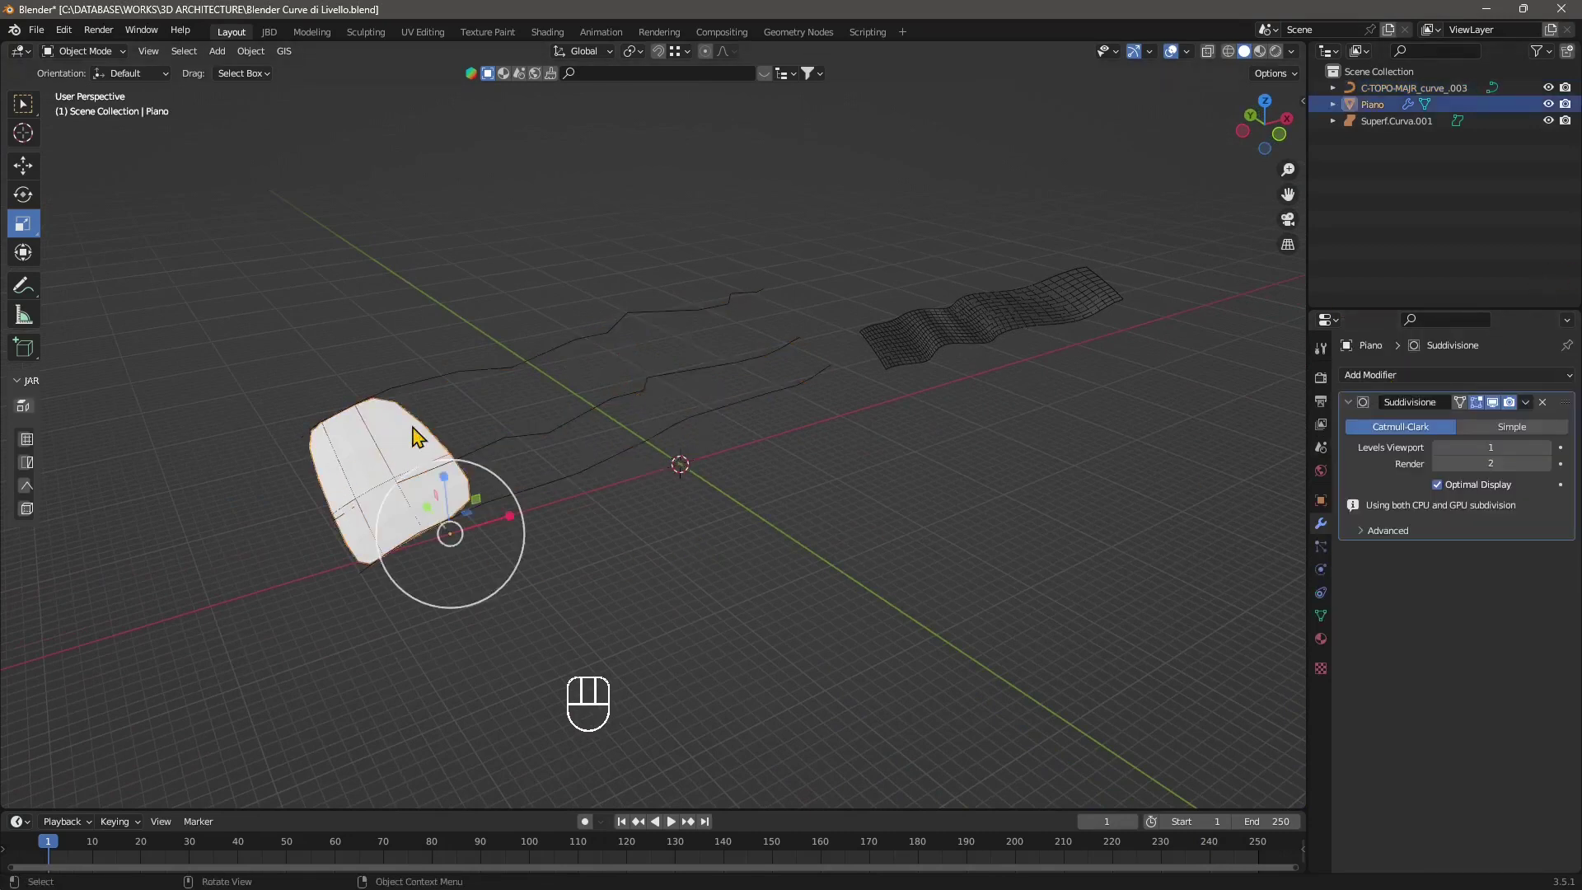
# Remove the Subdivision modifier from the Piano mesh and add a Multiresolution modifier in its place
pyautogui.click(1543, 402)
pyautogui.moveTo(513, 590)
pyautogui.mouseDown(button='middle')
pyautogui.moveTo(696, 558)
pyautogui.moveTo(509, 590)
pyautogui.moveTo(498, 607)
pyautogui.mouseUp(button='middle')
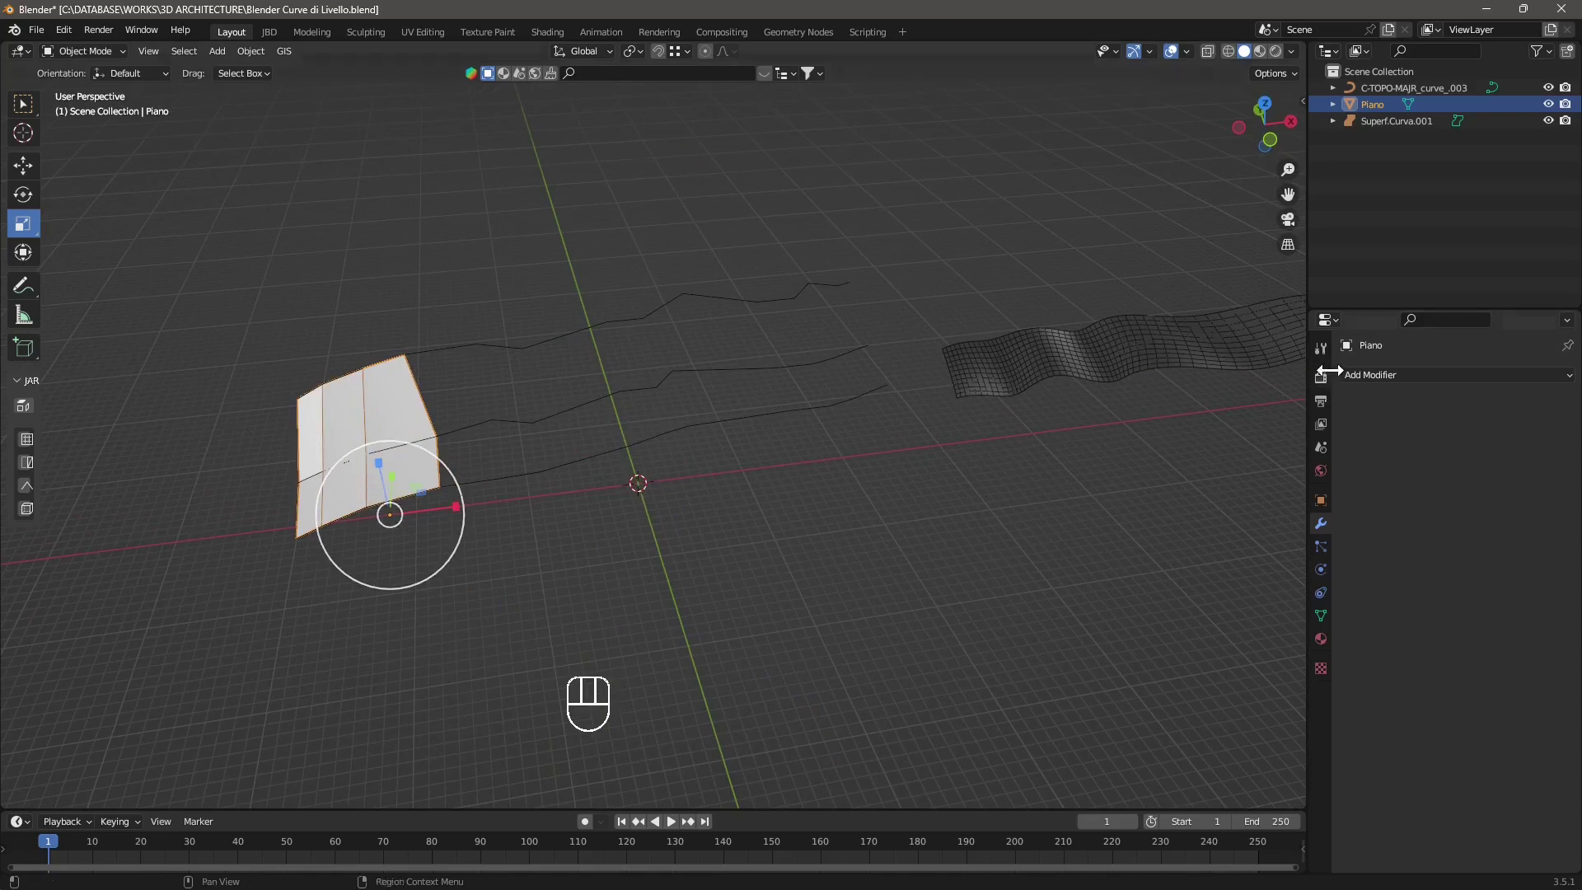
pyautogui.click(1369, 376)
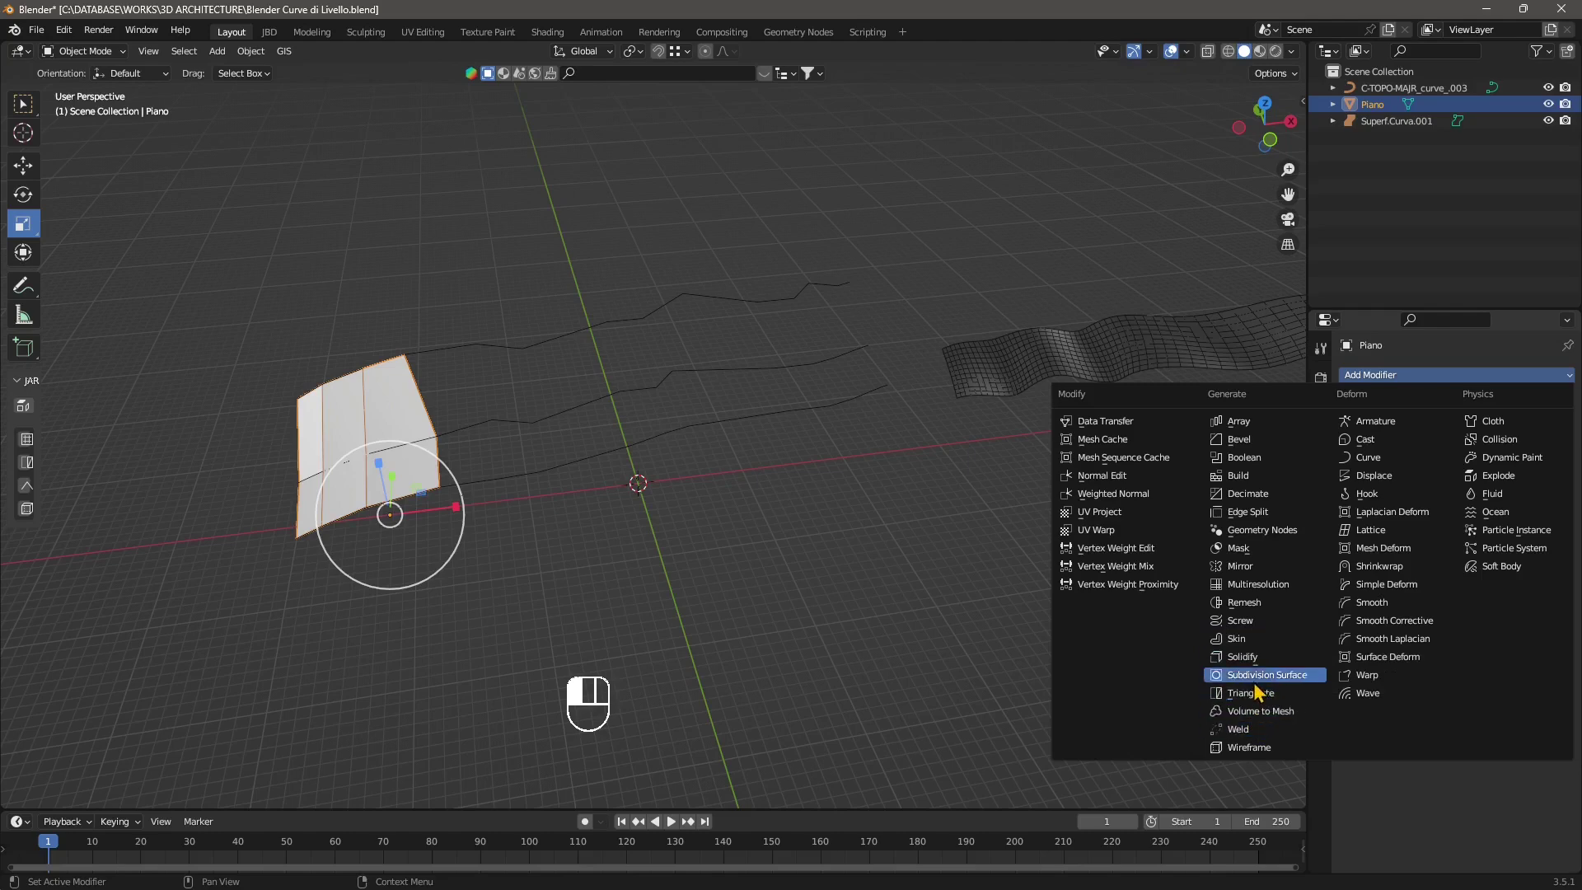
pyautogui.click(1236, 585)
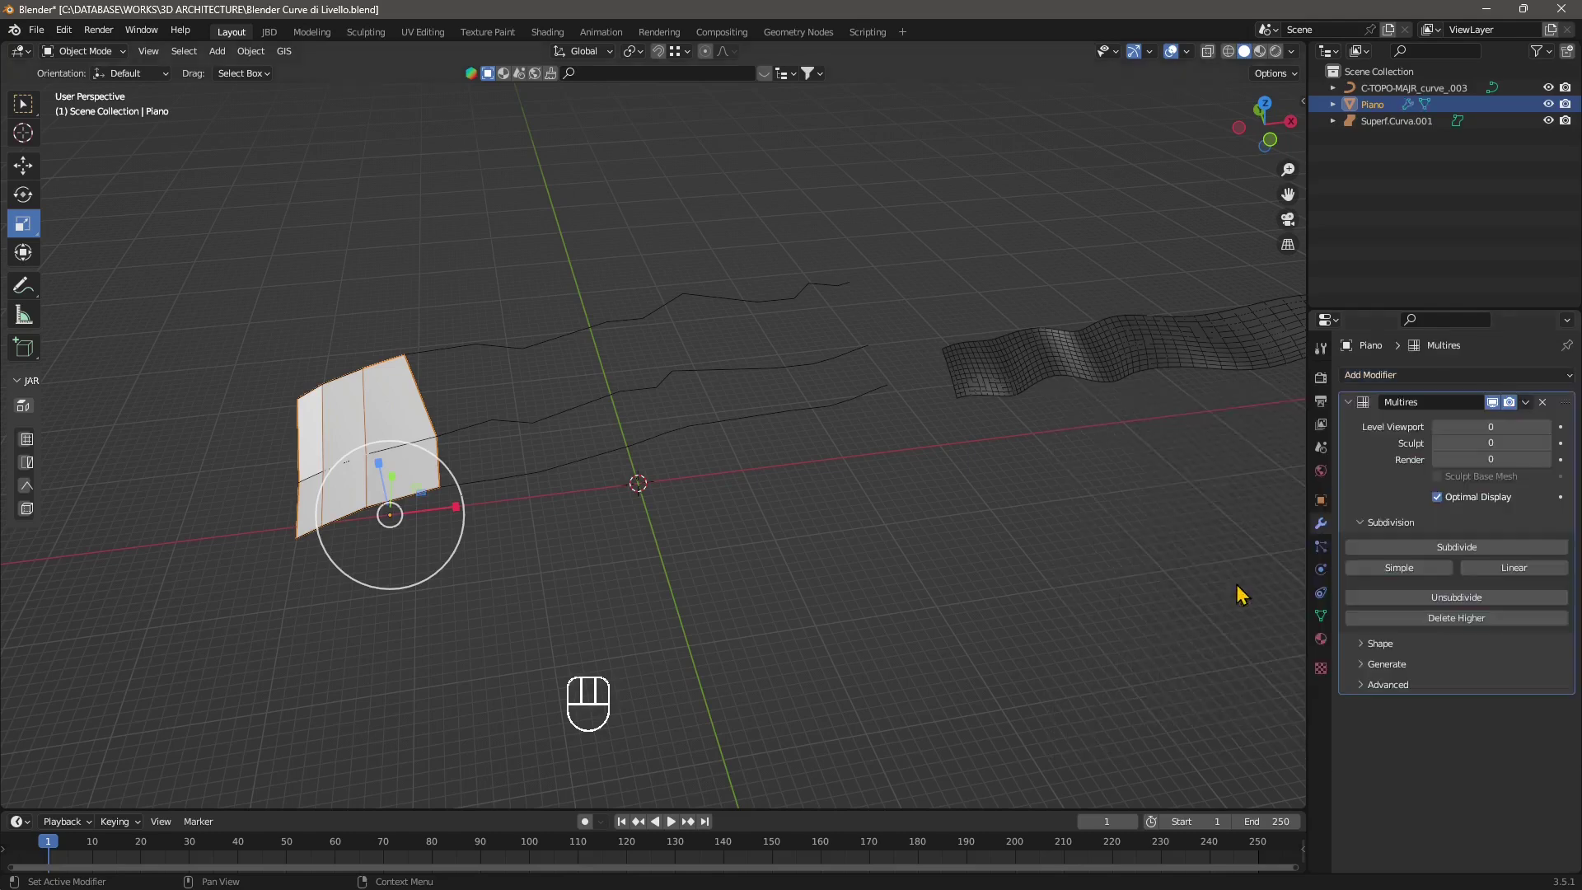
# Try subdividing the Piano mesh twice through the Multires modifier's standard Subdivide, and undo it
pyautogui.click(1454, 547)
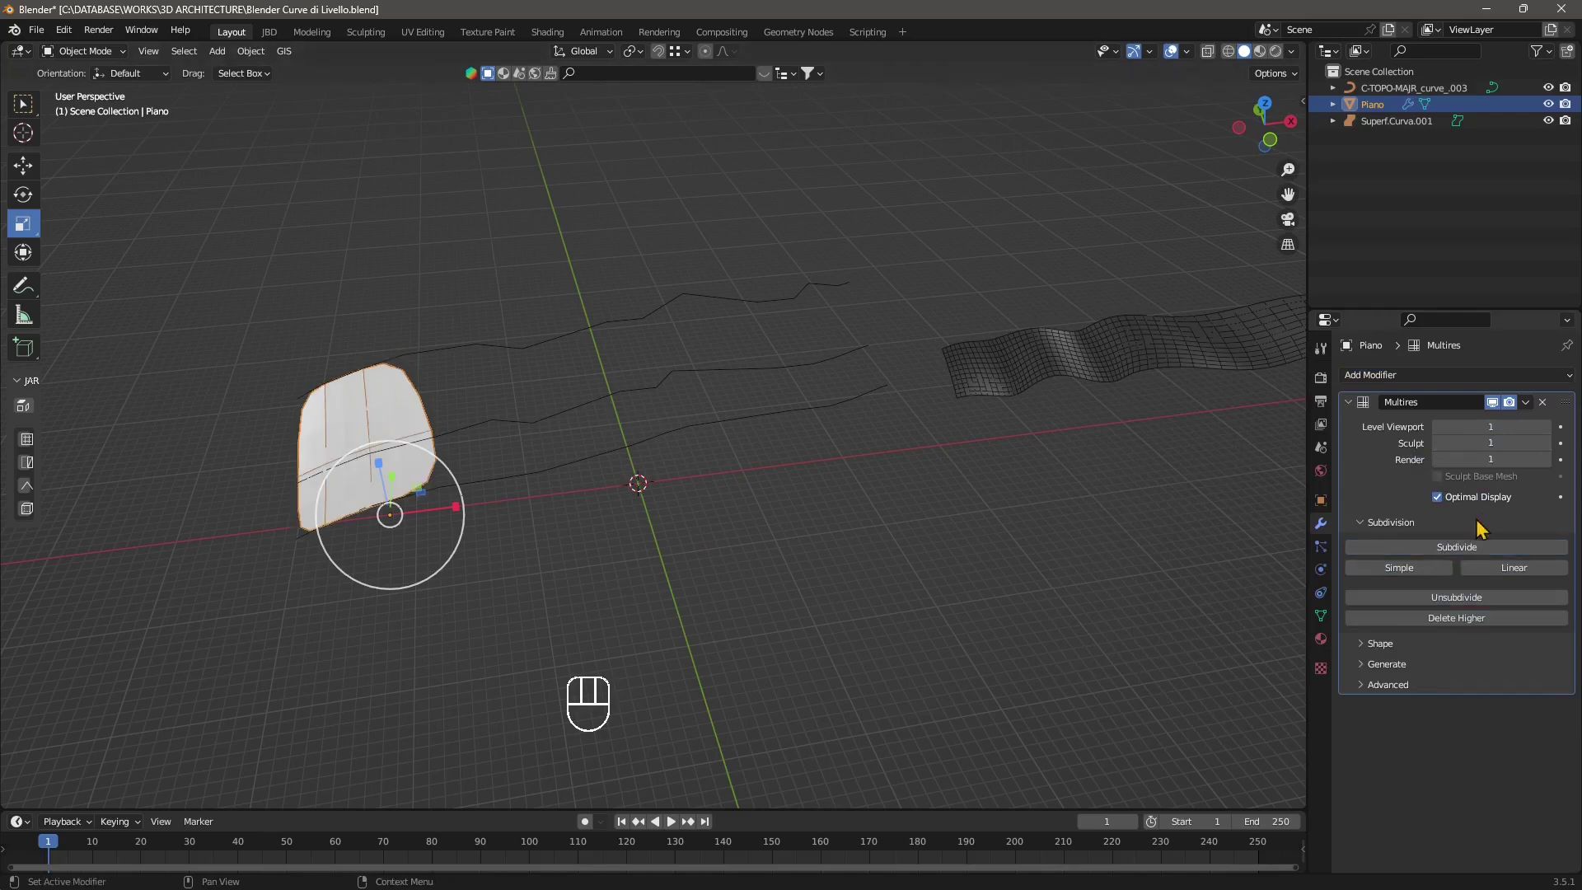
pyautogui.click(1409, 569)
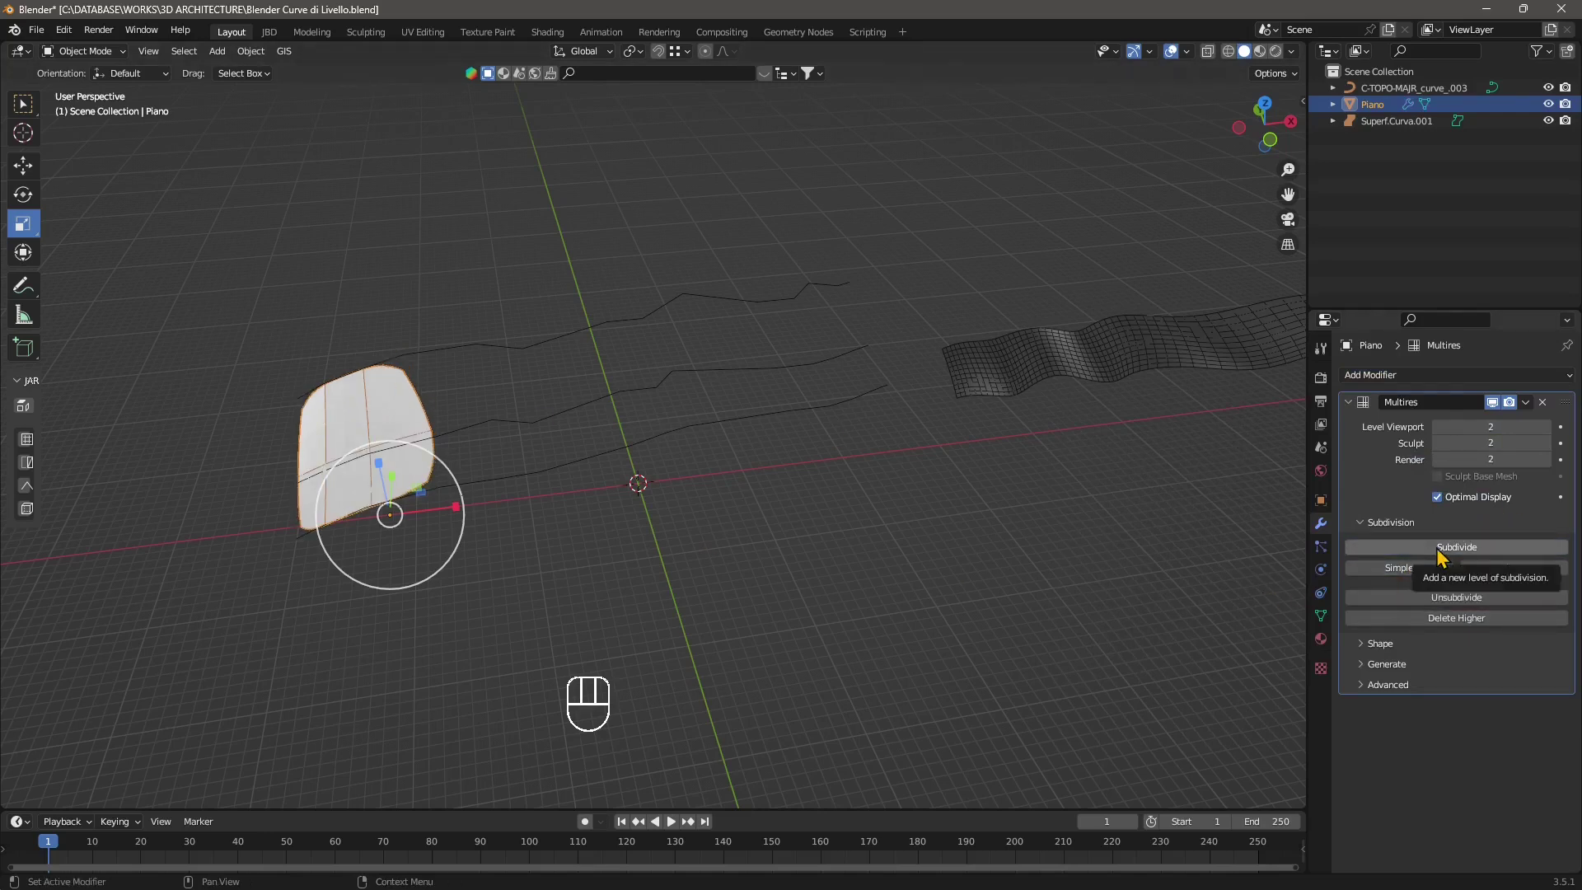
pyautogui.hotkey('ctrl', 'z')
pyautogui.hotkey('ctrl', 'z')
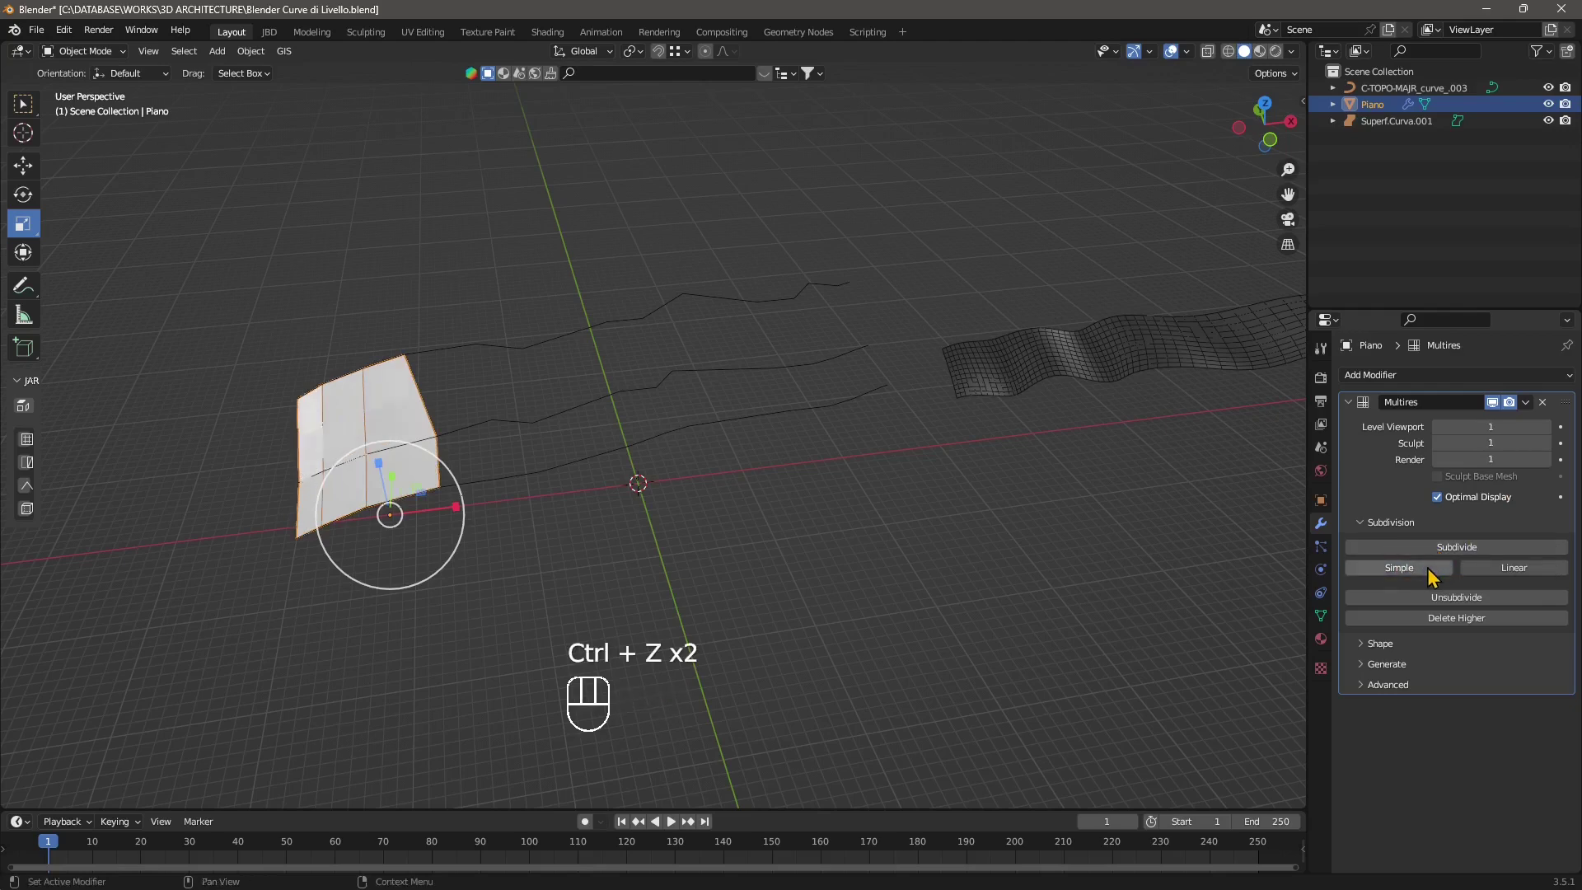
# Raise the Multires modifier to level 2 with Simple subdivision and apply Shade Smooth to the Piano mesh
pyautogui.click(1422, 570)
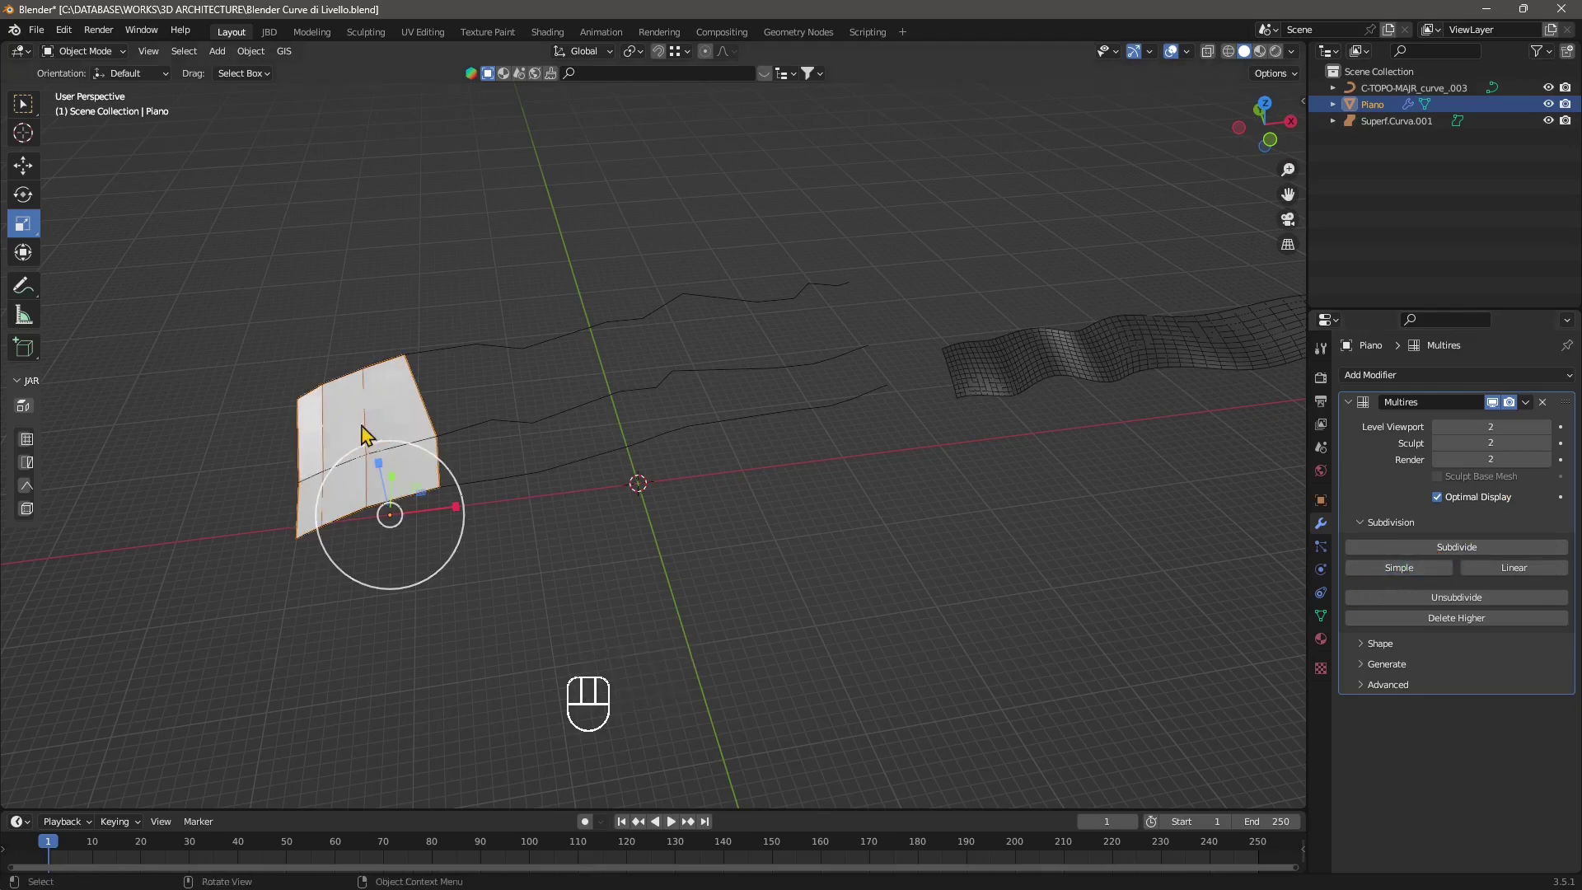
pyautogui.moveTo(360, 437); pyautogui.dragTo(220, 487, button='middle')
pyautogui.rightClick(219, 487)
pyautogui.click(222, 483)
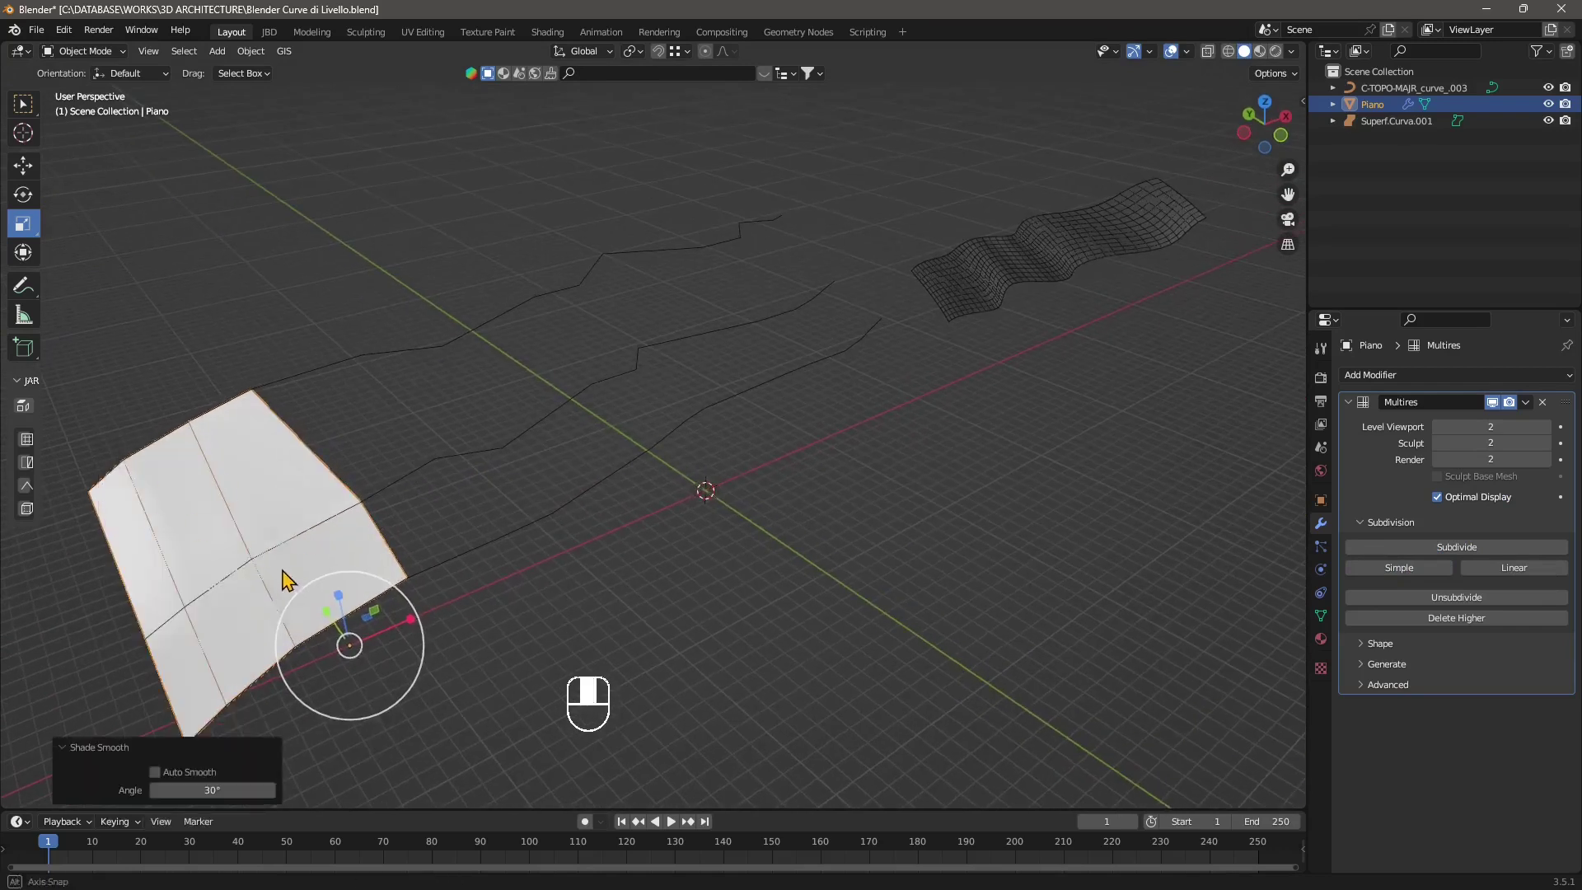
pyautogui.moveTo(283, 571); pyautogui.dragTo(249, 569, button='middle')
pyautogui.click(248, 651)
pyautogui.scroll(-2, 229, 483)
pyautogui.moveTo(554, 605); pyautogui.dragTo(492, 533, button='middle')
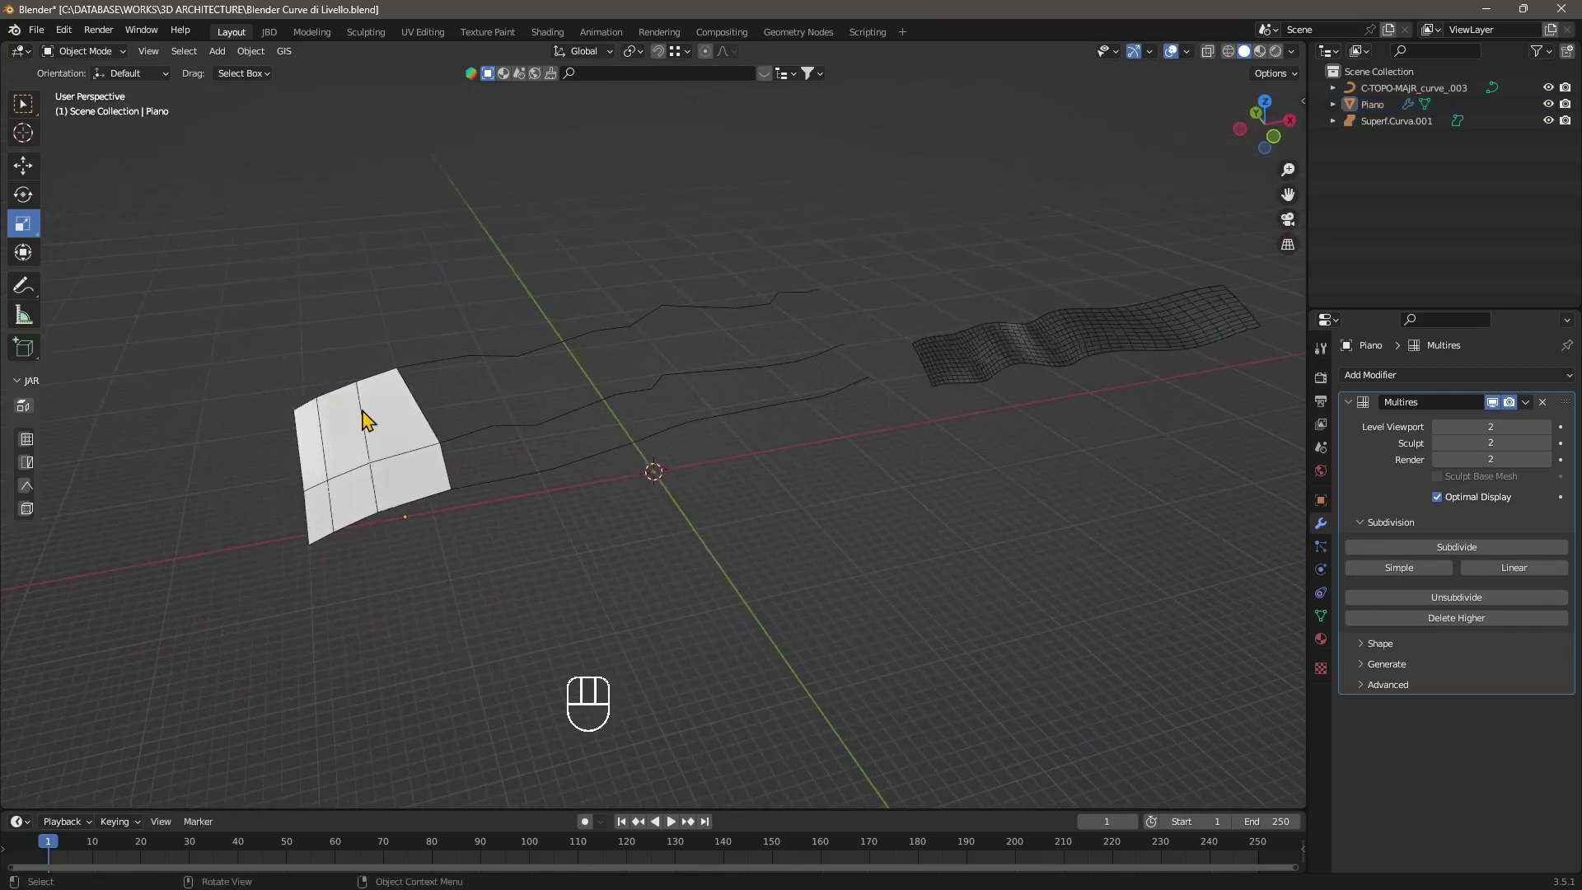
# Select the C-TOPO-MAJR_curve_.003 contour curves, examine them alongside the Piano mesh, and clear the selection
pyautogui.click(497, 362)
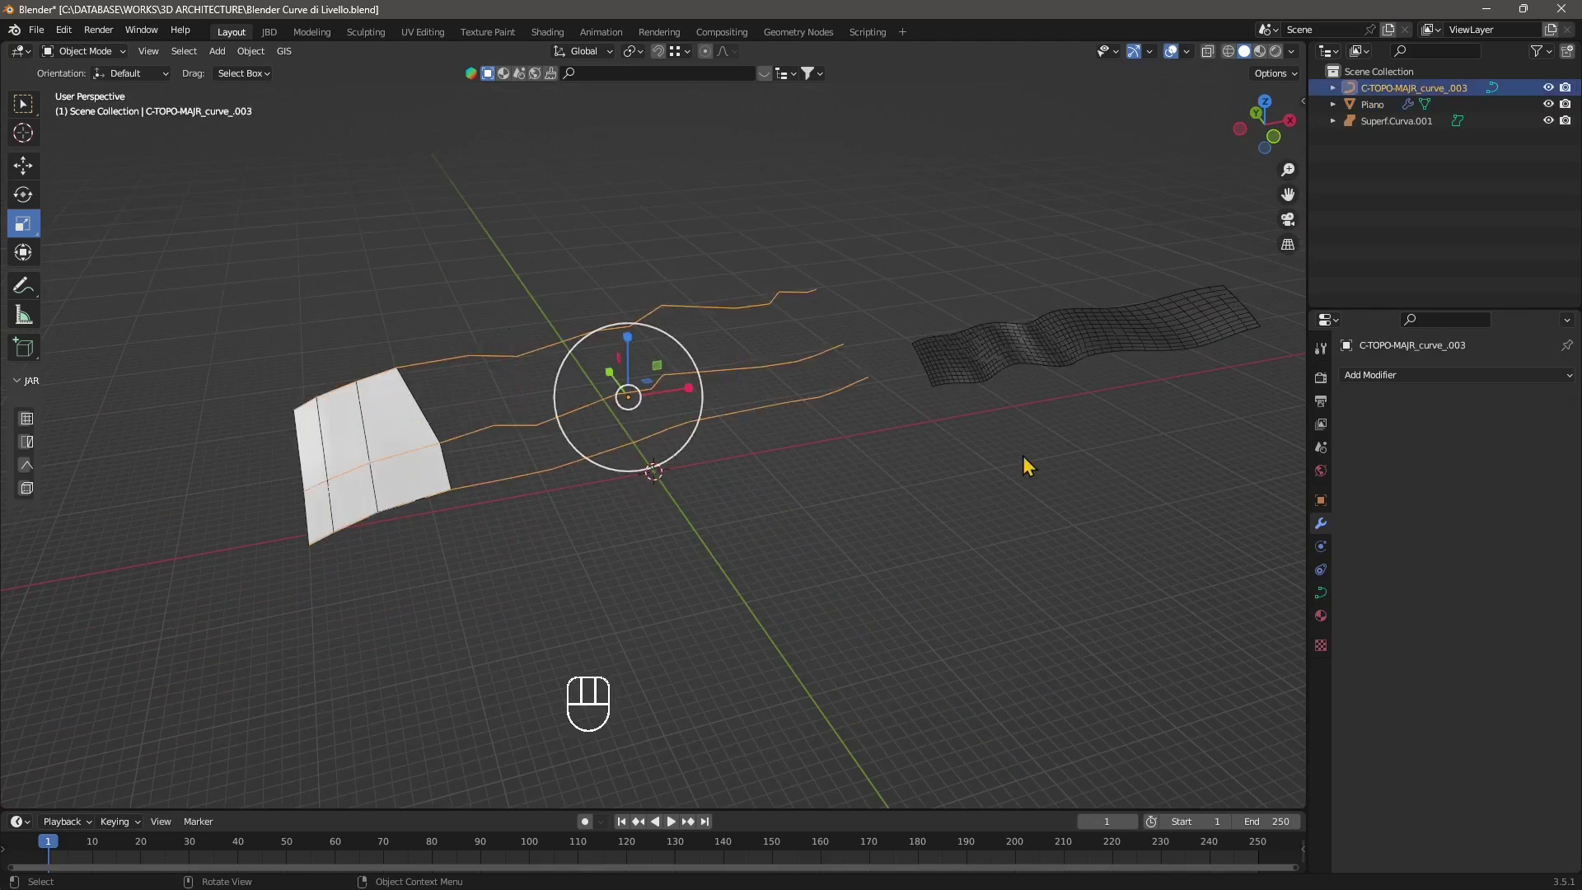
pyautogui.moveTo(898, 478); pyautogui.dragTo(437, 463, button='middle')
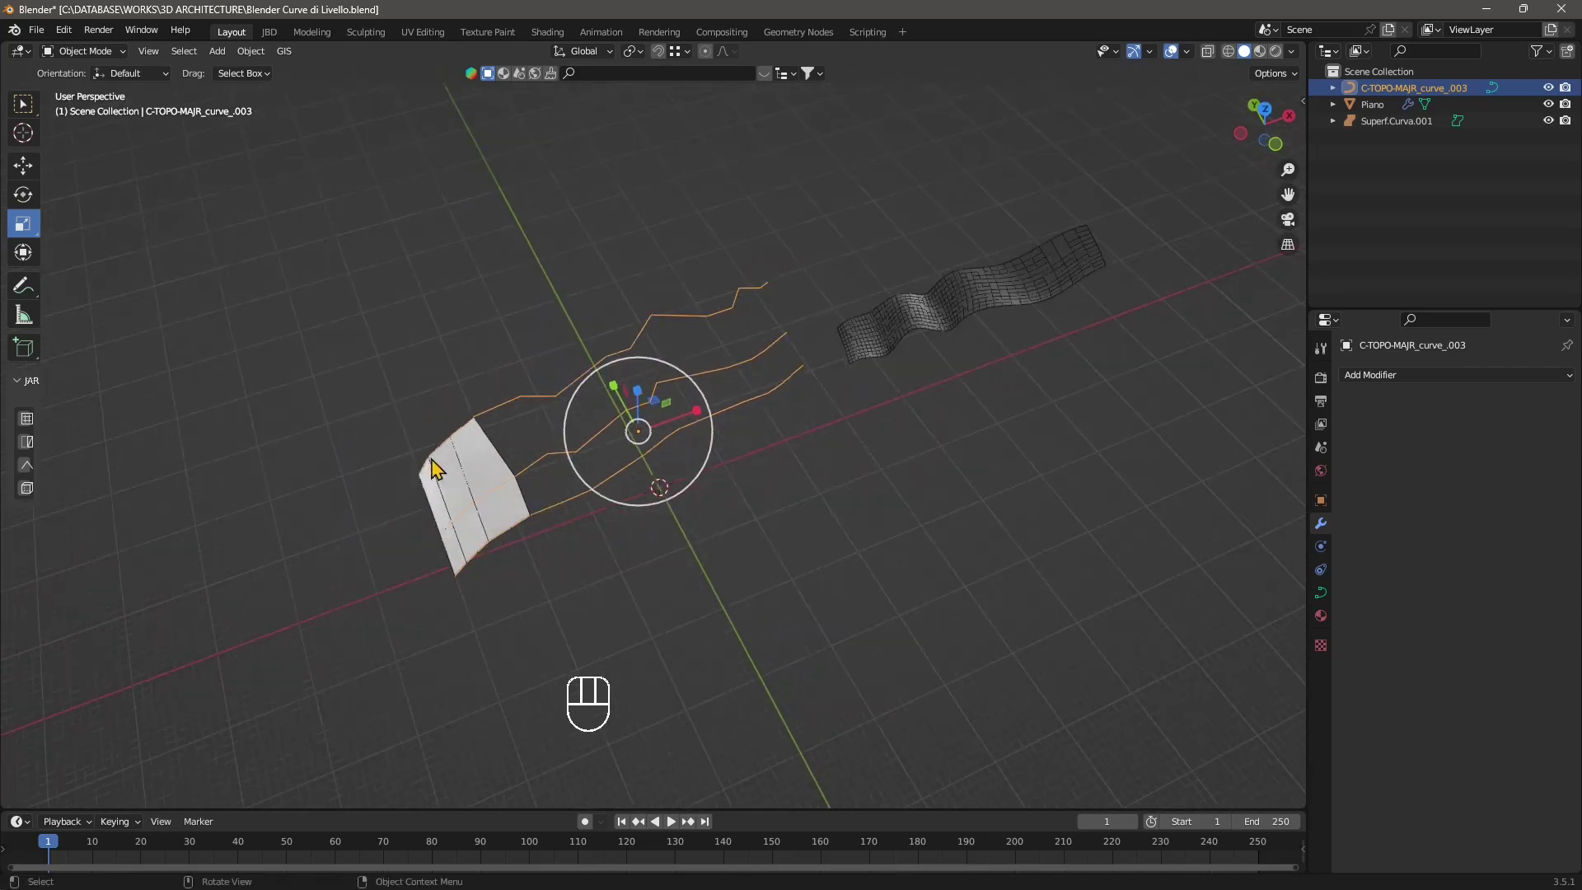
pyautogui.click(750, 585)
pyautogui.scroll(1, 710, 558)
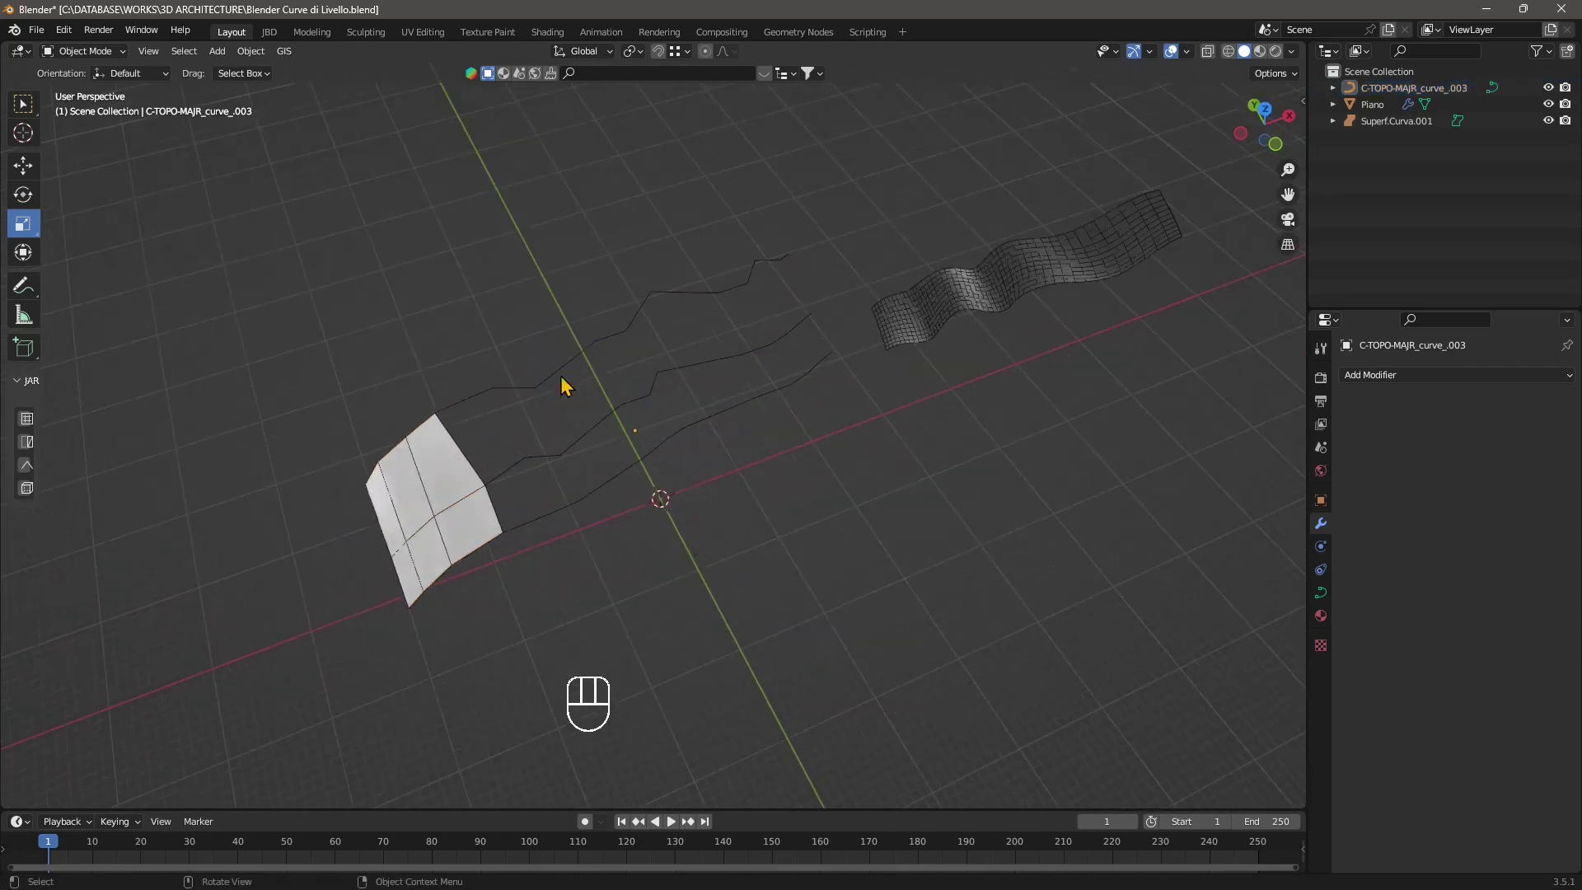
# Add a Path curve at the world origin and frame it in the viewport
pyautogui.click(219, 52)
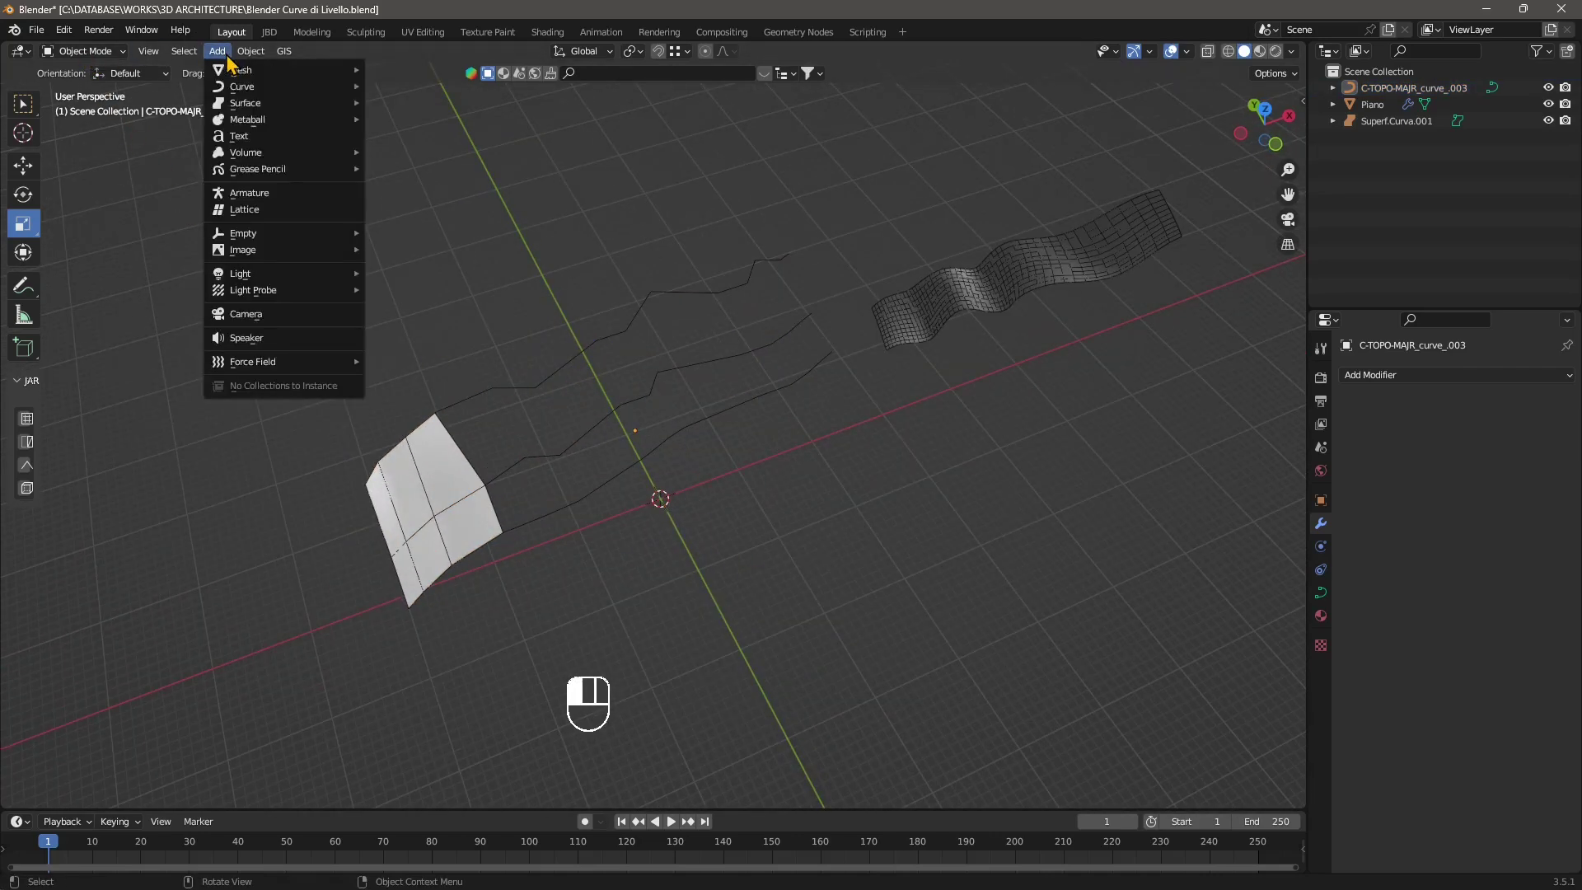
pyautogui.moveTo(247, 87)
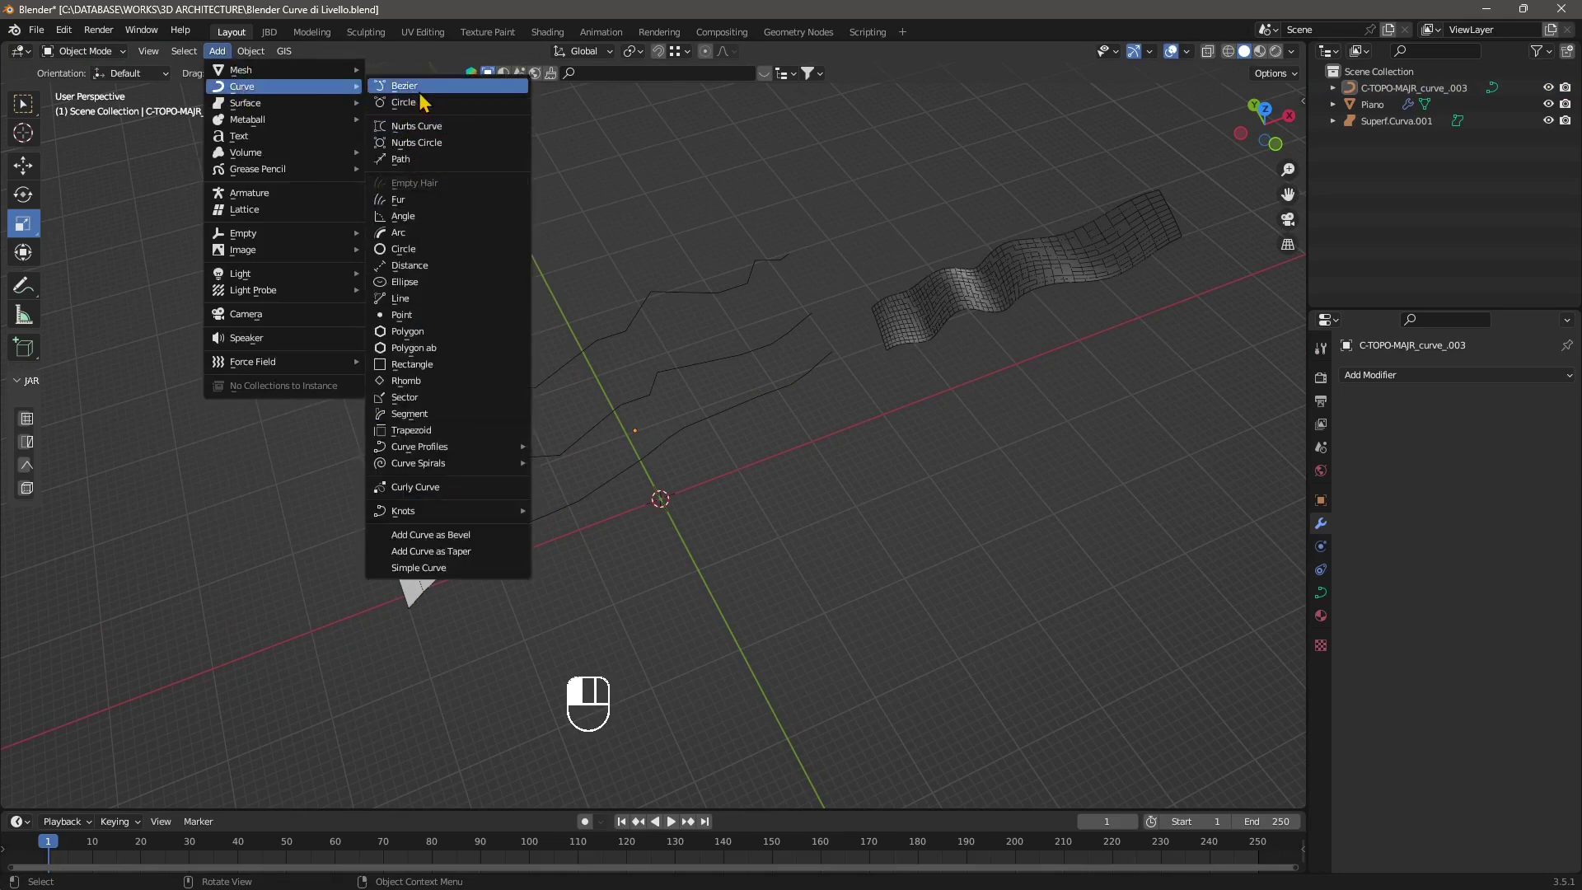
pyautogui.click(416, 164)
pyautogui.scroll(5, 635, 614)
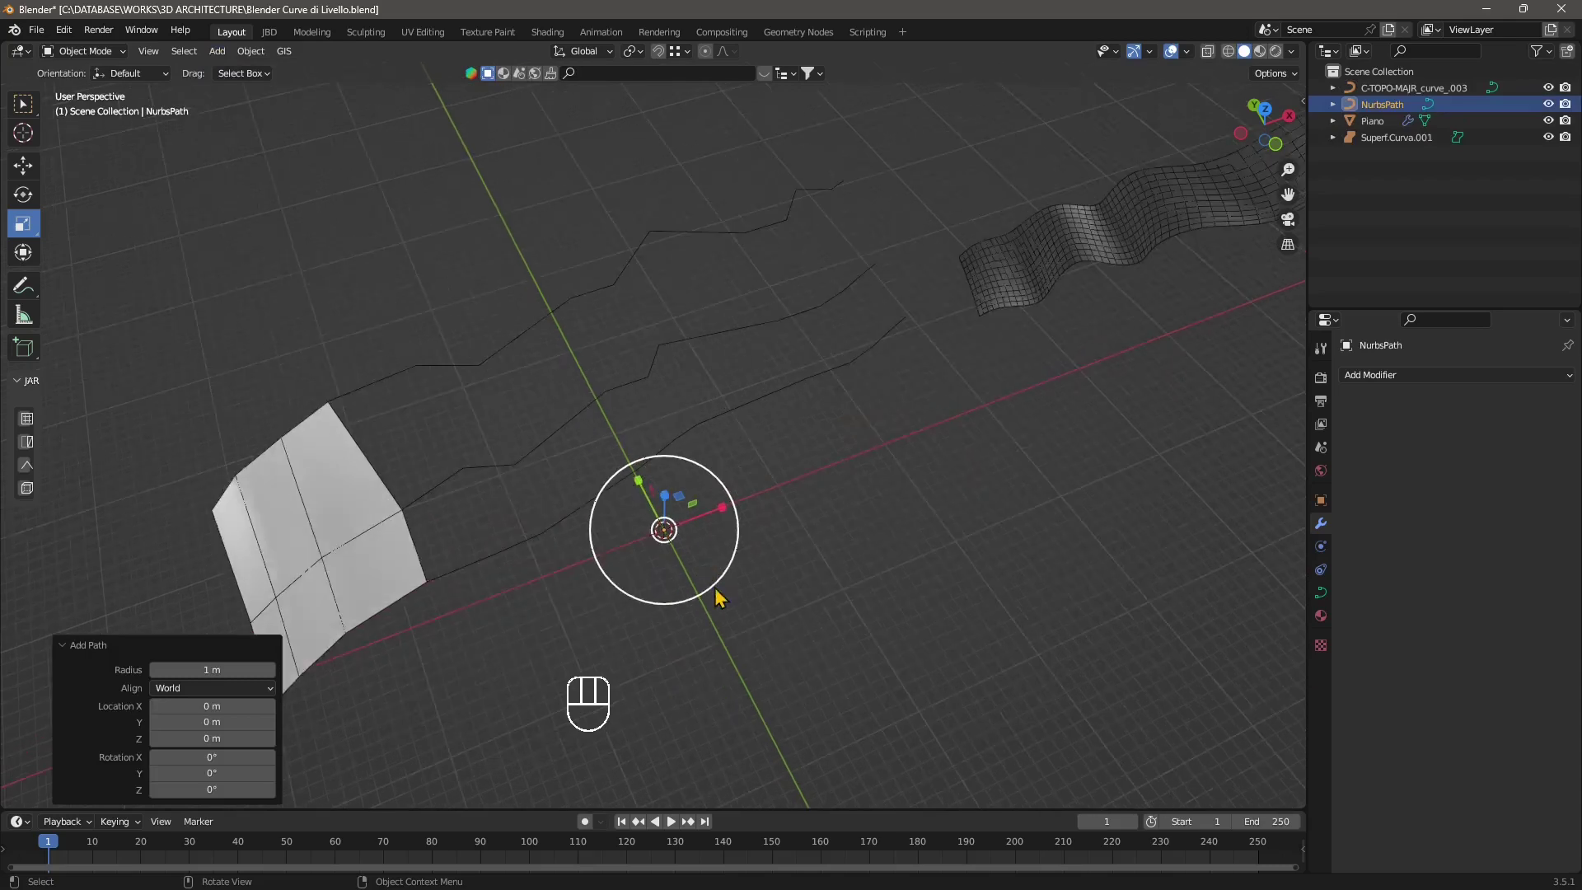
pyautogui.scroll(3, 634, 614)
pyautogui.keyDown('shift'); pyautogui.moveTo(724, 646); pyautogui.dragTo(716, 472, button='middle'); pyautogui.keyUp('shift')
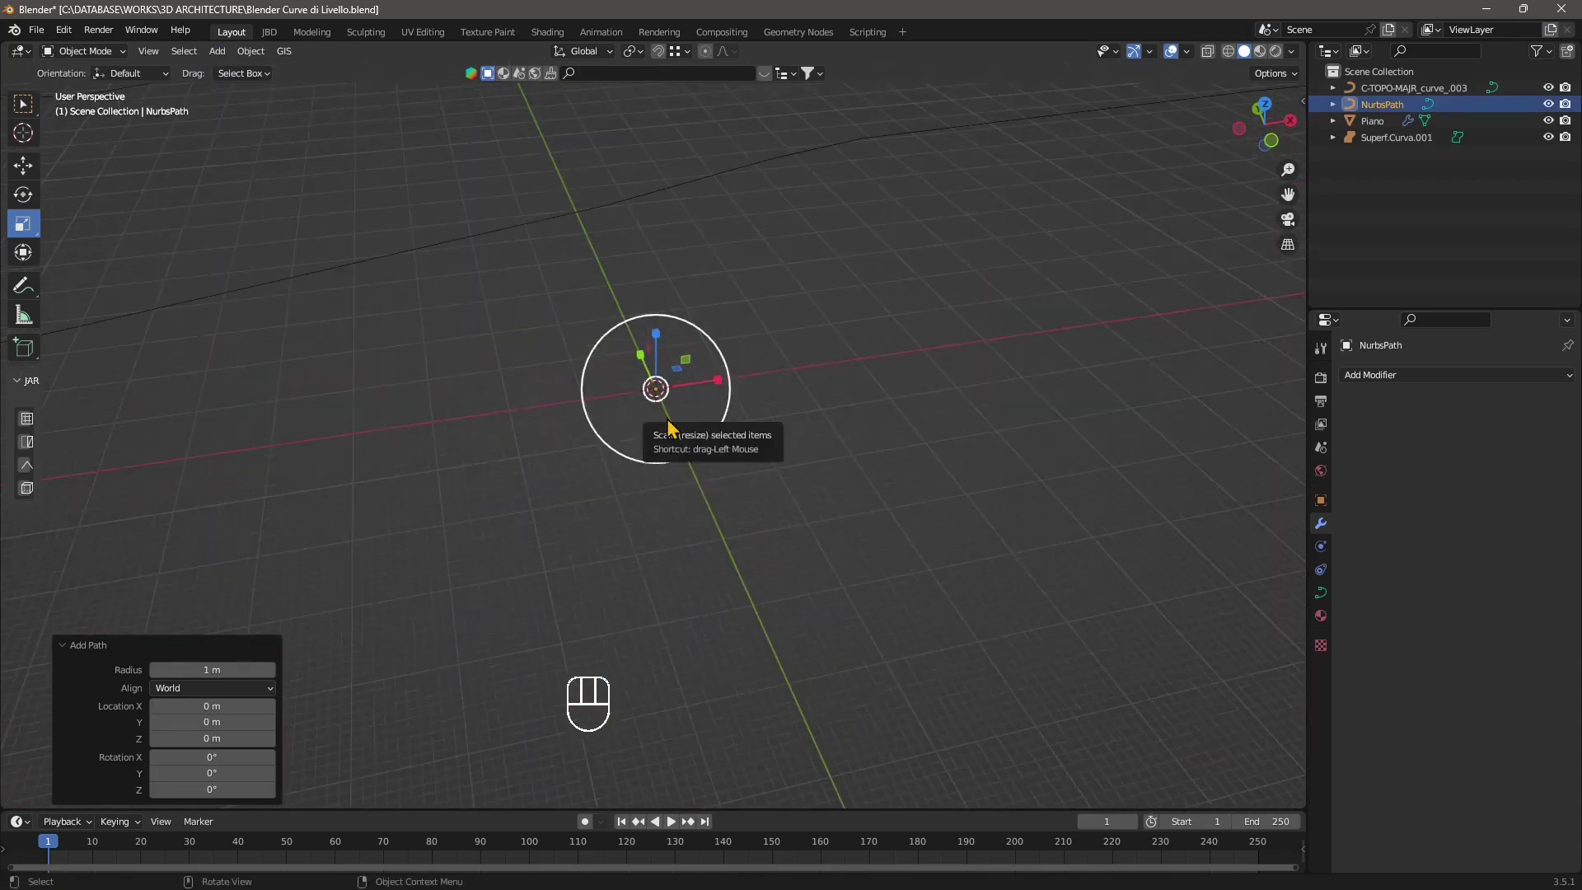
pyautogui.press('KP_Decimal')
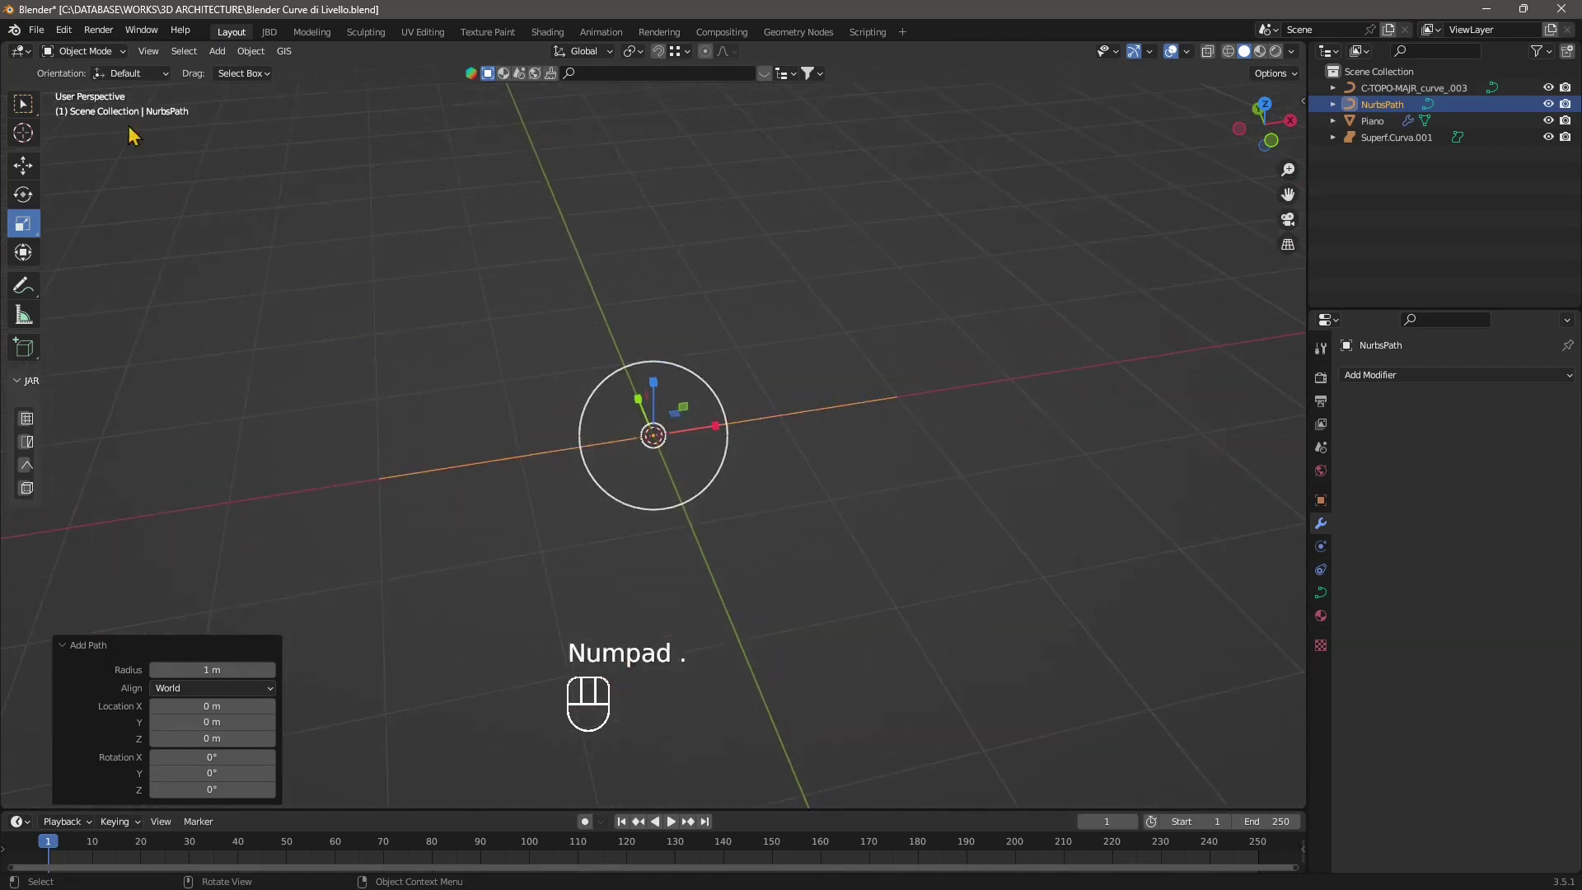
pyautogui.click(148, 51)
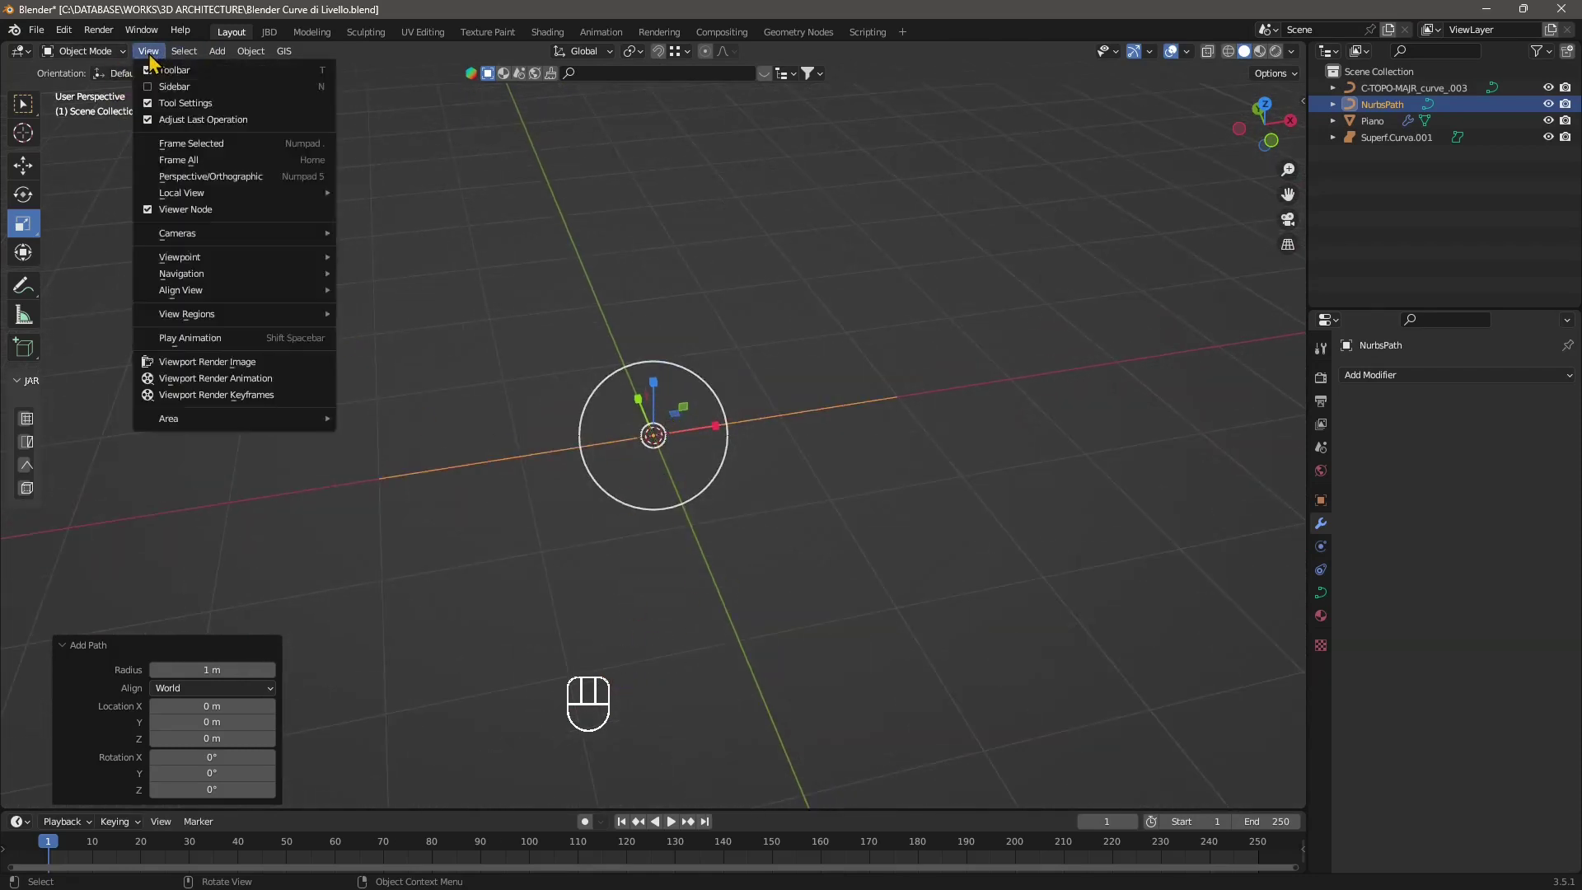
pyautogui.click(188, 144)
# In Edit Mode, move the path's three inner control points alternately into a zigzag, offsetting the middle and fourth points about 1.1 m along Y
pyautogui.click(89, 55)
pyautogui.click(108, 92)
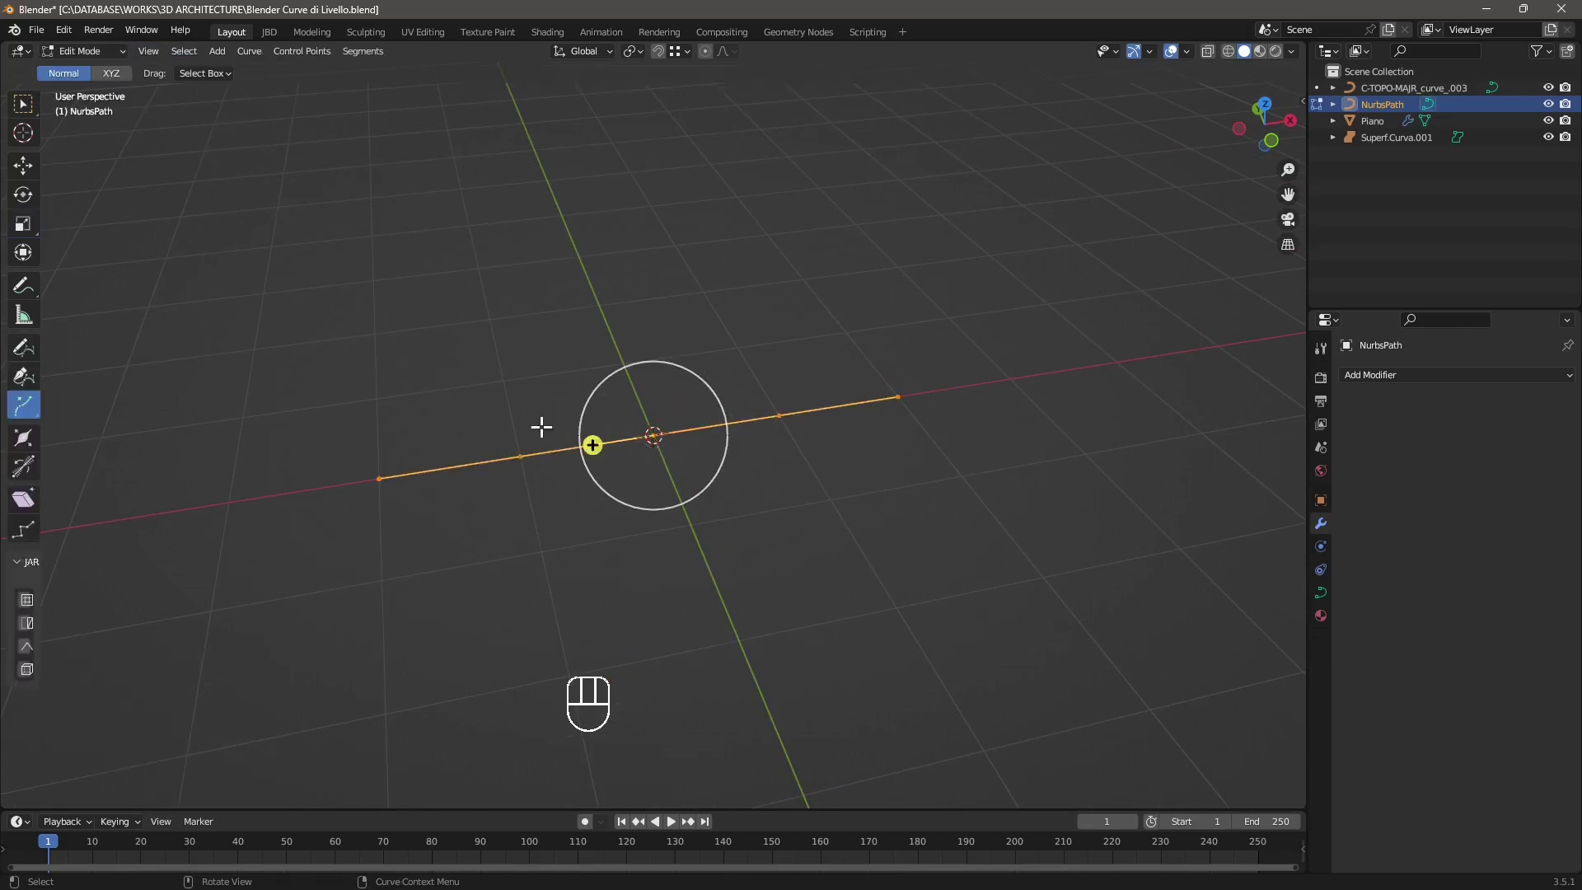
pyautogui.click(23, 166)
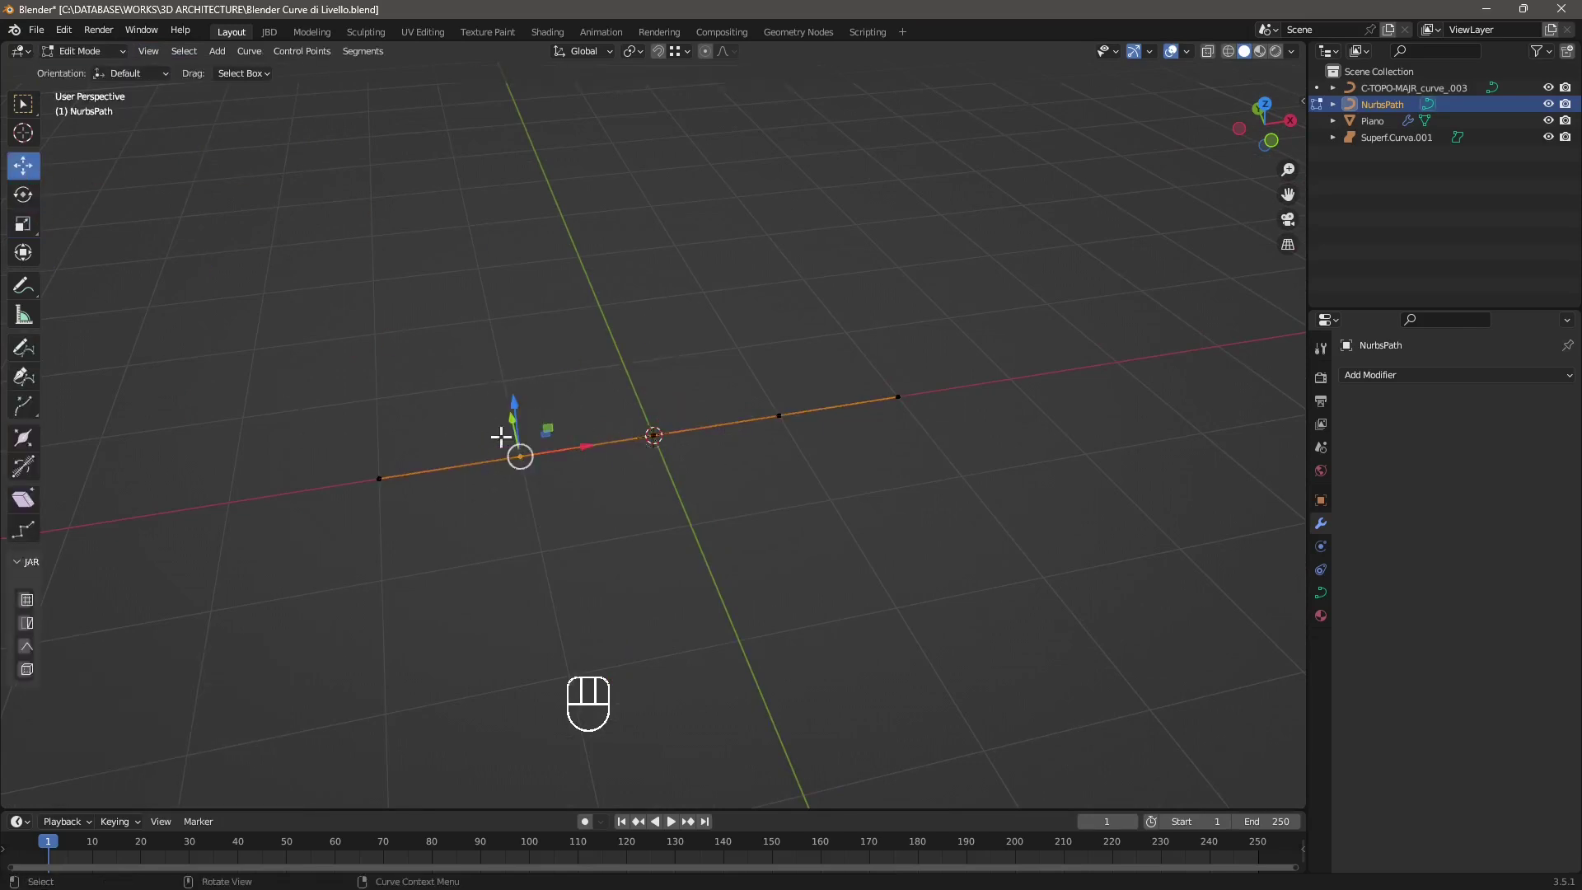
pyautogui.moveTo(520, 456); pyautogui.dragTo(492, 326)
pyautogui.click(657, 430)
pyautogui.moveTo(639, 401); pyautogui.dragTo(682, 503)
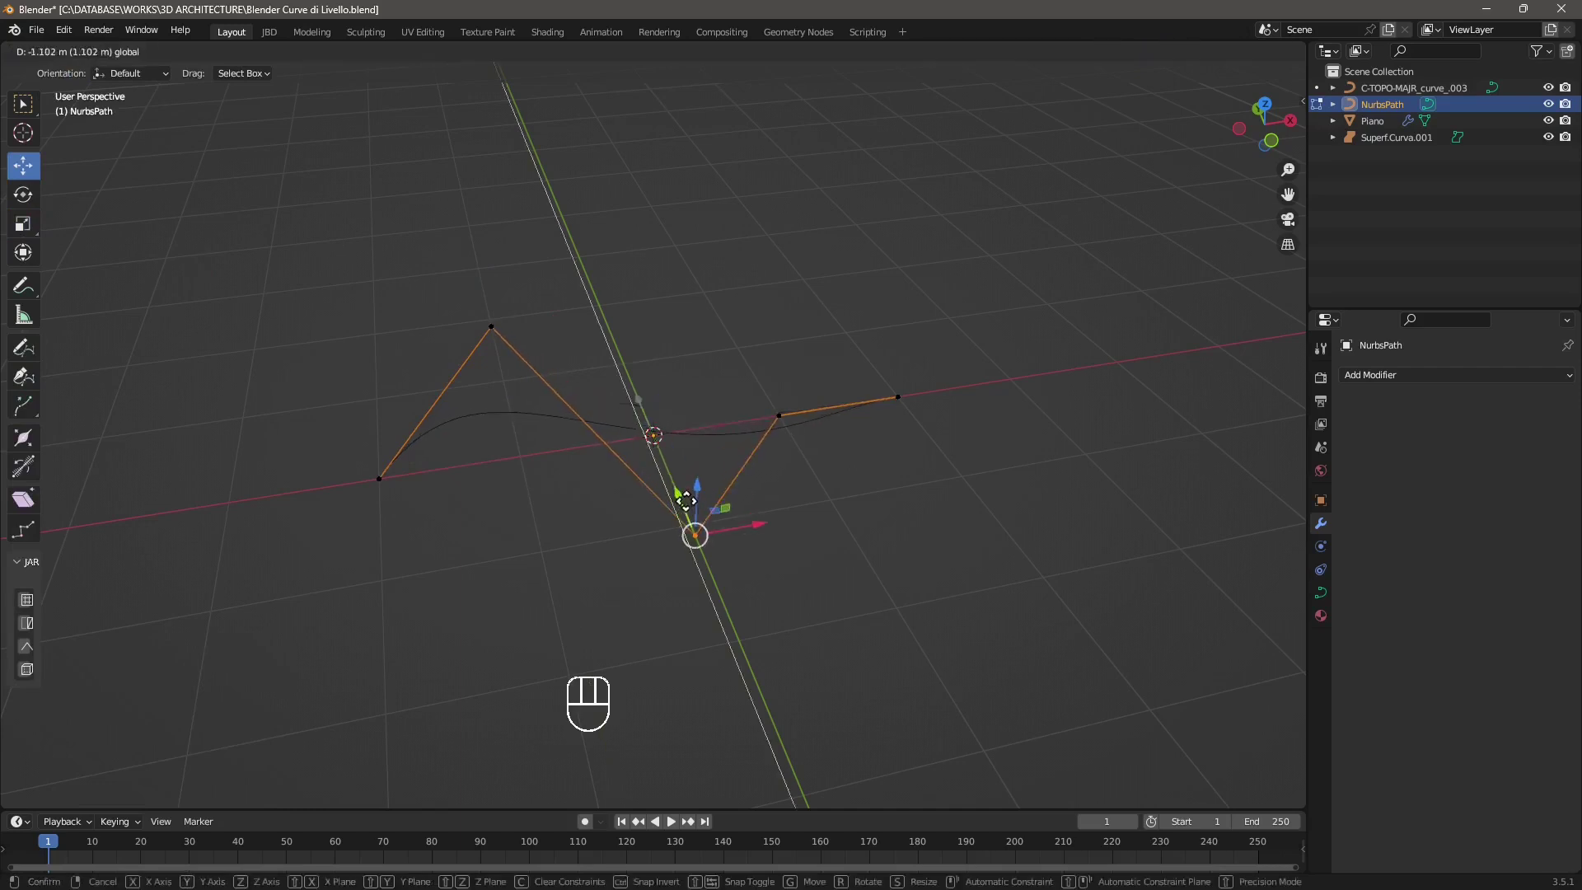
pyautogui.click(757, 446)
pyautogui.click(781, 416)
pyautogui.moveTo(760, 385); pyautogui.dragTo(716, 313)
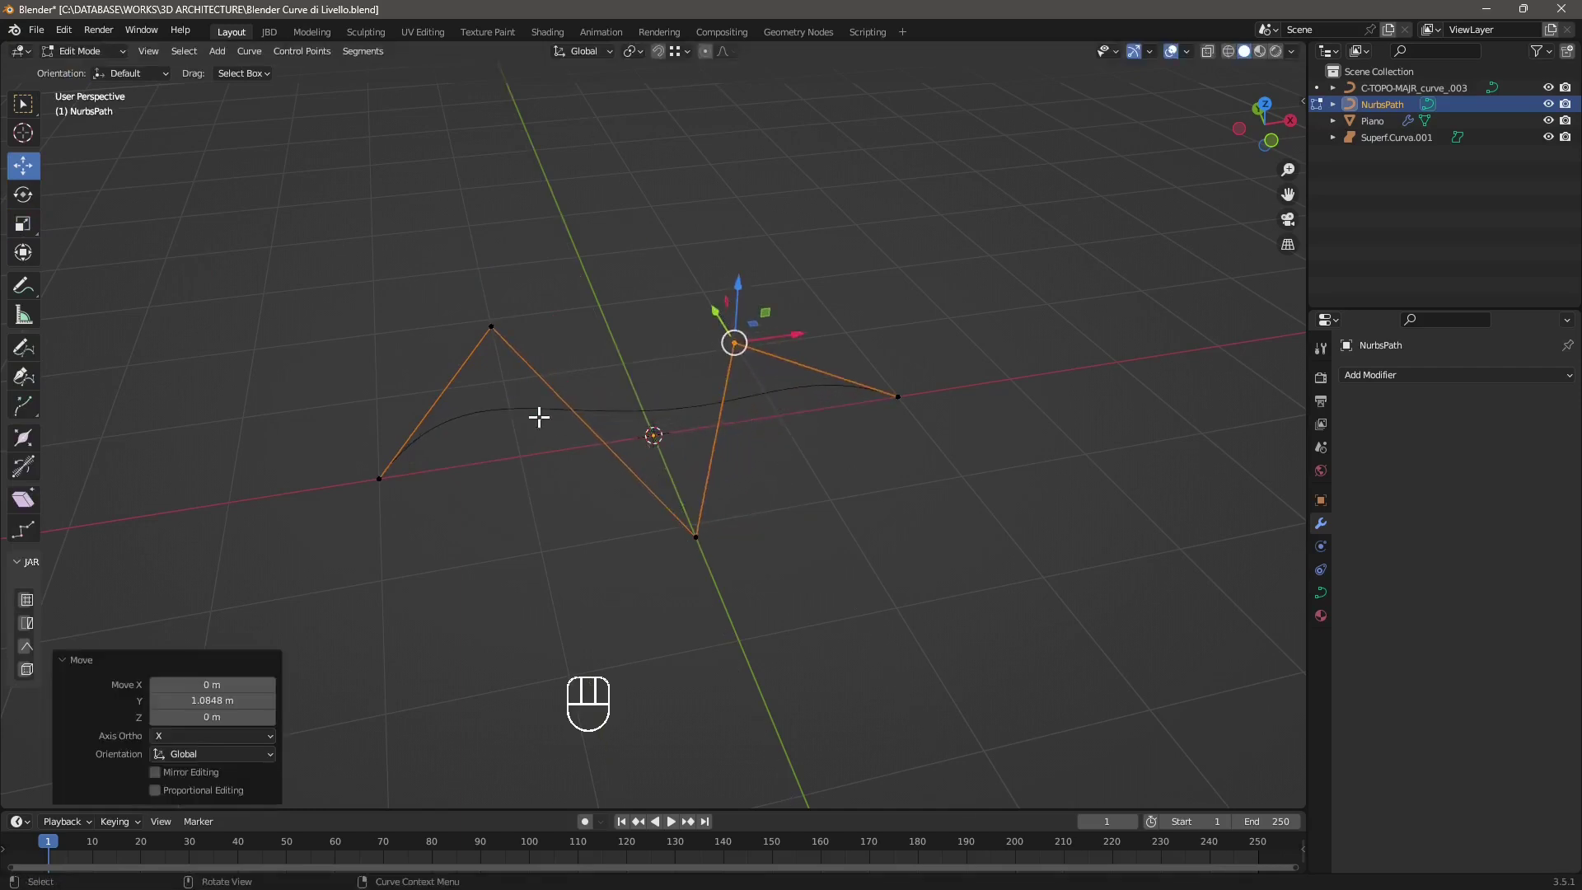
# Select all of the path's control points and set their spline type to NURBS
pyautogui.moveTo(244, 264); pyautogui.dragTo(1139, 605)
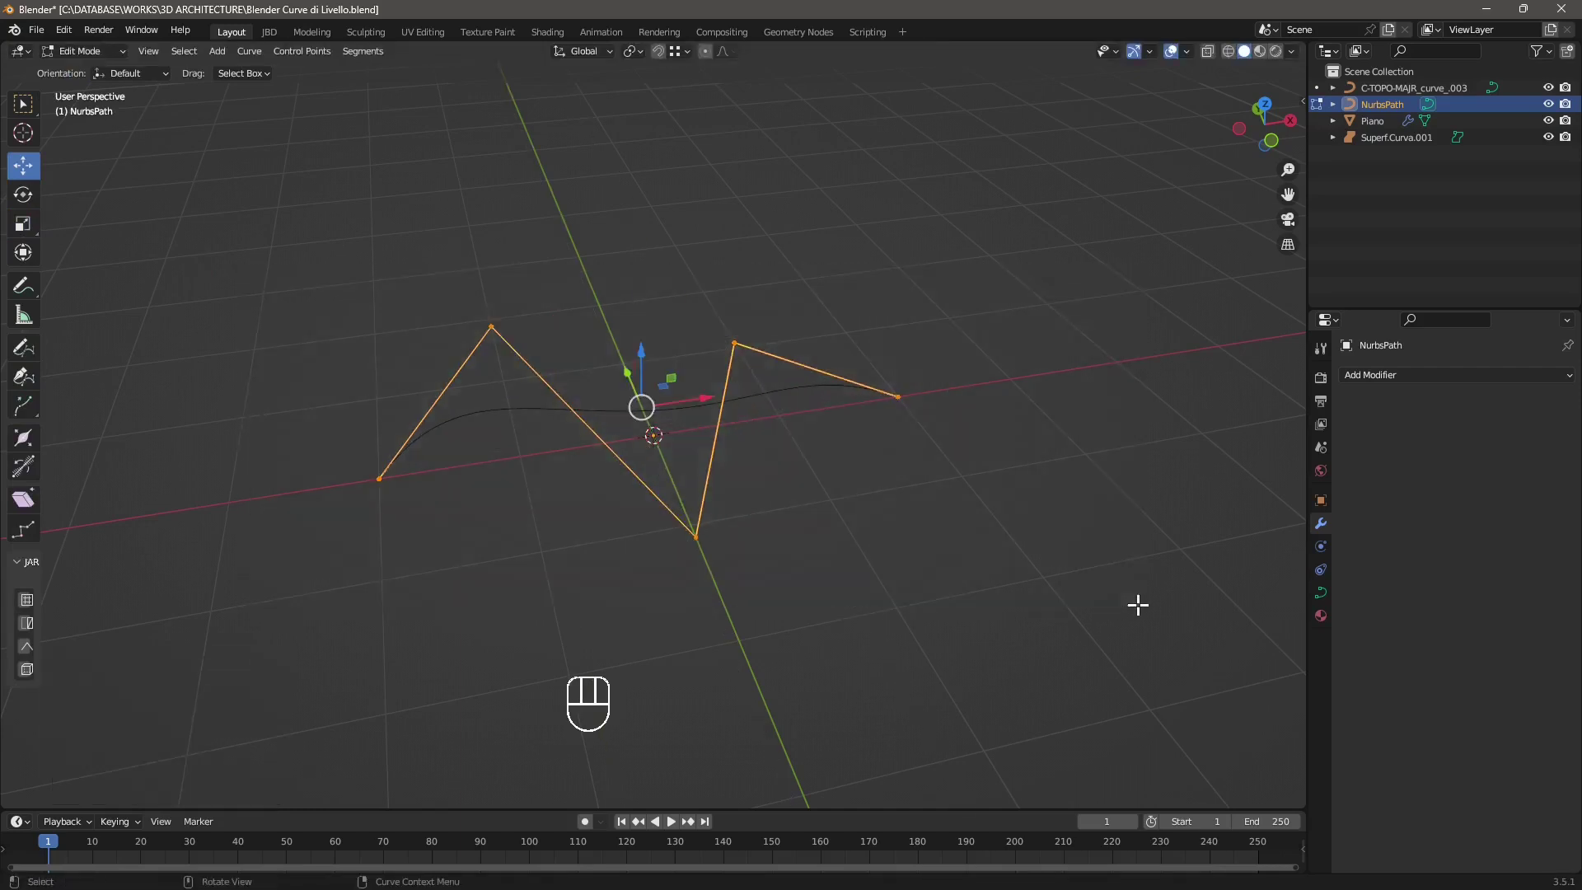
pyautogui.rightClick(552, 419)
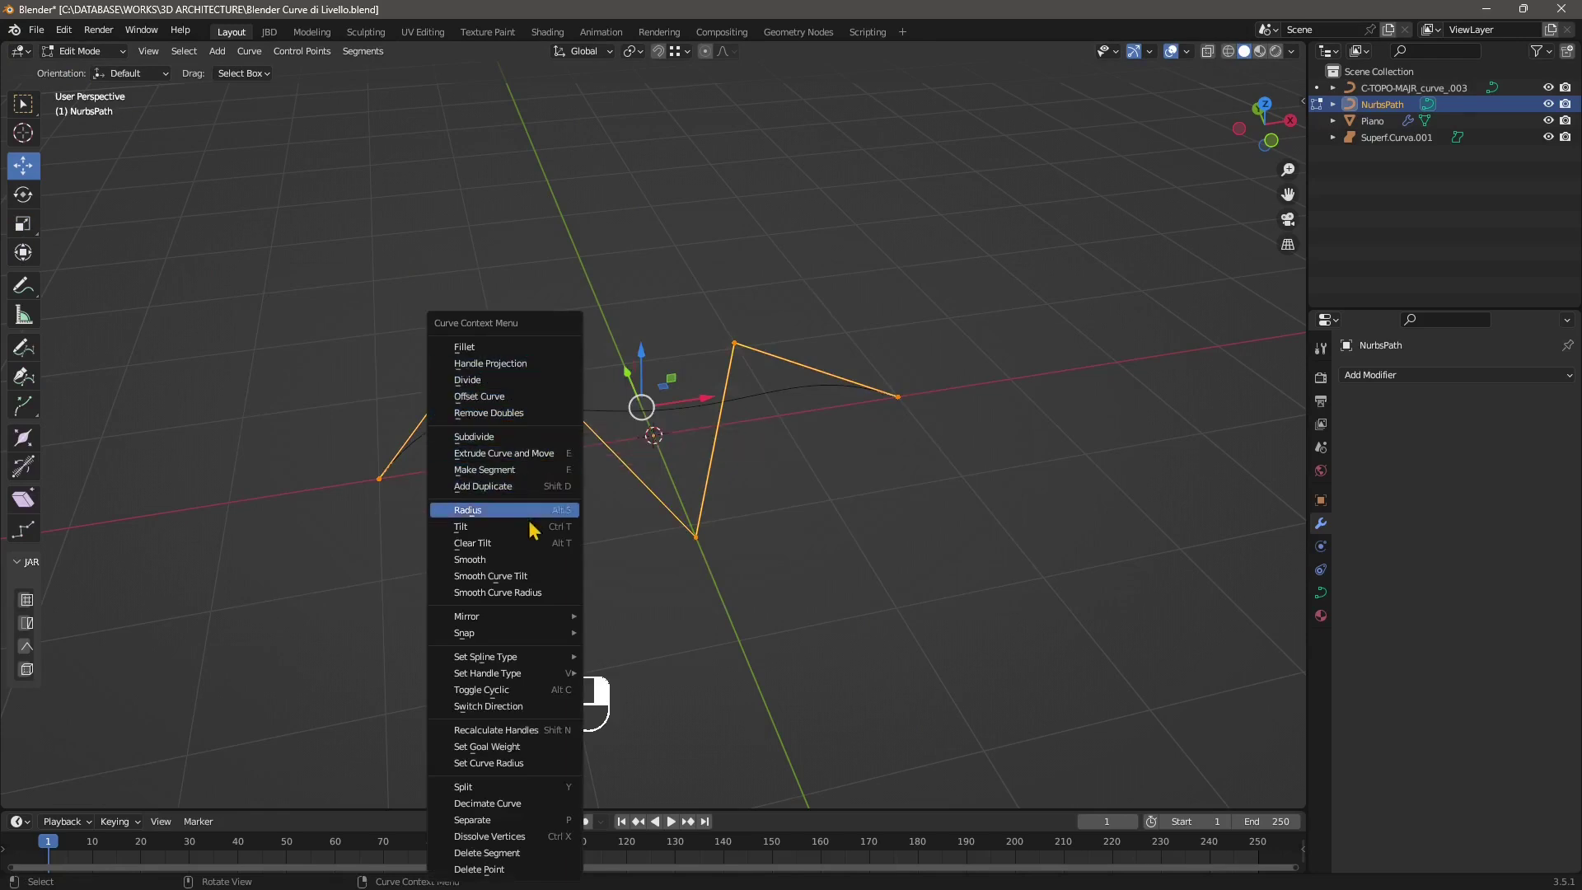
pyautogui.moveTo(519, 660)
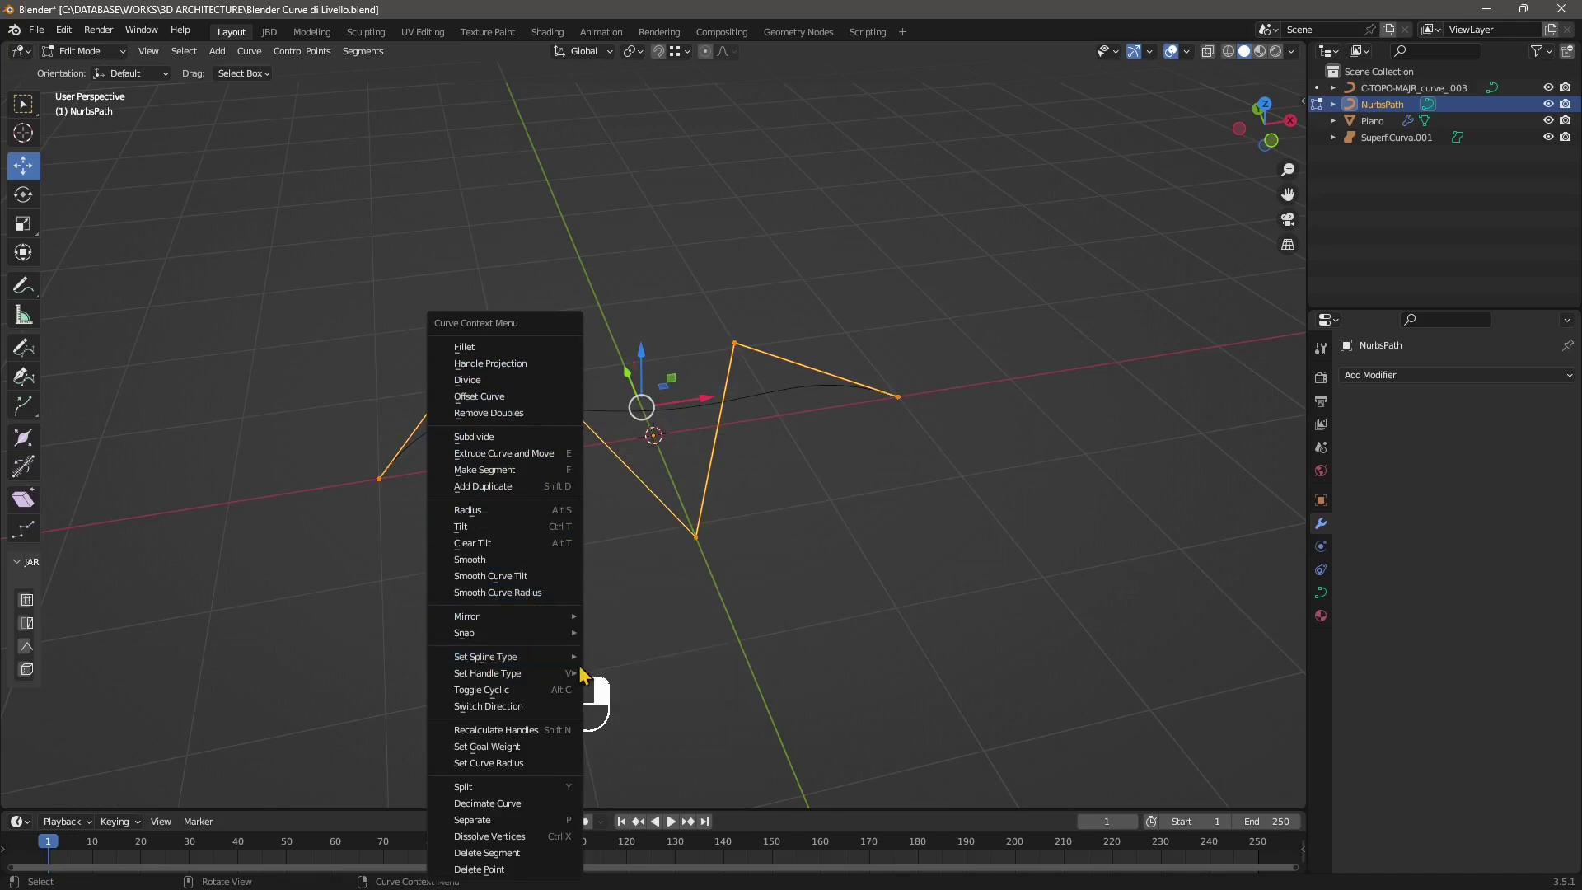
pyautogui.click(642, 693)
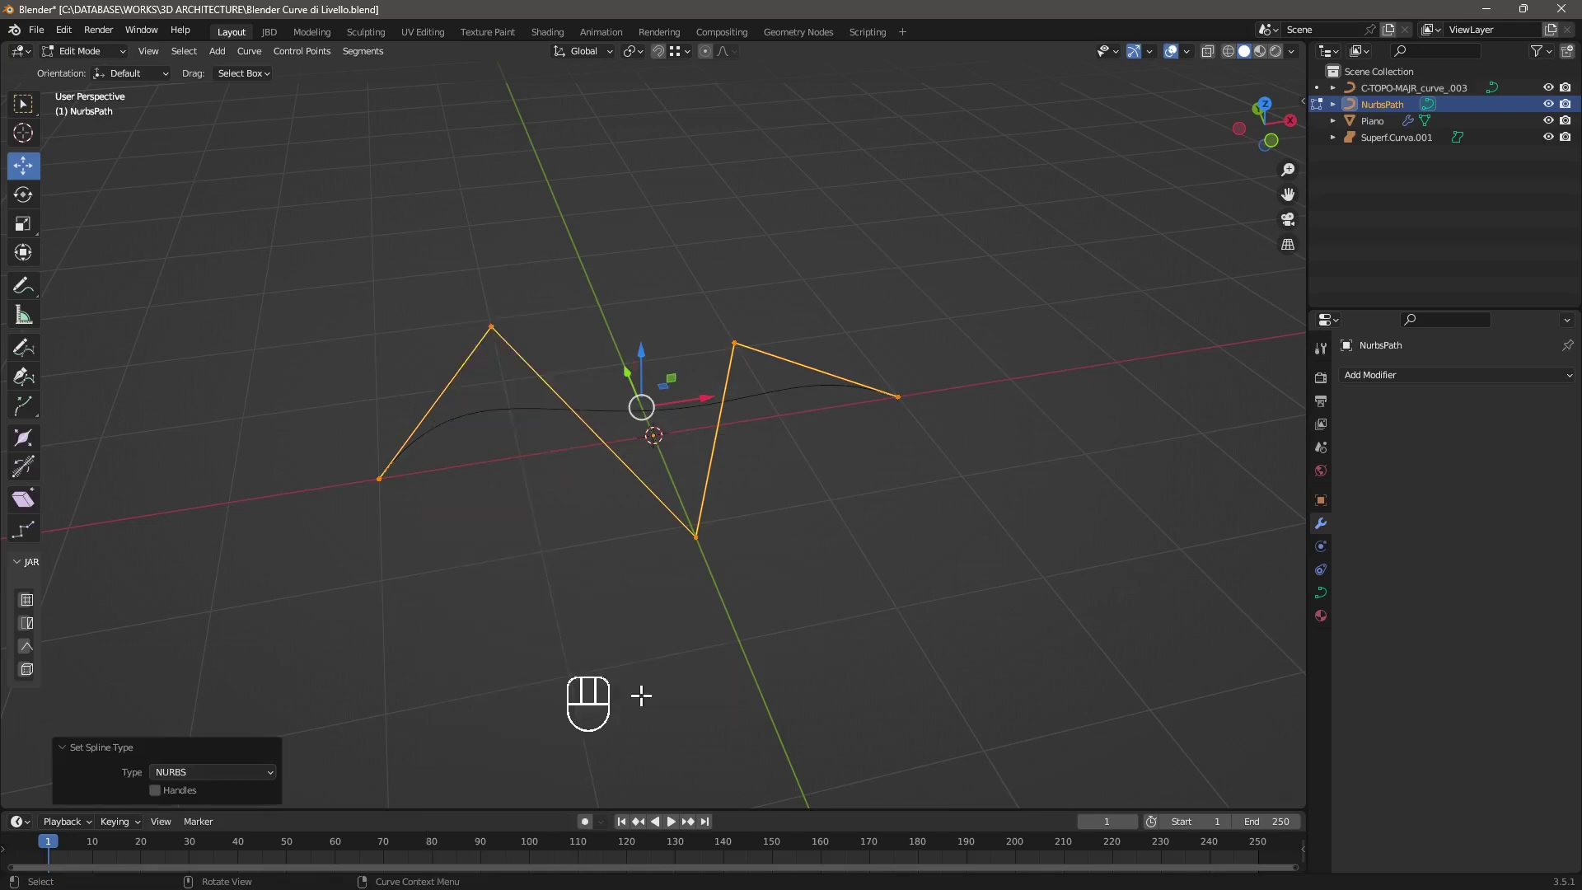
# Change the spline type of the selected path to Poly
pyautogui.rightClick(496, 333)
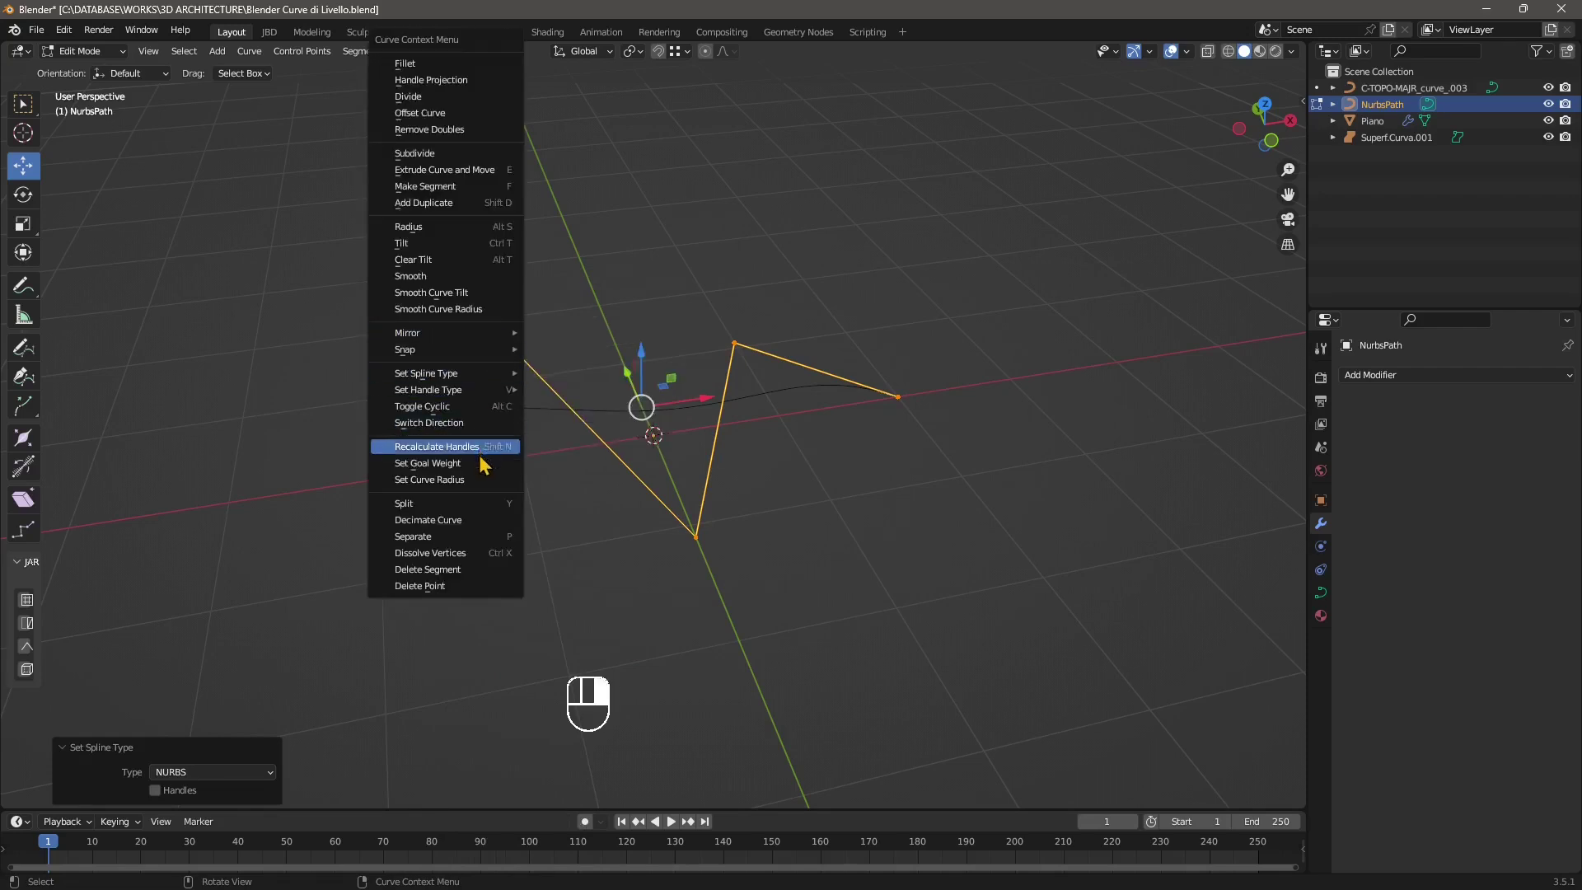
pyautogui.moveTo(466, 375)
pyautogui.click(588, 371)
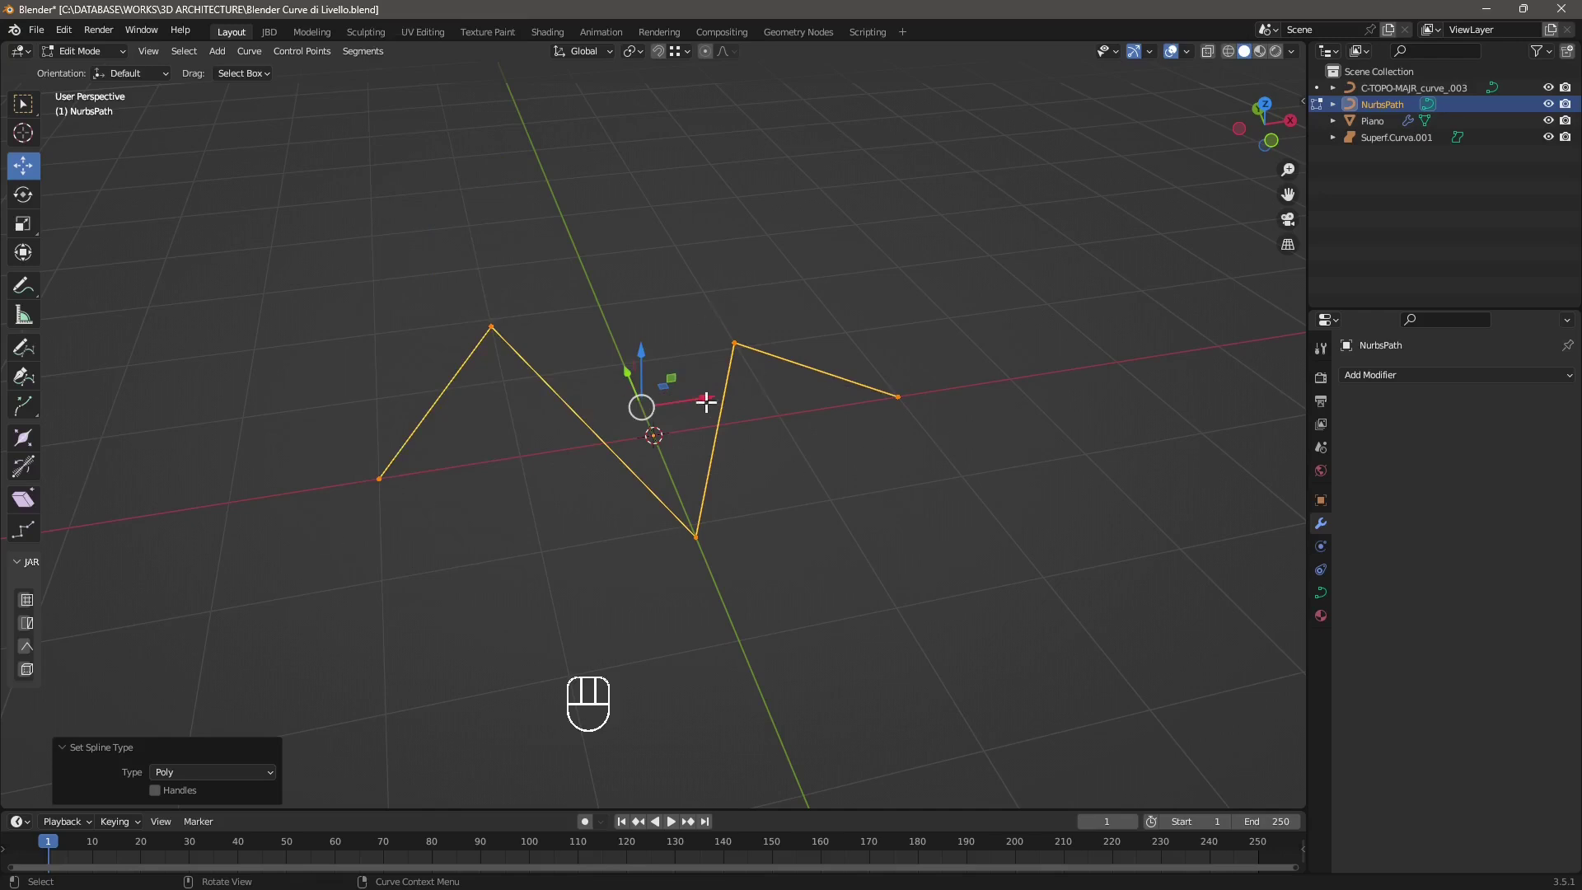
pyautogui.scroll(-2, 606, 566)
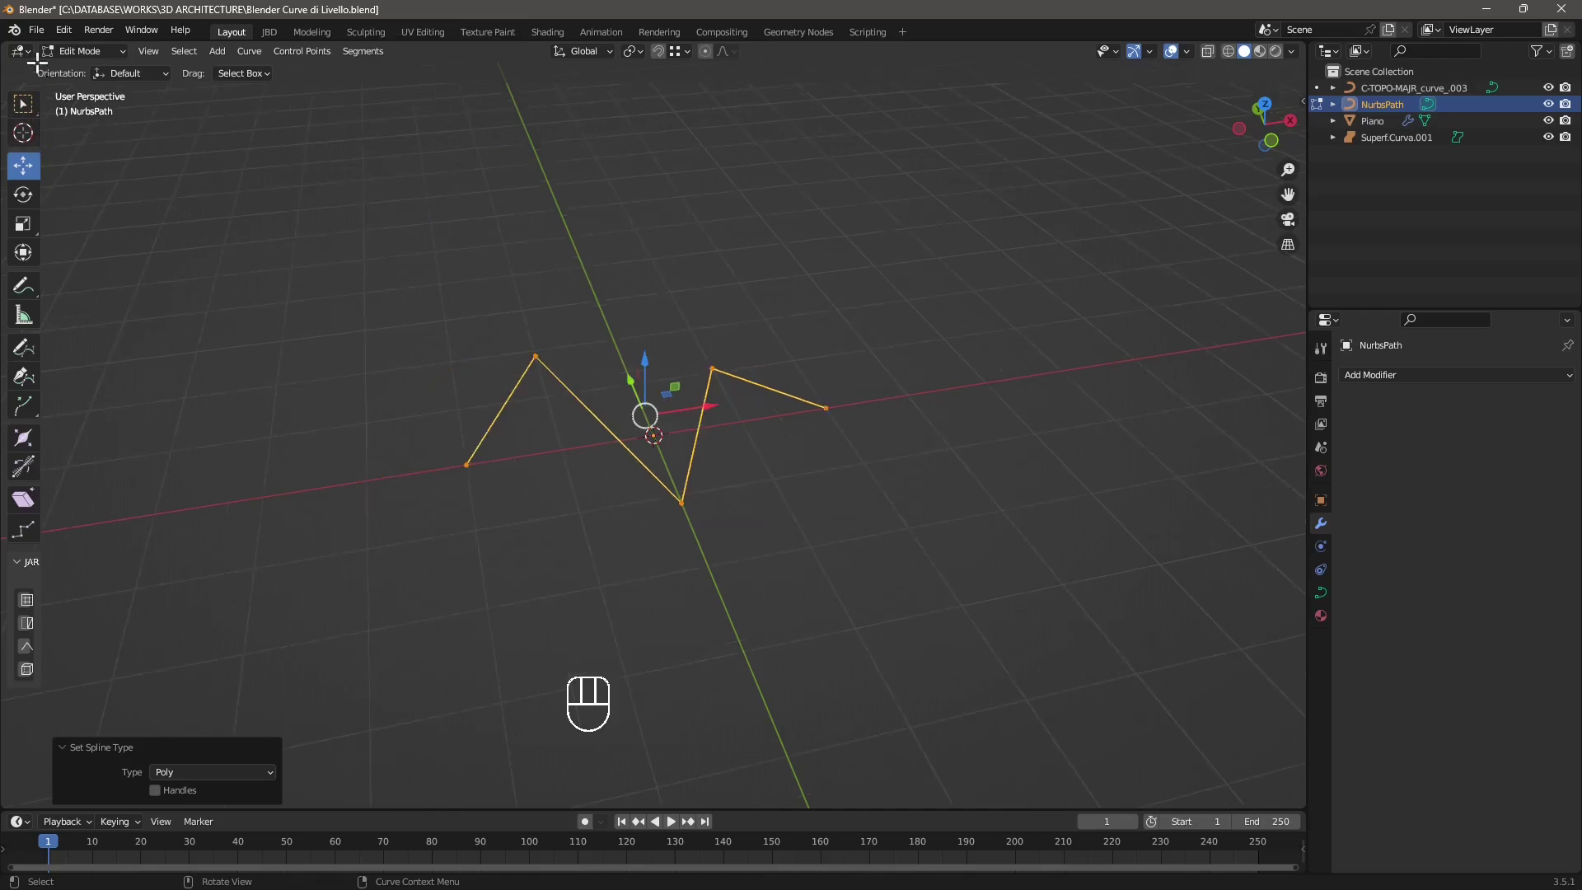
# Return to Object Mode and delete the zigzag path
pyautogui.click(82, 51)
pyautogui.click(78, 70)
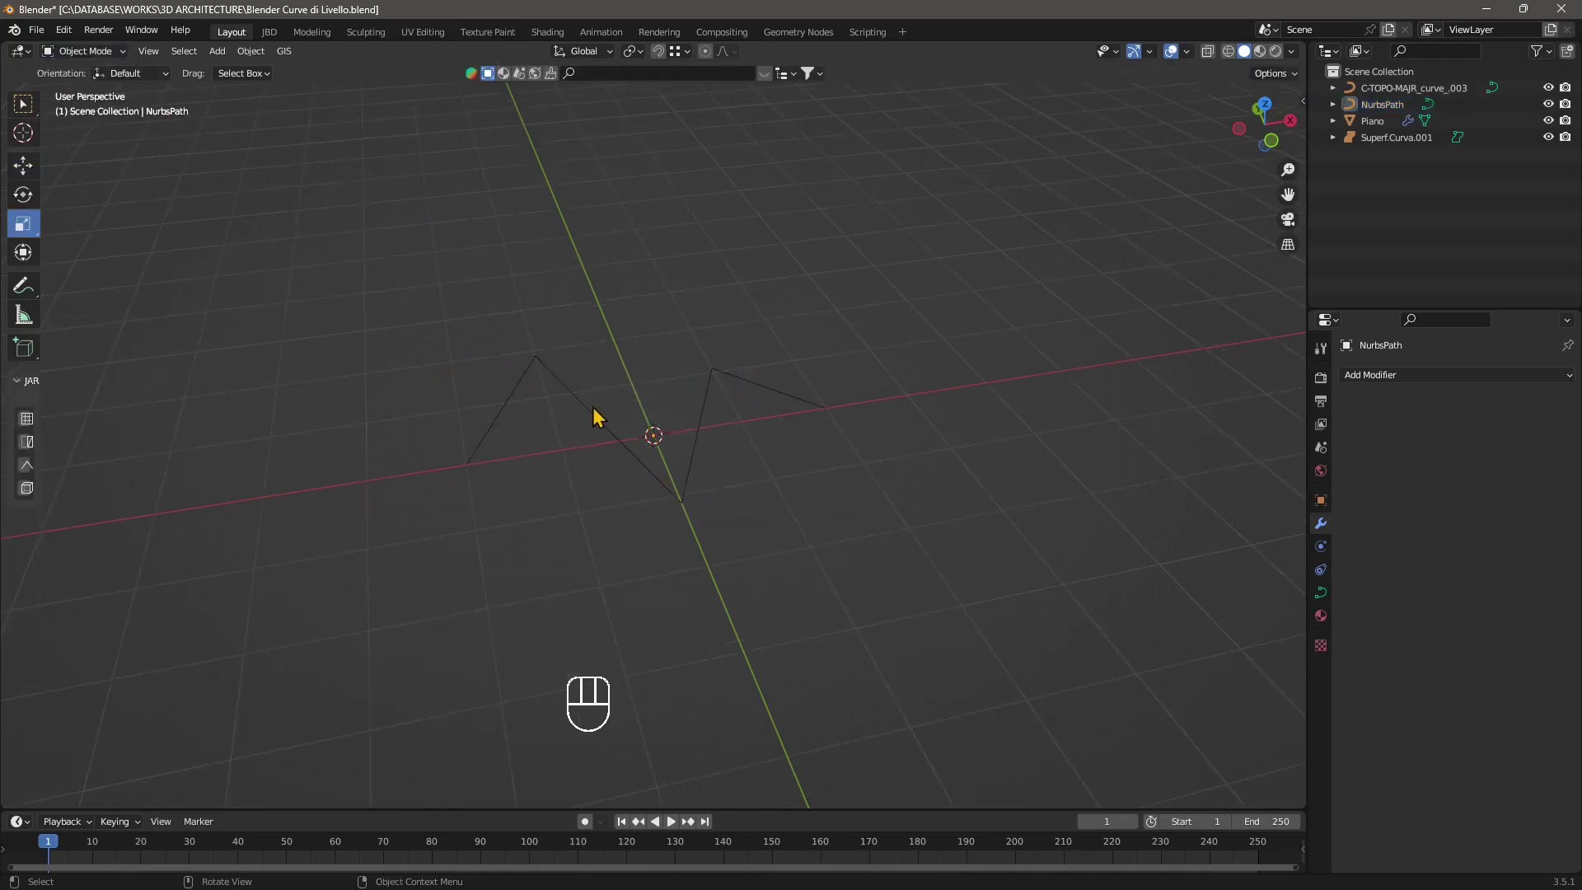
pyautogui.click(595, 413)
pyautogui.press('Delete')
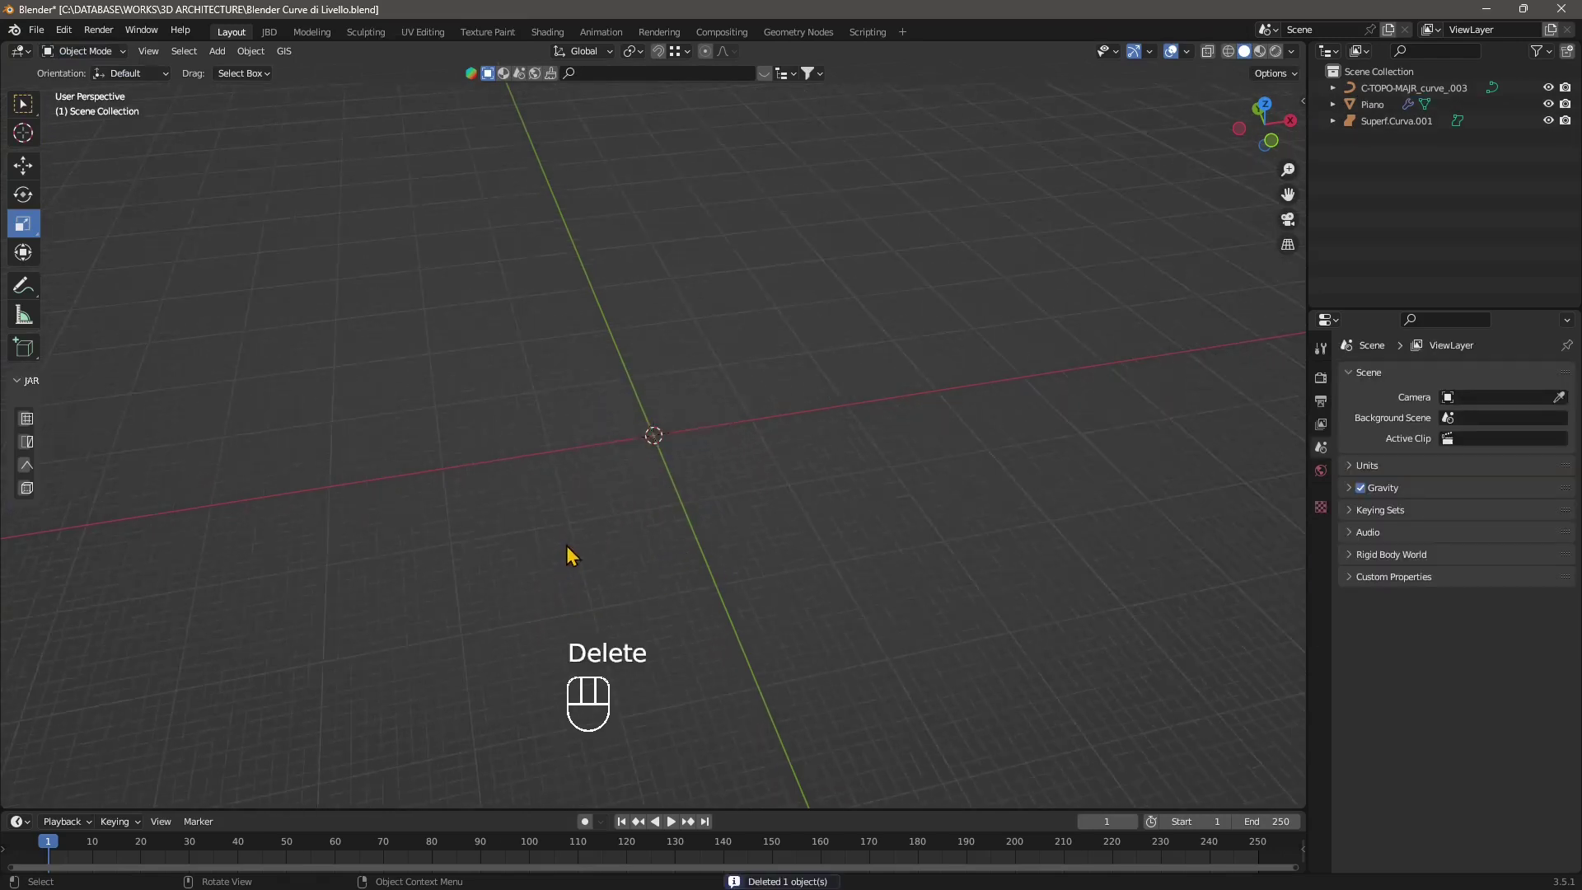
# Add a Nurbs Curve surface object at the world origin
pyautogui.moveTo(576, 536); pyautogui.dragTo(231, 75, button='middle')
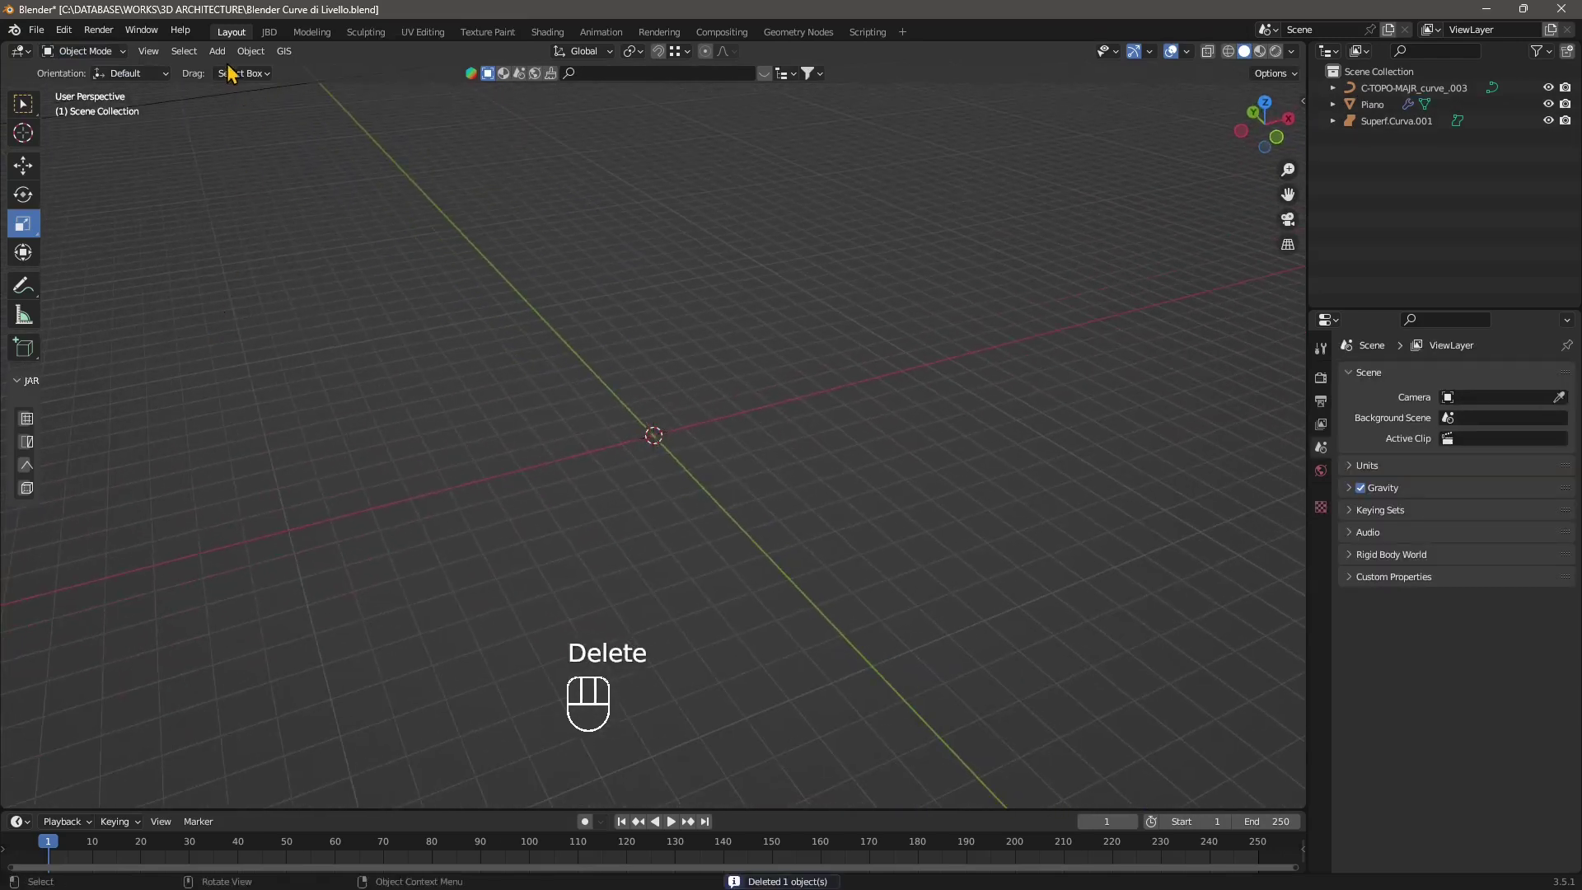
pyautogui.click(216, 52)
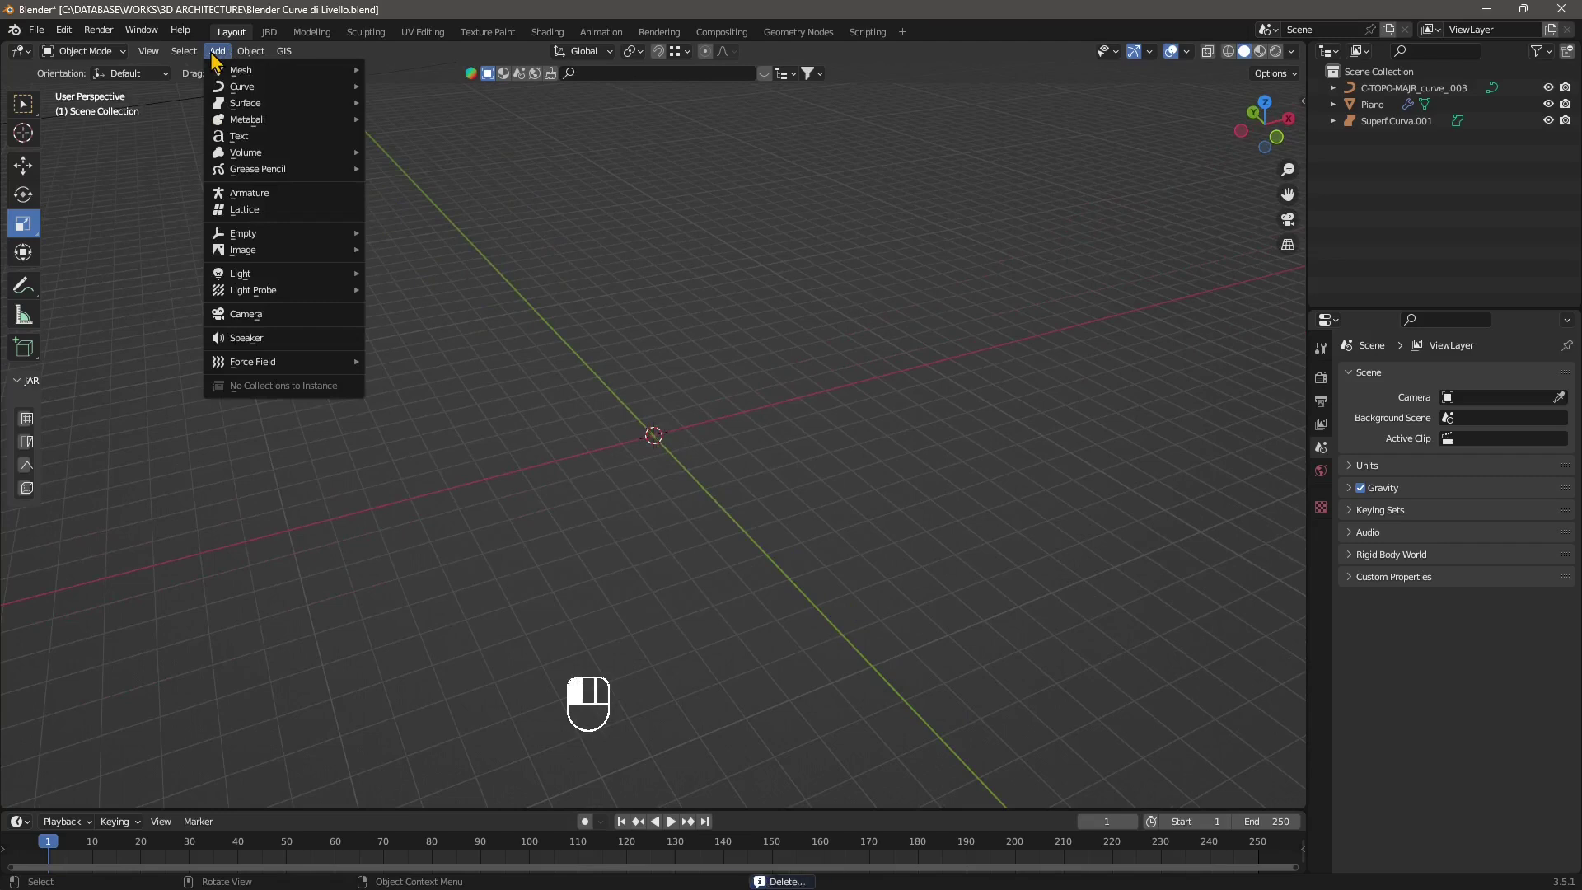
pyautogui.moveTo(245, 78)
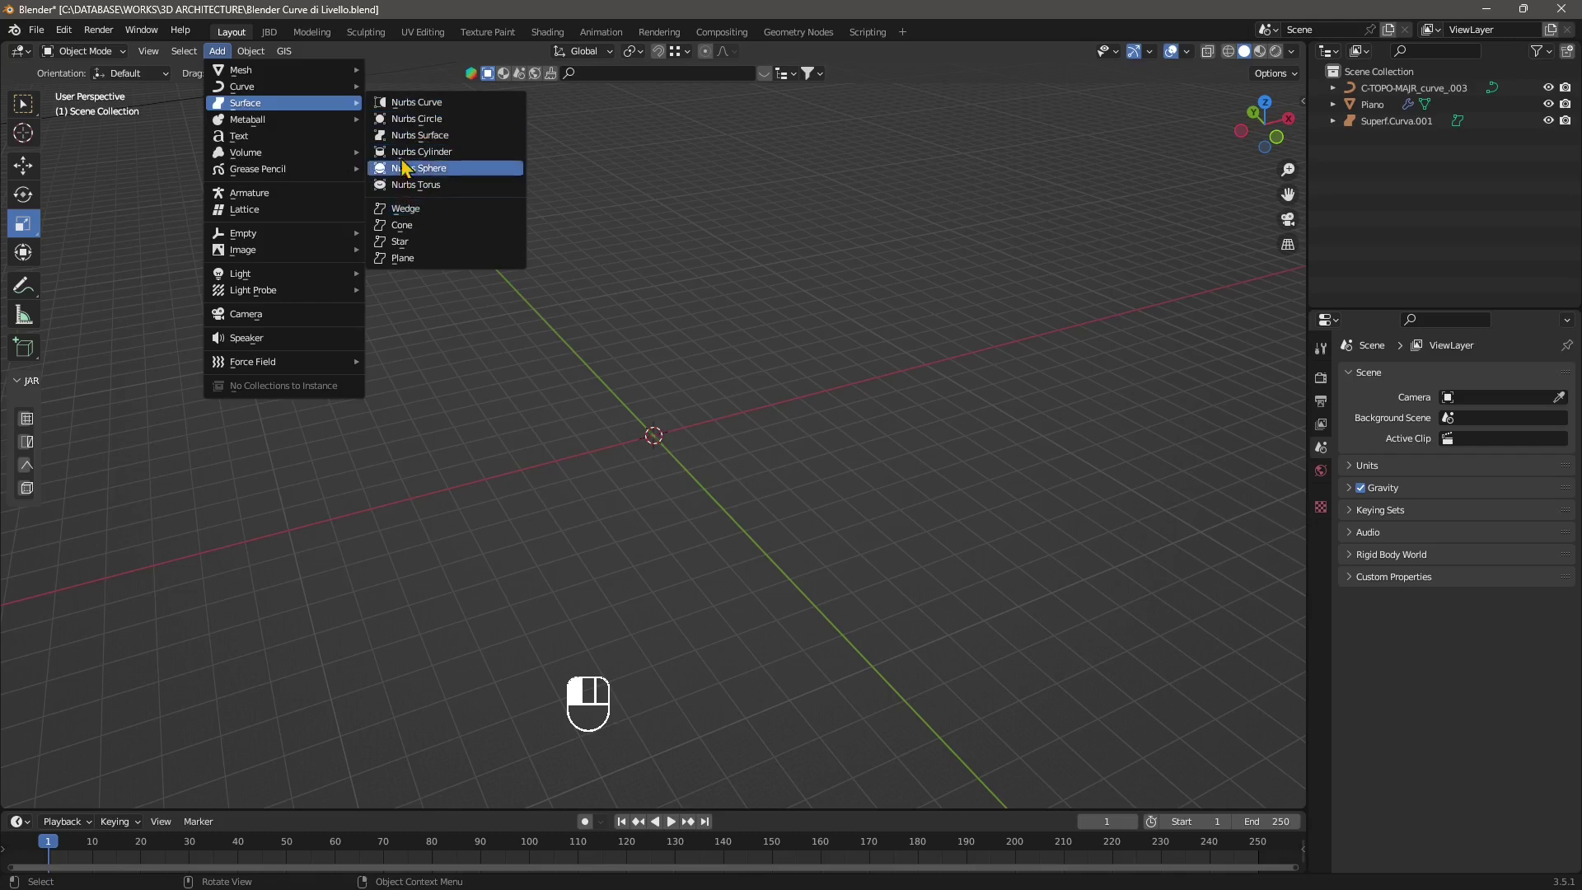
pyautogui.click(410, 108)
pyautogui.moveTo(783, 446); pyautogui.dragTo(769, 476, button='middle')
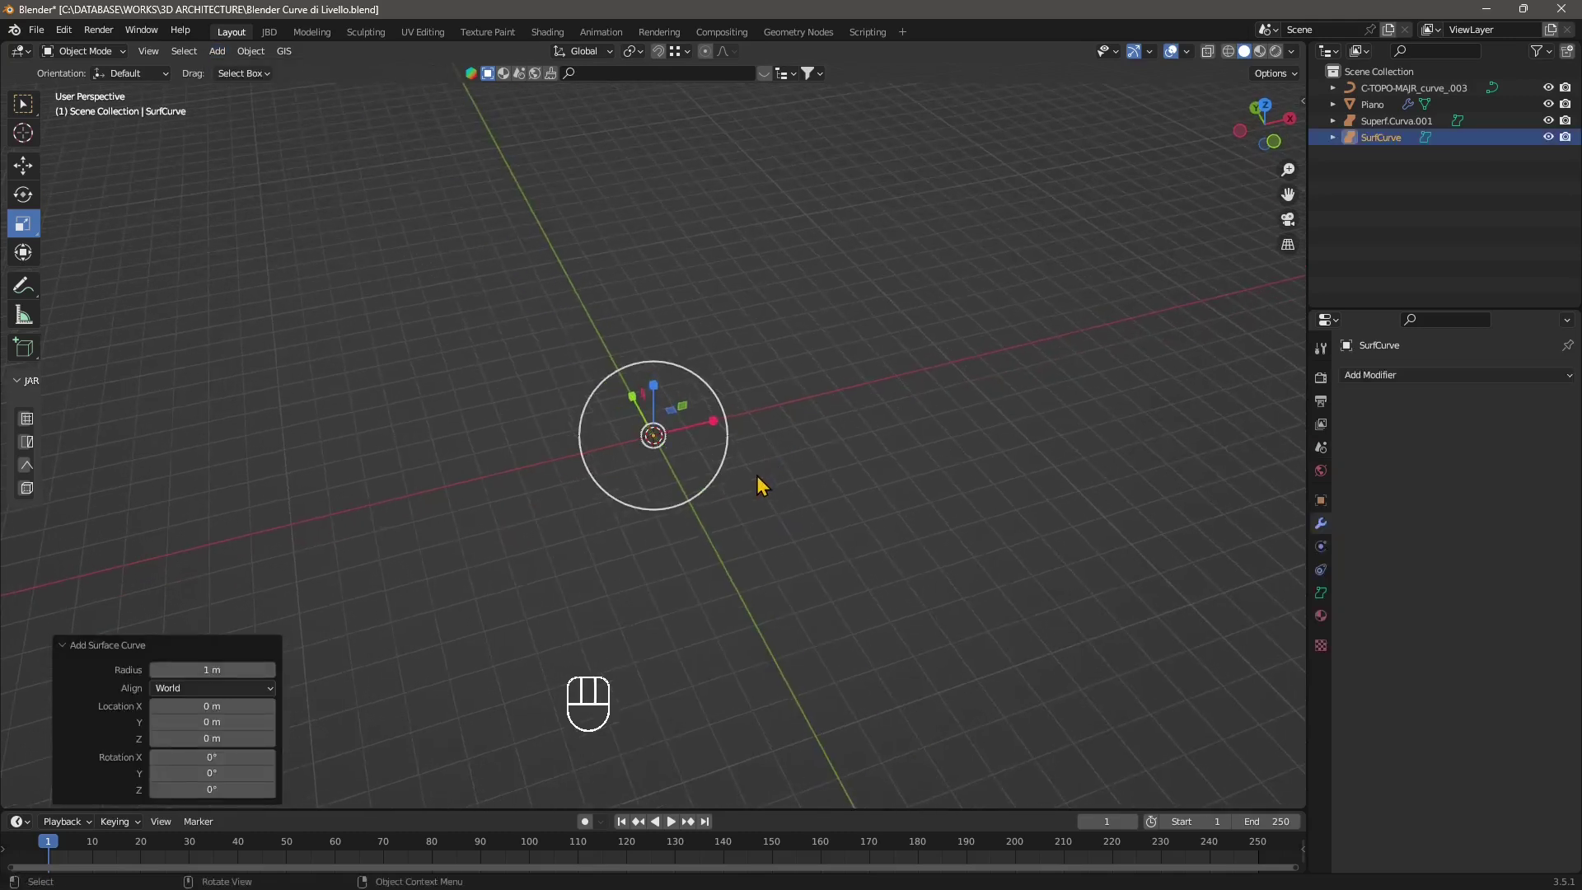
# Enter Edit Mode on the new surface curve and nudge one of its two middle control points along Y
pyautogui.press('KP_Decimal')
pyautogui.moveTo(505, 472); pyautogui.dragTo(574, 482, button='middle')
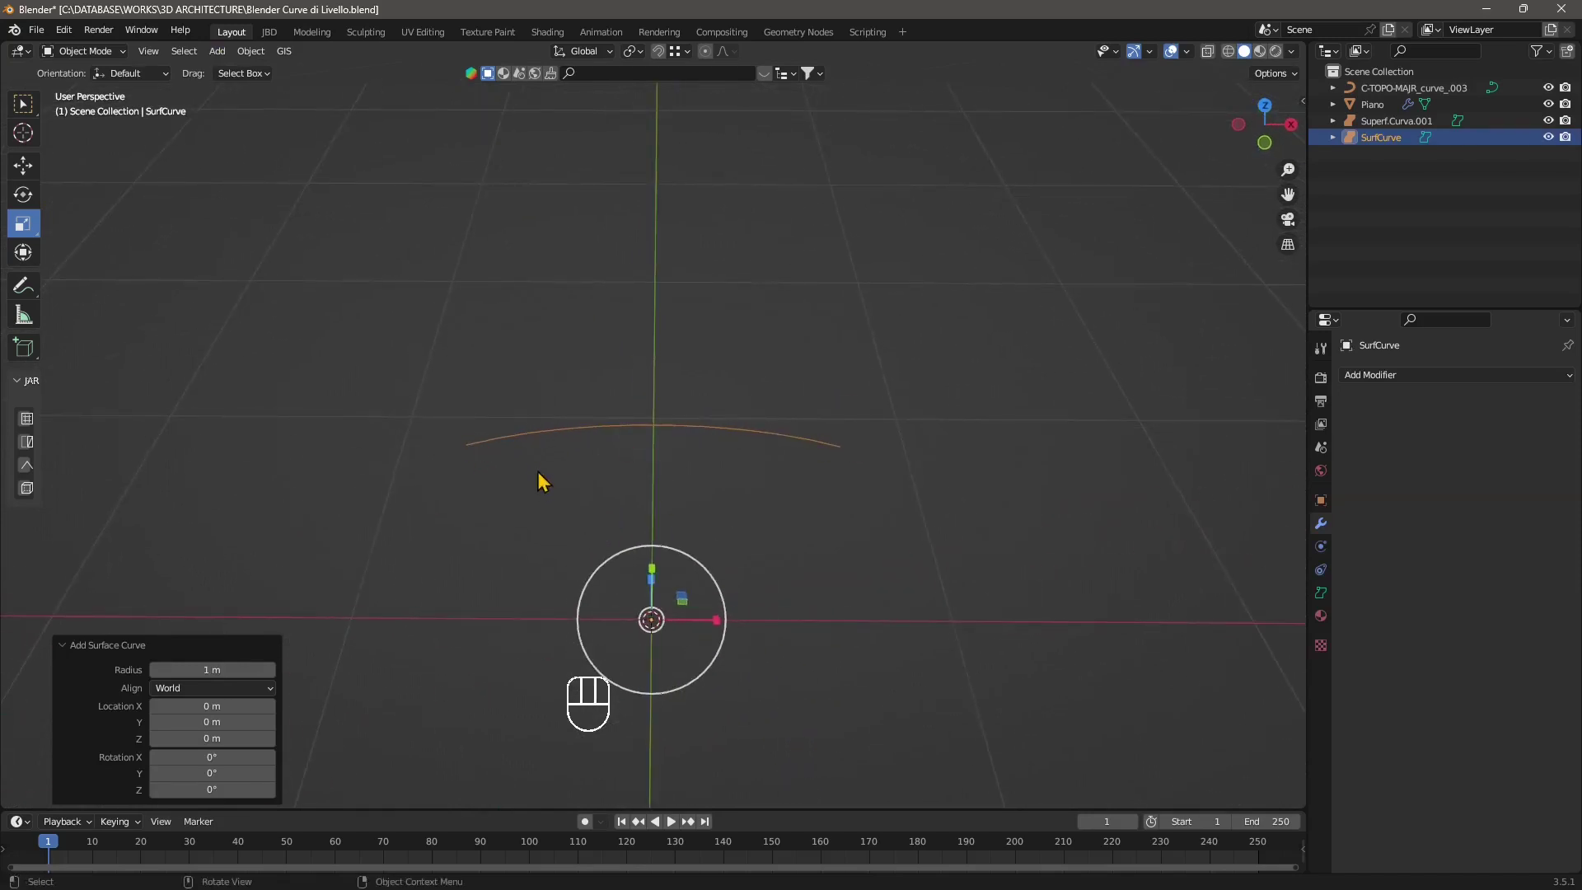
pyautogui.click(83, 51)
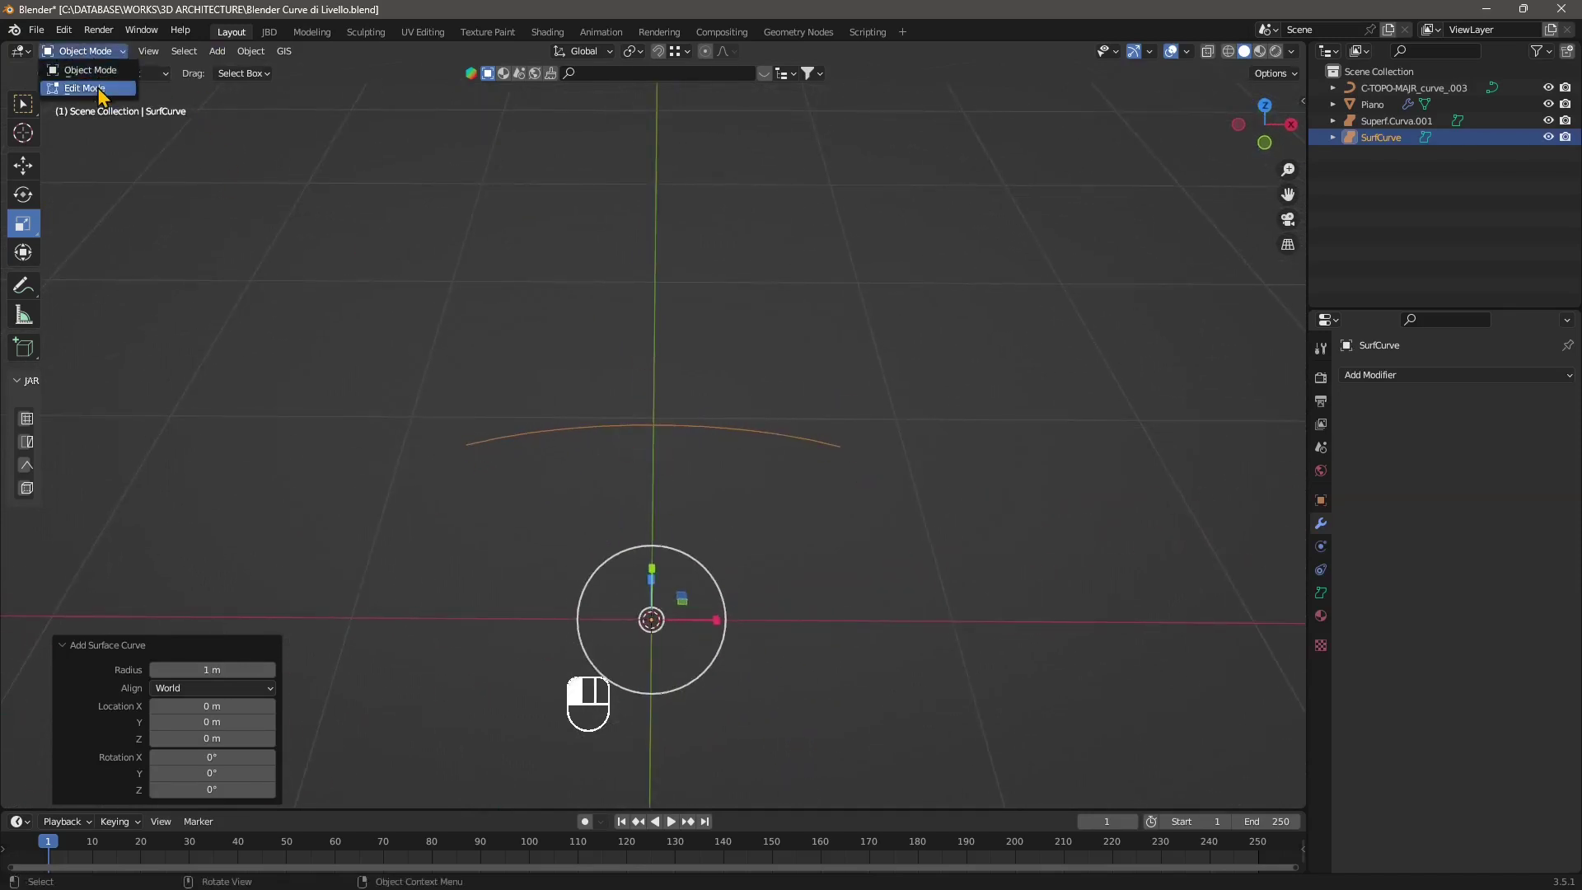
pyautogui.click(78, 85)
pyautogui.click(896, 419)
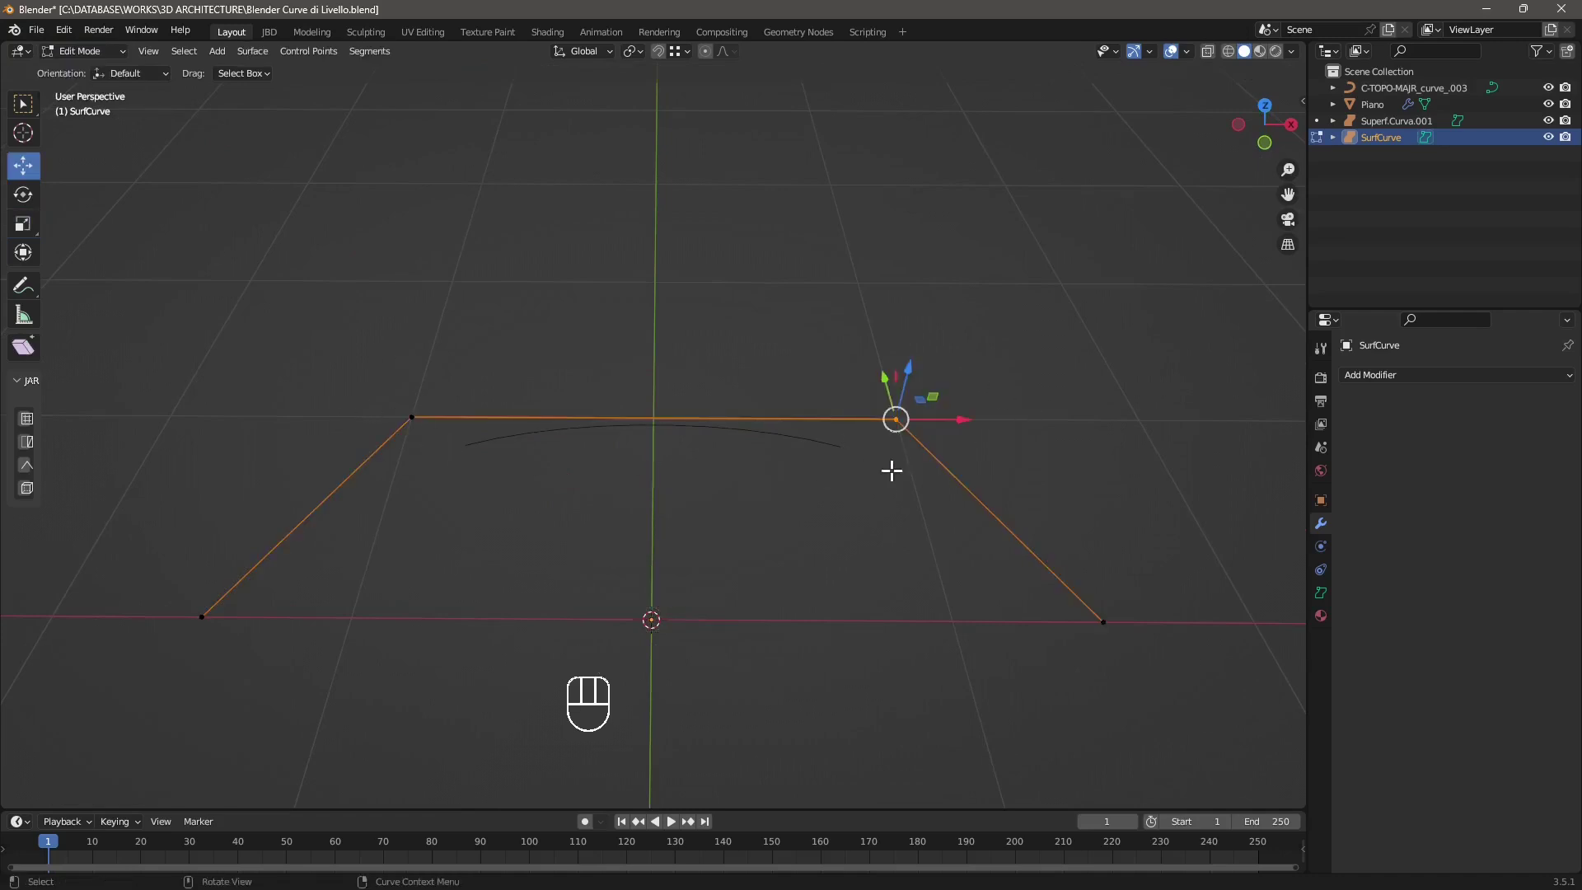
pyautogui.moveTo(885, 384)
pyautogui.mouseDown()
pyautogui.moveTo(865, 367)
pyautogui.moveTo(858, 383)
pyautogui.mouseUp()
# Move the curve's end control point on the positive X side about 0.88 m outward along X
pyautogui.keyDown('shift'); pyautogui.moveTo(858, 388); pyautogui.dragTo(700, 506, button='middle'); pyautogui.keyUp('shift')
pyautogui.click(811, 557)
pyautogui.scroll(-2, 700, 618)
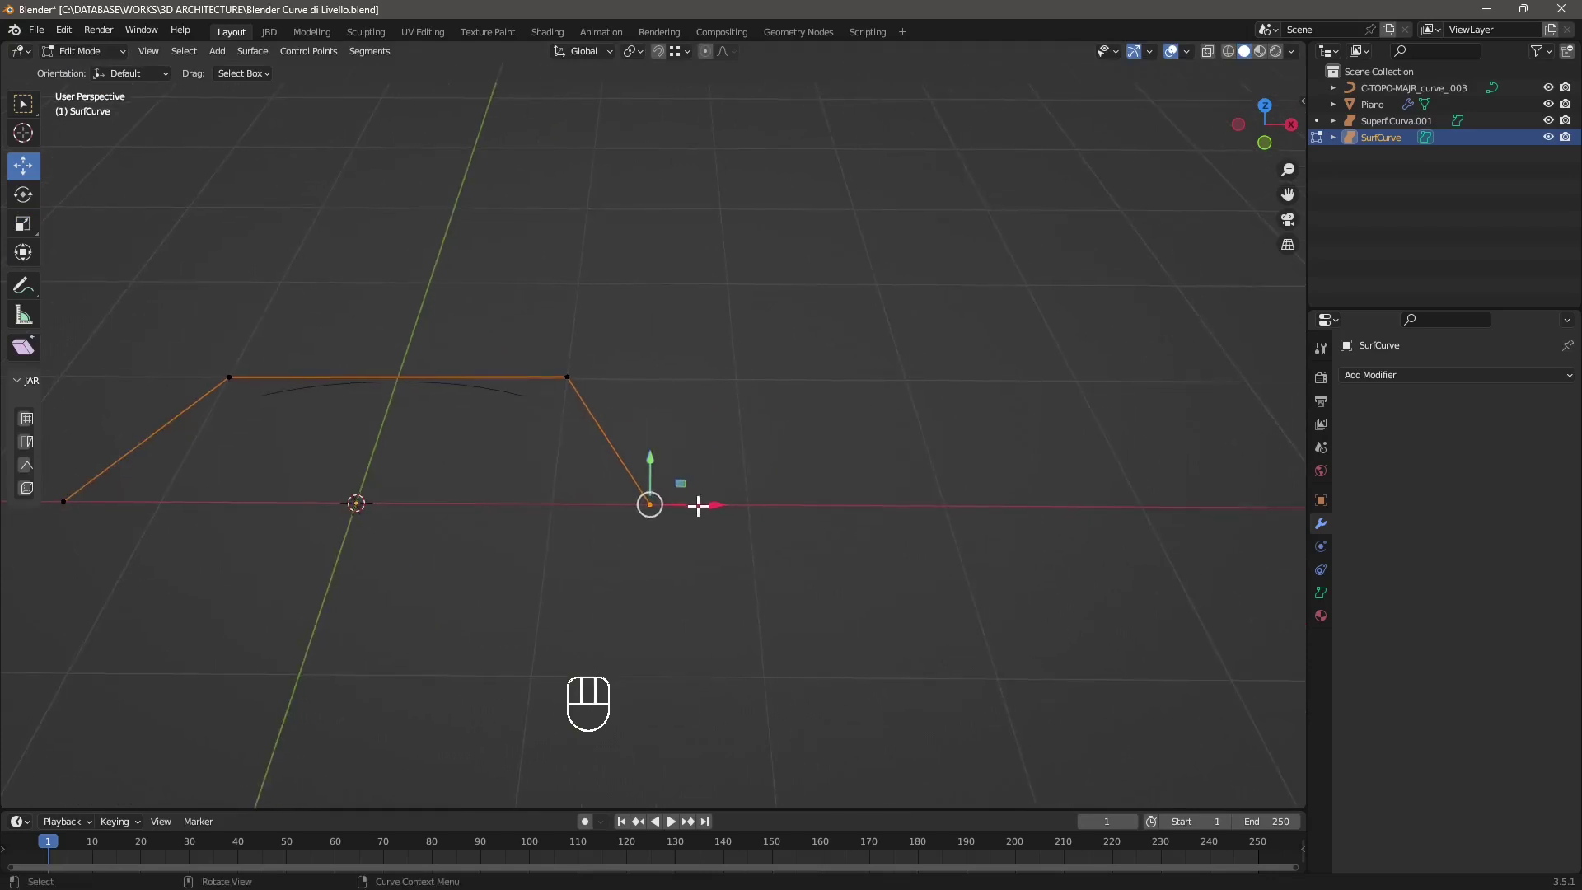
pyautogui.moveTo(700, 506); pyautogui.dragTo(882, 505)
pyautogui.keyDown('shift'); pyautogui.moveTo(849, 527); pyautogui.dragTo(731, 519, button='middle'); pyautogui.keyUp('shift')
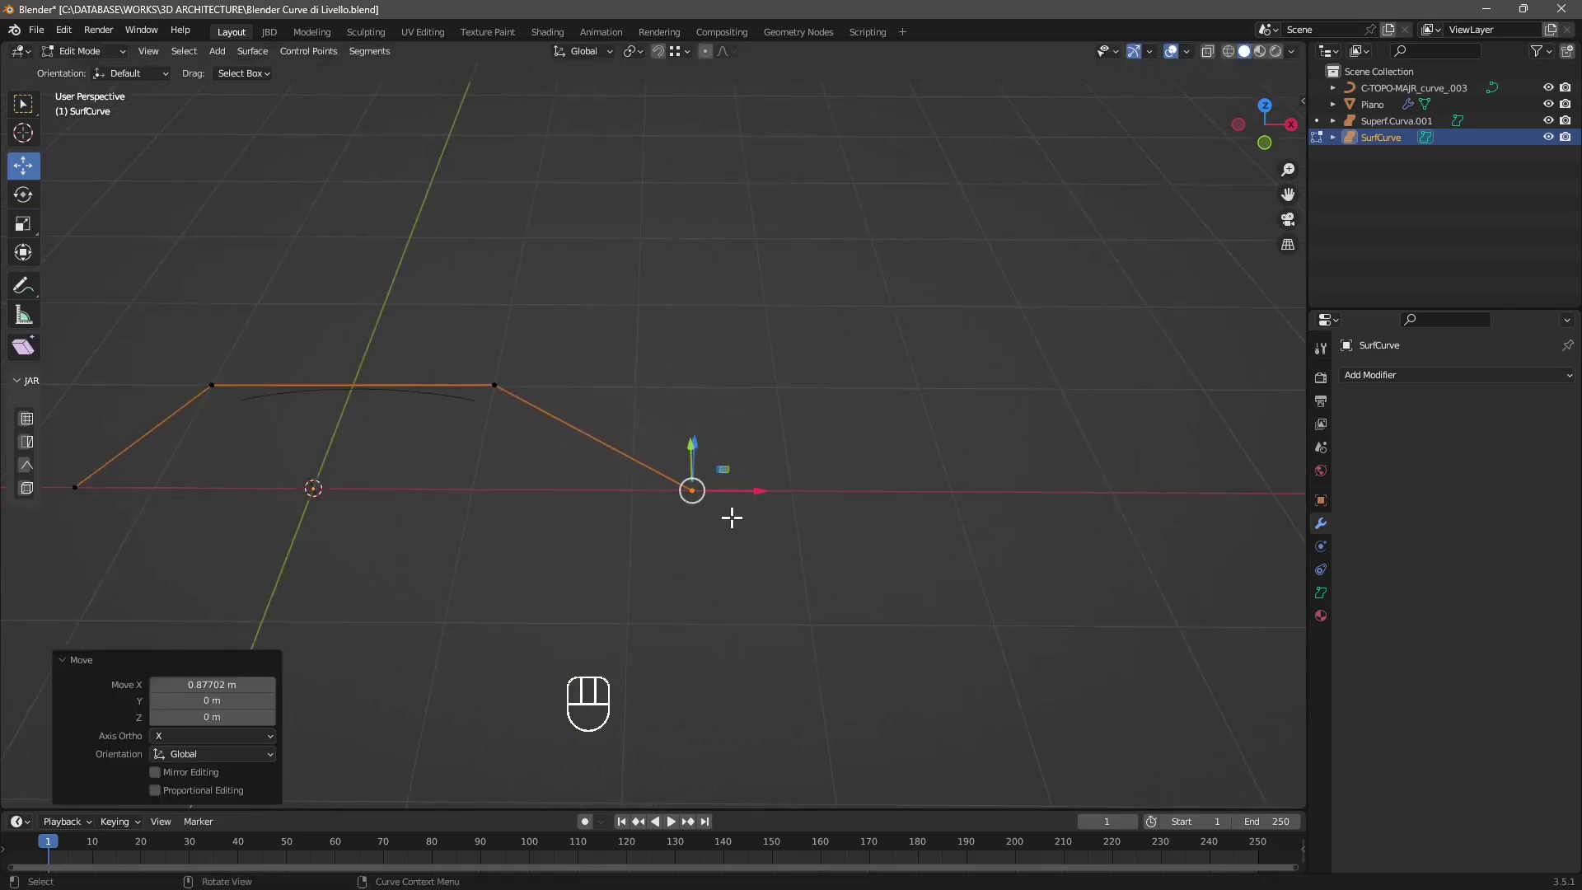
# In top view, extrude three zigzag control points from the curve's end point, progressing along positive X
pyautogui.press('e')
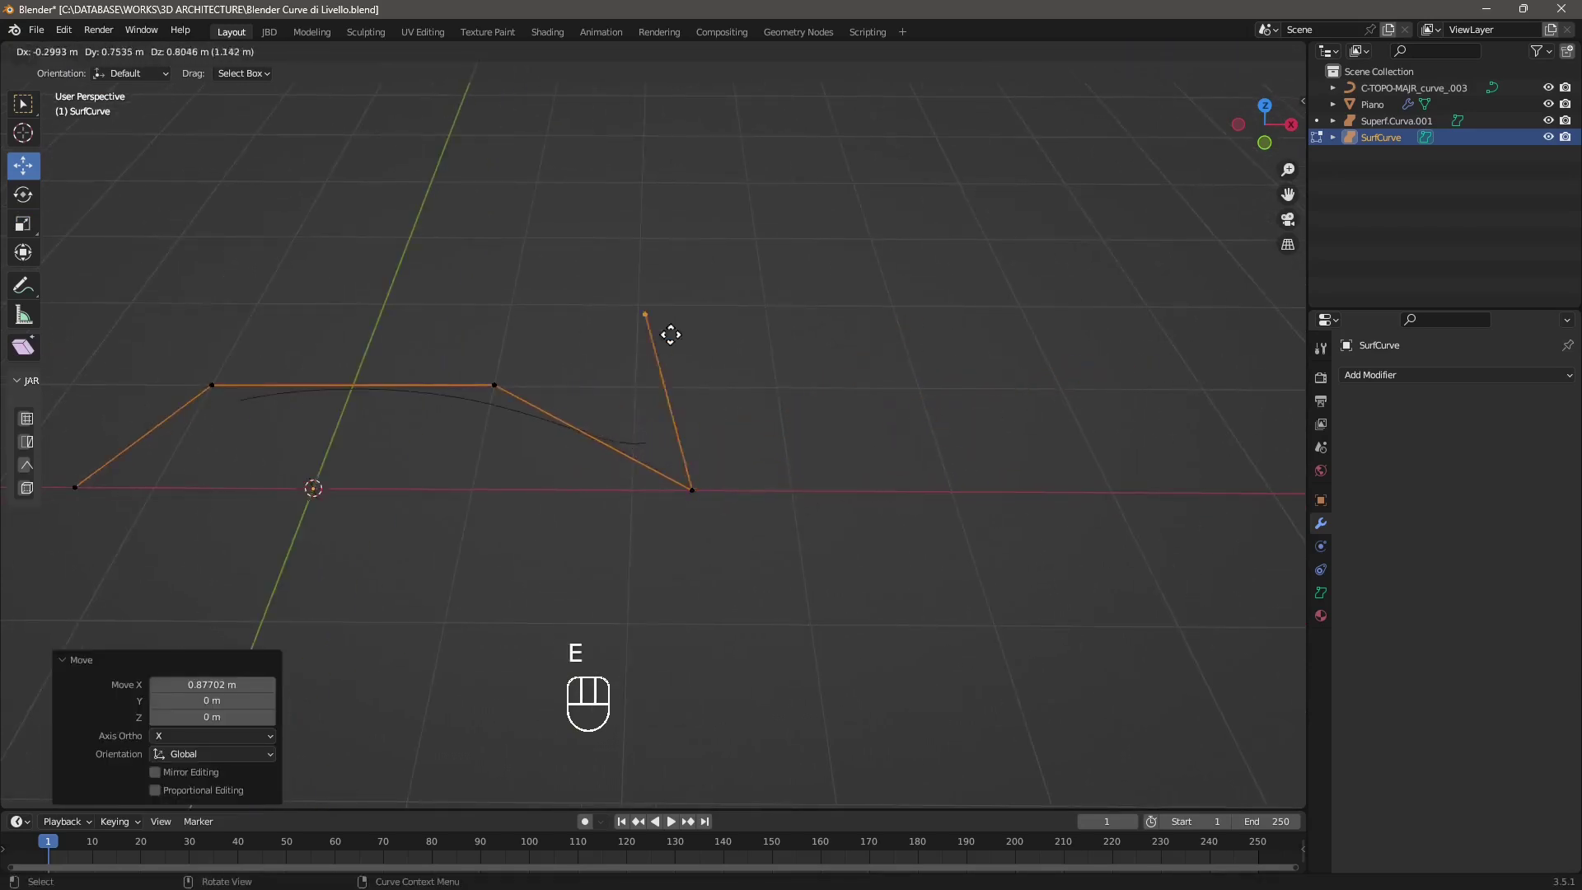
pyautogui.press('Escape')
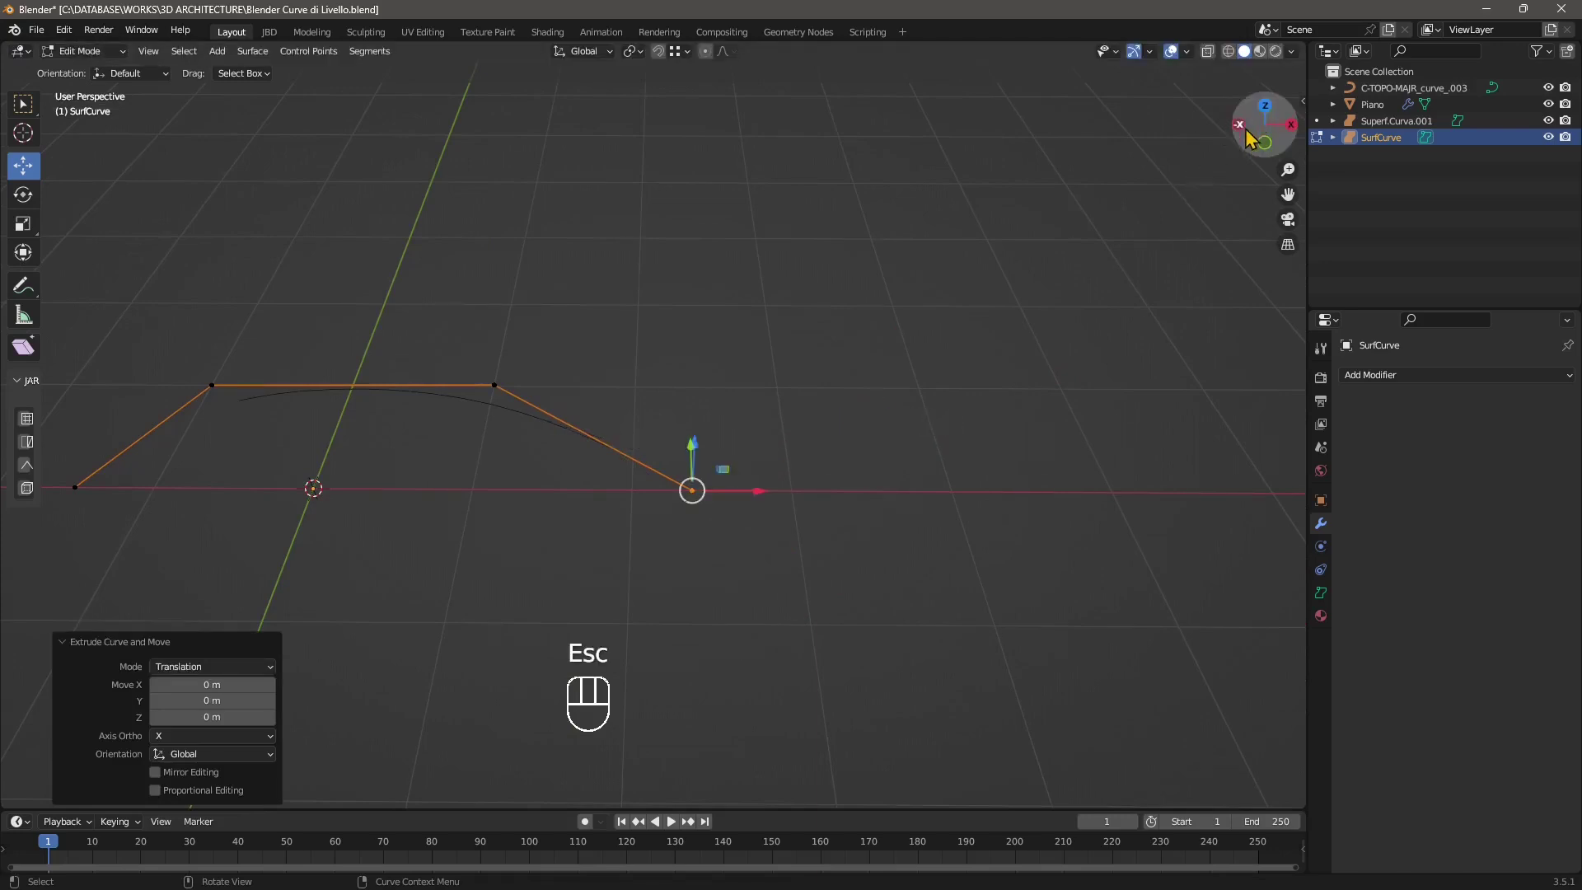
pyautogui.click(1270, 115)
pyautogui.click(1266, 101)
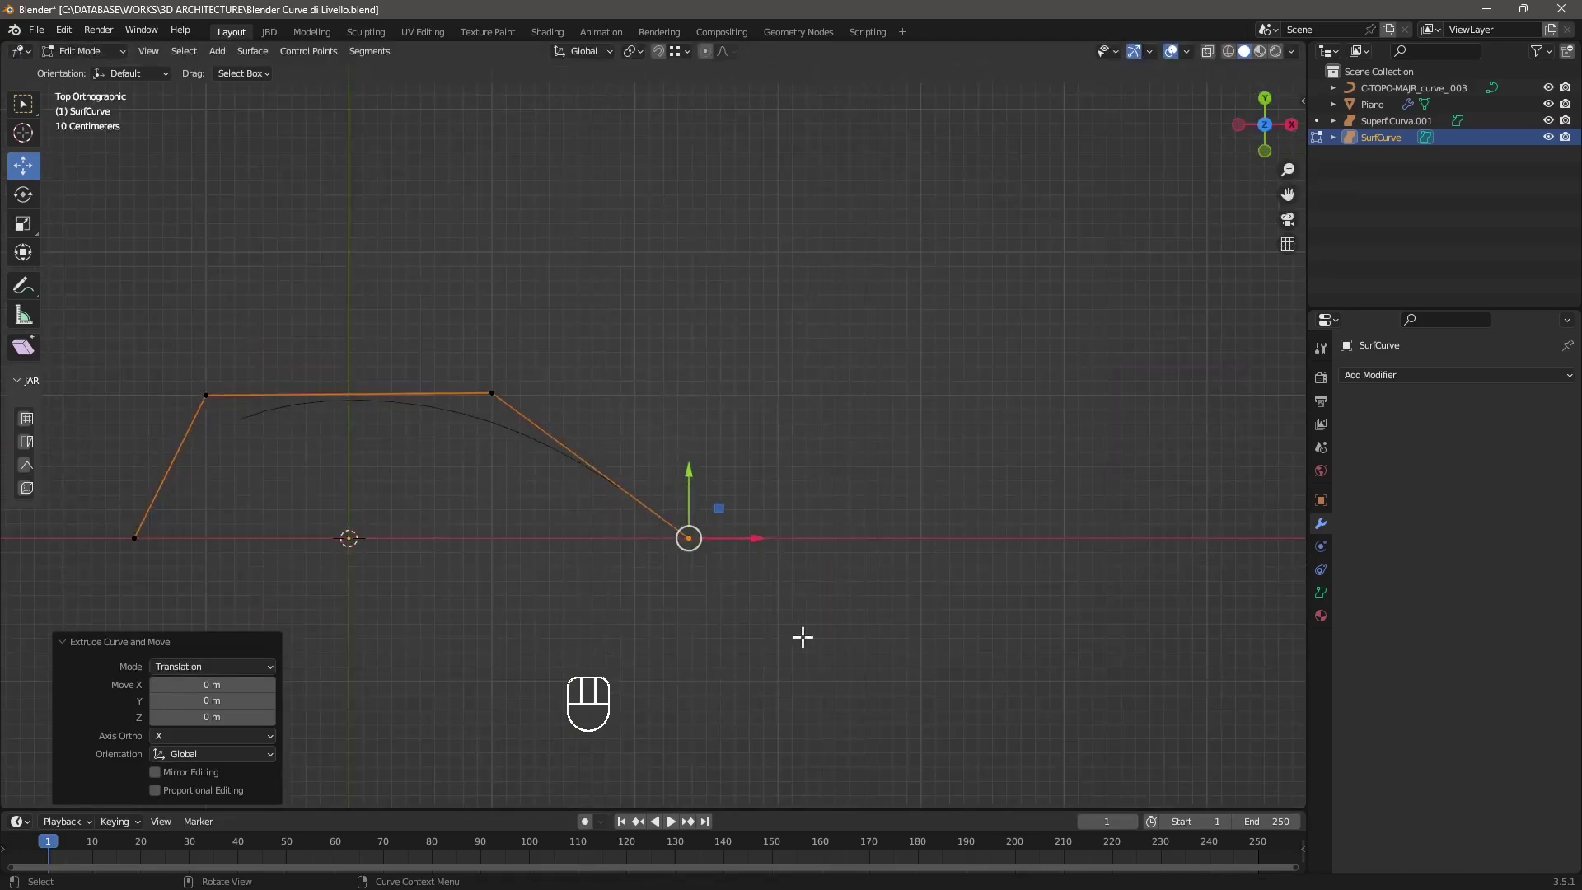
pyautogui.keyDown('shift'); pyautogui.moveTo(802, 635); pyautogui.dragTo(602, 630, button='middle'); pyautogui.keyUp('shift')
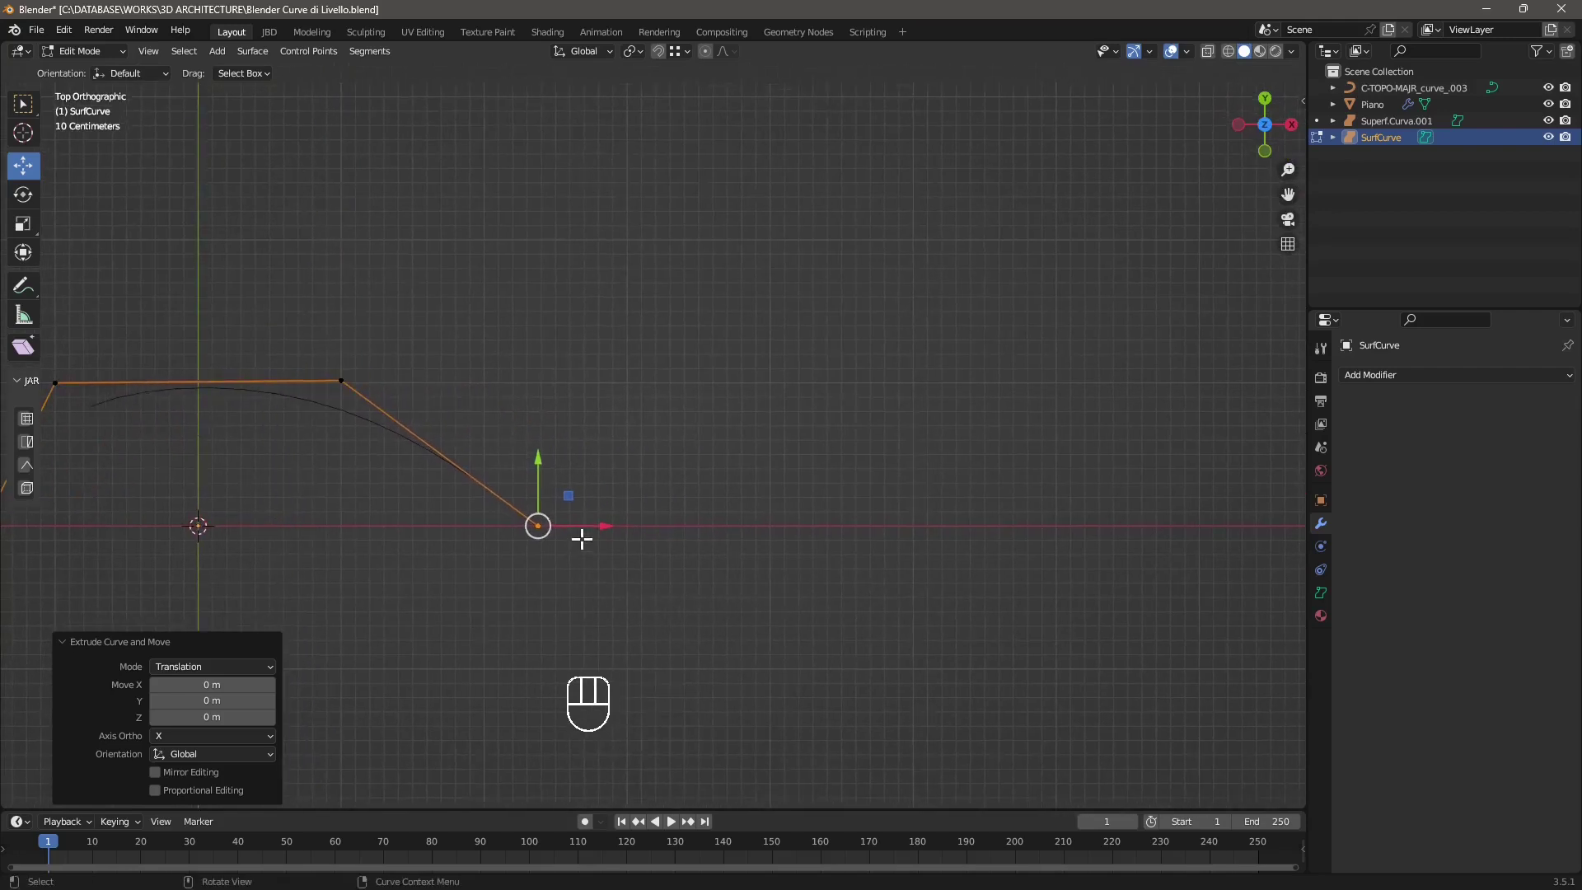
pyautogui.press('e')
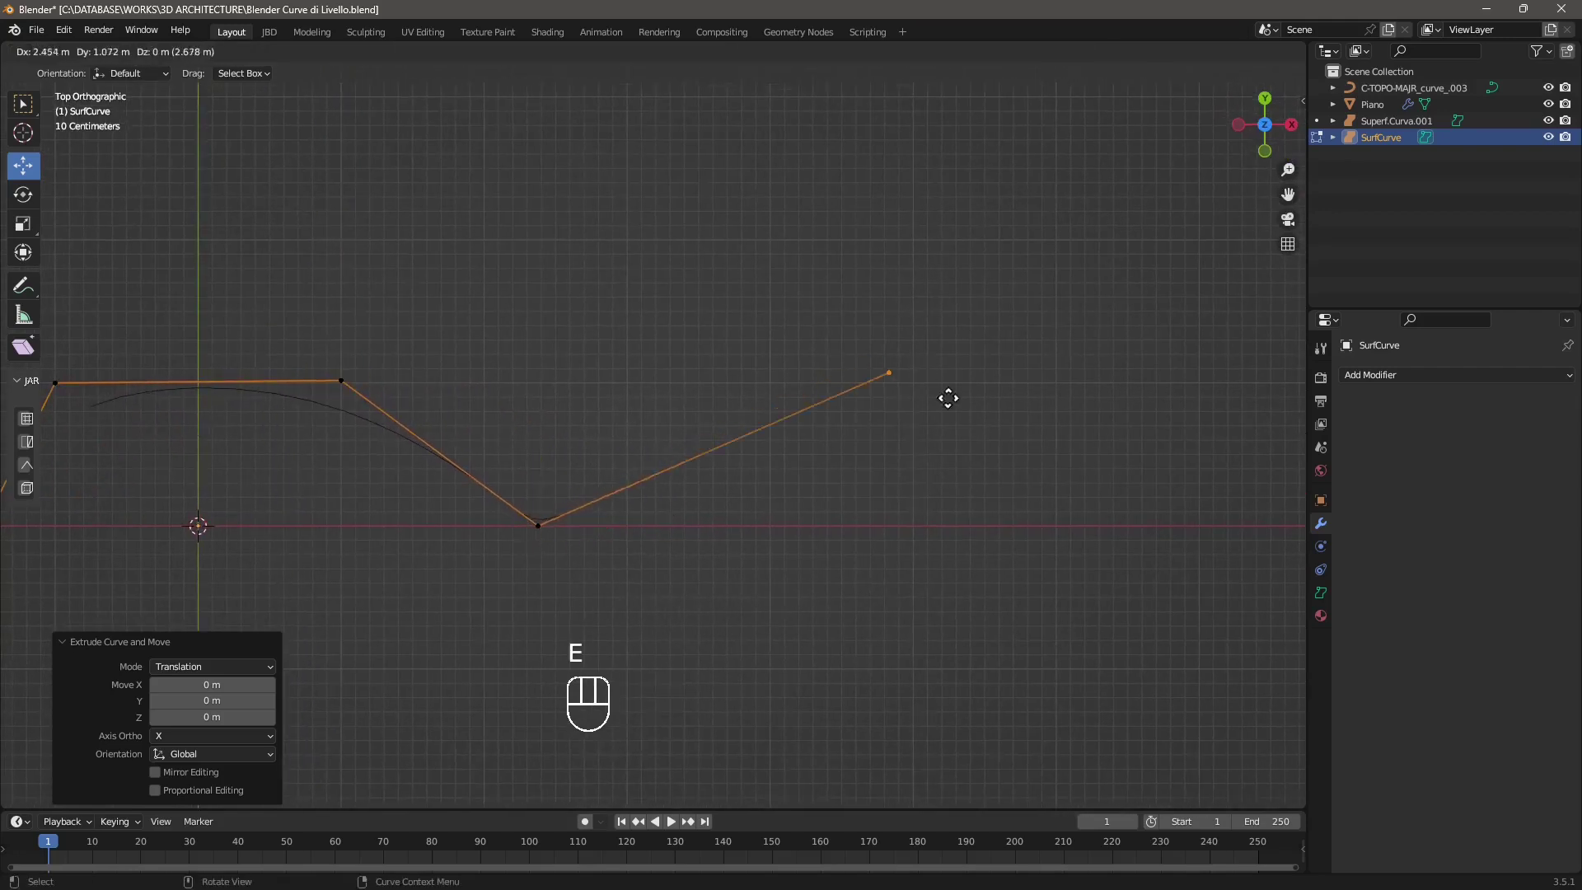
pyautogui.click(956, 425)
pyautogui.scroll(-4, 632, 558)
pyautogui.press('e')
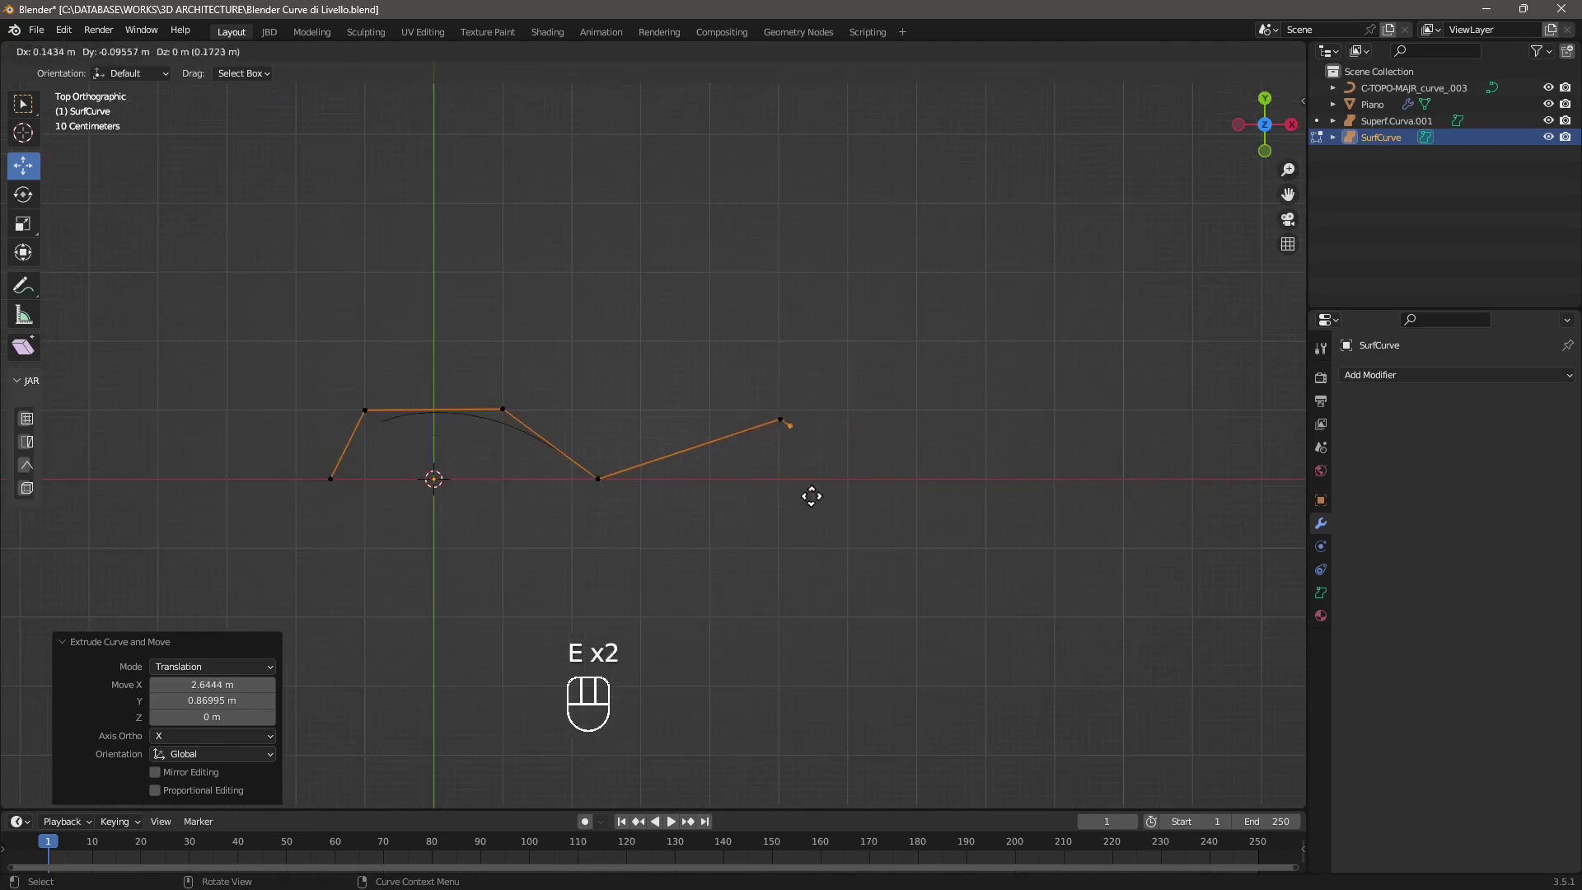
pyautogui.click(1110, 575)
pyautogui.press('e')
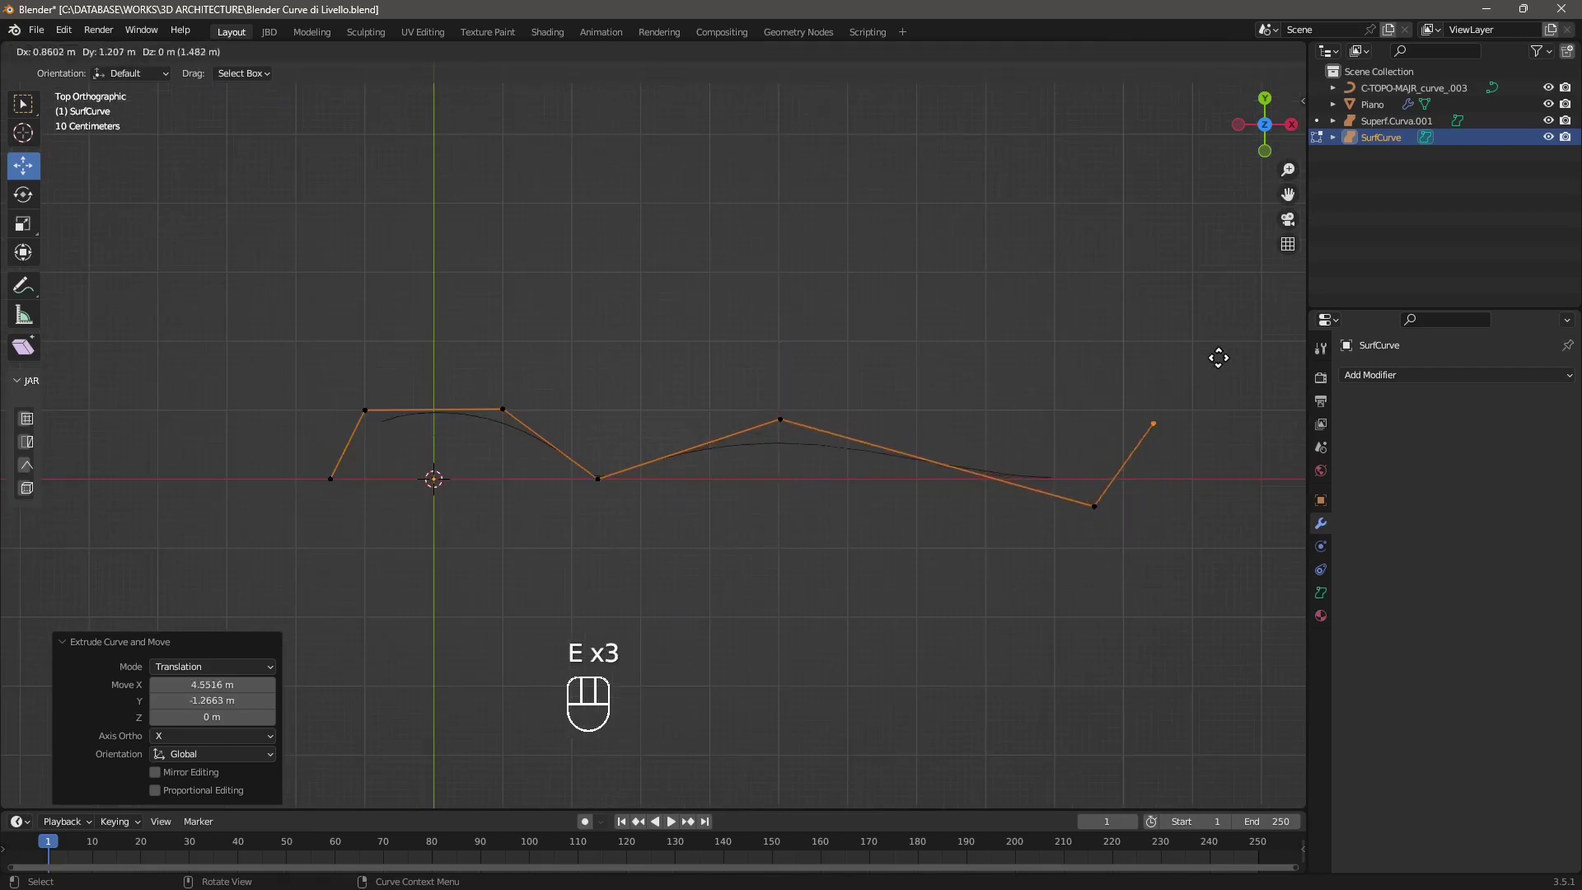
pyautogui.click(1219, 357)
# Extrude four more alternating control points from the curve's end, the last about 3.14 m in X and 1.96 m in Y
pyautogui.scroll(-2, 759, 516)
pyautogui.keyDown('shift'); pyautogui.moveTo(759, 516); pyautogui.dragTo(515, 538, button='middle'); pyautogui.keyUp('shift')
pyautogui.press('e')
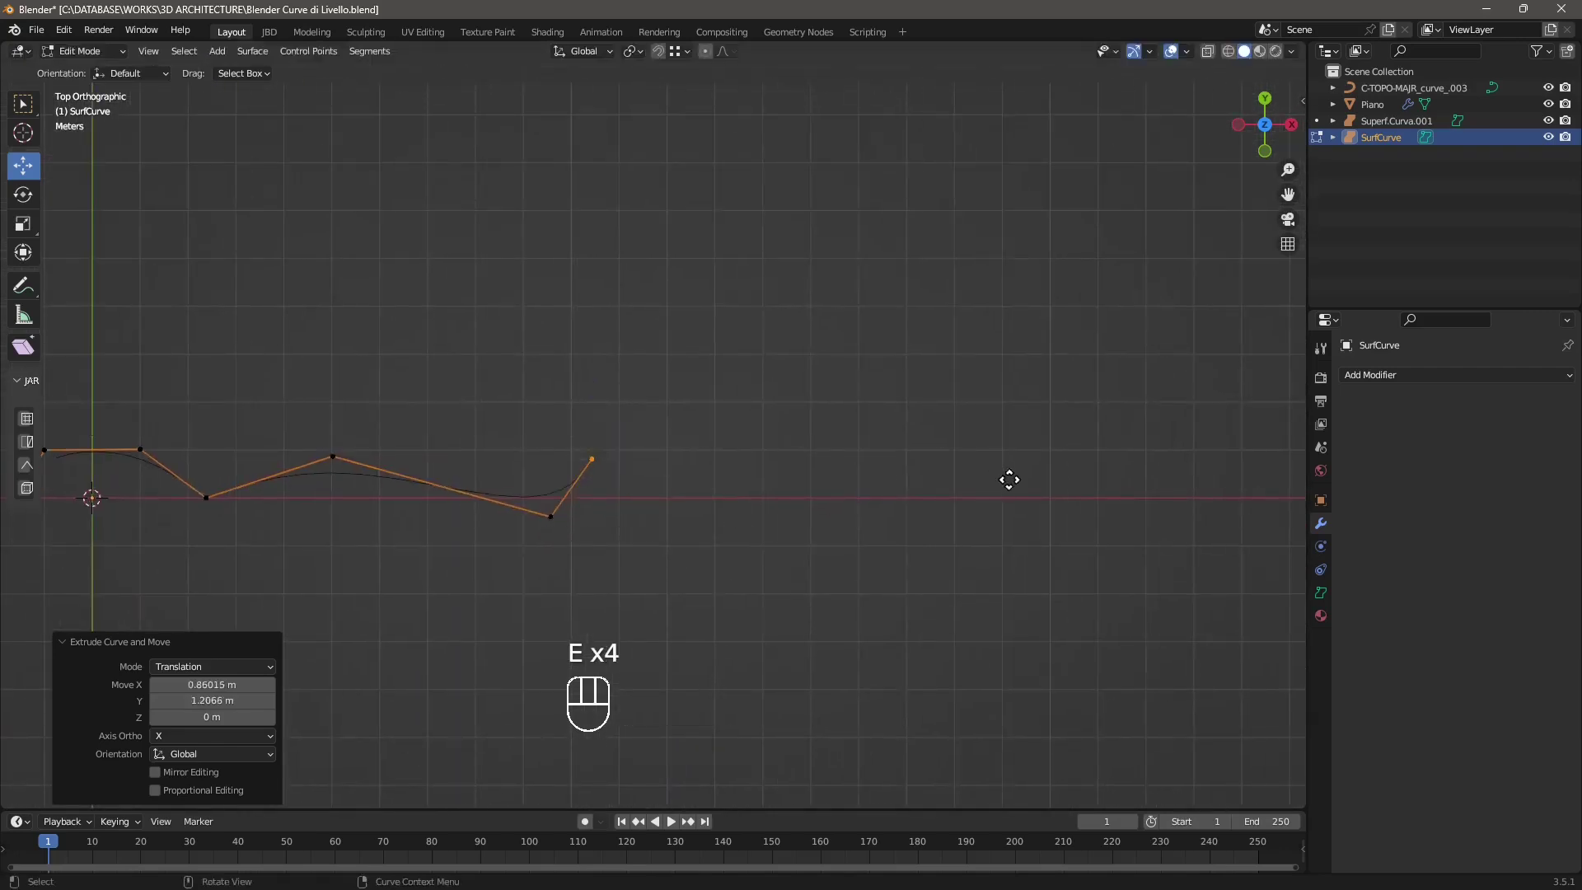
pyautogui.click(1172, 523)
pyautogui.press('e')
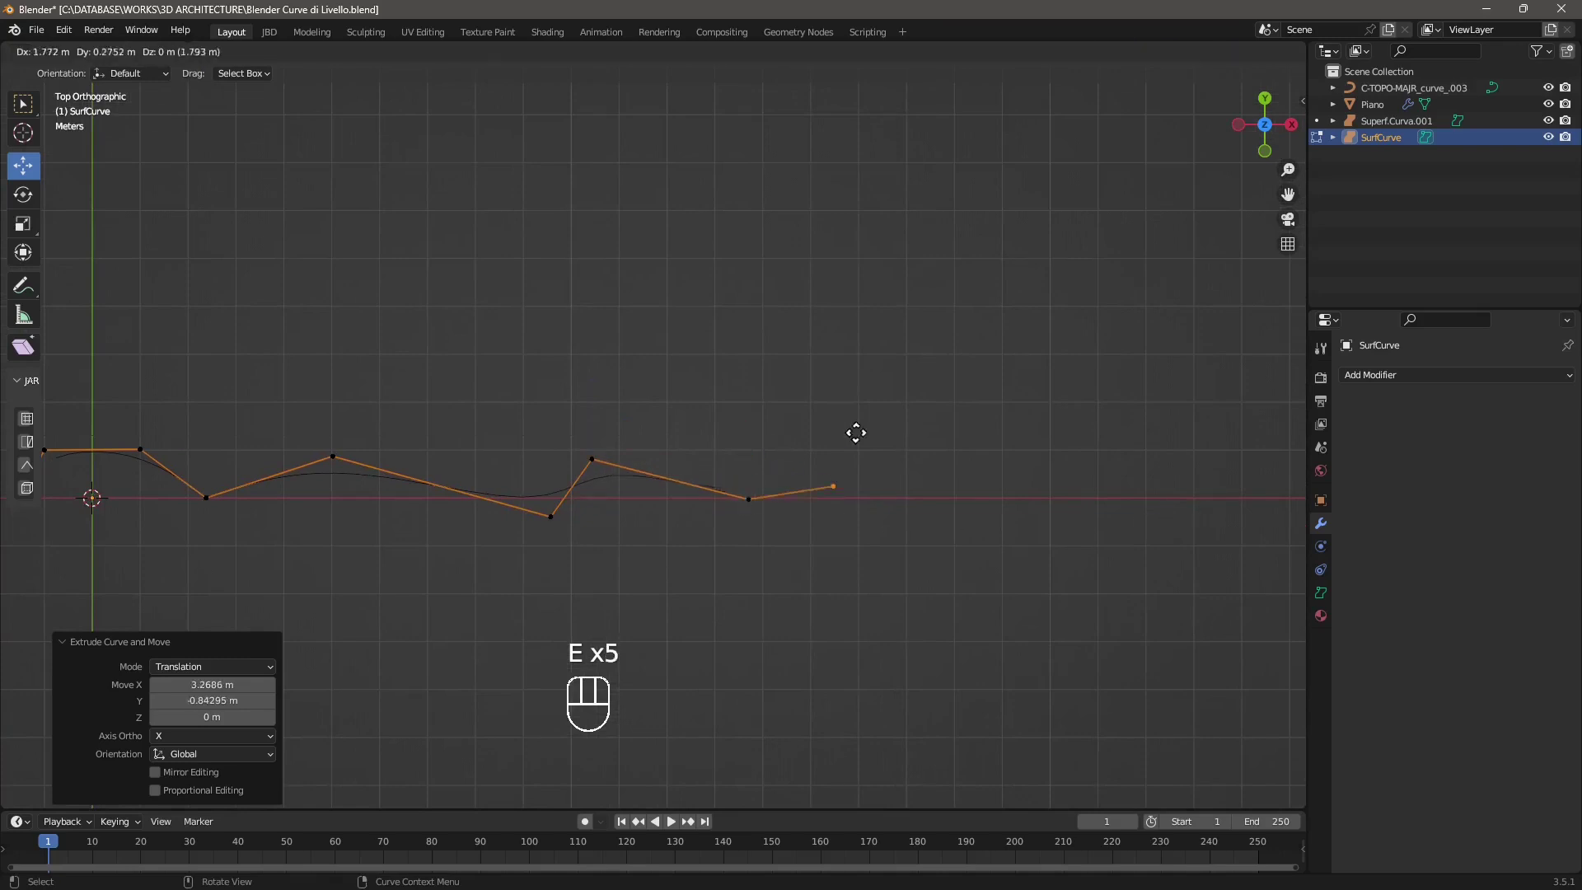
pyautogui.click(1151, 353)
pyautogui.press('e')
pyautogui.click(1156, 566)
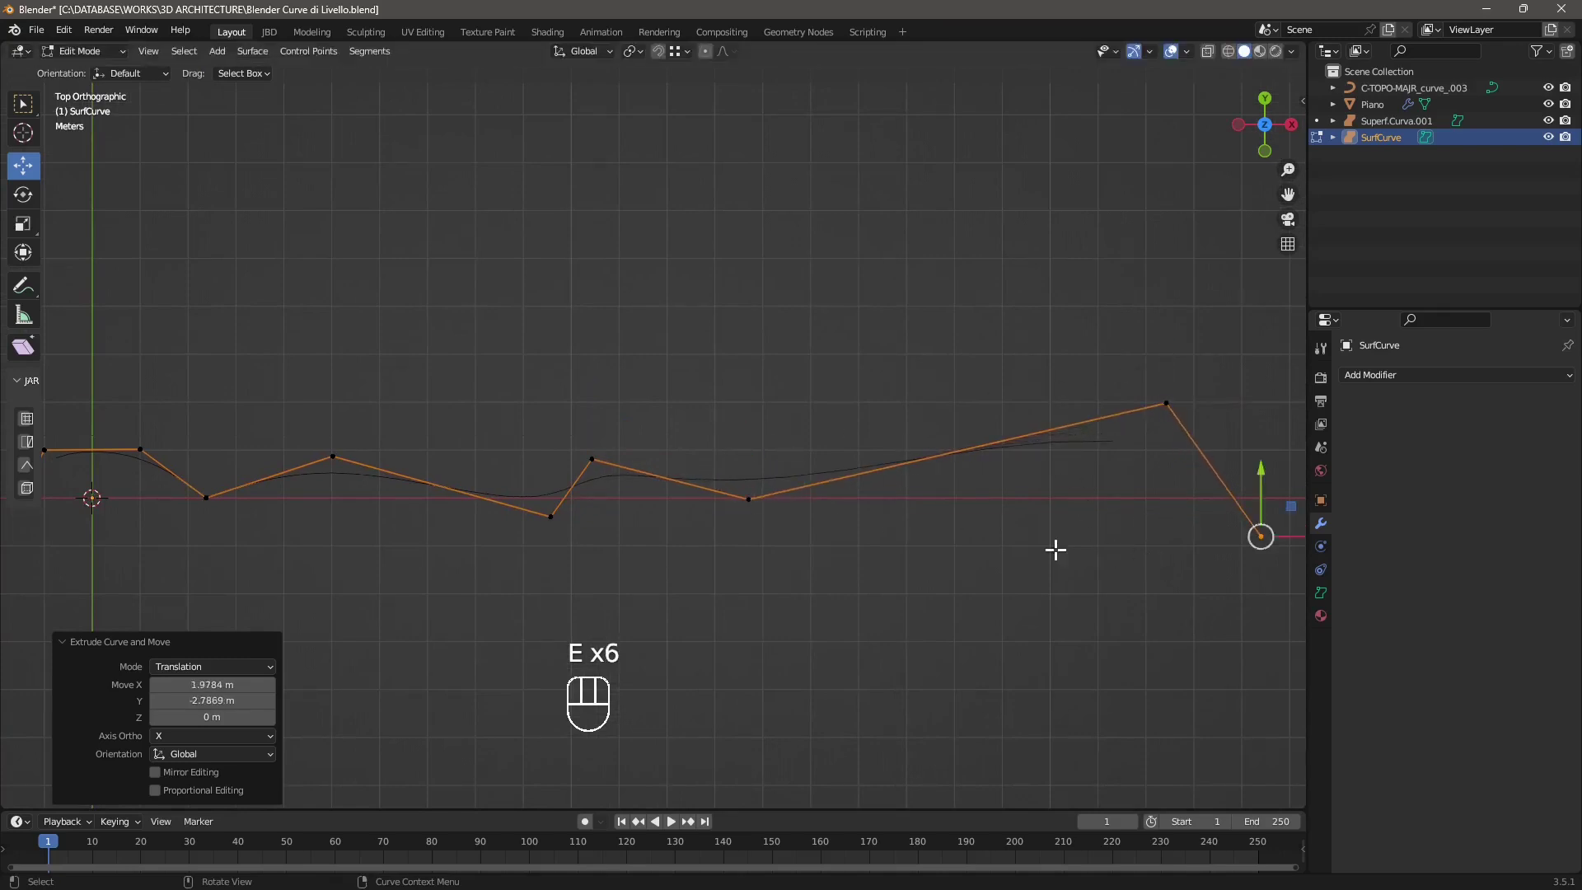
pyautogui.scroll(-1, 1052, 548)
pyautogui.keyDown('shift'); pyautogui.moveTo(837, 530); pyautogui.dragTo(692, 566, button='middle'); pyautogui.keyUp('shift')
pyautogui.press('e')
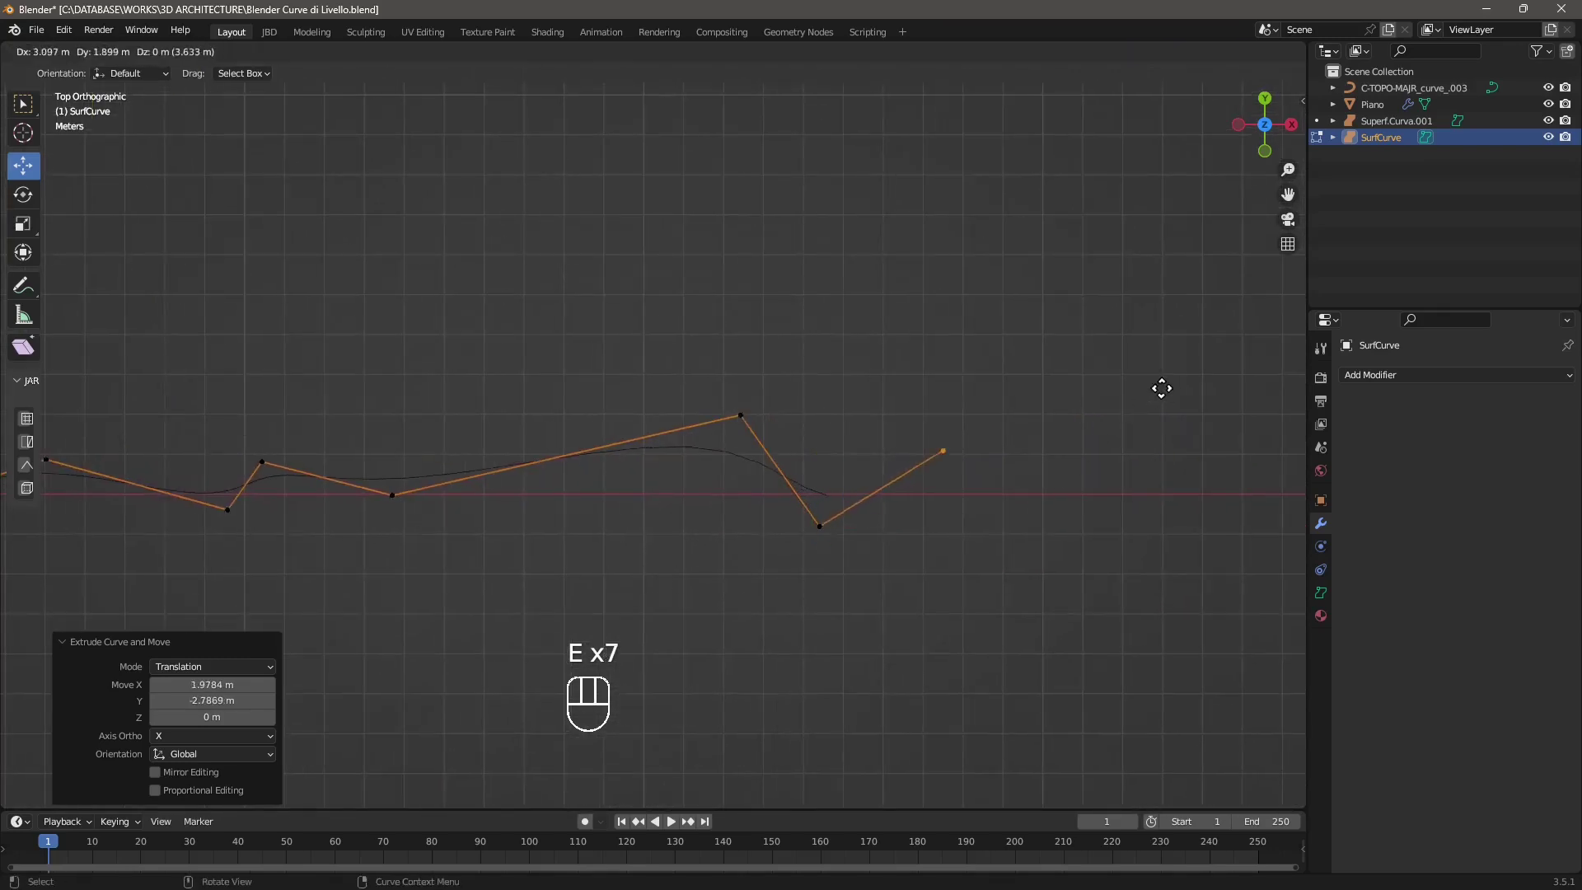
pyautogui.click(1133, 416)
pyautogui.rightClick(946, 453)
pyautogui.moveTo(953, 460)
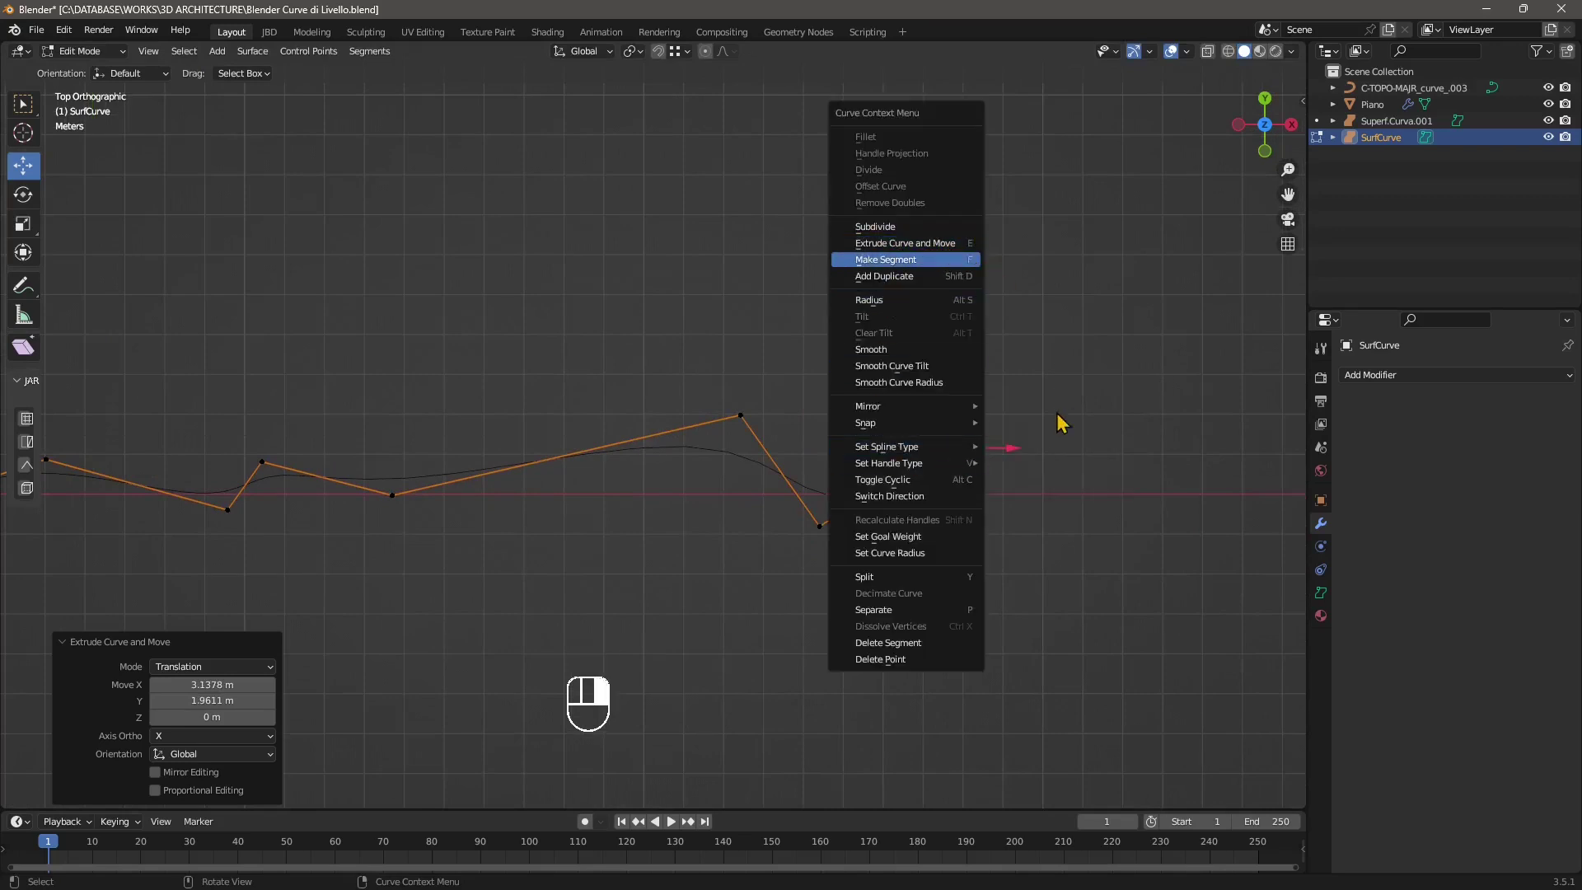
# Move the curve's first control point outward along negative X and the second about -5.65 m in X and -2.71 m in Y
pyautogui.scroll(-1, 1056, 456)
pyautogui.keyDown('shift'); pyautogui.moveTo(513, 515); pyautogui.dragTo(807, 511, button='middle'); pyautogui.keyUp('shift')
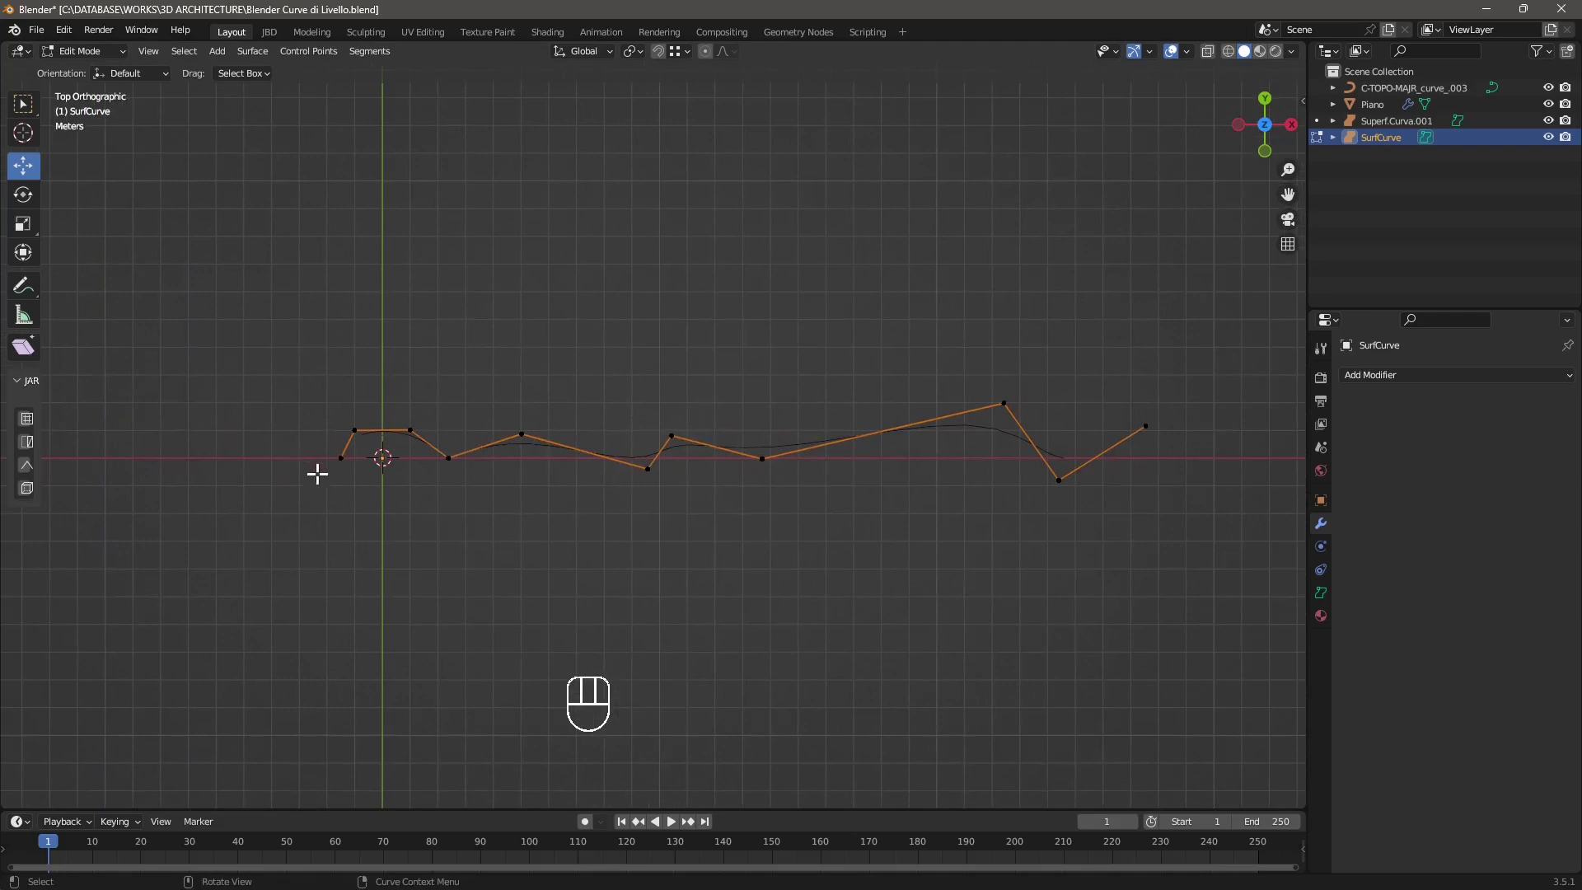
pyautogui.click(343, 456)
pyautogui.moveTo(377, 458); pyautogui.dragTo(143, 459)
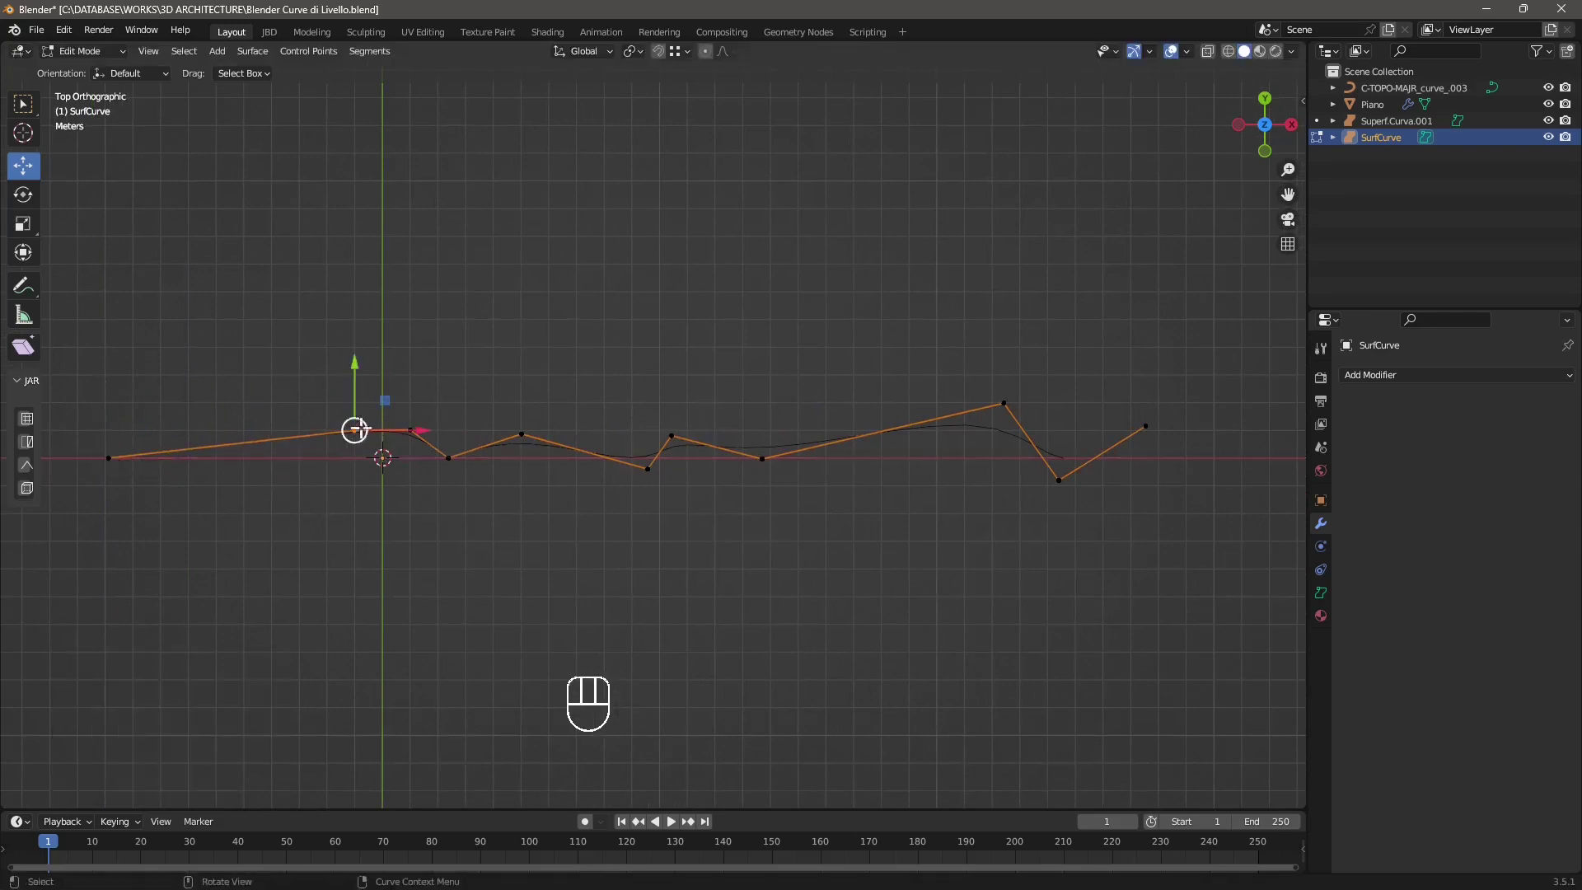
pyautogui.moveTo(355, 430); pyautogui.dragTo(198, 505)
# Extrude a final control point from the curve's far end, about 10.5 m straight along X
pyautogui.moveTo(438, 495); pyautogui.dragTo(1252, 157, button='middle')
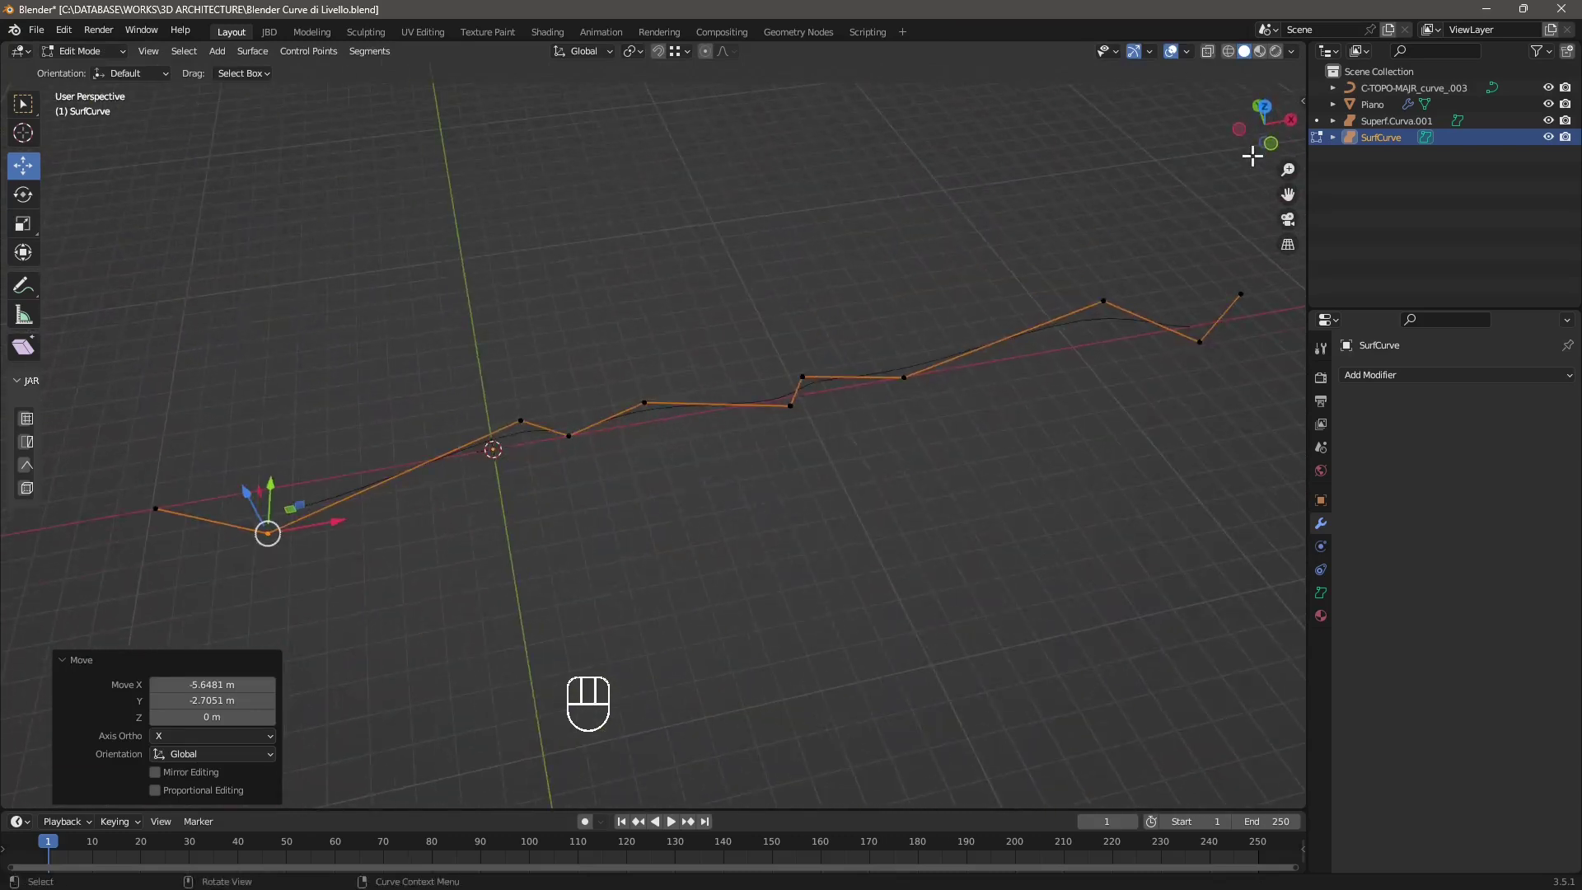
pyautogui.click(1263, 106)
pyautogui.moveTo(547, 486); pyautogui.dragTo(803, 448, button='middle')
pyautogui.click(886, 368)
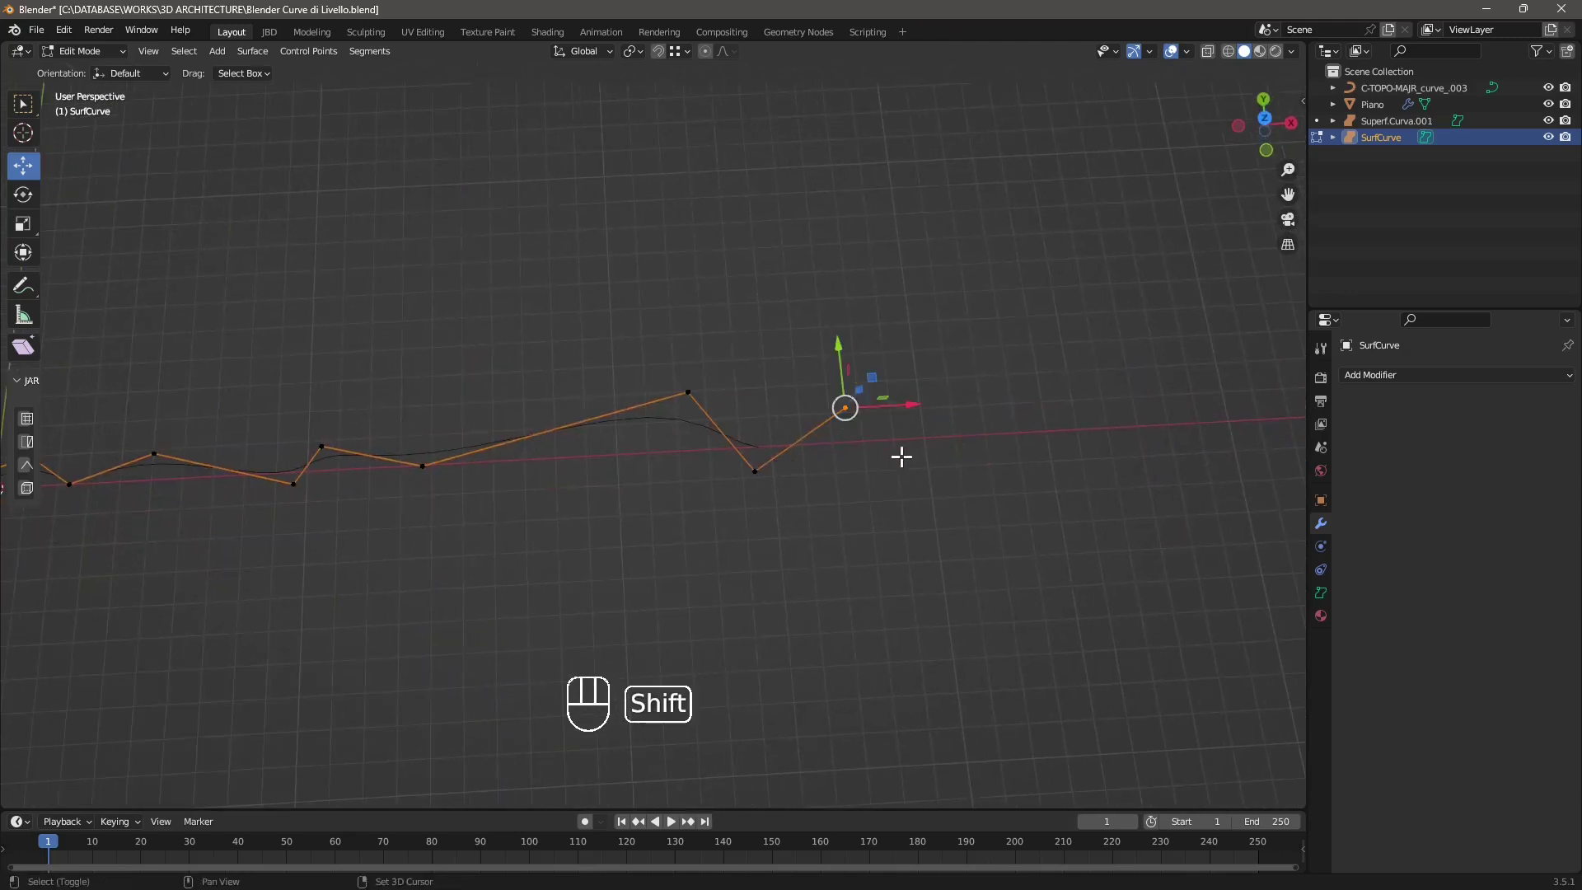
pyautogui.keyDown('shift'); pyautogui.moveTo(901, 456); pyautogui.dragTo(749, 484, button='middle'); pyautogui.keyUp('shift')
pyautogui.press('e')
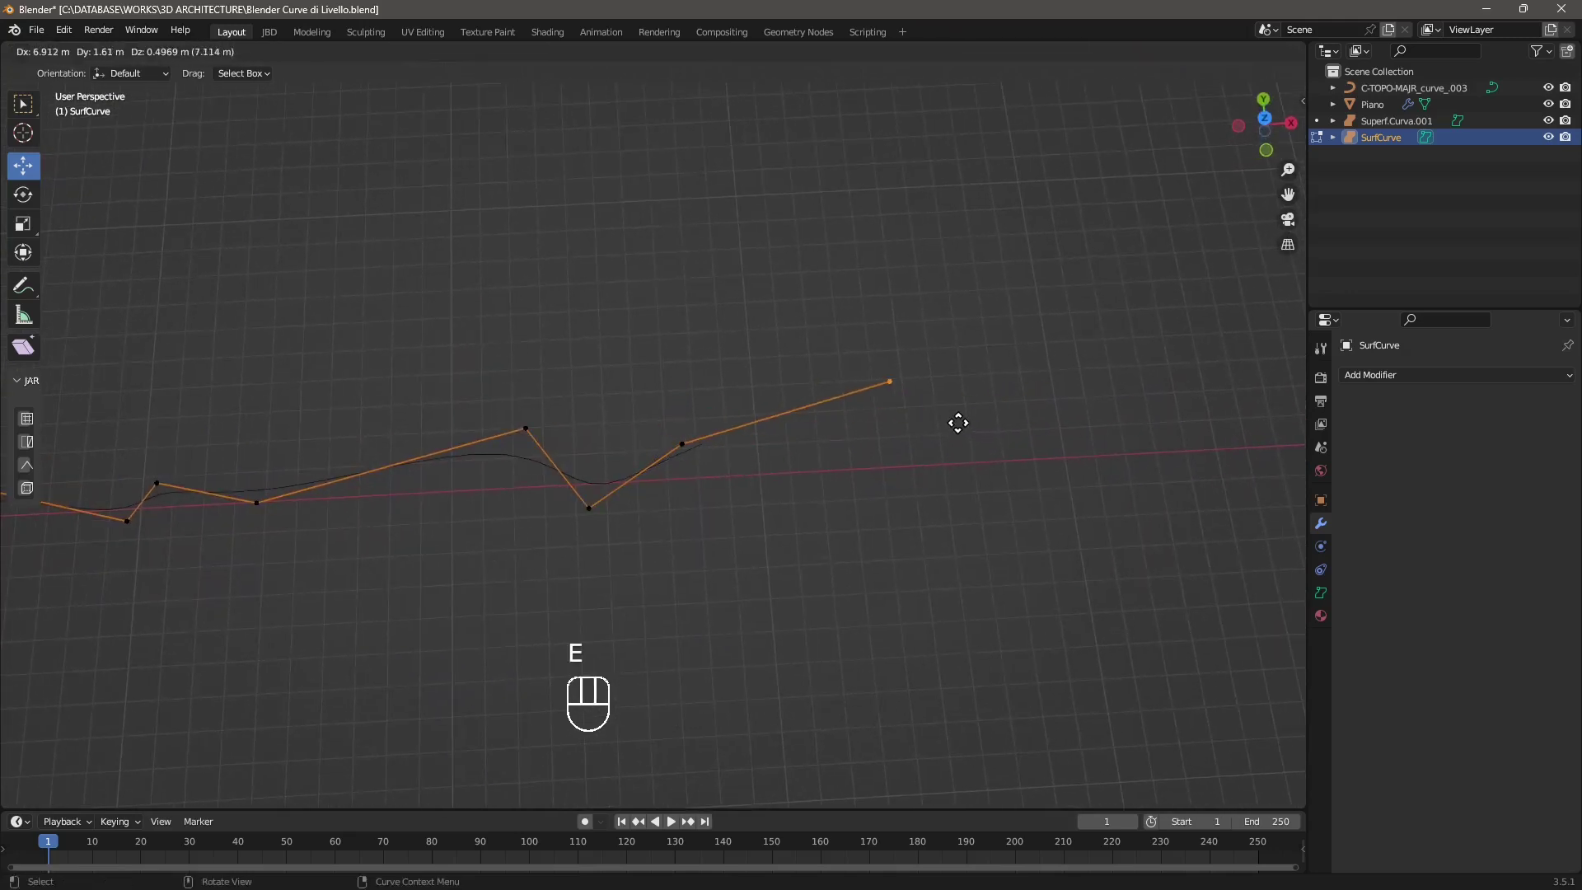
pyautogui.press('x')
pyautogui.press('y')
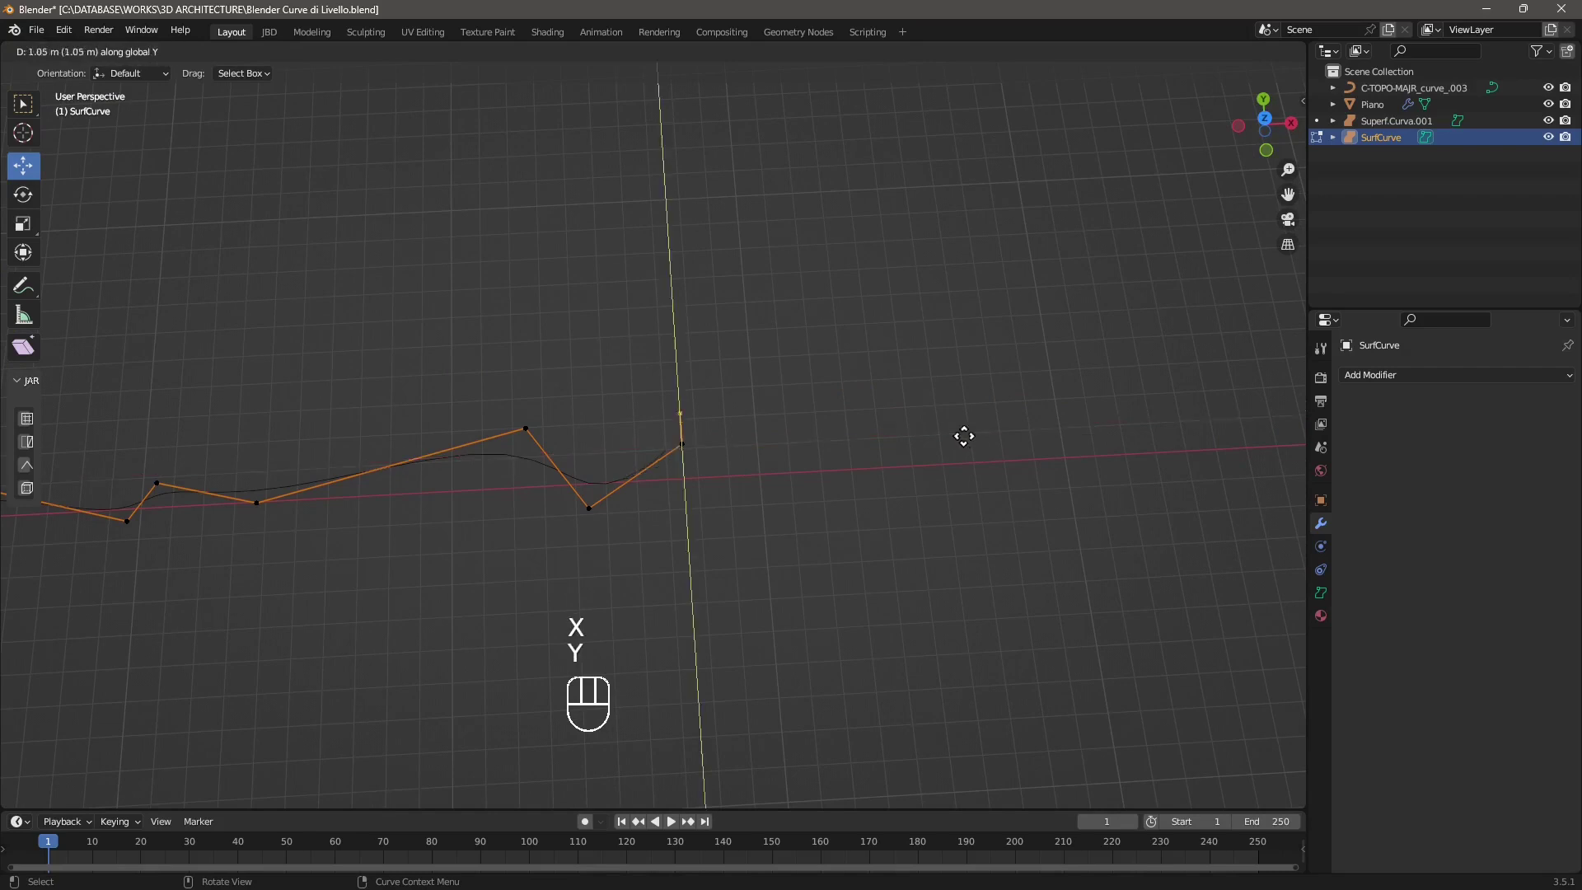
pyautogui.press('x')
pyautogui.click(1067, 445)
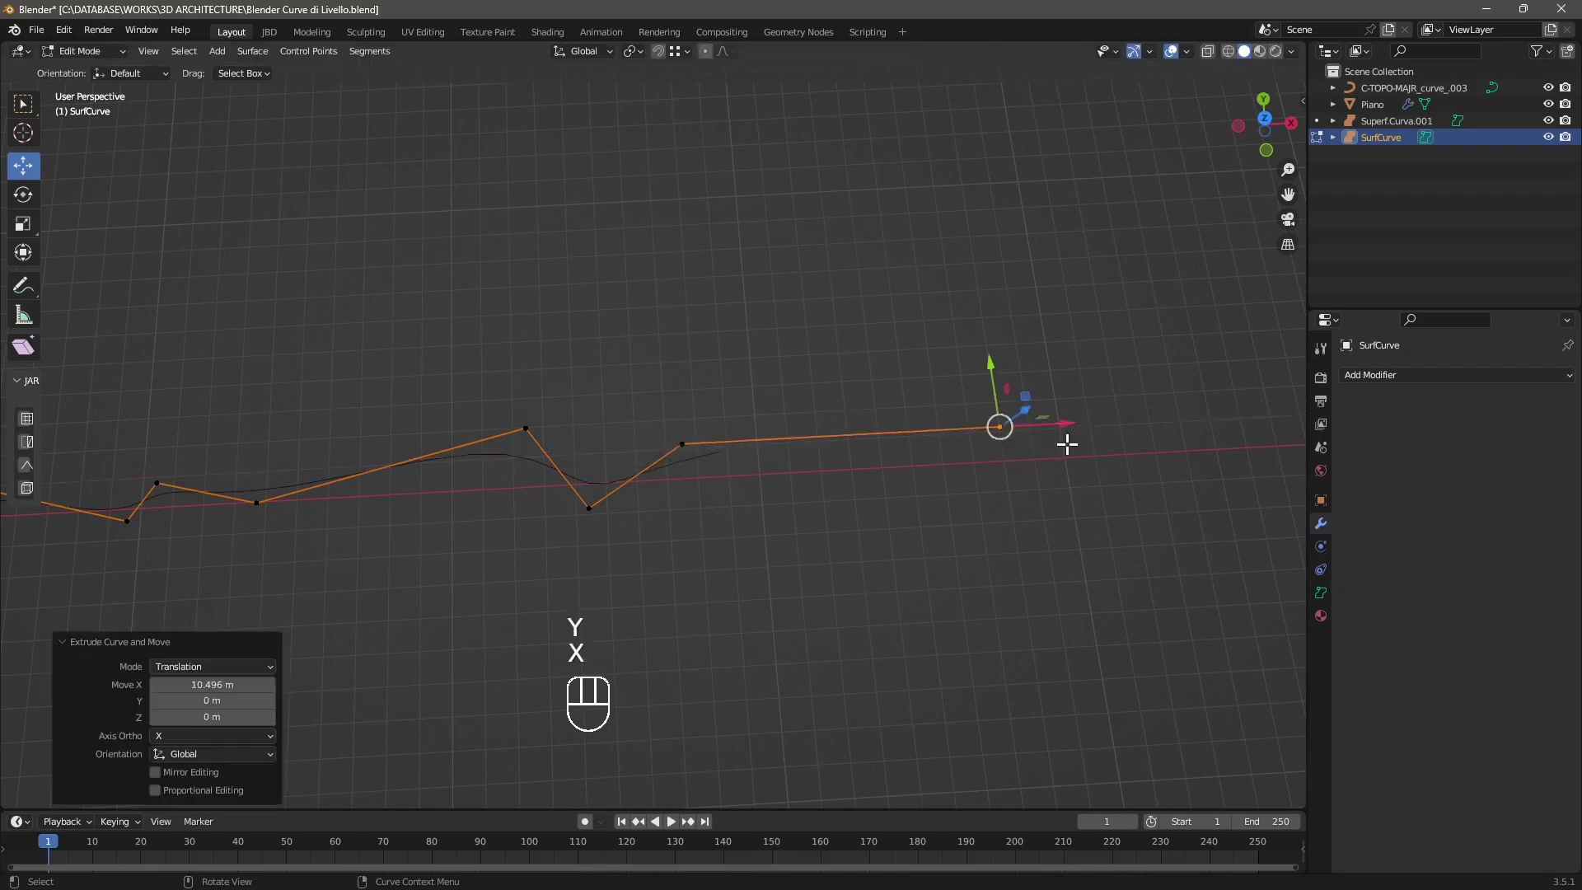
# Return to Object Mode with the extended surface curve selected
pyautogui.moveTo(766, 551); pyautogui.dragTo(628, 540, button='middle')
pyautogui.click(80, 51)
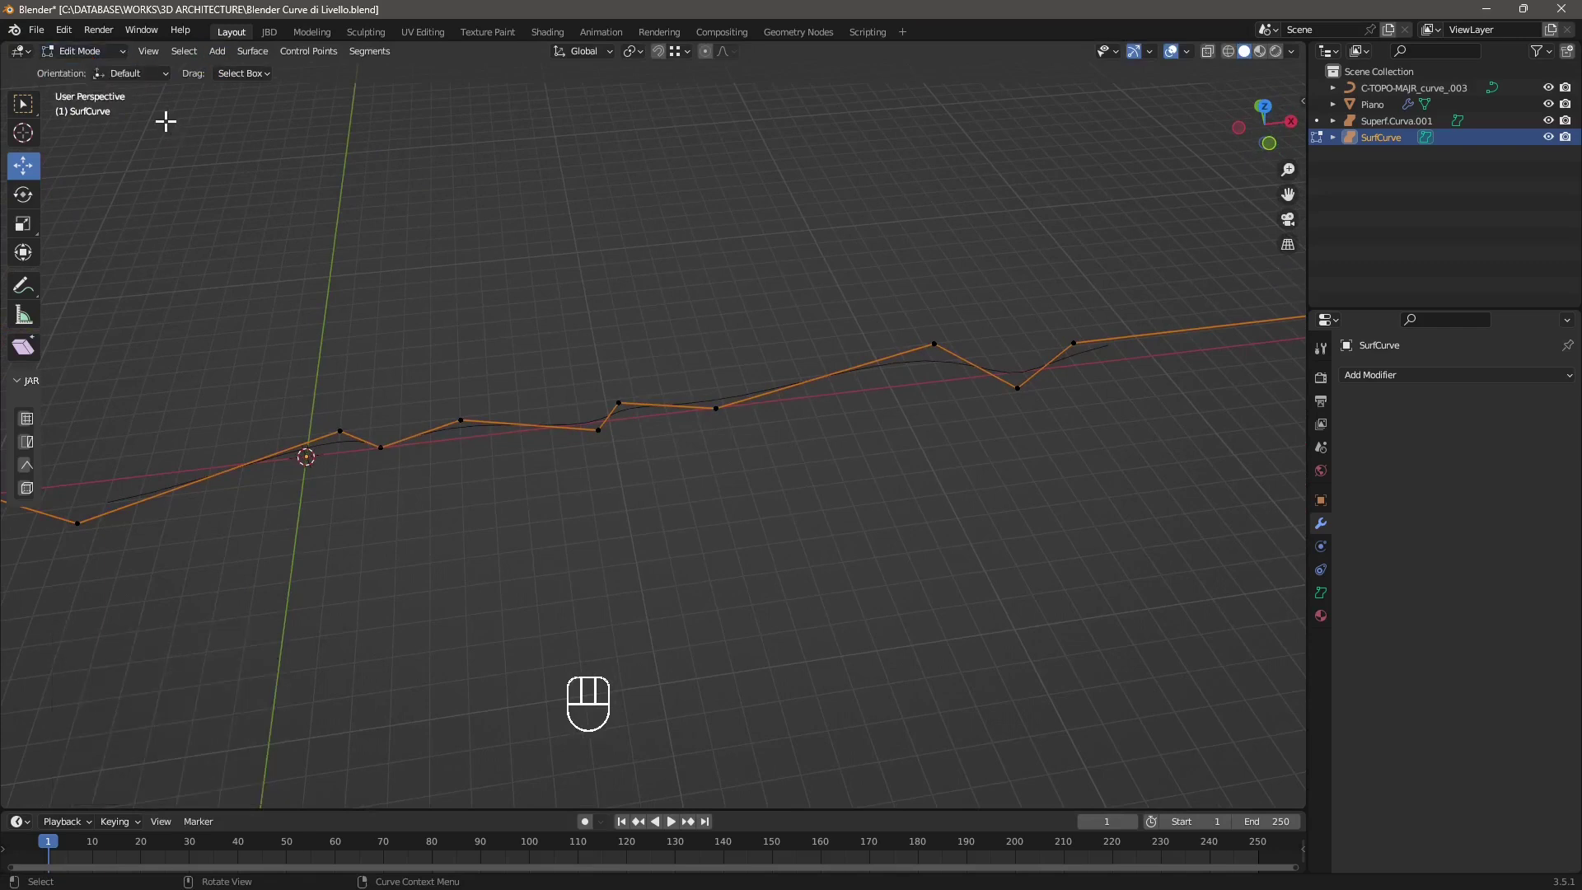
pyautogui.click(80, 51)
pyautogui.click(85, 69)
pyautogui.click(640, 443)
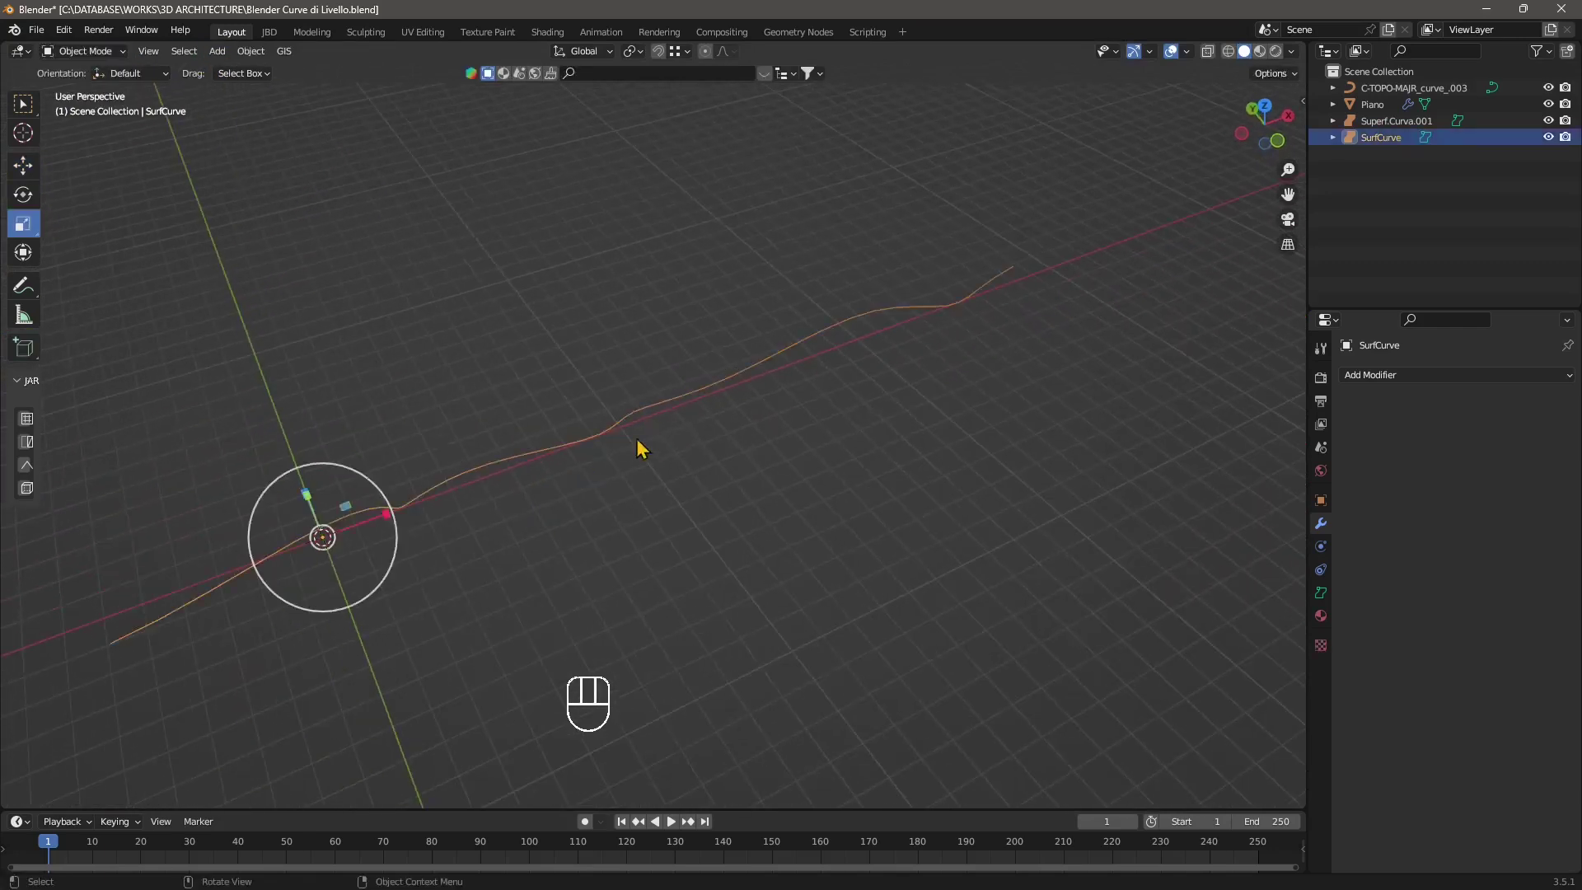
# Make a copy of the surface curve, offset it along positive Y and raise it about 4.36 m in Z
pyautogui.moveTo(639, 445); pyautogui.dragTo(729, 496, button='middle')
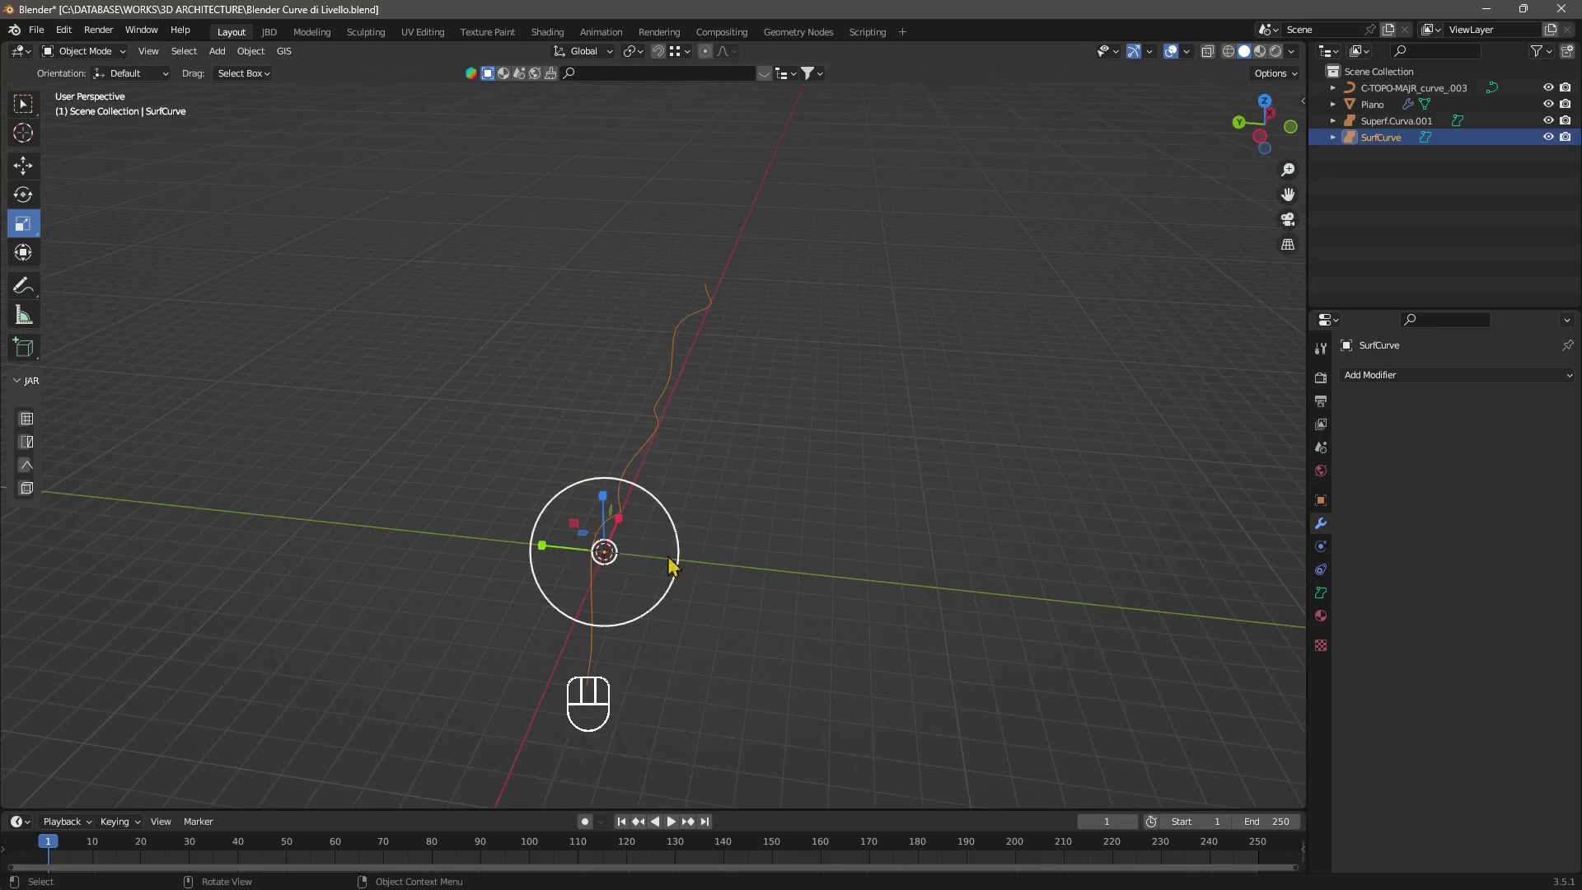
pyautogui.click(23, 166)
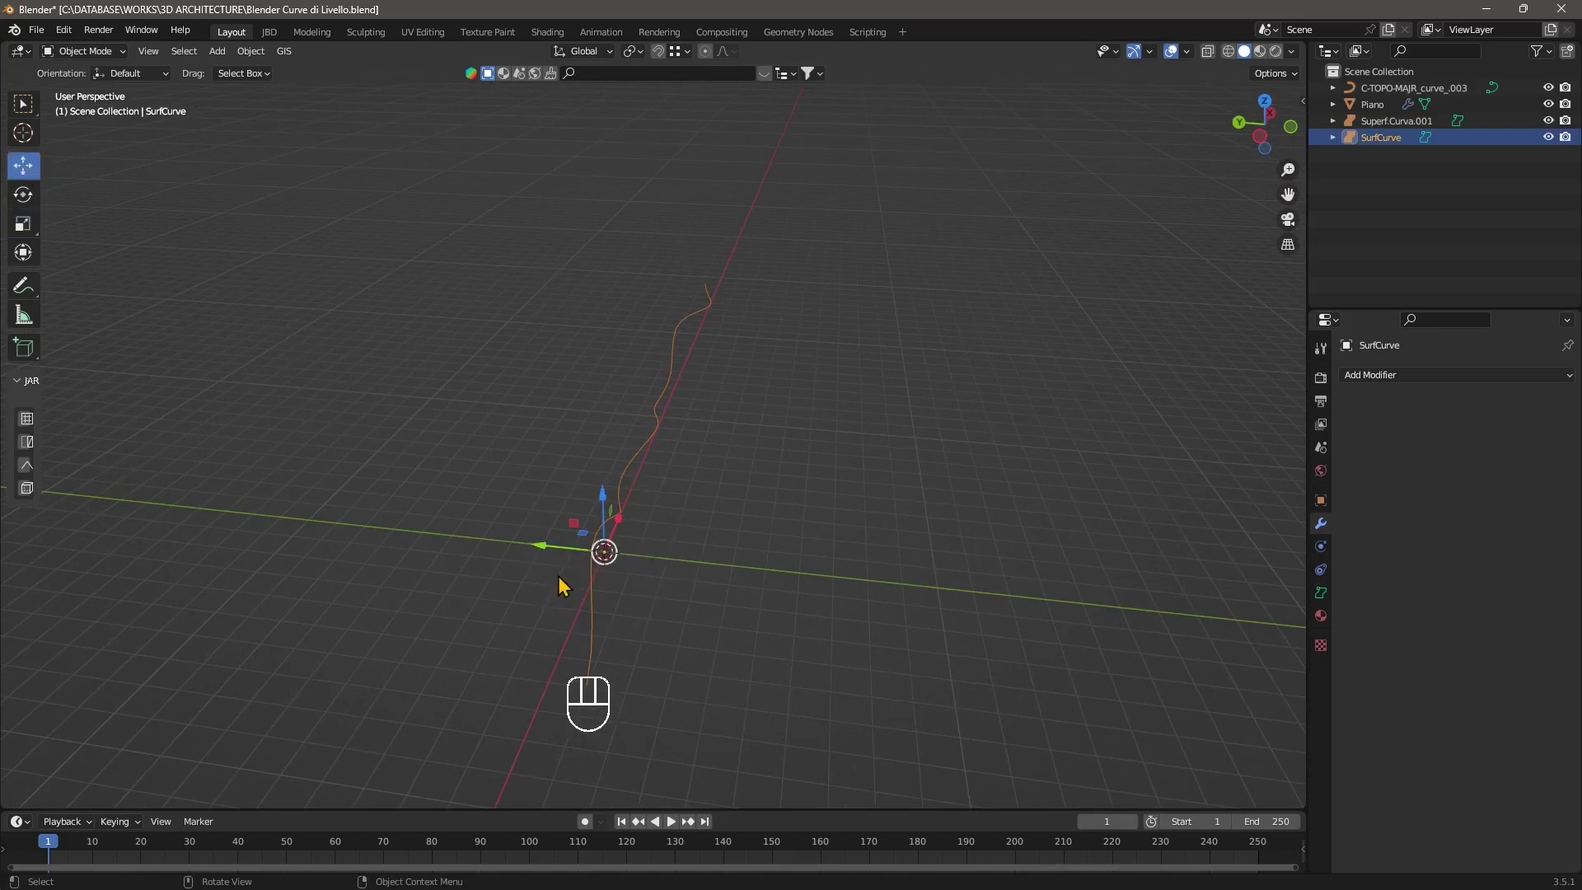
pyautogui.hotkey('ctrl', 'c')
pyautogui.hotkey('ctrl', 'v')
pyautogui.moveTo(546, 547); pyautogui.dragTo(424, 535)
pyautogui.moveTo(483, 479); pyautogui.dragTo(484, 361)
pyautogui.moveTo(591, 456); pyautogui.dragTo(652, 544, button='middle')
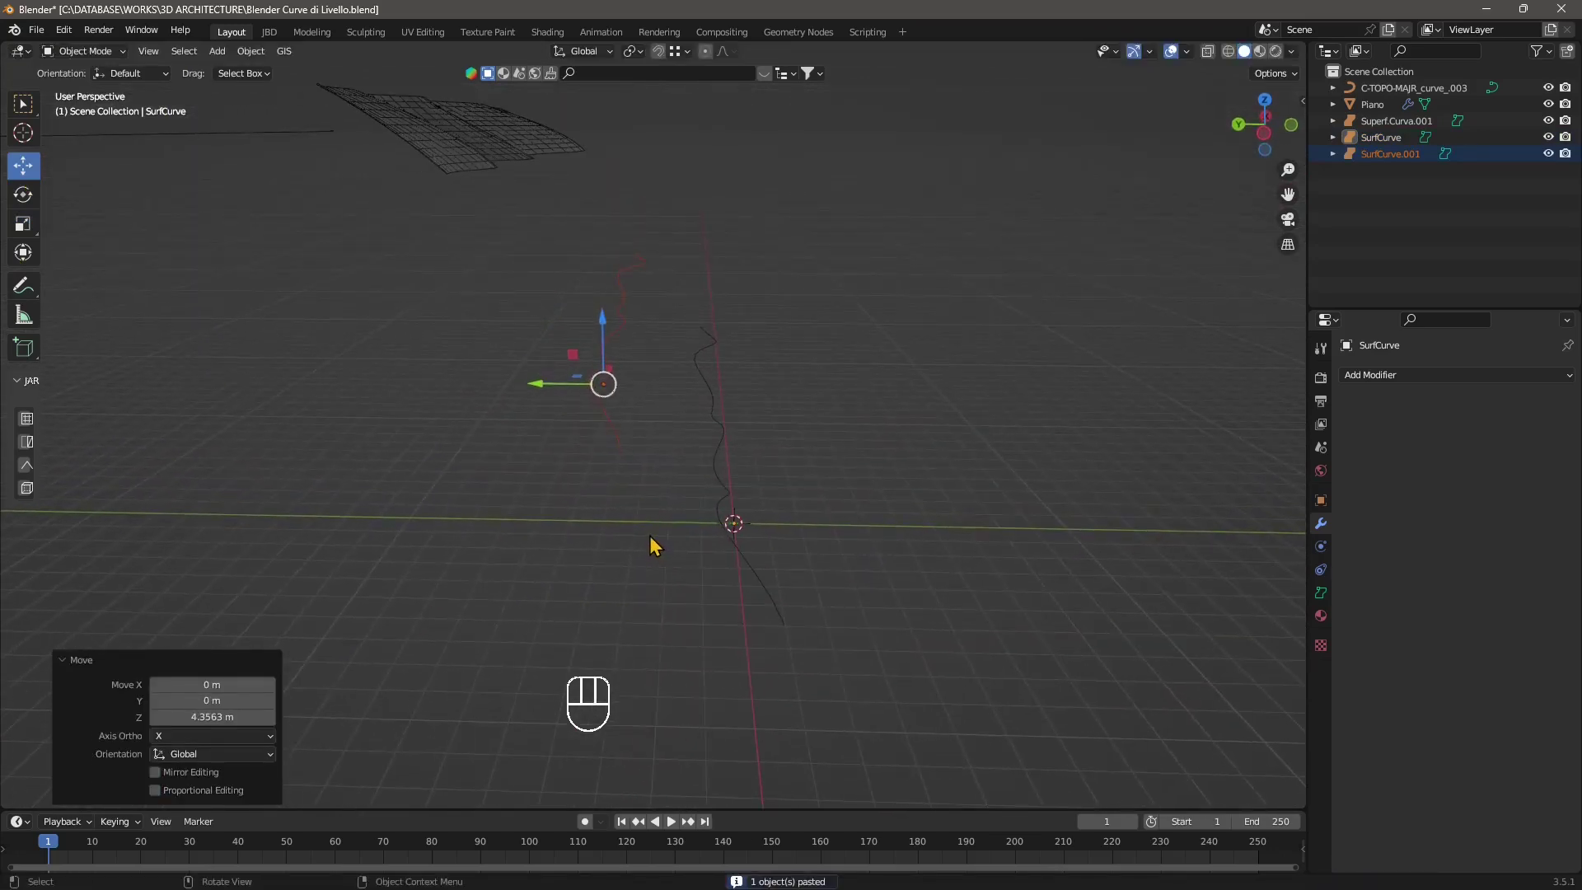
# Paste a second copy of the curve and move it about 6.62 m along Y and 6.96 m up in Z
pyautogui.hotkey('ctrl', 'v')
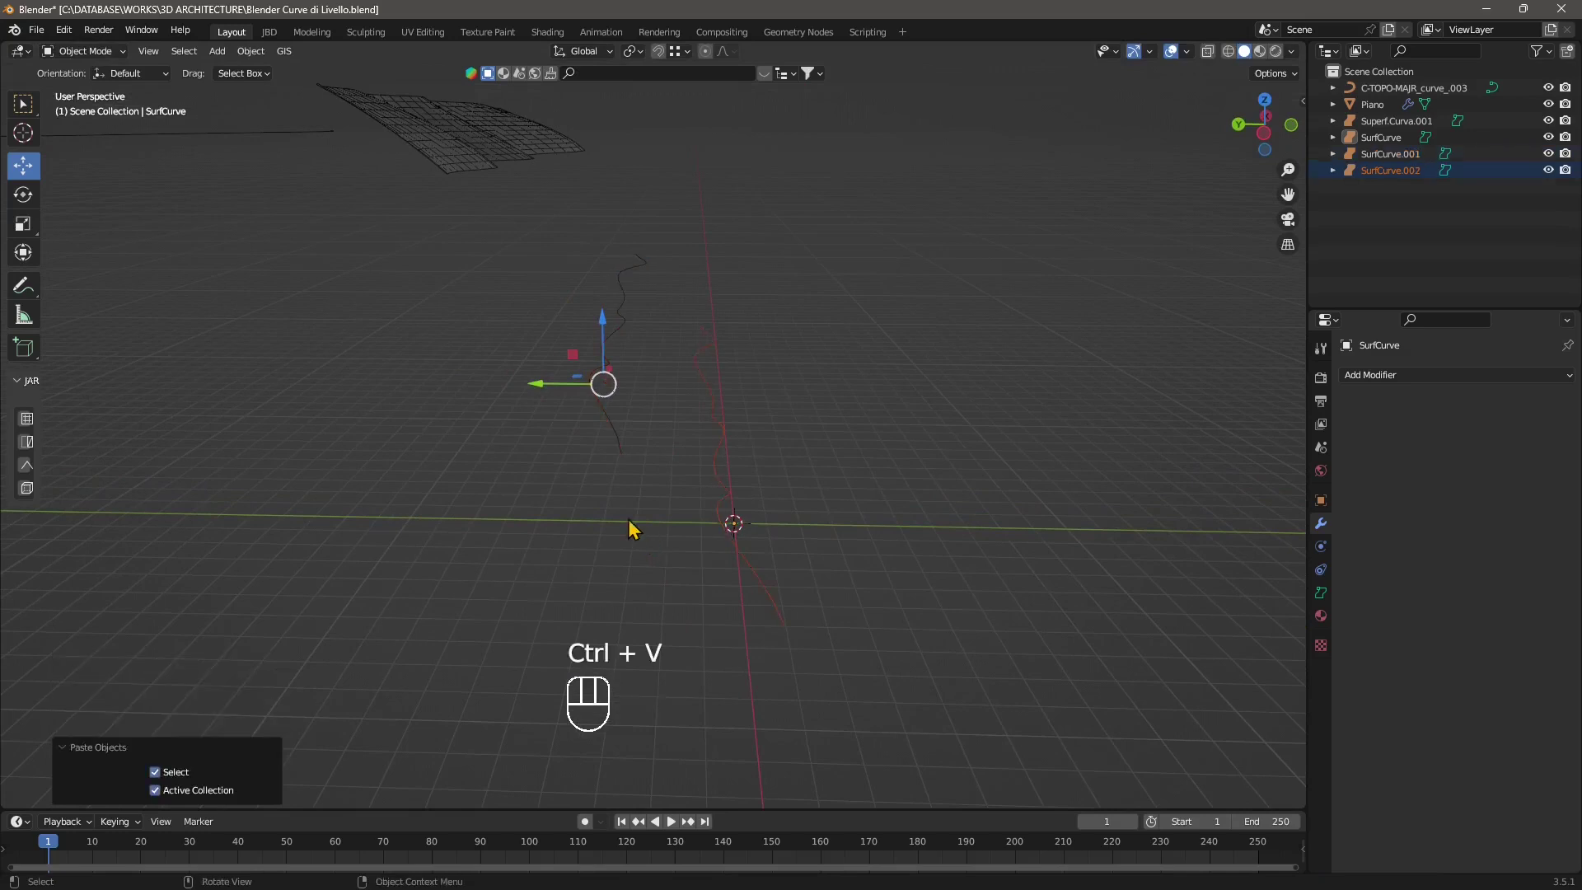
pyautogui.moveTo(566, 388); pyautogui.dragTo(391, 370)
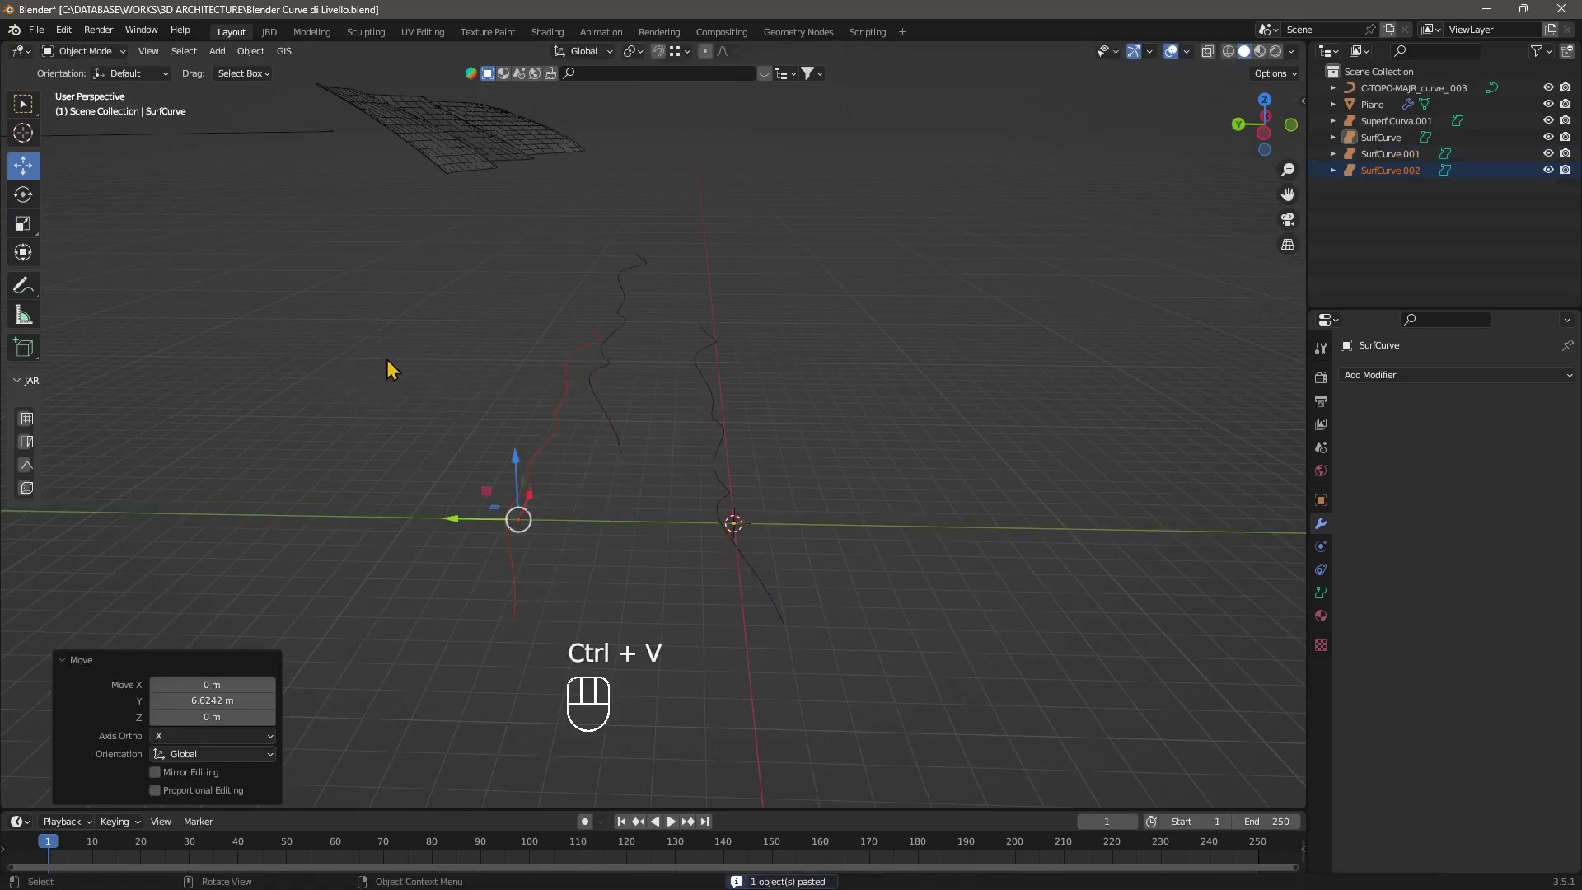
pyautogui.moveTo(517, 476); pyautogui.dragTo(611, 357, button='middle')
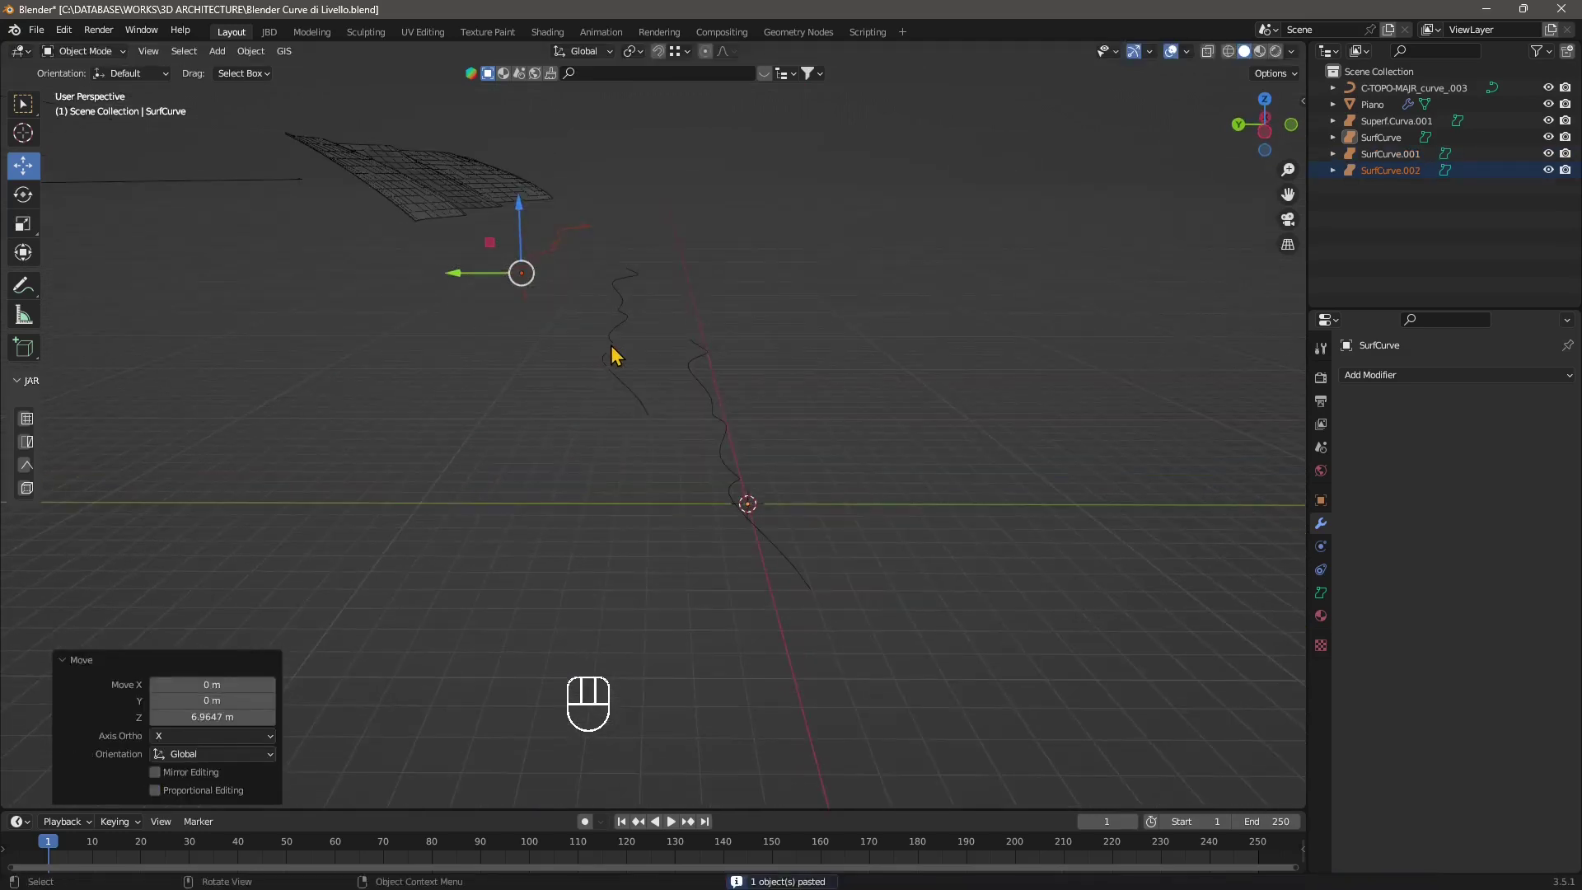
# Shift the first copied curve about -0.41 m along Y
pyautogui.click(611, 357)
pyautogui.moveTo(569, 375); pyautogui.dragTo(583, 375)
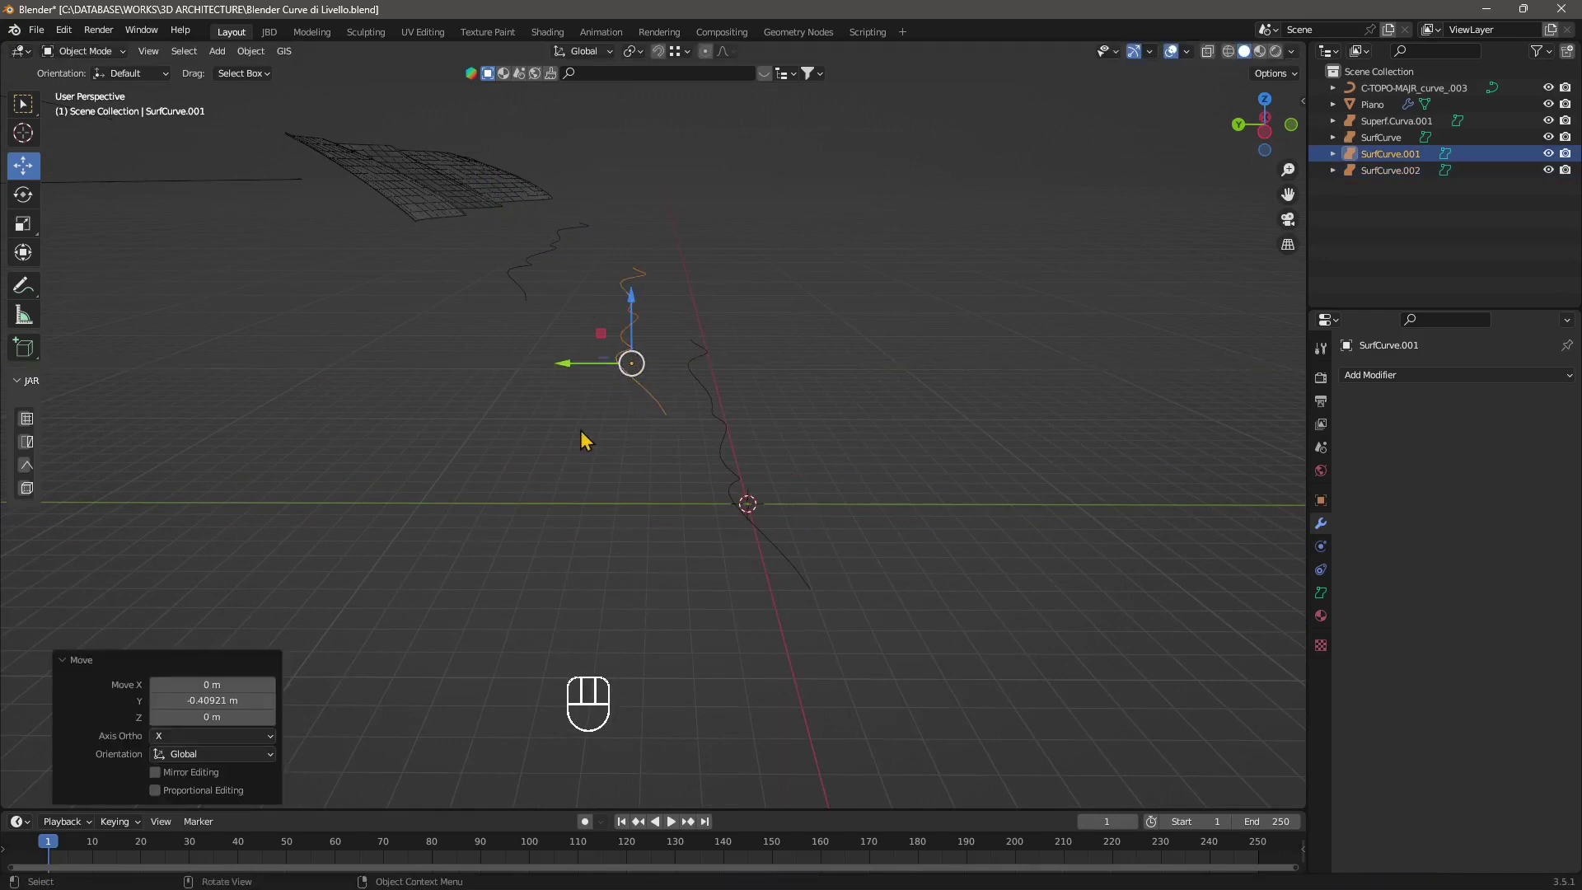
pyautogui.moveTo(582, 441); pyautogui.dragTo(557, 468, button='middle')
# Paste a third copy of the curve, place it beyond the others along Y and raise it about 11.04 m in Z
pyautogui.click(539, 395)
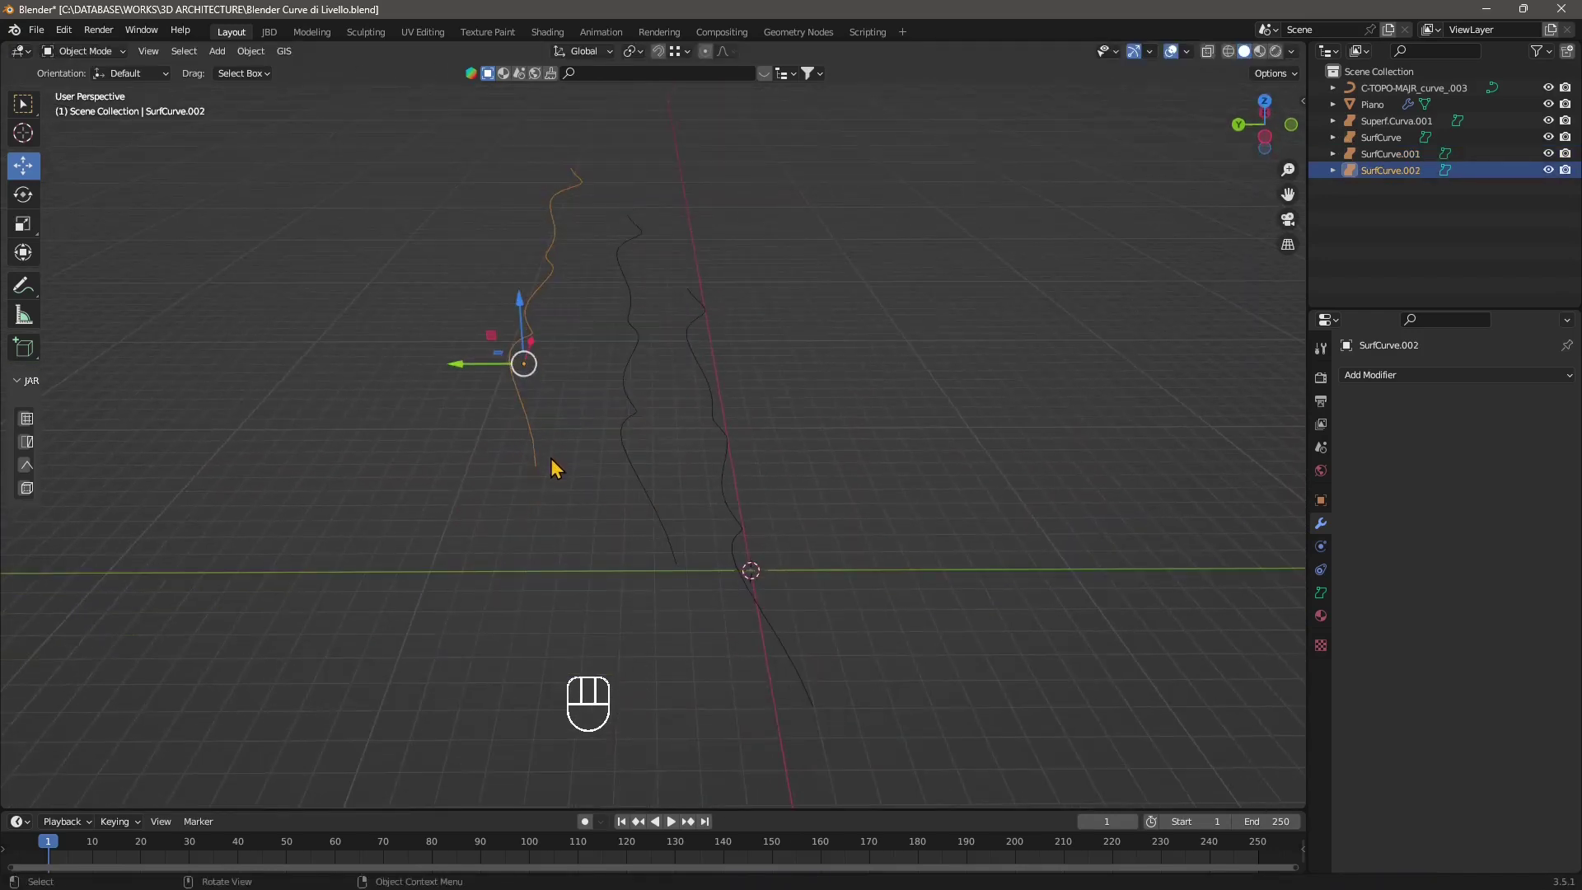
pyautogui.hotkey('ctrl', 'v')
pyautogui.moveTo(482, 363); pyautogui.dragTo(145, 386)
pyautogui.moveTo(406, 581); pyautogui.dragTo(527, 507, button='middle')
pyautogui.moveTo(528, 507); pyautogui.dragTo(520, 248)
pyautogui.moveTo(521, 247); pyautogui.dragTo(445, 486, button='middle')
# Edit the two most distant curve copies and shift two neighbouring control points near the Y axis on the farthest one
pyautogui.click(93, 53)
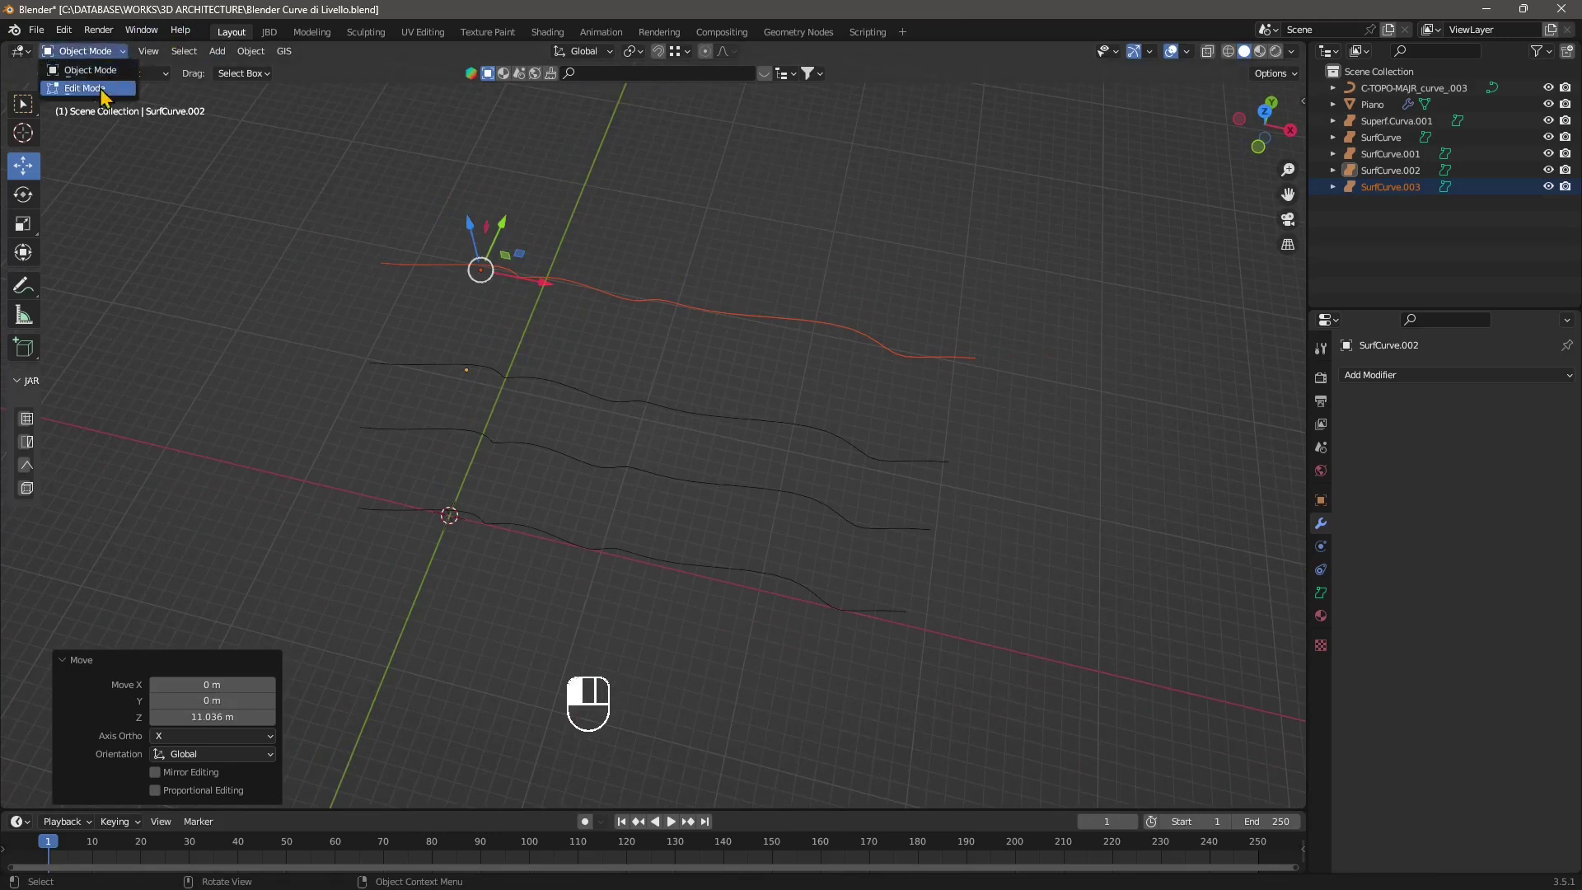
pyautogui.click(99, 91)
pyautogui.scroll(2, 534, 403)
pyautogui.moveTo(534, 403); pyautogui.dragTo(554, 412, button='middle')
pyautogui.moveTo(452, 222); pyautogui.dragTo(421, 256)
pyautogui.keyDown('shift'); pyautogui.moveTo(427, 253); pyautogui.dragTo(582, 350, button='middle'); pyautogui.keyUp('shift')
pyautogui.moveTo(601, 270); pyautogui.dragTo(616, 182)
pyautogui.click(556, 306)
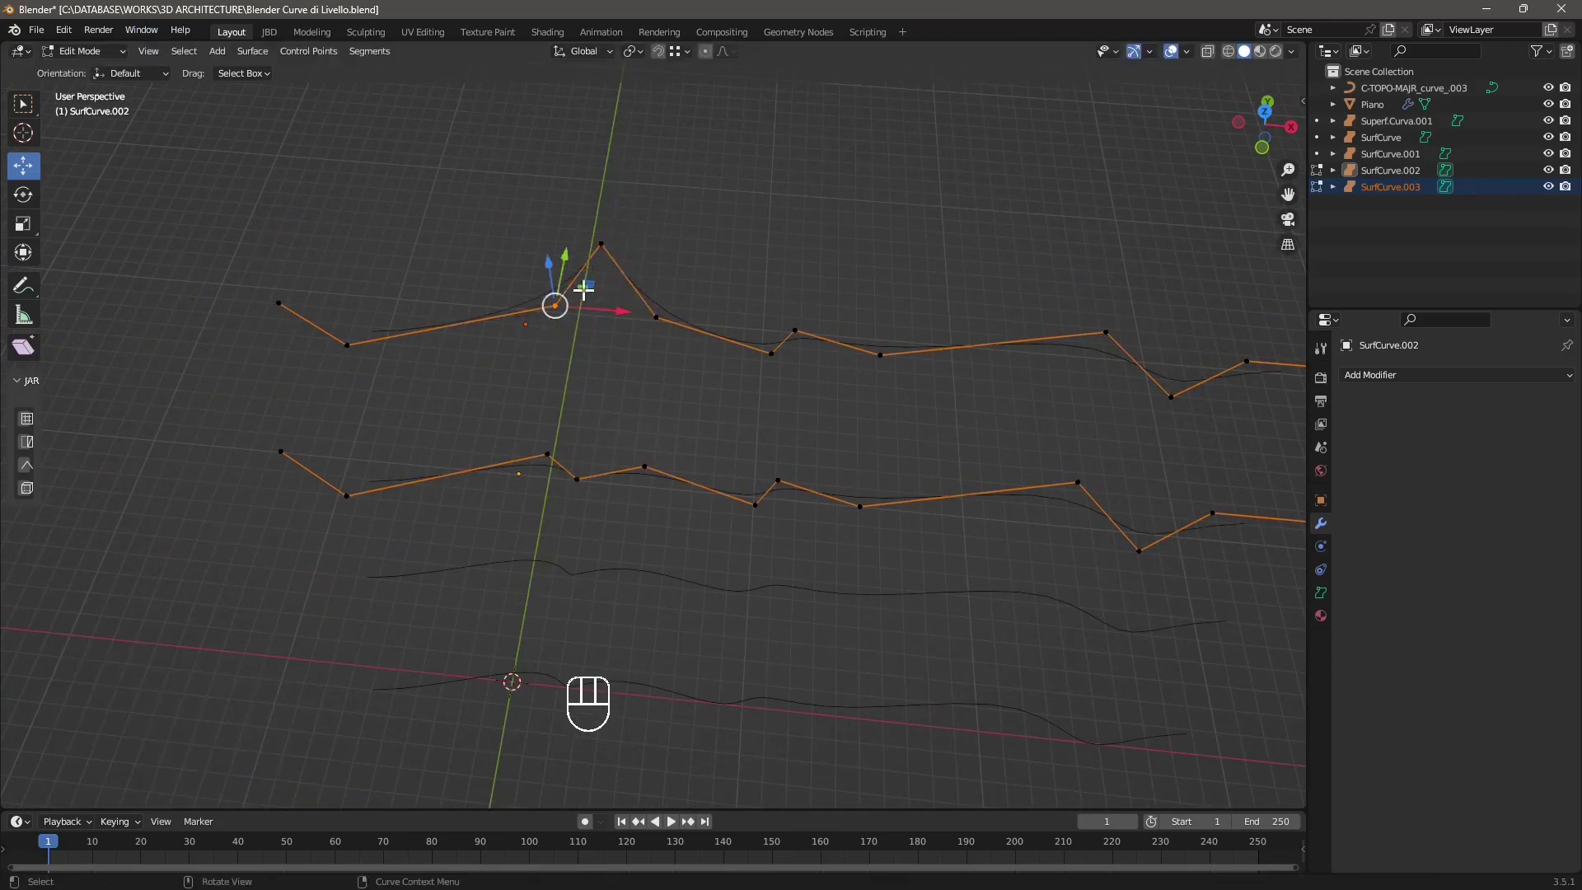
pyautogui.moveTo(590, 291); pyautogui.dragTo(499, 296)
# Move several more control points along the middle and positive X end of the farthest curve and return to Object Mode
pyautogui.click(770, 342)
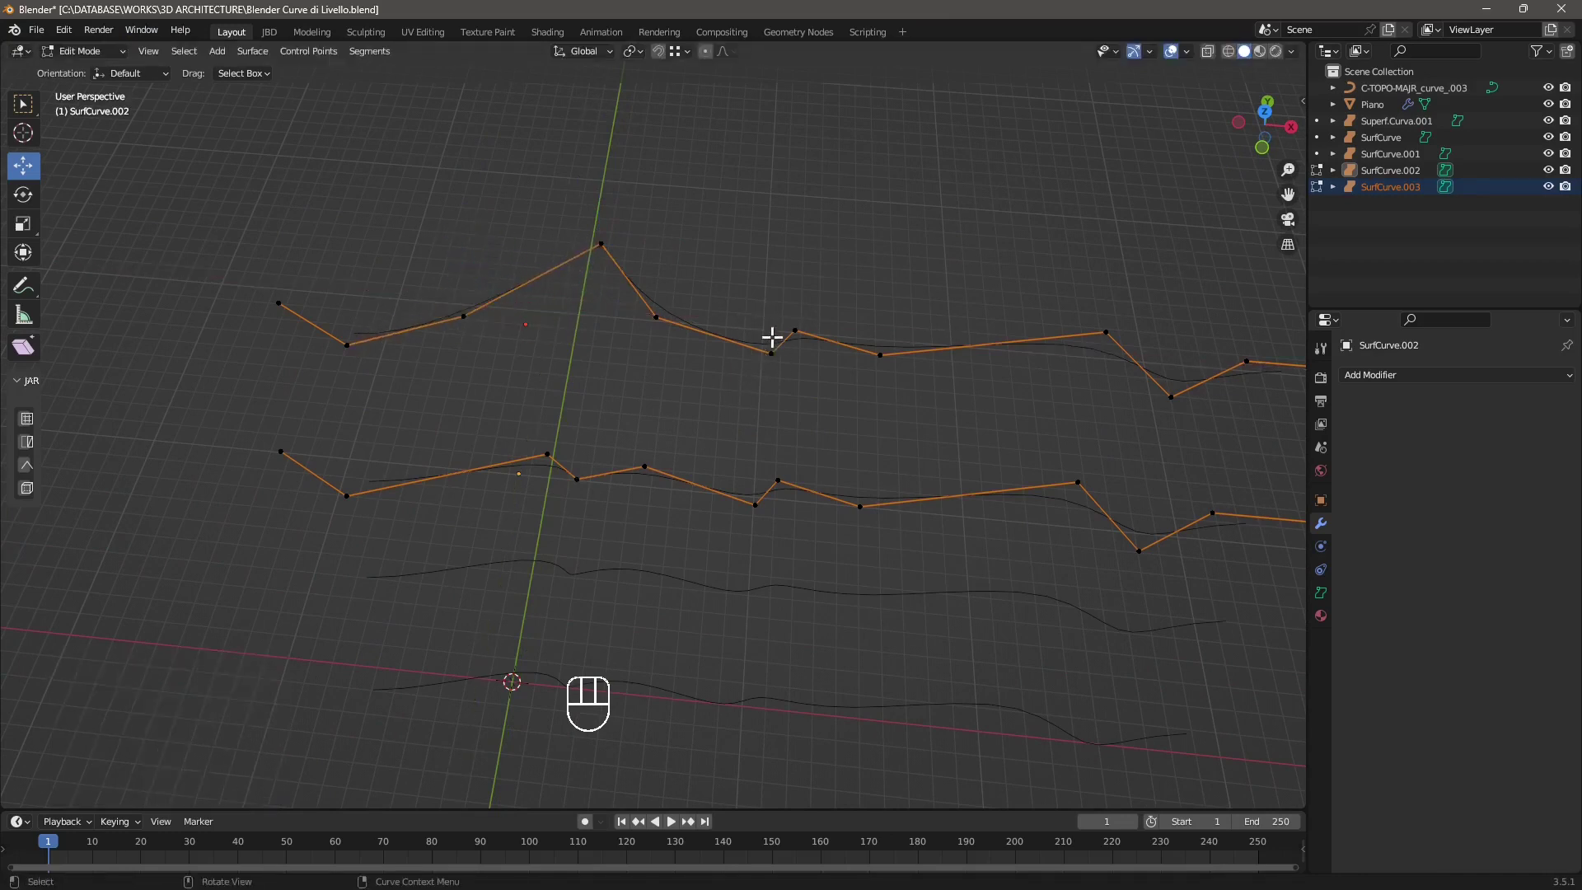
pyautogui.moveTo(806, 333); pyautogui.dragTo(780, 409, button='middle')
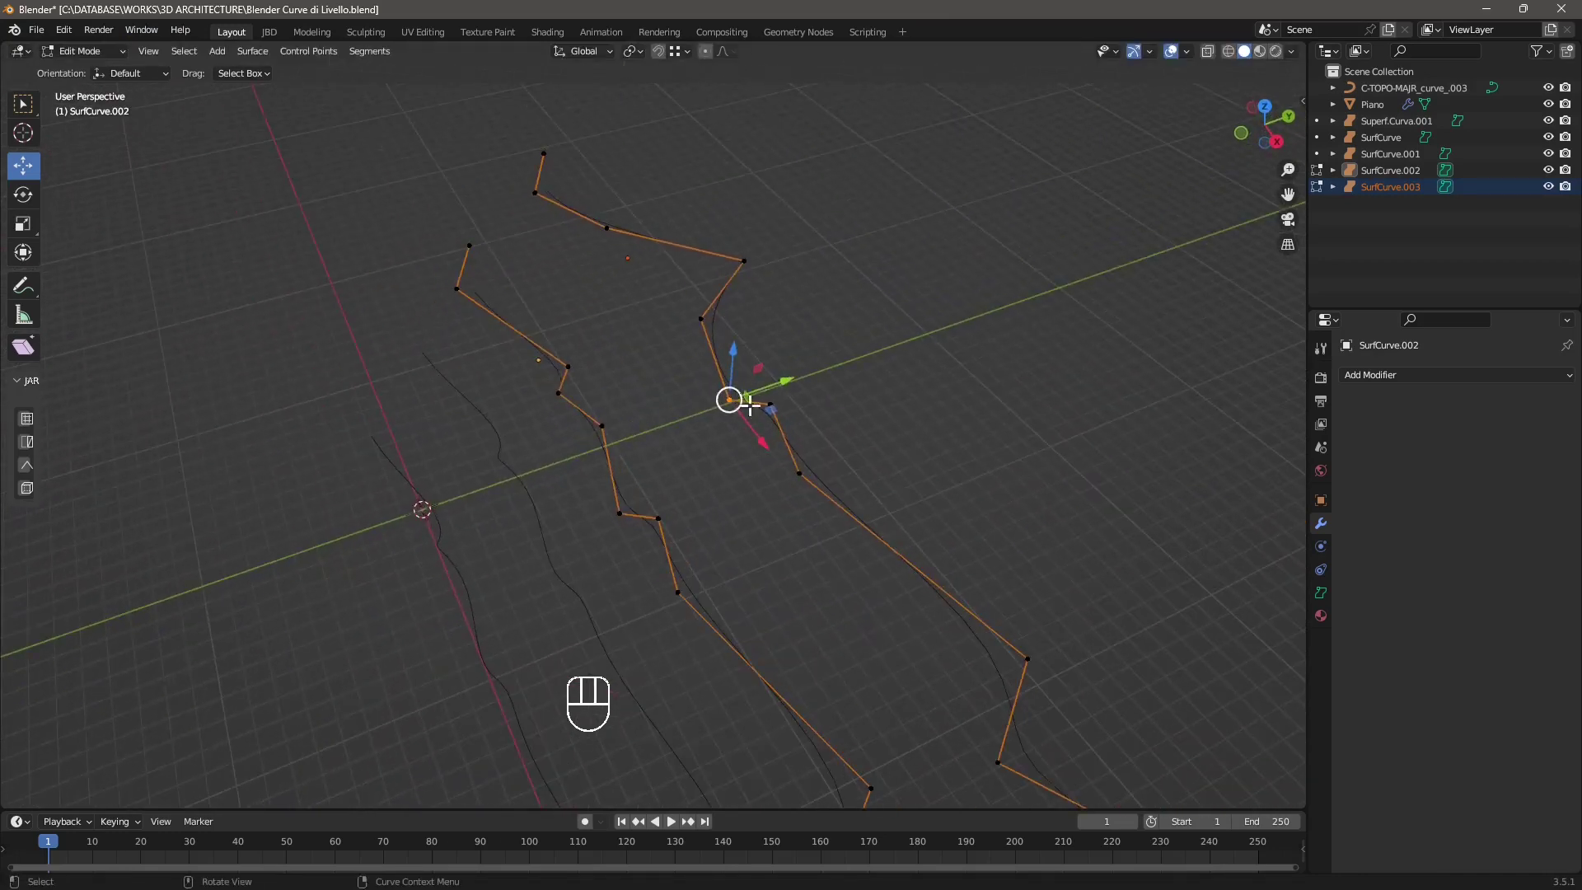
pyautogui.moveTo(781, 409); pyautogui.dragTo(811, 356)
pyautogui.moveTo(812, 356); pyautogui.dragTo(915, 414, button='middle')
pyautogui.moveTo(915, 414); pyautogui.dragTo(1037, 350)
pyautogui.moveTo(1037, 350); pyautogui.dragTo(961, 329, button='middle')
pyautogui.click(960, 328)
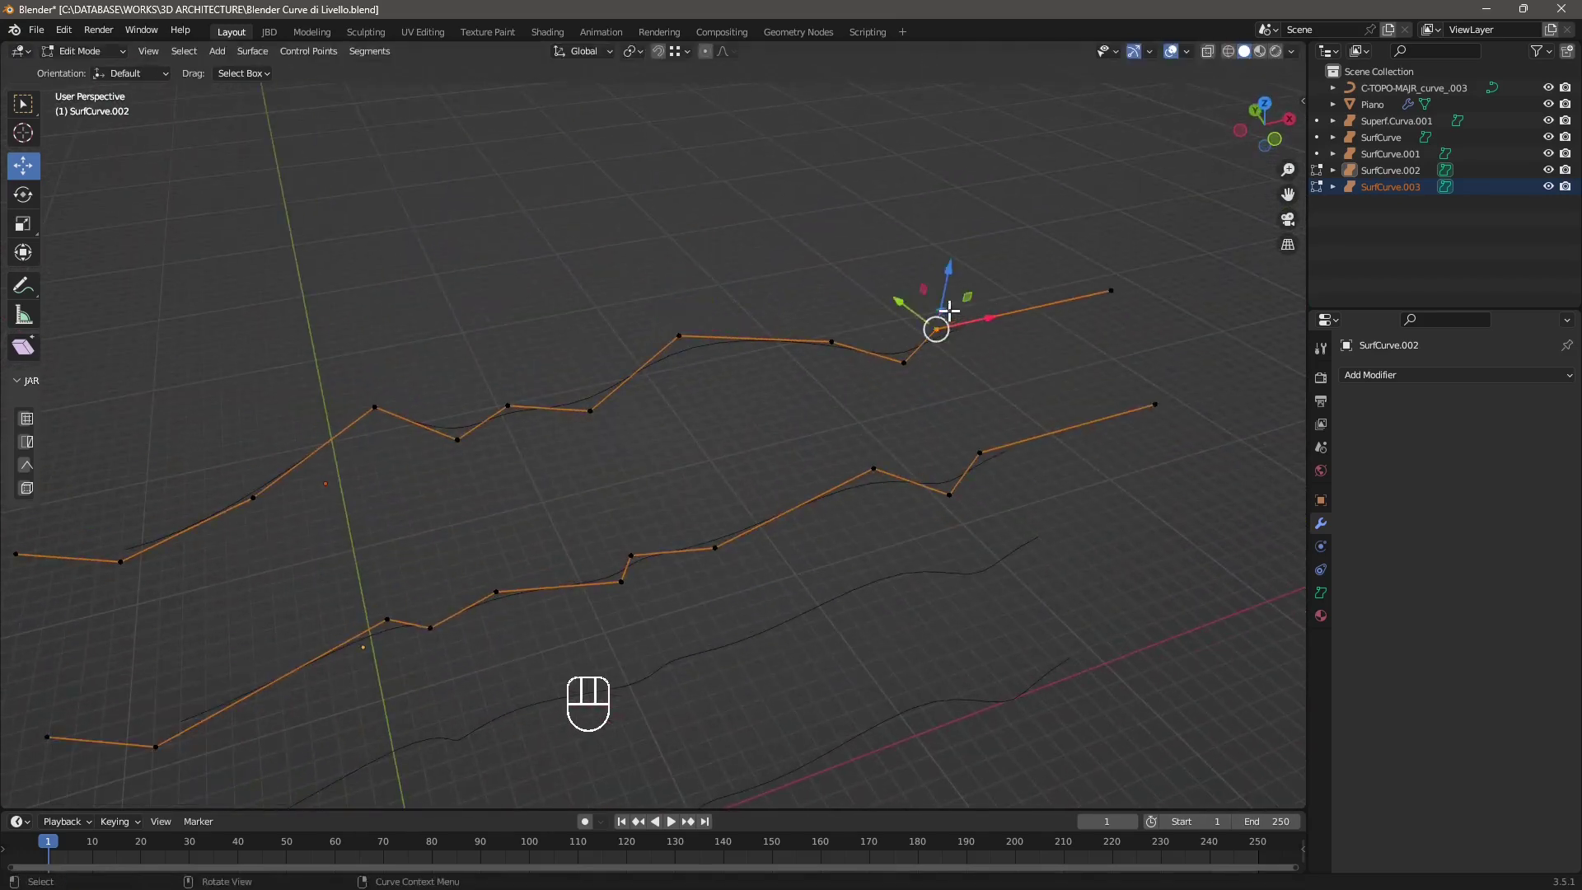
pyautogui.moveTo(949, 310); pyautogui.dragTo(973, 265)
pyautogui.moveTo(951, 379); pyautogui.dragTo(739, 506, button='middle')
pyautogui.click(87, 51)
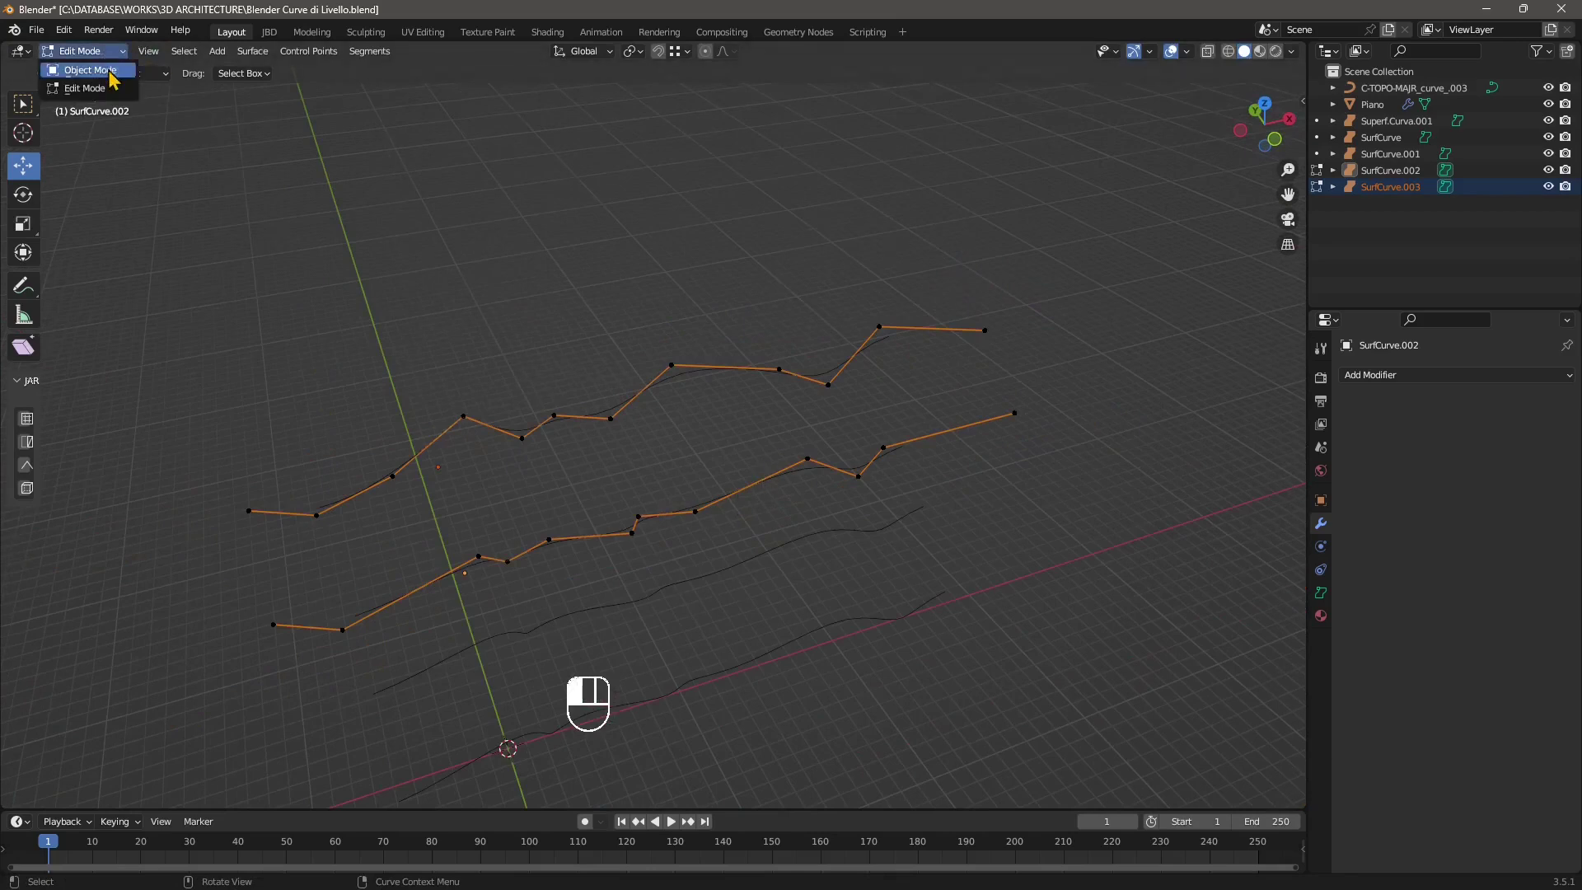
pyautogui.click(90, 70)
# Edit the second copied curve and move control points near its negative X end along Y
pyautogui.moveTo(522, 530); pyautogui.dragTo(717, 434, button='middle')
pyautogui.click(86, 52)
pyautogui.click(82, 85)
pyautogui.moveTo(659, 365); pyautogui.dragTo(601, 547)
pyautogui.click(672, 449)
pyautogui.click(633, 555)
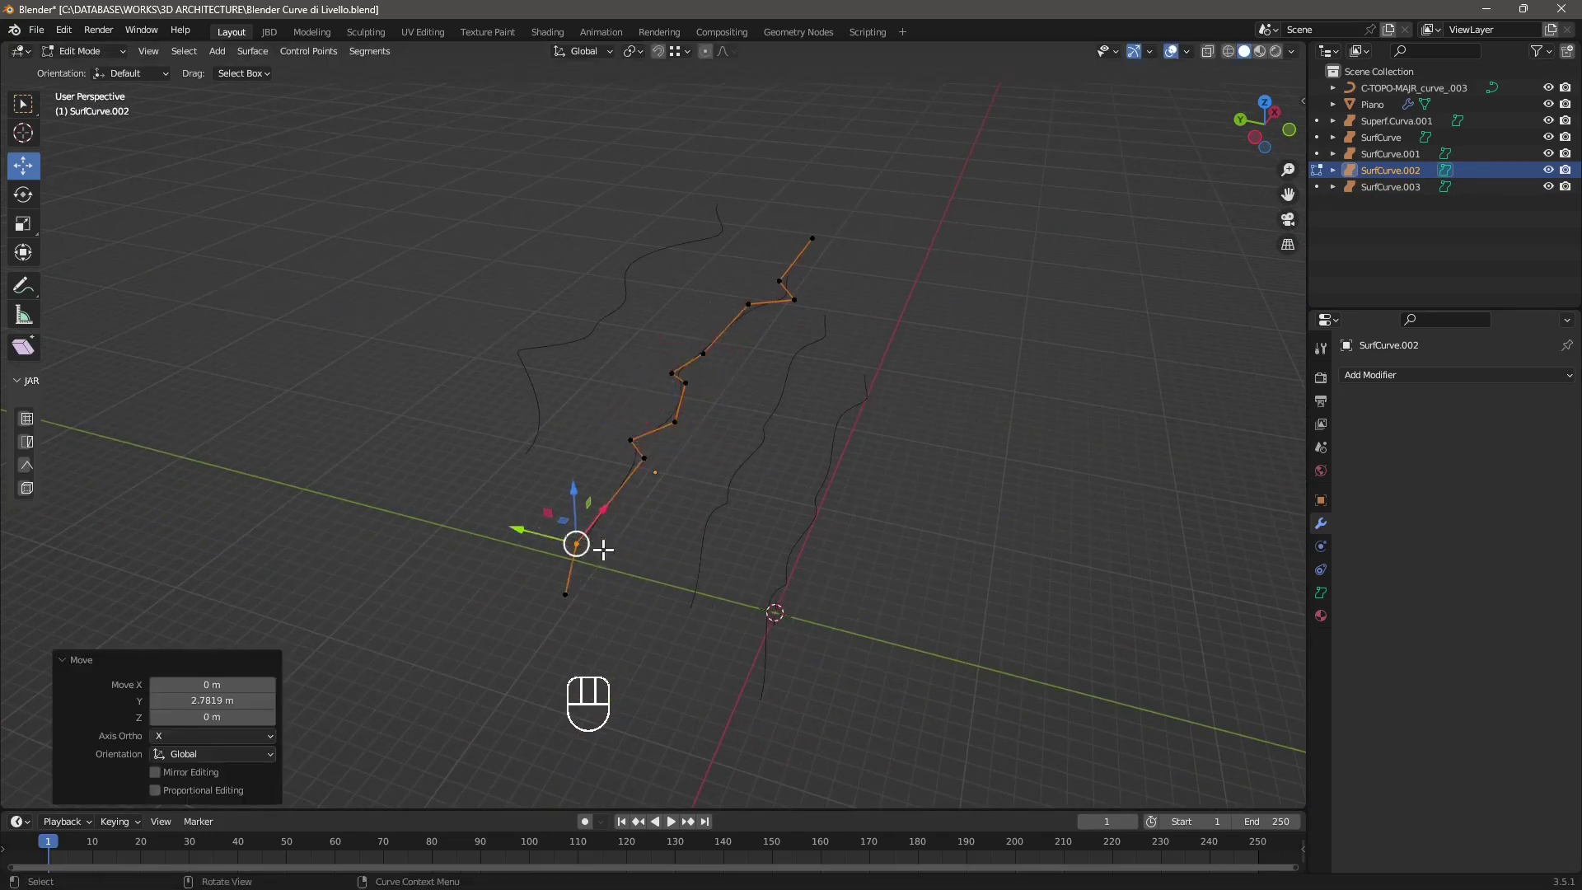
# Move a control point near the second copied curve's positive X end and its end point, and return to Object Mode
pyautogui.moveTo(600, 547); pyautogui.dragTo(742, 409, button='middle')
pyautogui.click(746, 388)
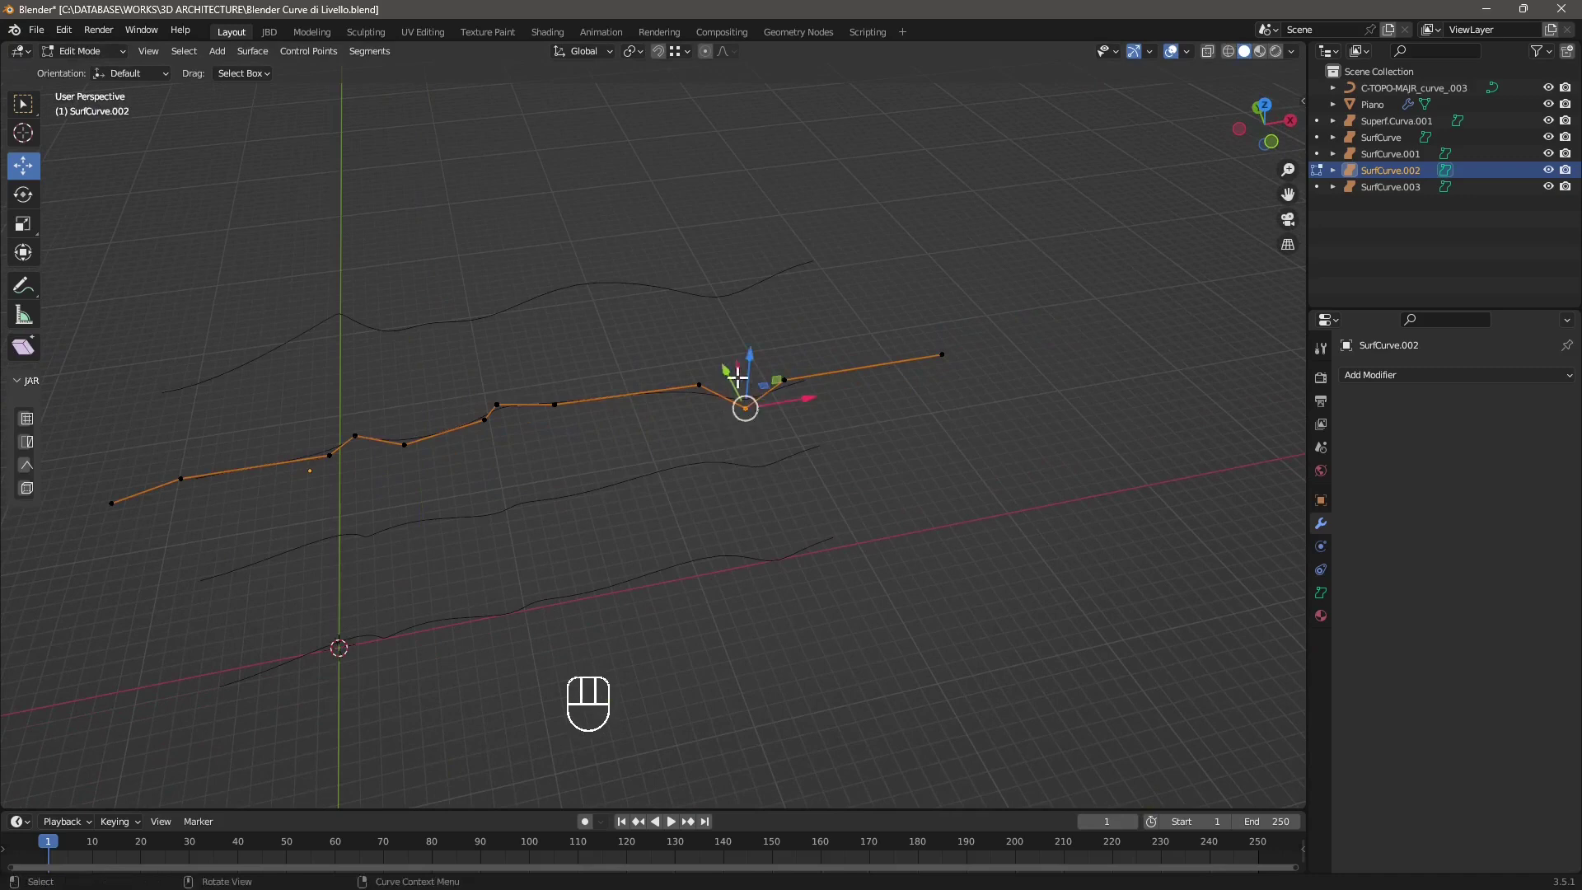
pyautogui.moveTo(746, 387); pyautogui.dragTo(955, 364)
pyautogui.click(942, 354)
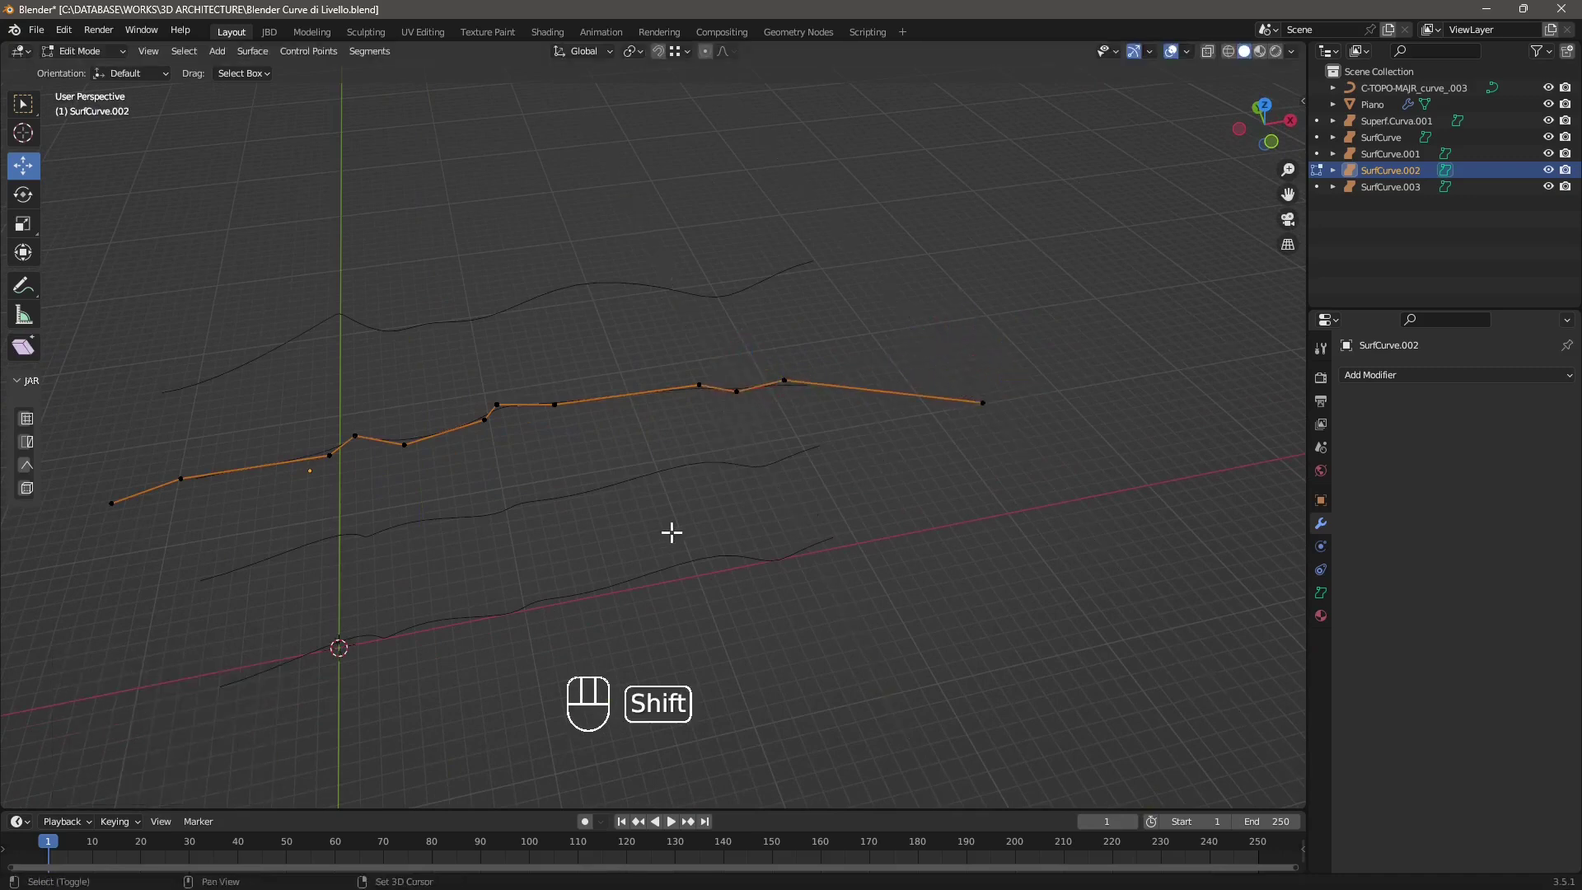
pyautogui.keyDown('shift'); pyautogui.moveTo(671, 530); pyautogui.dragTo(803, 478, button='middle'); pyautogui.keyUp('shift')
pyautogui.click(98, 52)
pyautogui.click(86, 70)
# Edit the original curve along the X axis and move one of its middle control points about -4.84 m along Y
pyautogui.moveTo(536, 473); pyautogui.dragTo(649, 437, button='middle')
pyautogui.click(723, 490)
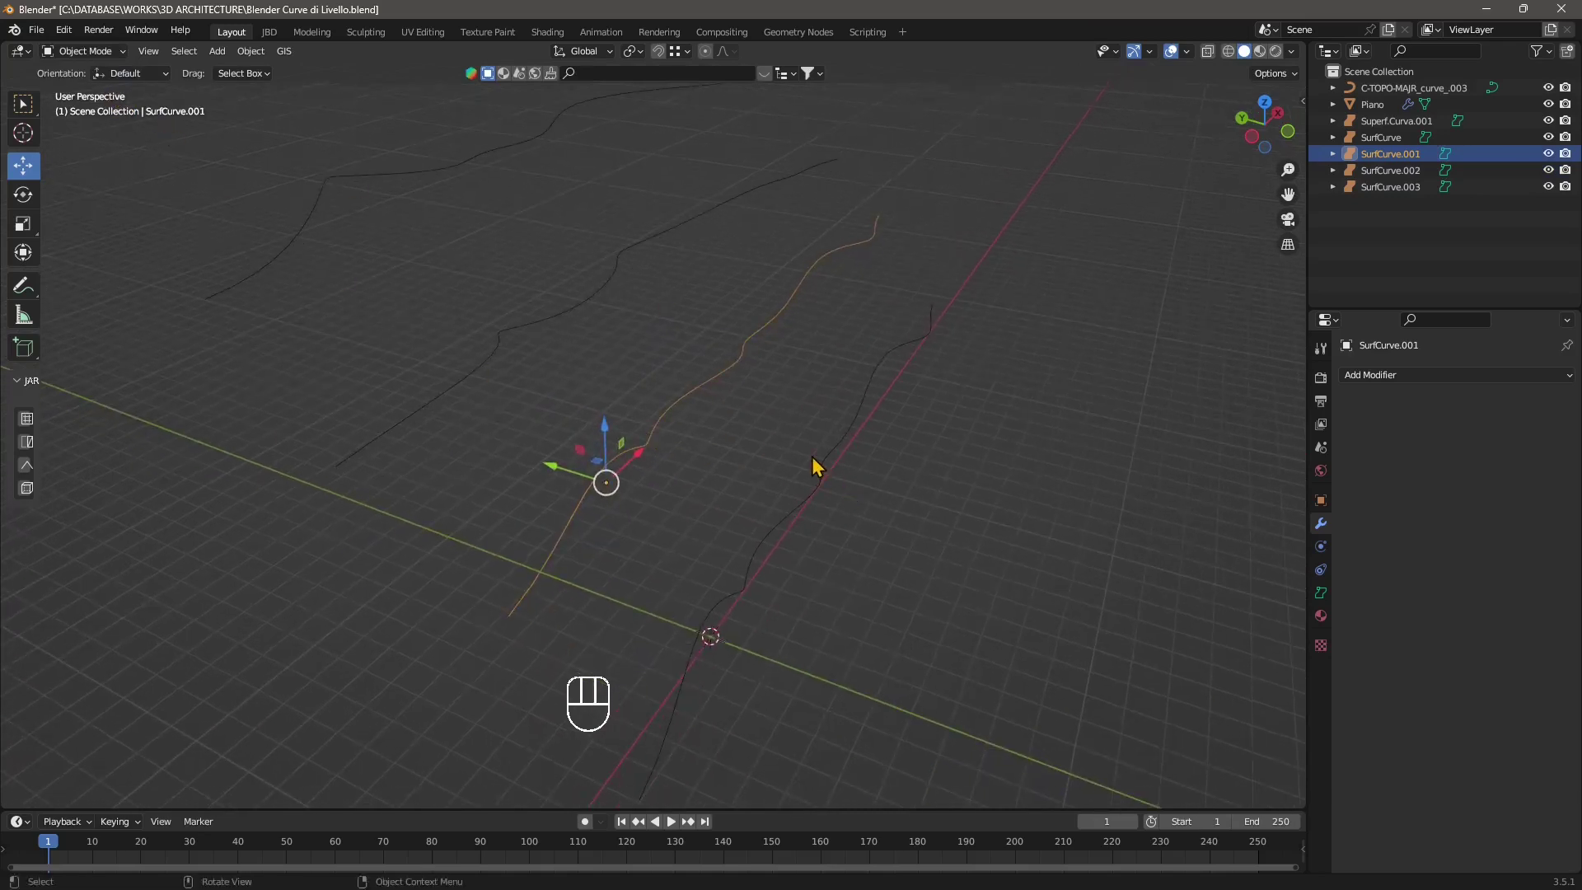
pyautogui.keyDown('shift'); pyautogui.click(814, 466); pyautogui.keyUp('shift')
pyautogui.keyDown('shift'); pyautogui.moveTo(865, 519); pyautogui.dragTo(798, 485, button='middle'); pyautogui.keyUp('shift')
pyautogui.click(97, 51)
pyautogui.click(107, 88)
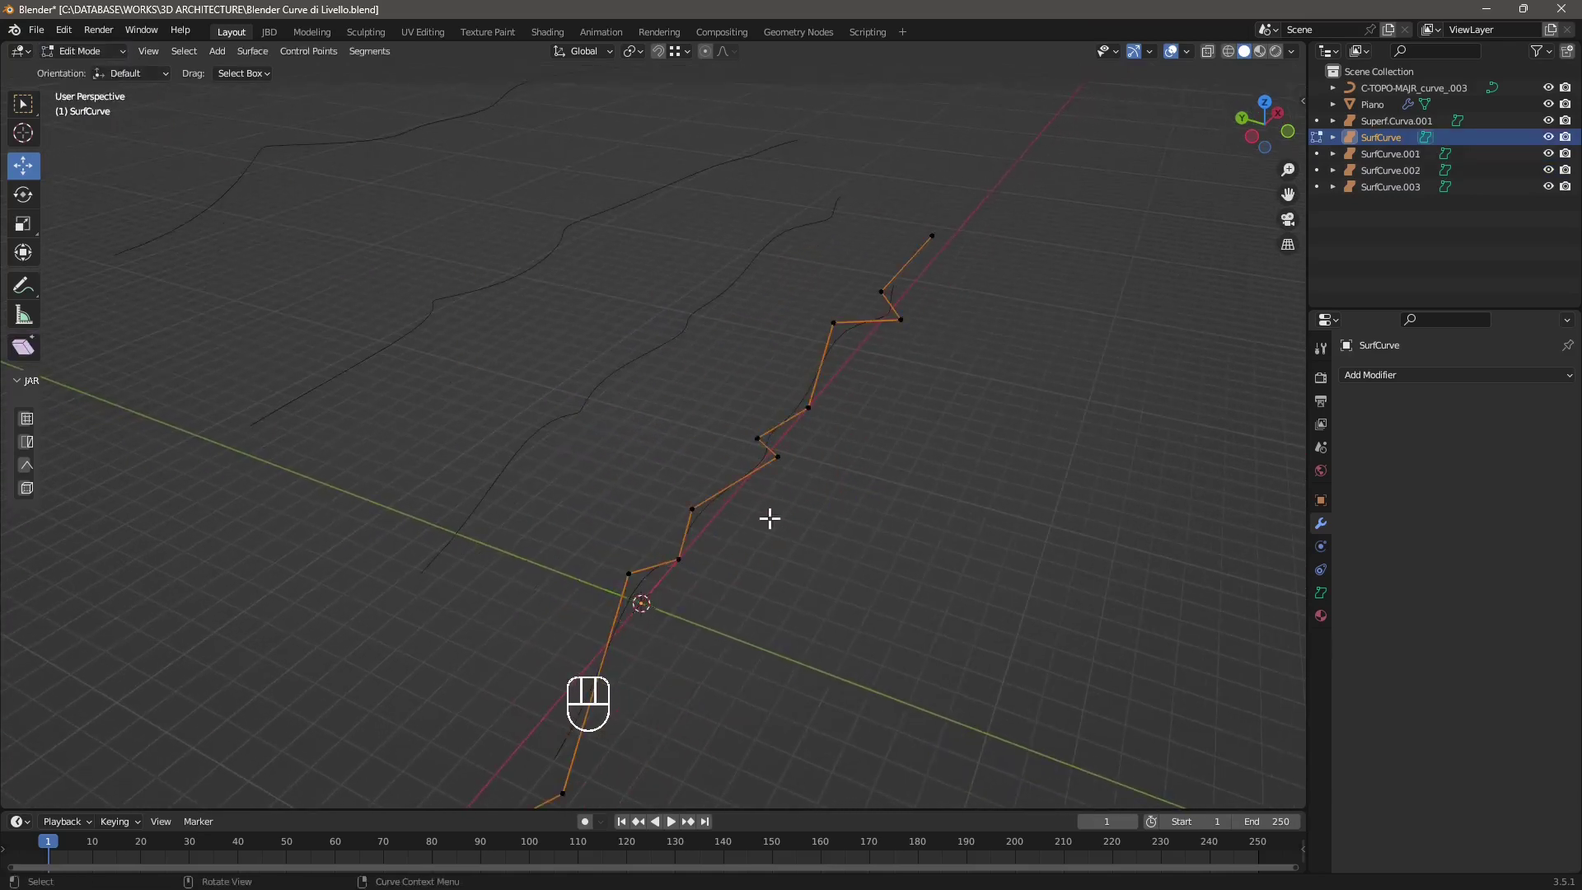
pyautogui.click(808, 407)
pyautogui.moveTo(759, 399); pyautogui.dragTo(813, 512)
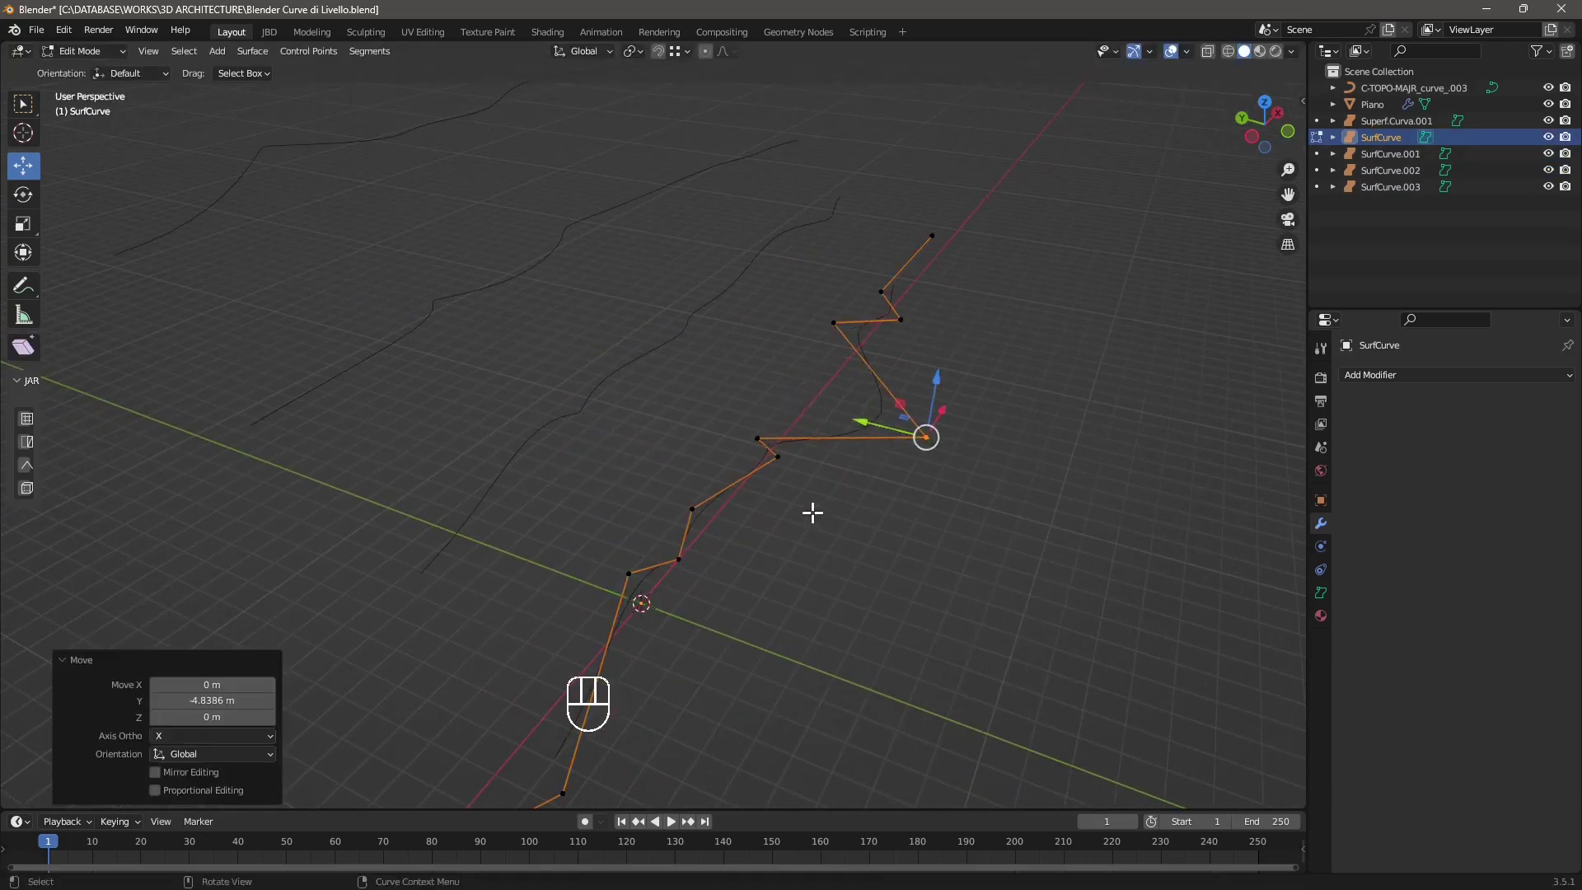
# Shift the next five control points of the original curve toward negative Y by varying amounts to make it more winding
pyautogui.click(779, 455)
pyautogui.moveTo(734, 449); pyautogui.dragTo(713, 591)
pyautogui.click(756, 439)
pyautogui.click(692, 511)
pyautogui.click(631, 575)
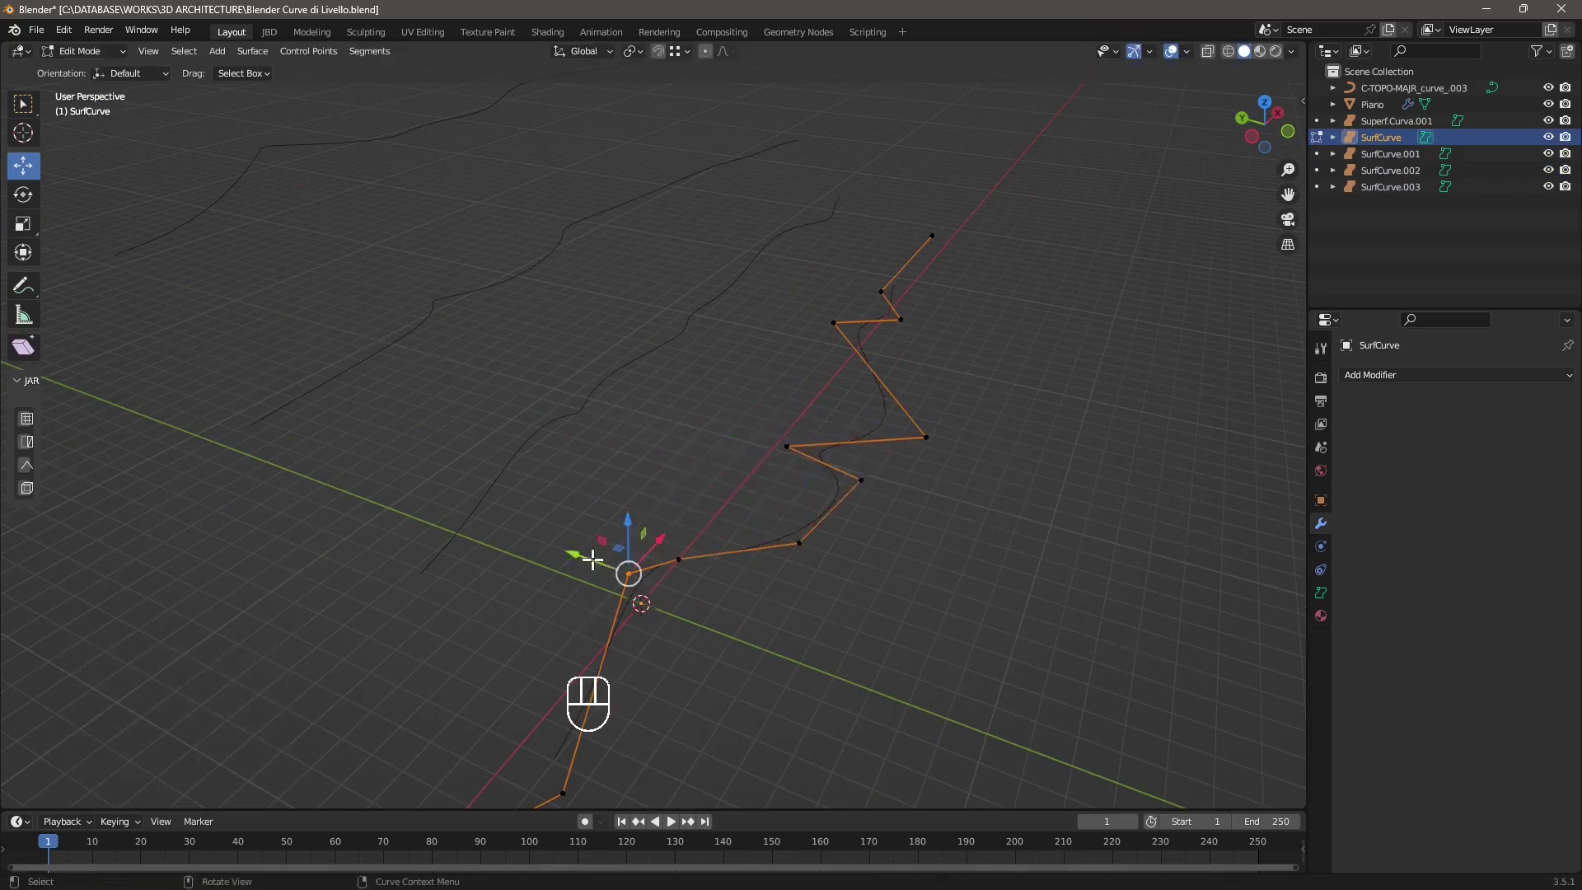
pyautogui.moveTo(593, 560); pyautogui.dragTo(654, 657)
pyautogui.click(680, 559)
pyautogui.moveTo(644, 560); pyautogui.dragTo(746, 582)
pyautogui.click(911, 625)
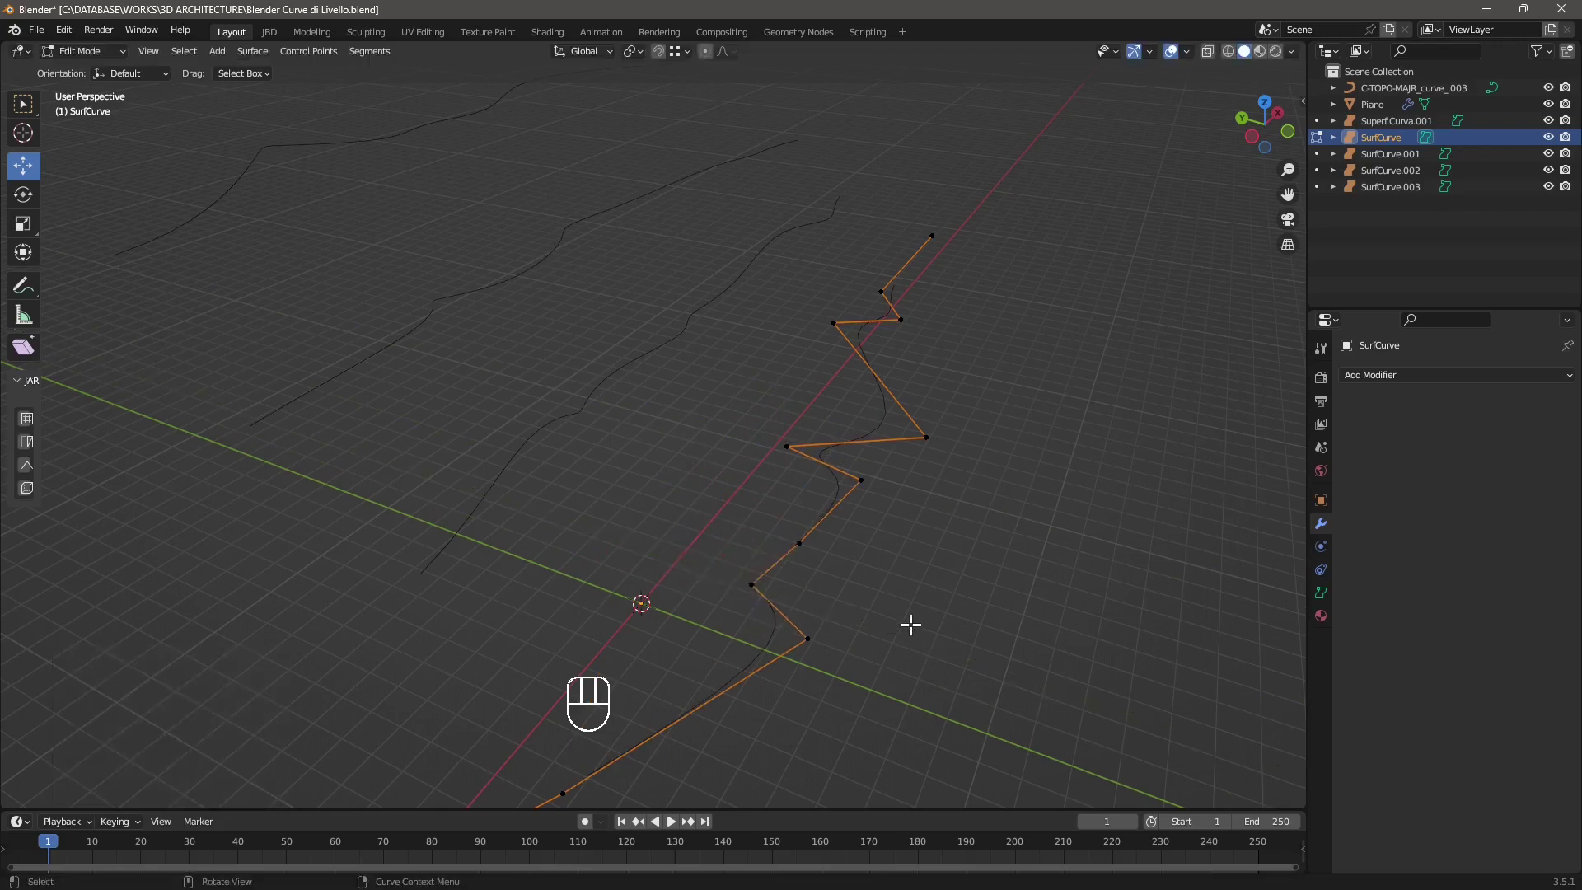
# Reposition three more control points of the original curve, one by about 2.72 m in X and 2.01 m in Y, and return to Object Mode
pyautogui.moveTo(910, 624); pyautogui.dragTo(792, 647, button='middle')
pyautogui.click(486, 544)
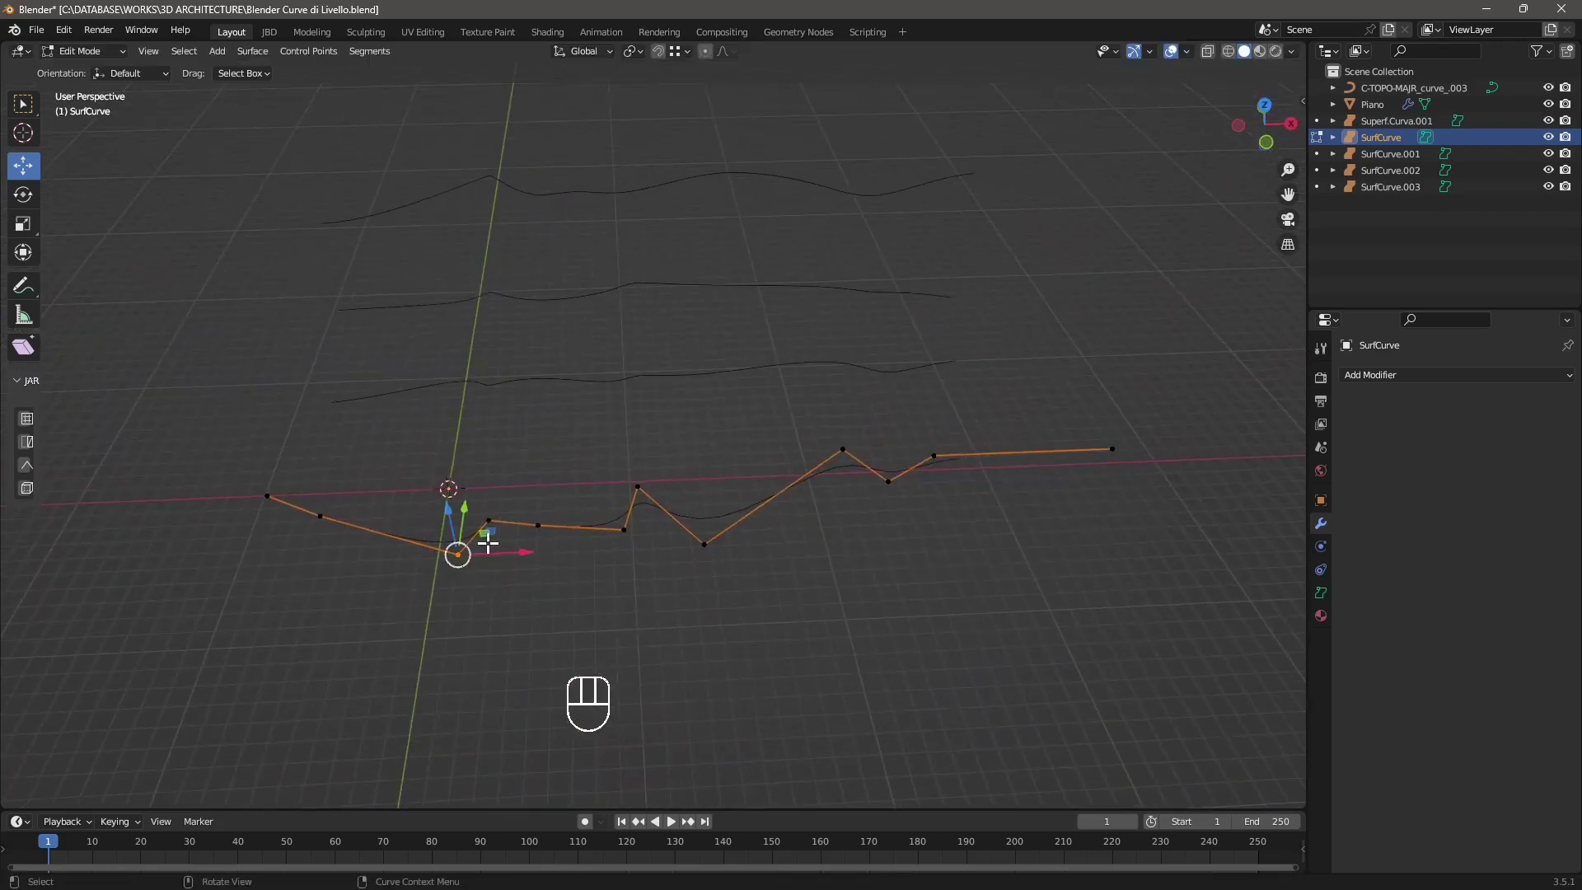
pyautogui.moveTo(492, 530); pyautogui.dragTo(434, 518)
pyautogui.click(938, 480)
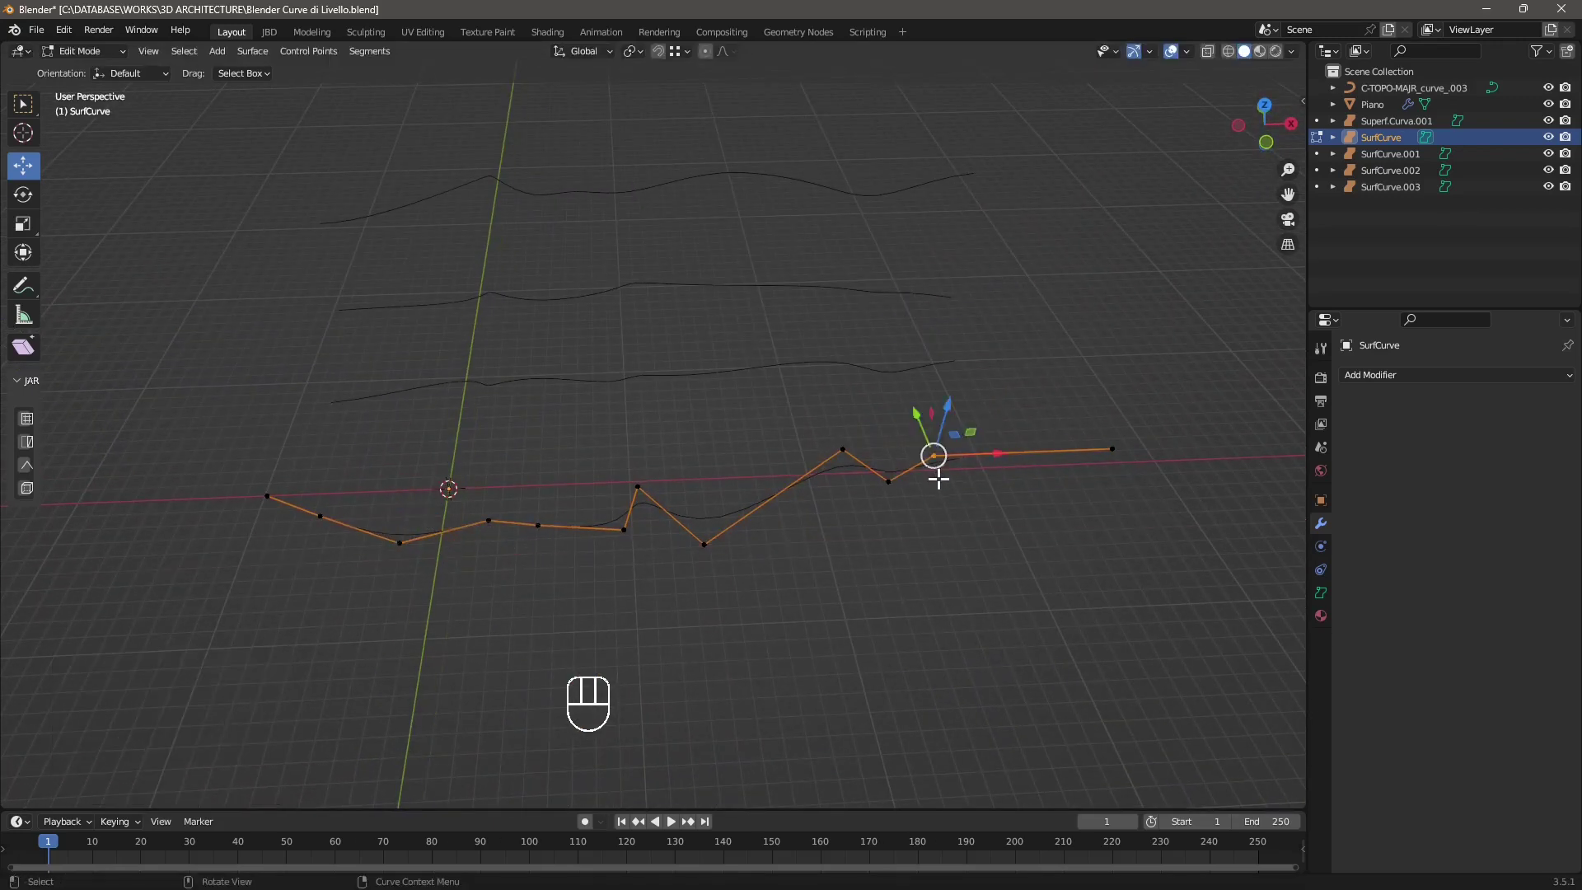
pyautogui.moveTo(958, 436); pyautogui.dragTo(1052, 498)
pyautogui.click(911, 500)
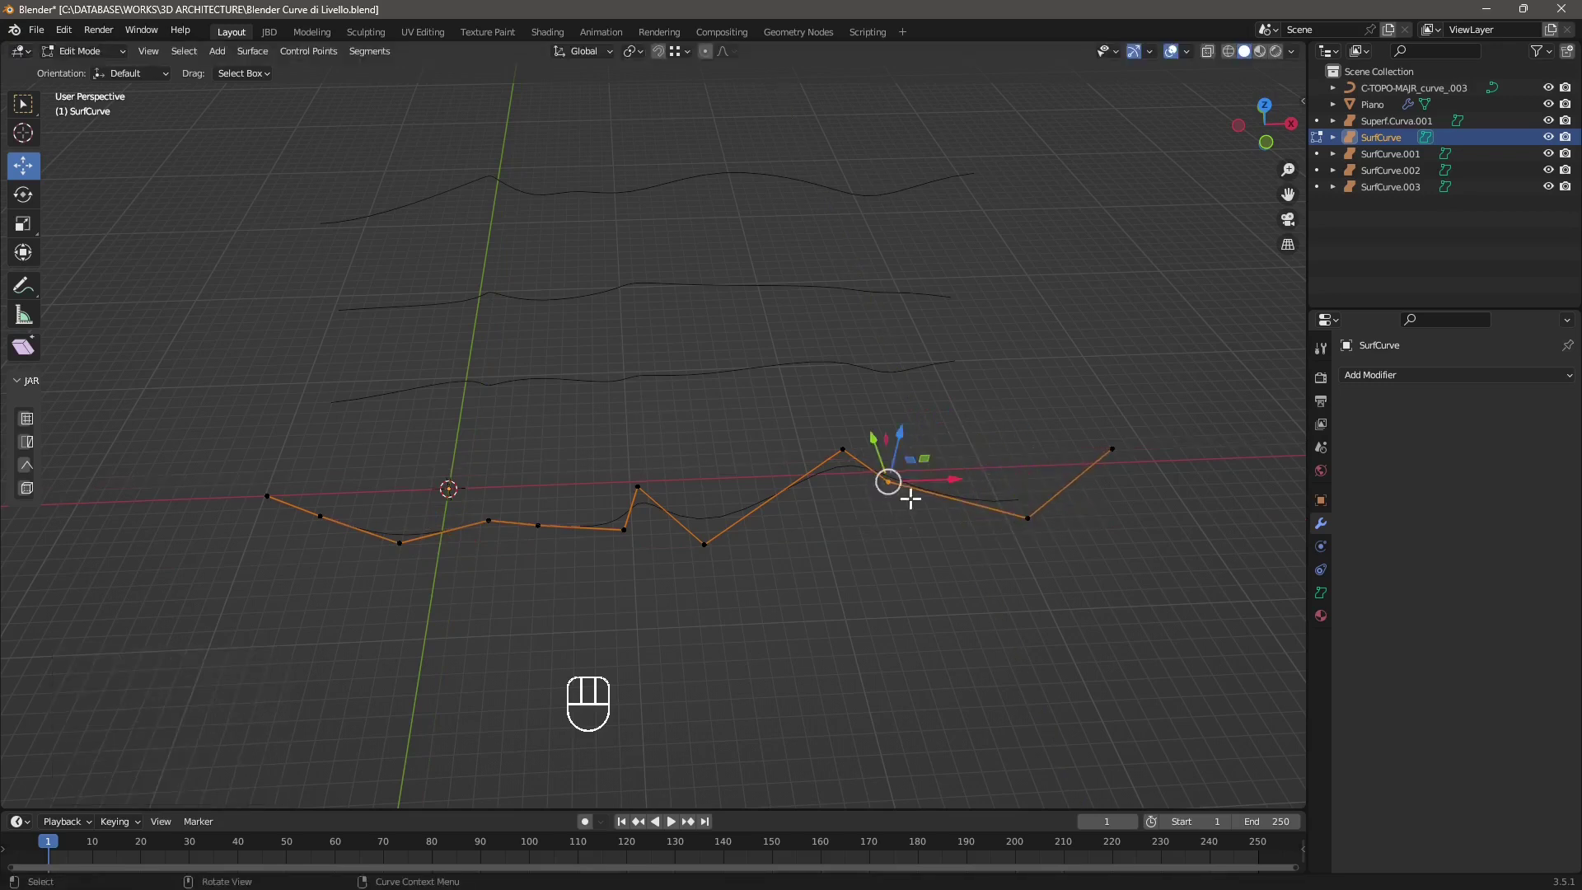
pyautogui.moveTo(913, 462); pyautogui.dragTo(950, 433)
pyautogui.moveTo(502, 519); pyautogui.dragTo(184, 222, button='middle')
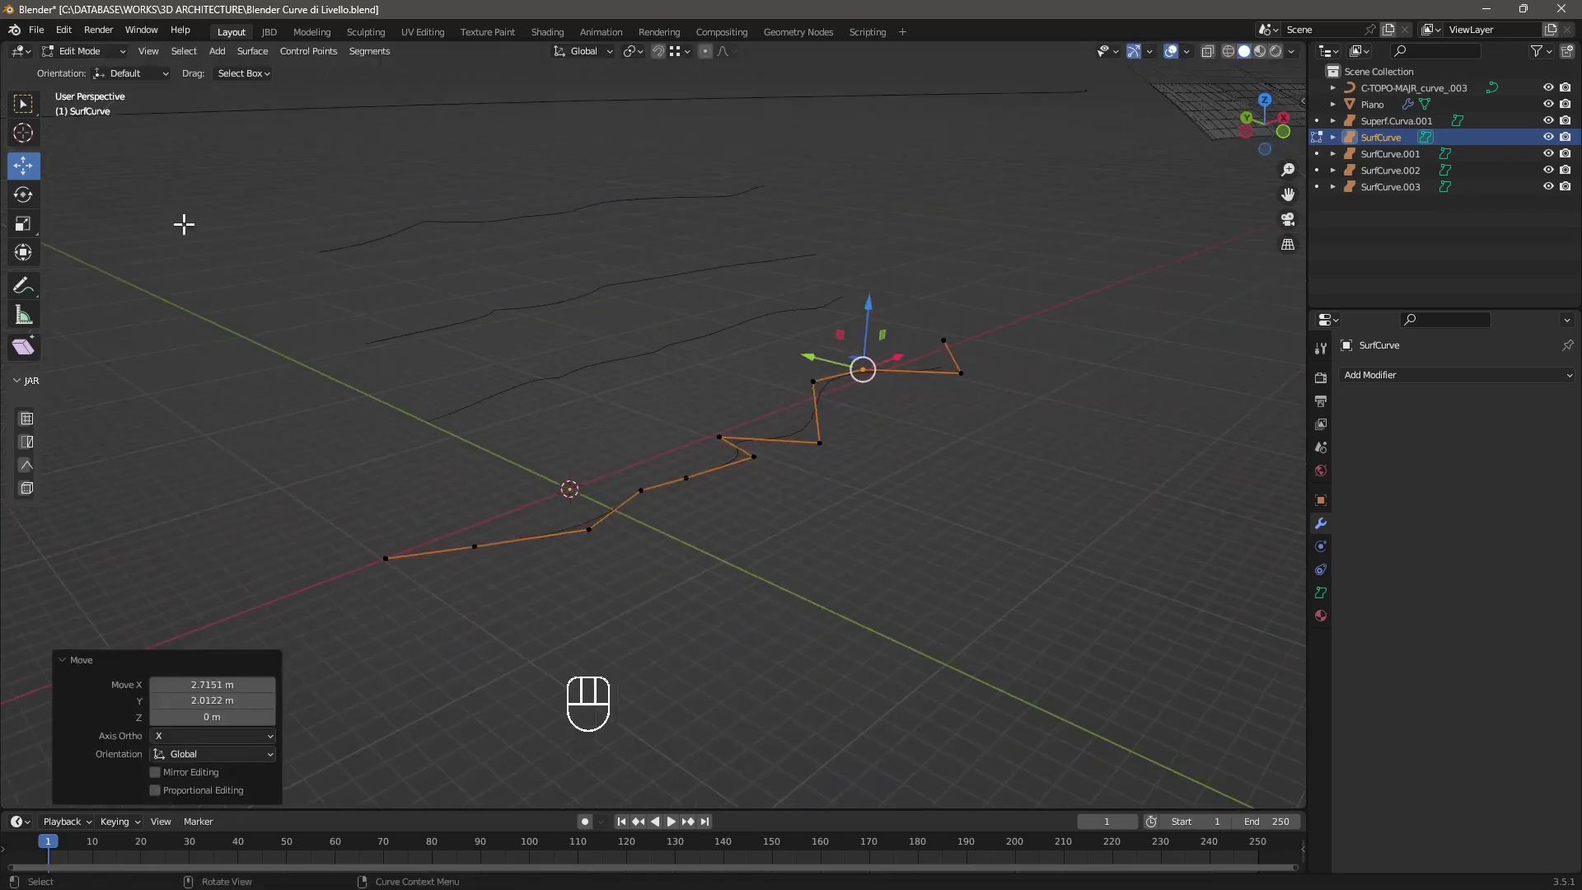
pyautogui.click(84, 51)
pyautogui.click(82, 69)
# Select all four surface curves and join them into a single object
pyautogui.scroll(3, 498, 382)
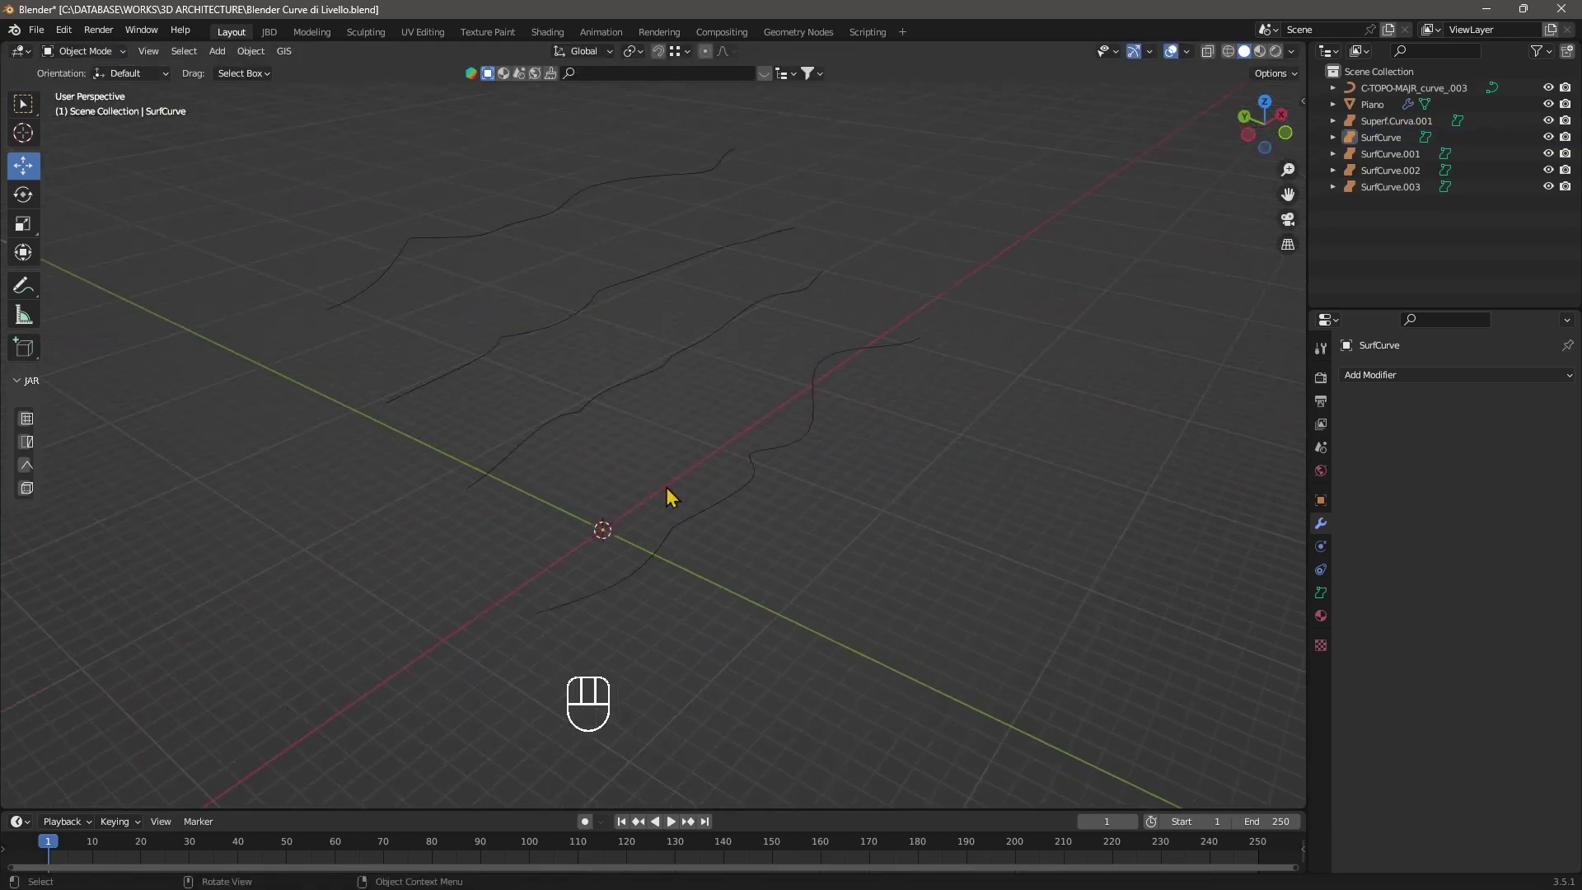
pyautogui.keyDown('shift'); pyautogui.moveTo(671, 494); pyautogui.dragTo(654, 435, button='middle'); pyautogui.keyUp('shift')
pyautogui.click(848, 491)
pyautogui.keyDown('shift'); pyautogui.click(759, 403); pyautogui.keyUp('shift')
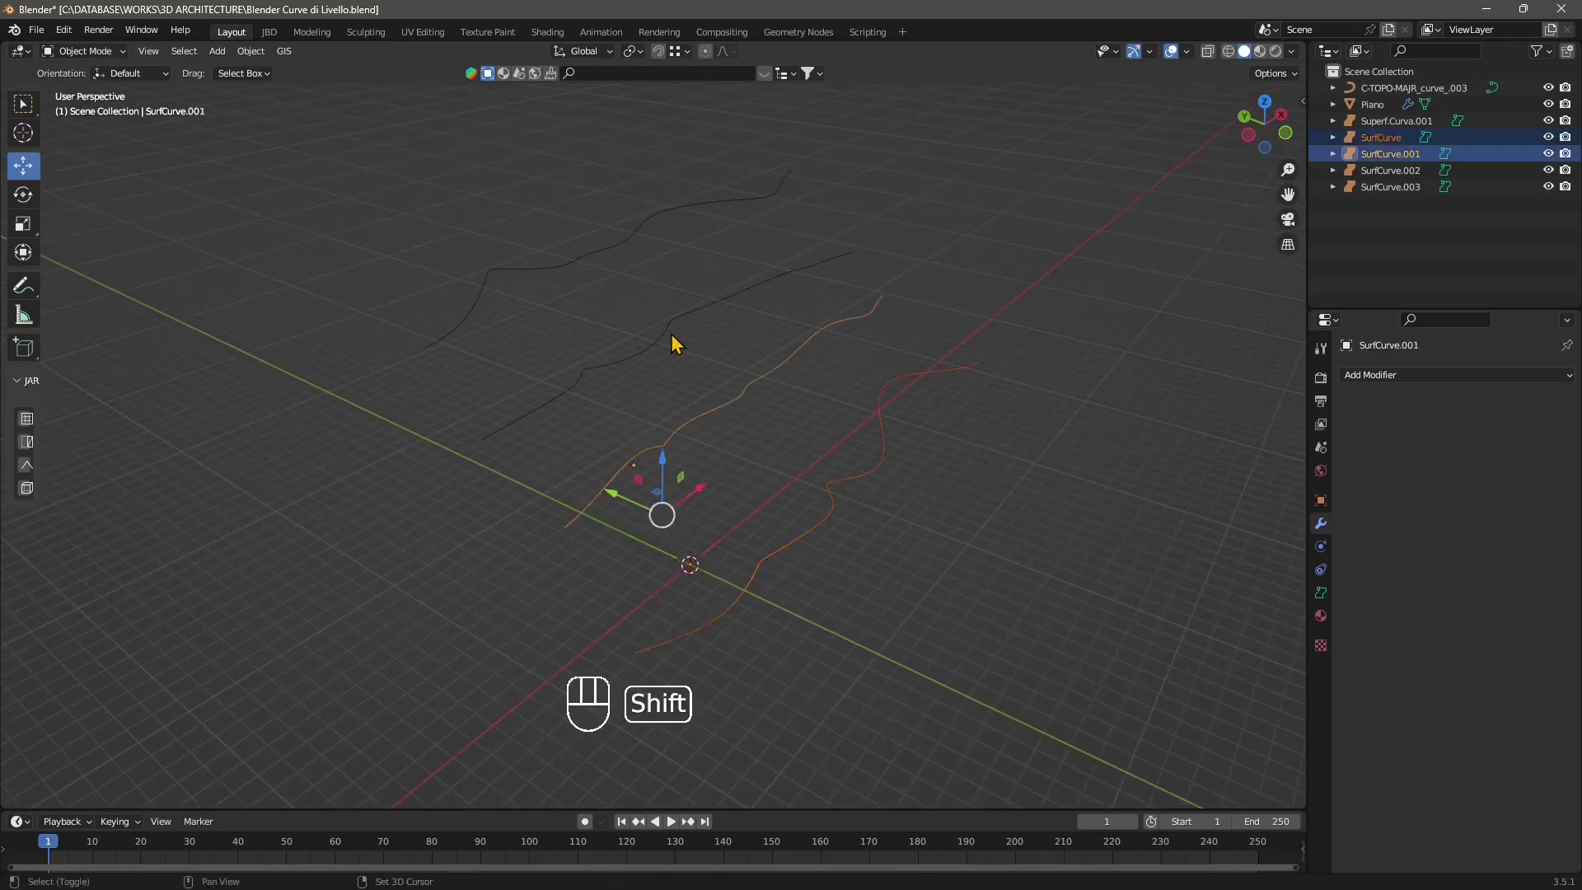
pyautogui.keyDown('shift'); pyautogui.click(676, 330); pyautogui.keyUp('shift')
pyautogui.keyDown('shift'); pyautogui.click(558, 266); pyautogui.keyUp('shift')
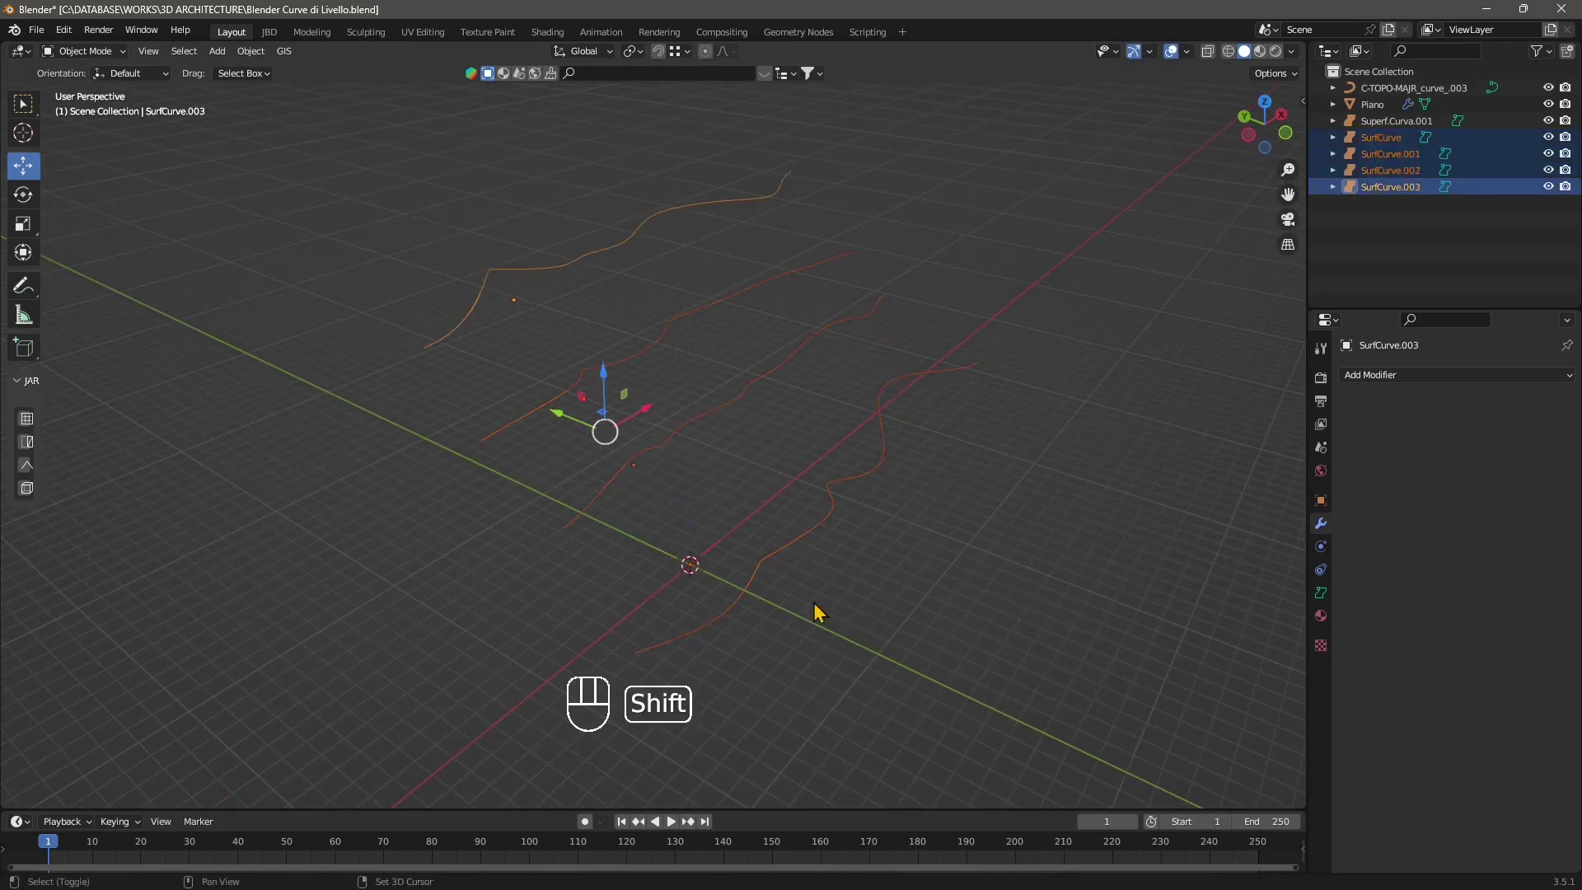
pyautogui.hotkey('ctrl', 'j')
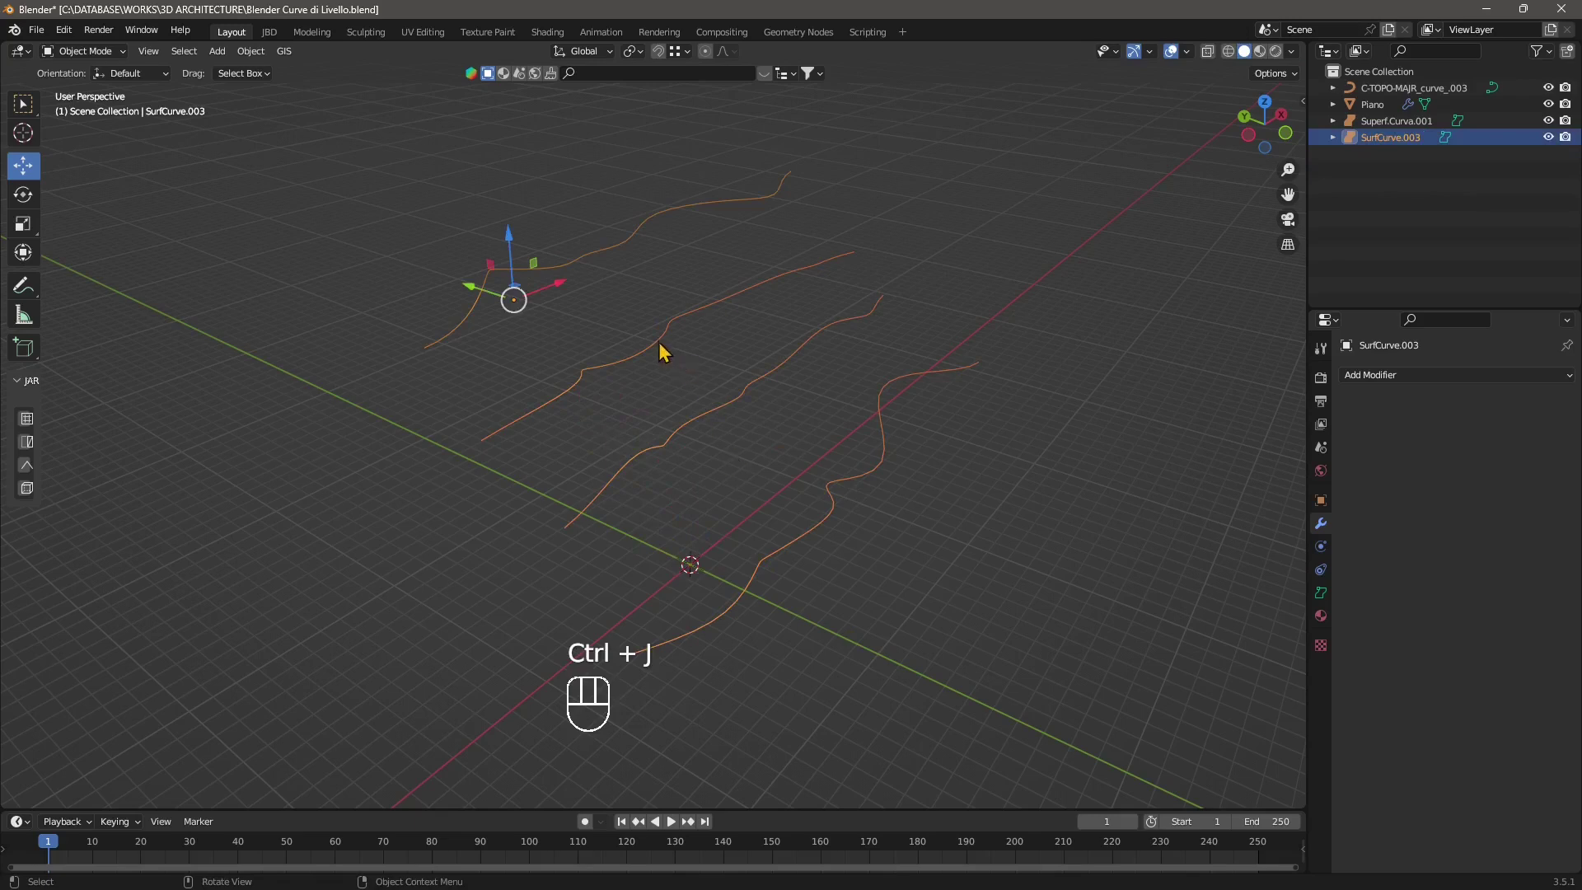
# Select all control points of the joined curves in Edit Mode and make a surface across them
pyautogui.moveTo(705, 408); pyautogui.dragTo(660, 462, button='middle')
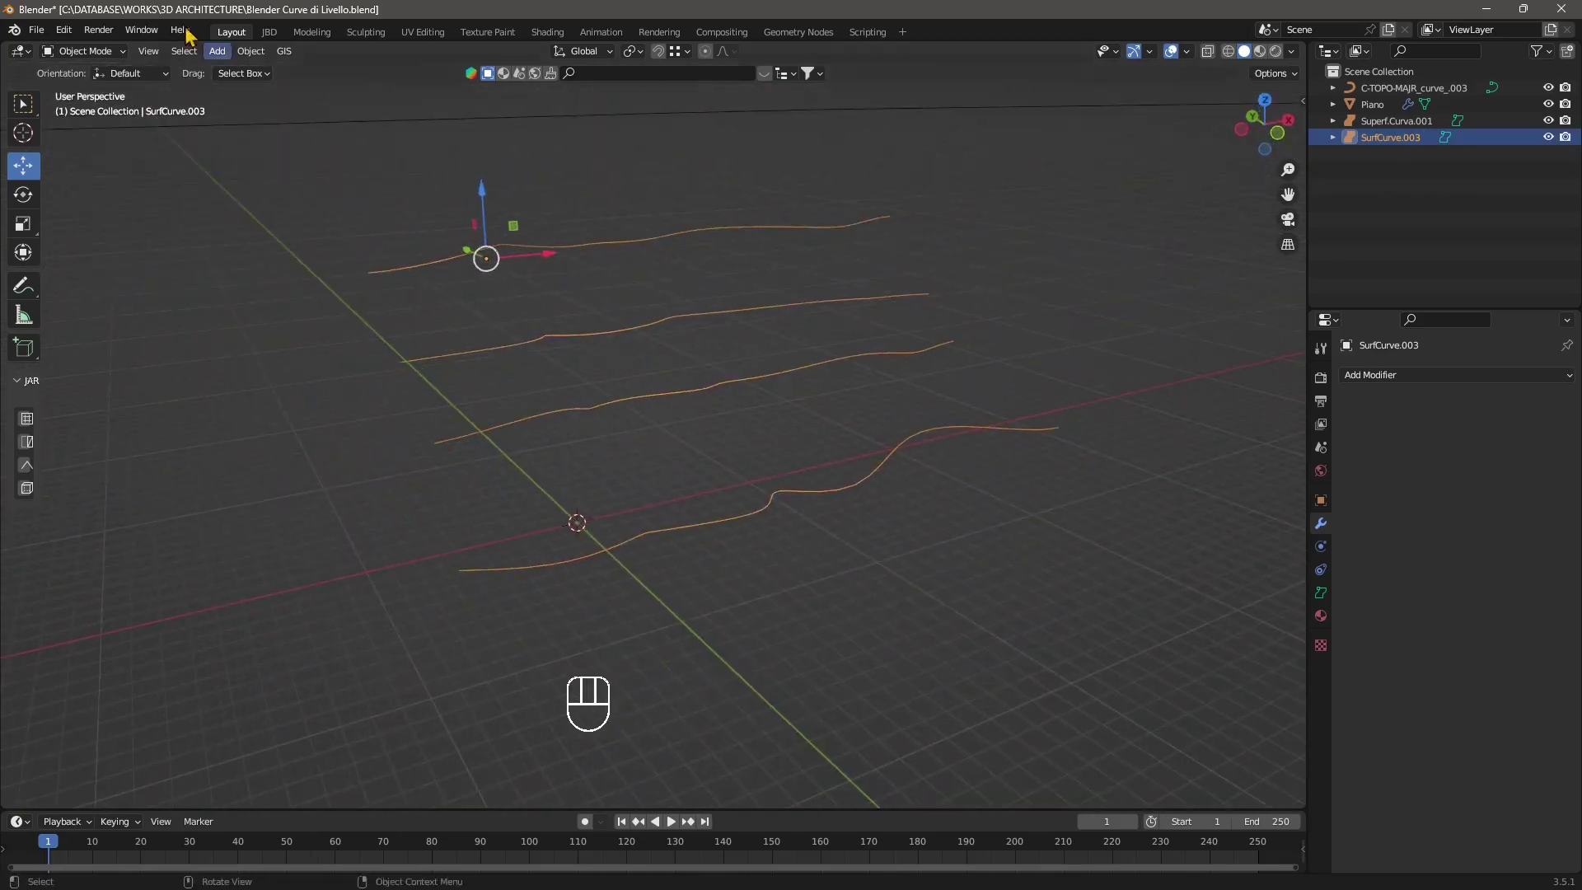
pyautogui.click(88, 52)
pyautogui.click(63, 92)
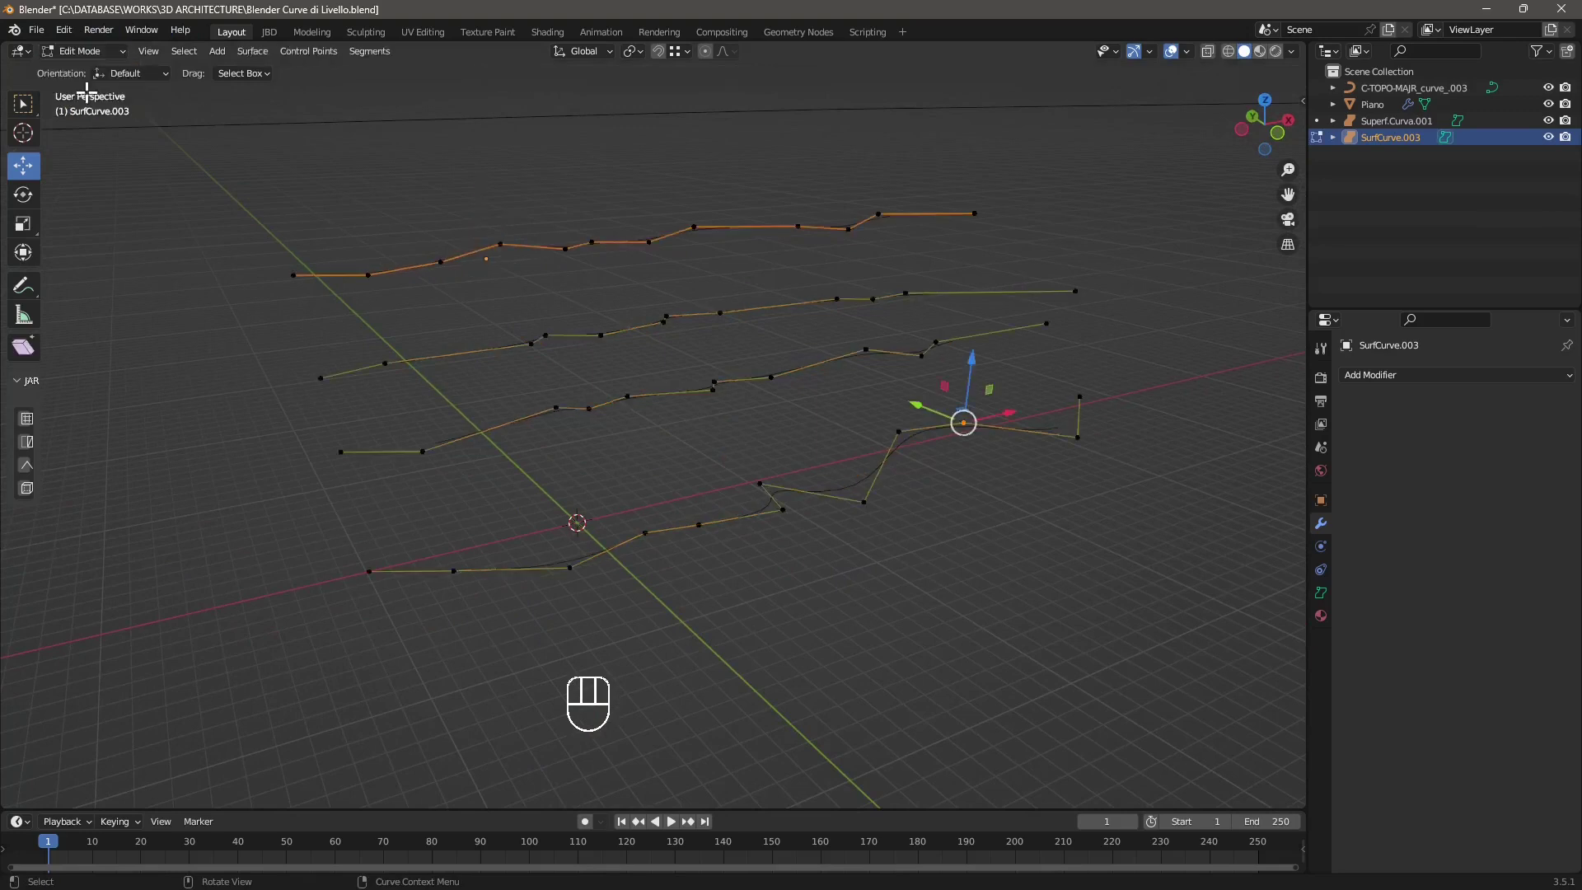
pyautogui.moveTo(247, 247); pyautogui.dragTo(461, 132, button='middle')
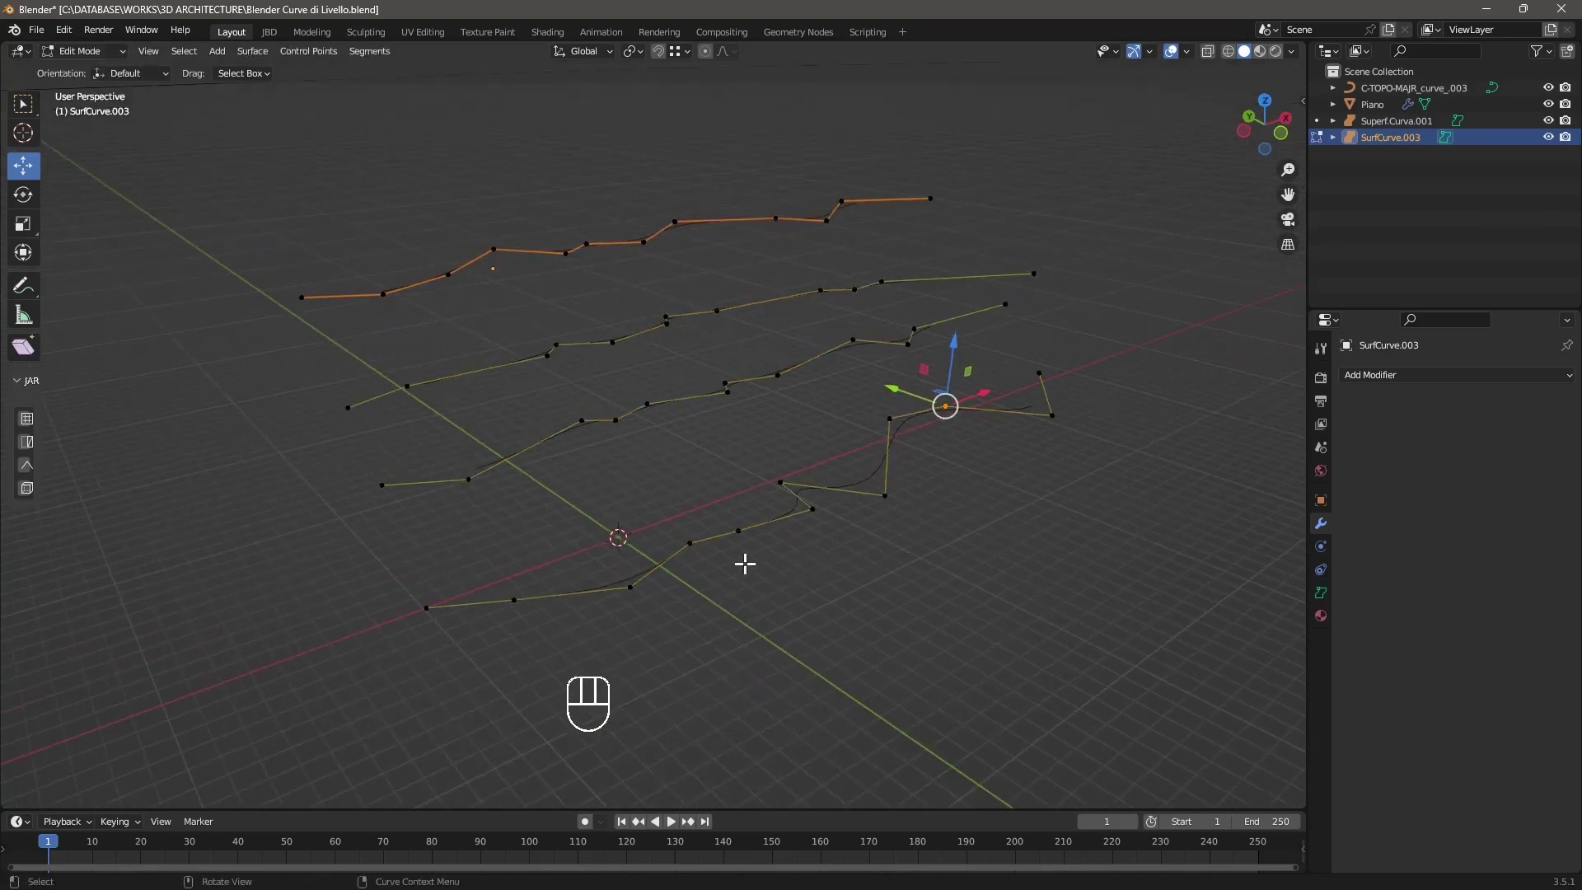
pyautogui.click(184, 52)
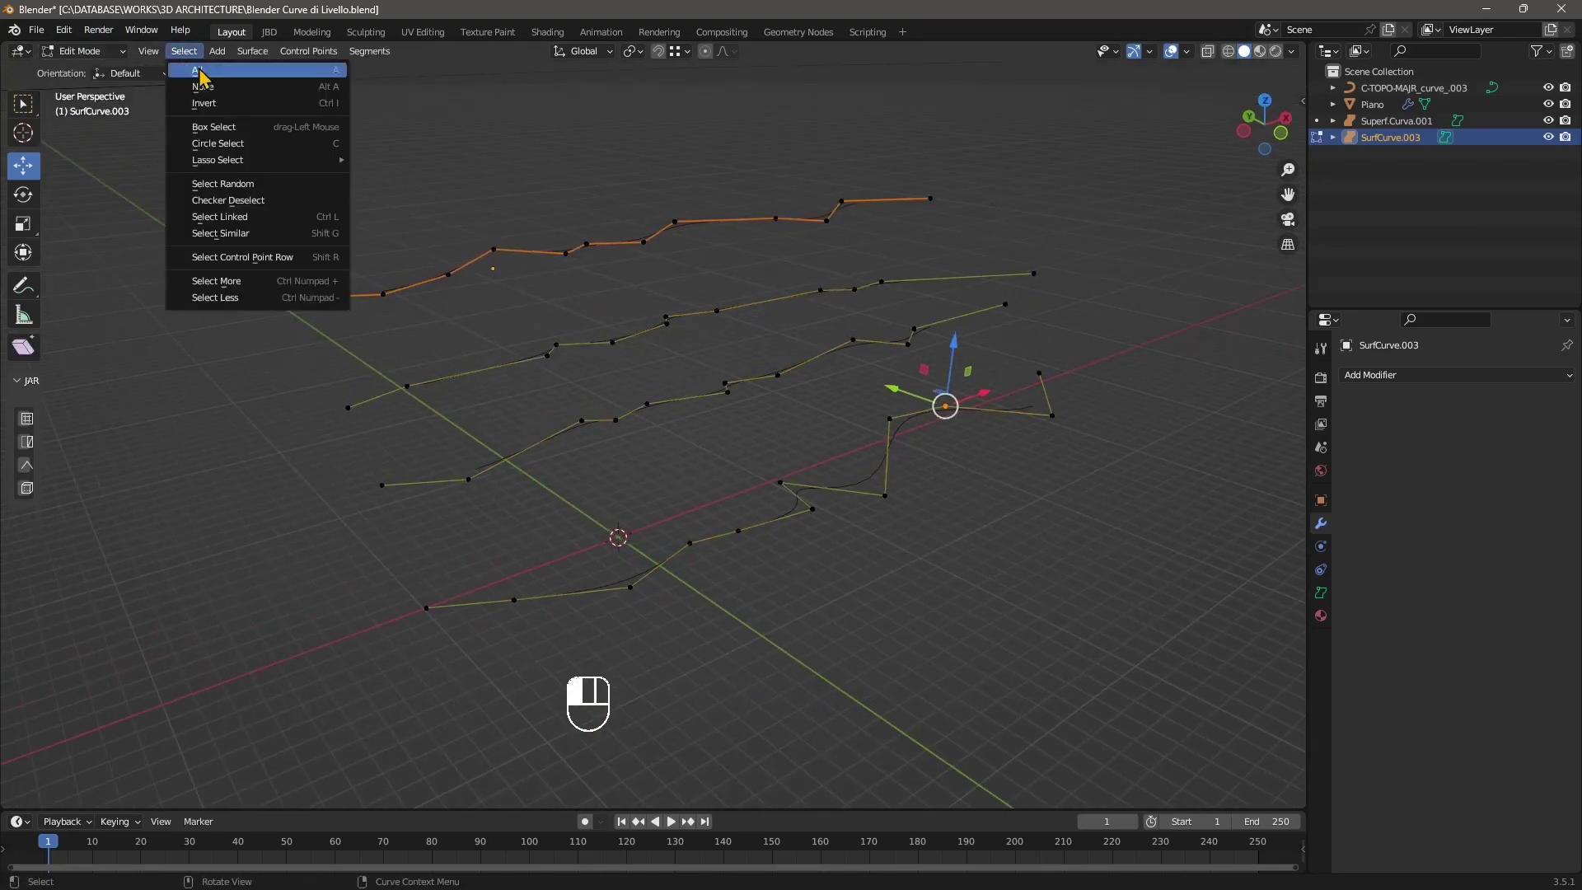
pyautogui.click(198, 67)
pyautogui.moveTo(560, 377); pyautogui.dragTo(552, 383, button='middle')
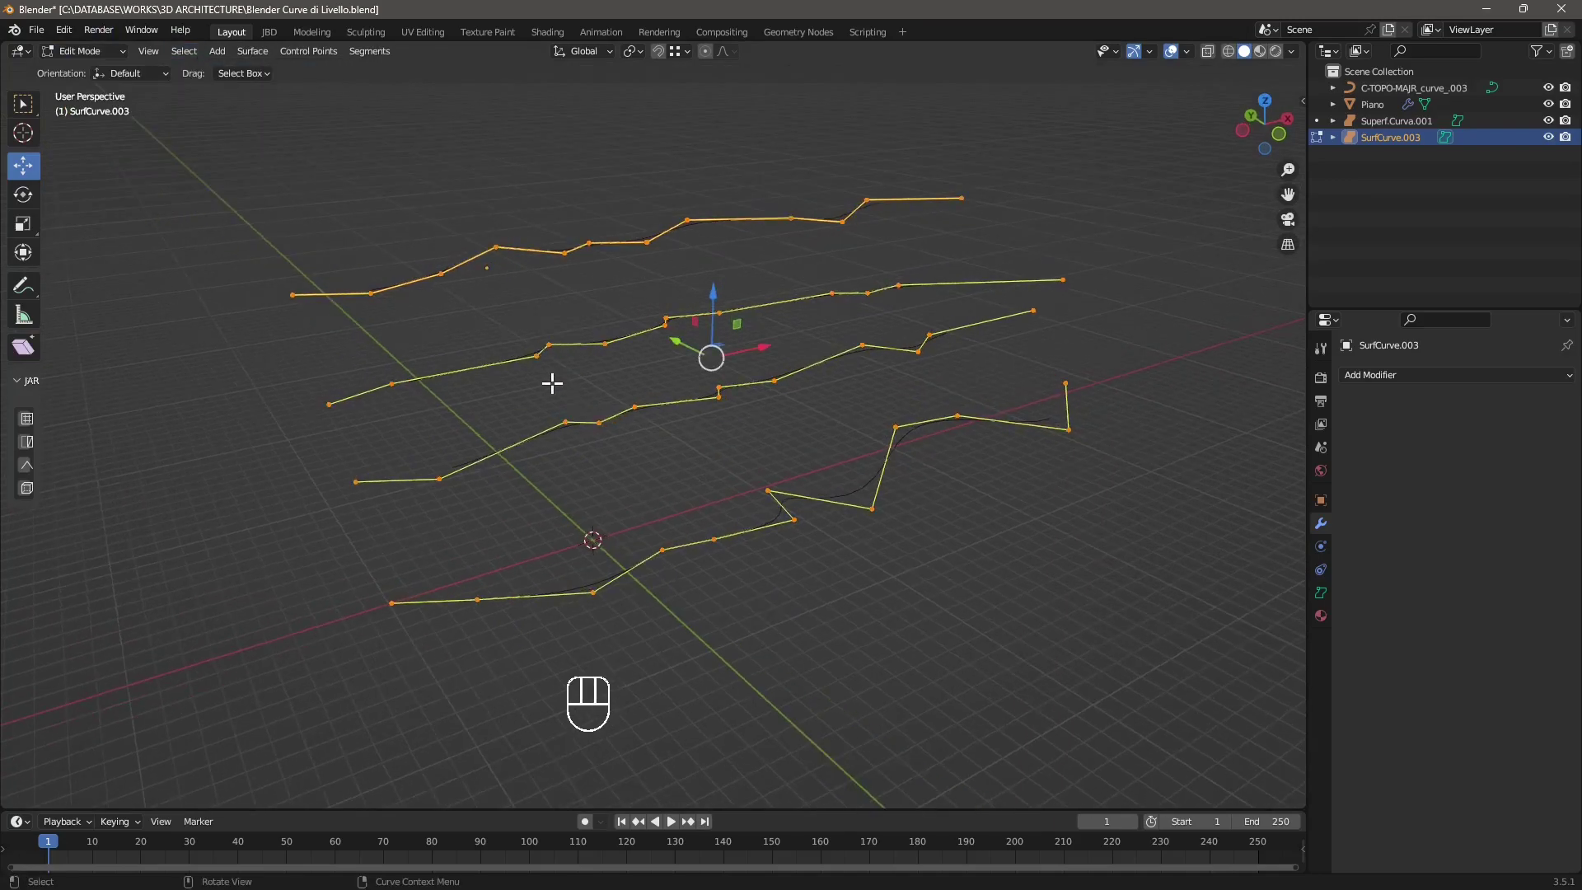
pyautogui.press('f')
pyautogui.moveTo(650, 372); pyautogui.dragTo(741, 428, button='middle')
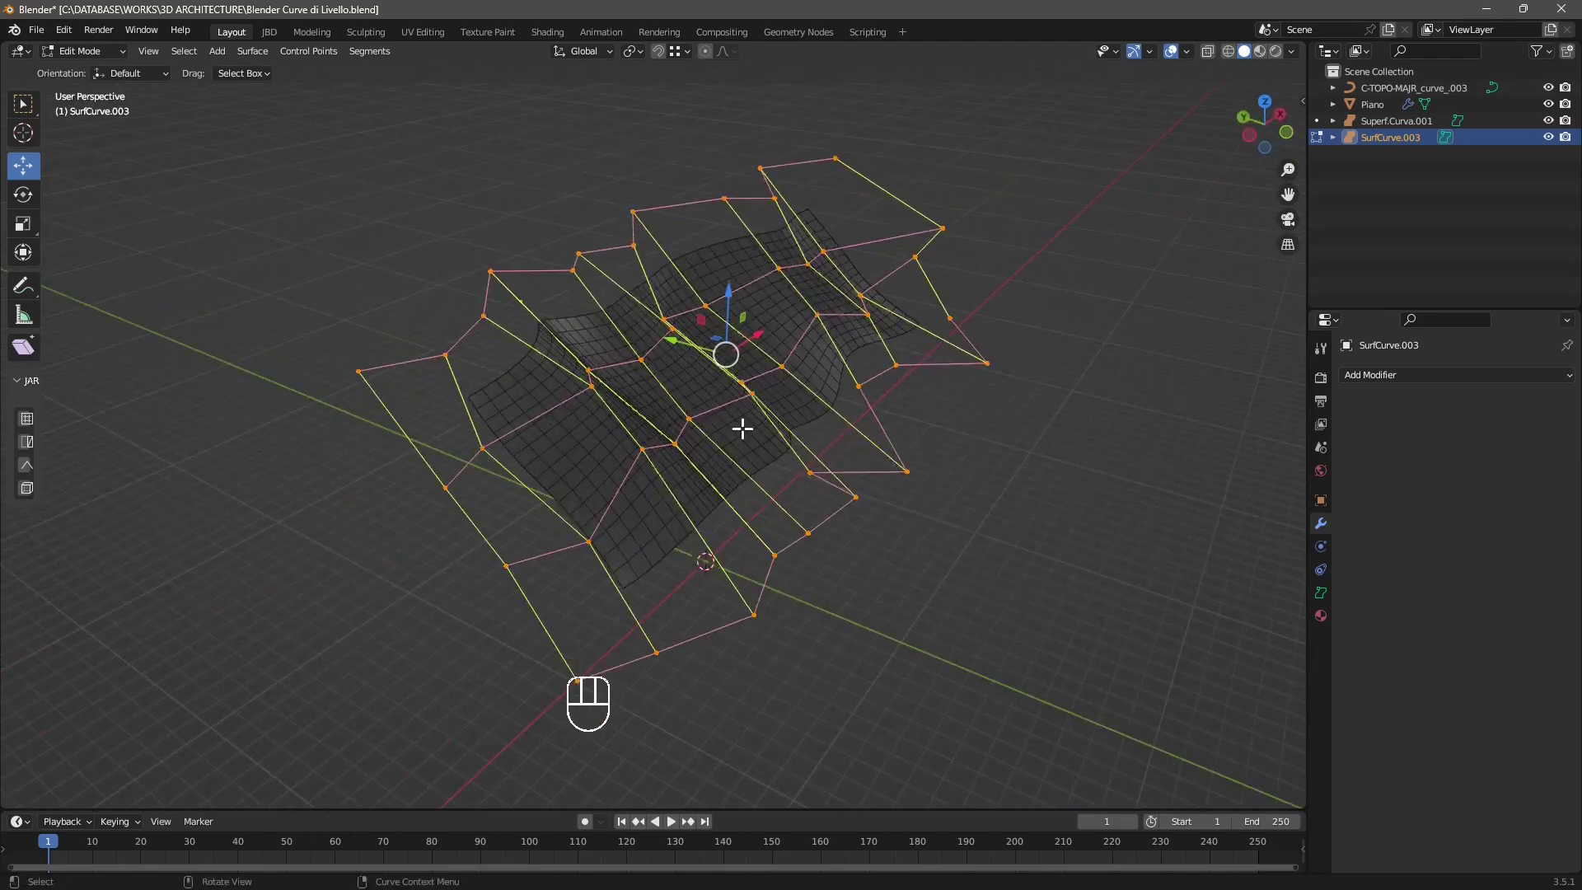
# Try moving one of the surface's inner control points along negative Y and undo the move
pyautogui.click(691, 420)
pyautogui.moveTo(785, 505); pyautogui.dragTo(733, 388, button='middle')
pyautogui.press('g')
pyautogui.press('y')
pyautogui.click(696, 408)
pyautogui.press('g')
pyautogui.press('y')
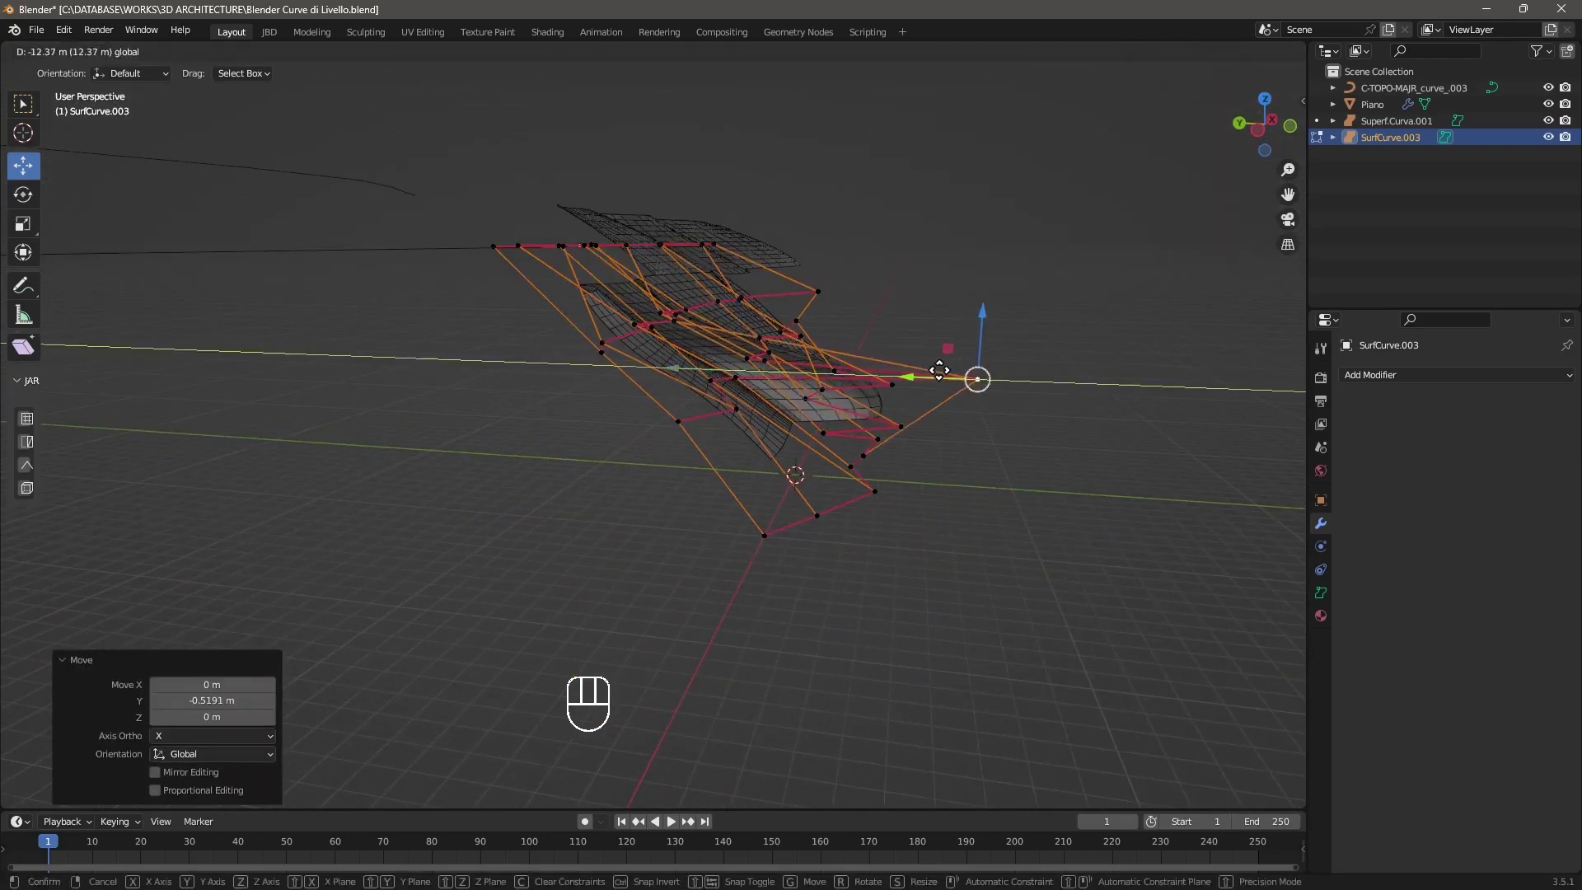
pyautogui.click(947, 460)
pyautogui.moveTo(947, 460); pyautogui.dragTo(451, 235, button='middle')
pyautogui.hotkey('ctrl', 'z')
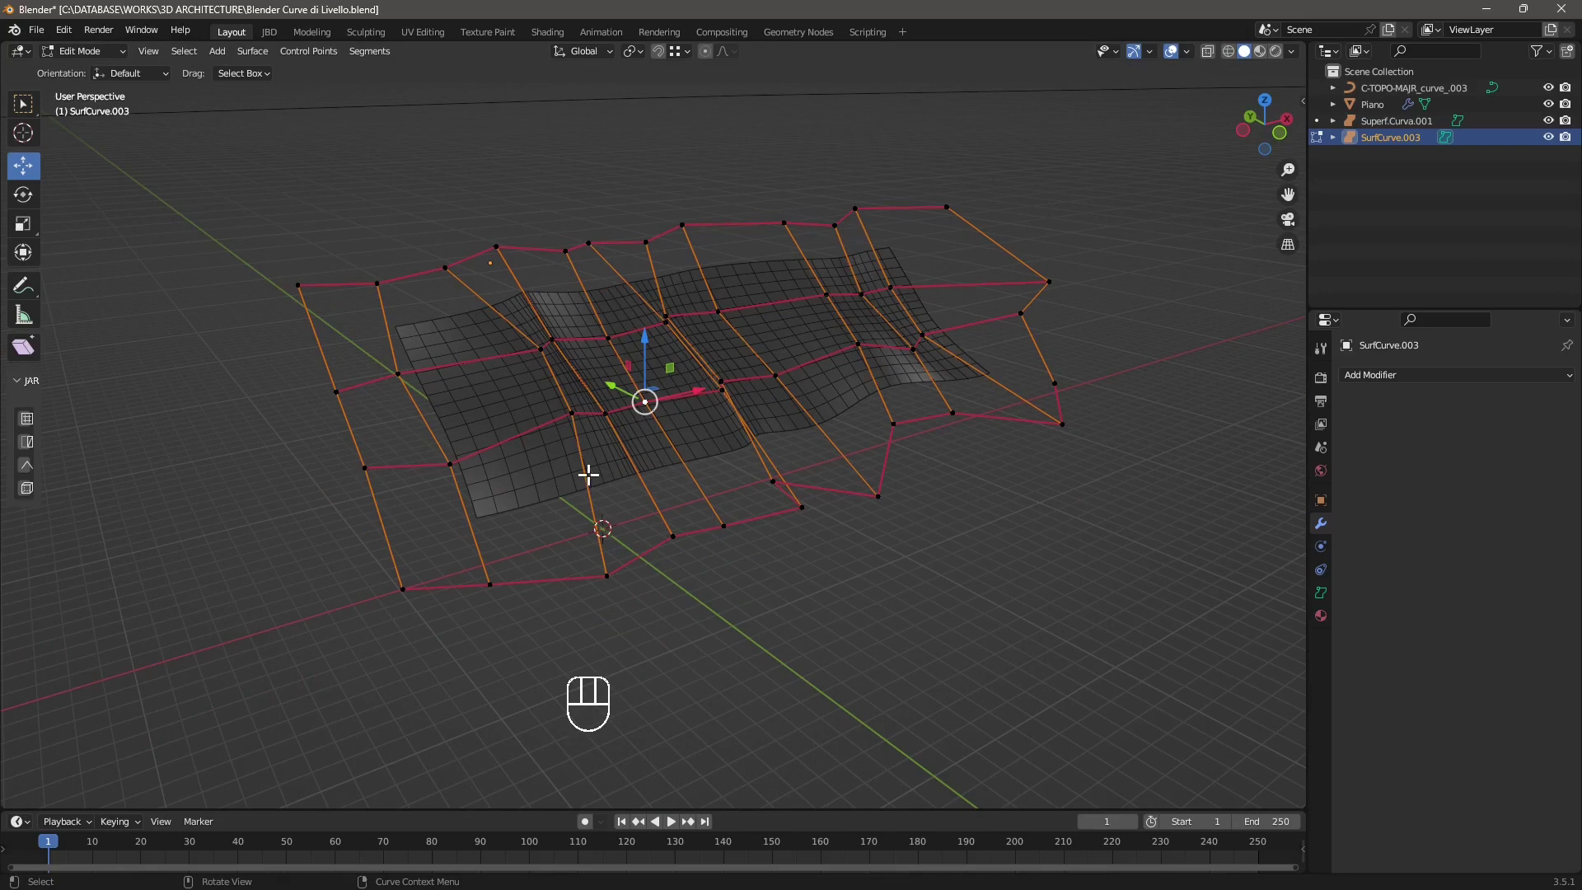
pyautogui.scroll(-5, 558, 489)
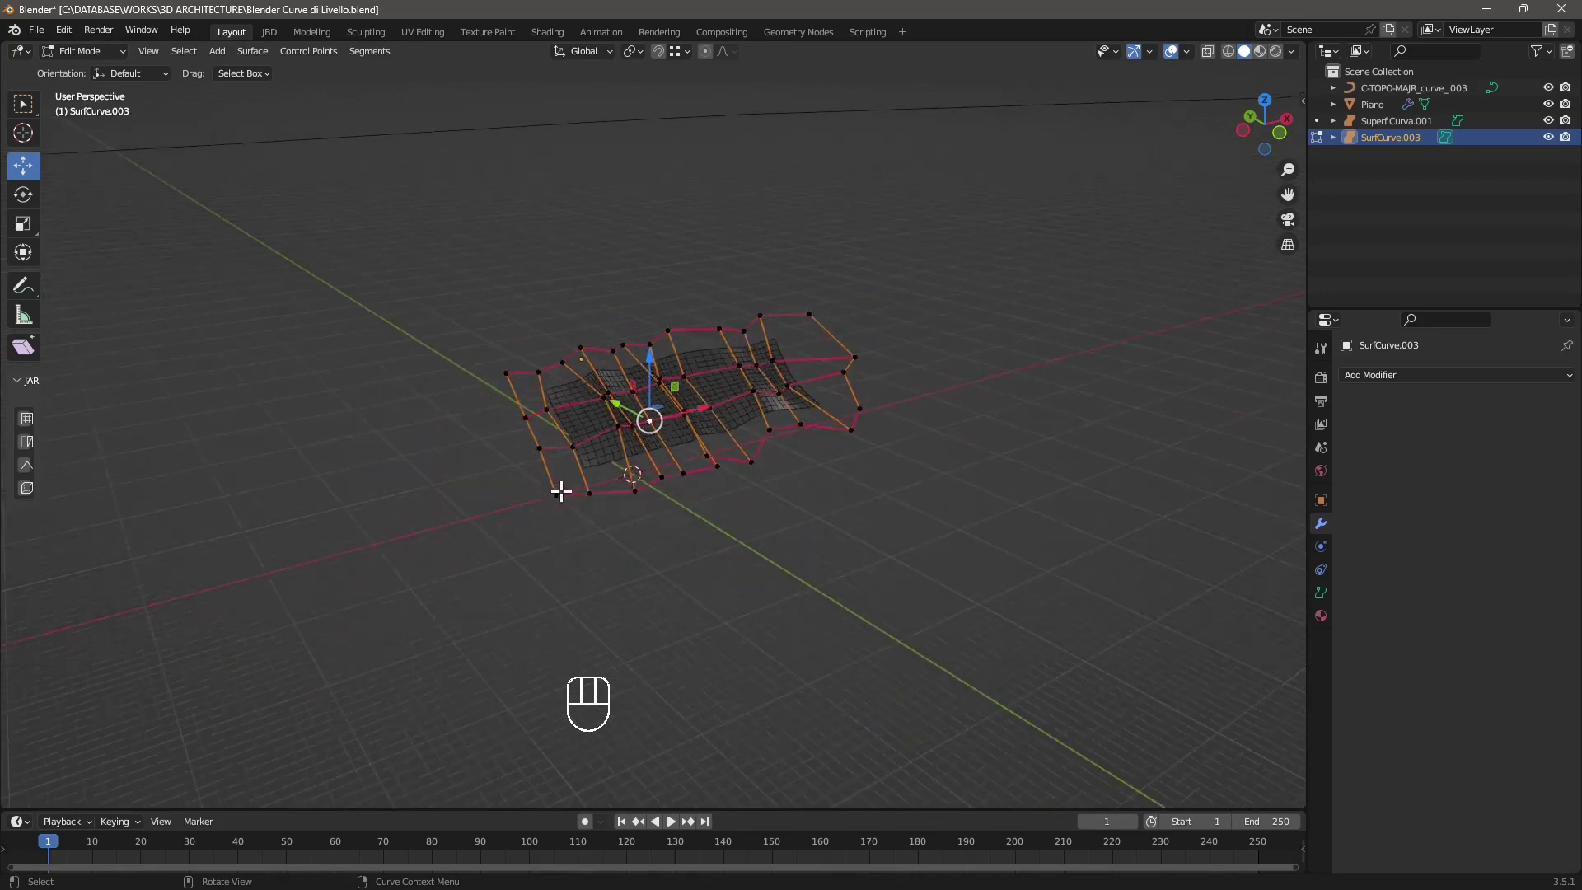
pyautogui.scroll(3, 622, 487)
pyautogui.scroll(2, 629, 487)
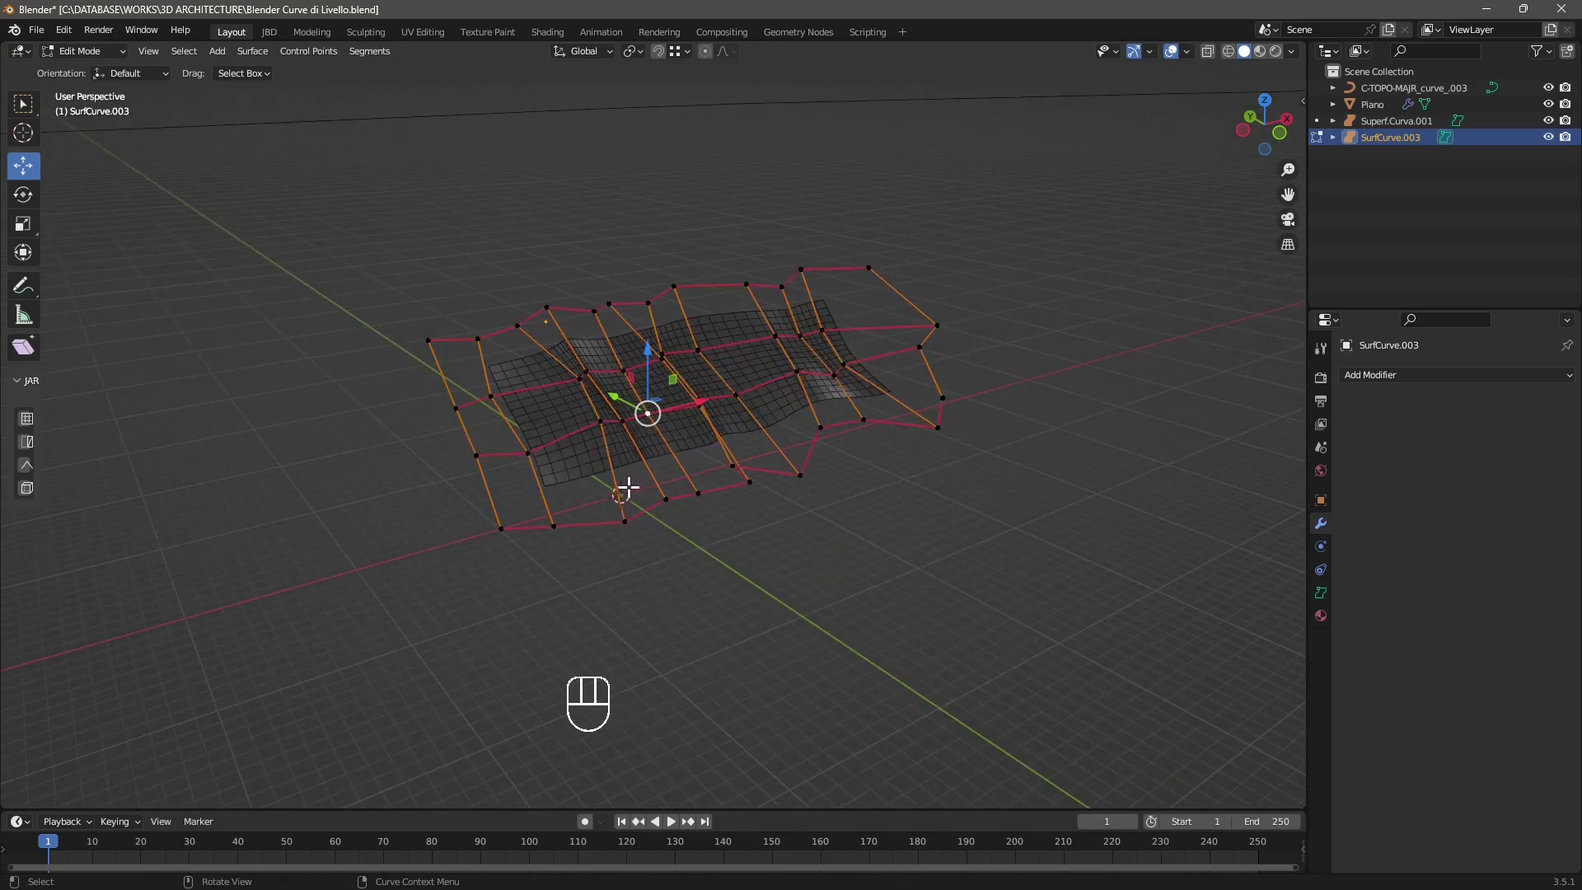